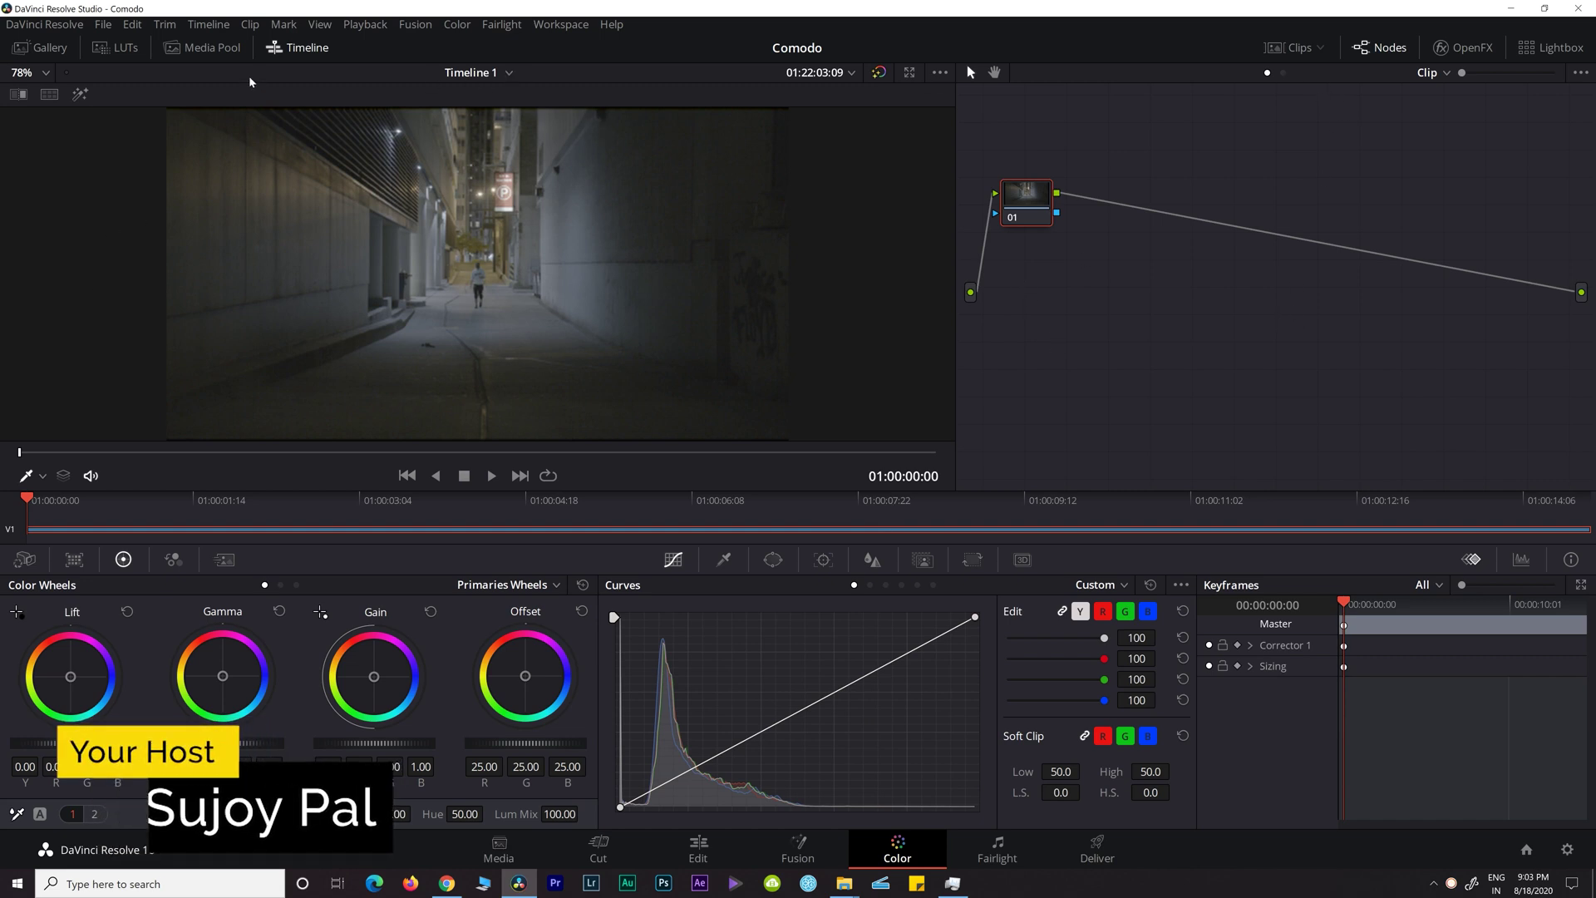
Scroll the RED KOMODO 6K review's description to the free Komodo REDCODE RAW footage, then back
click(293, 49)
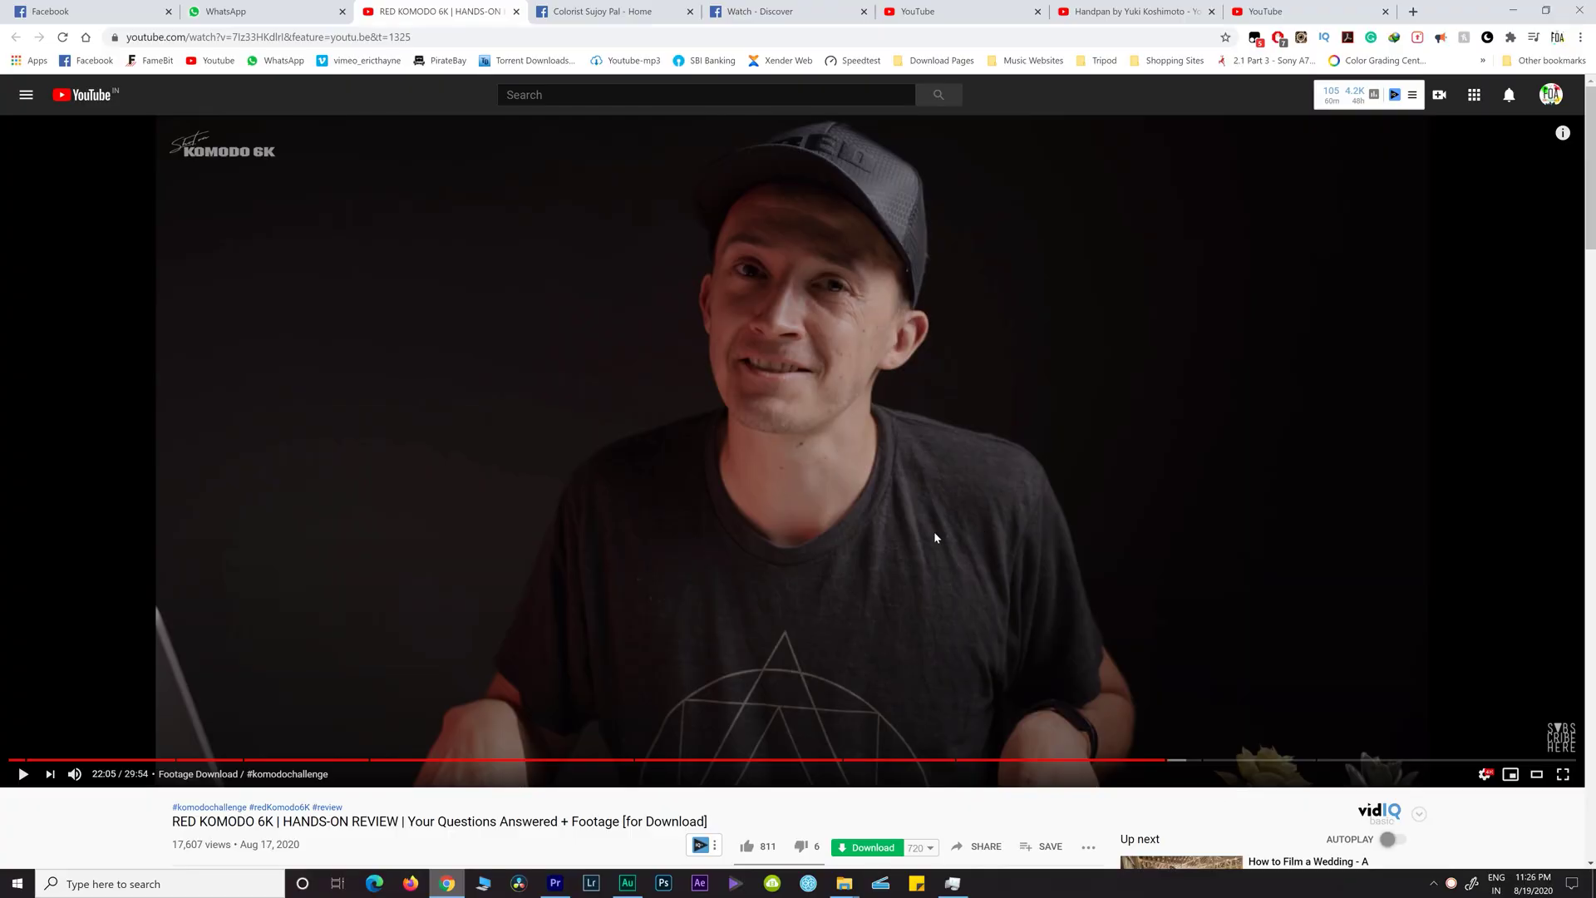
scroll(931, 532, down, 4)
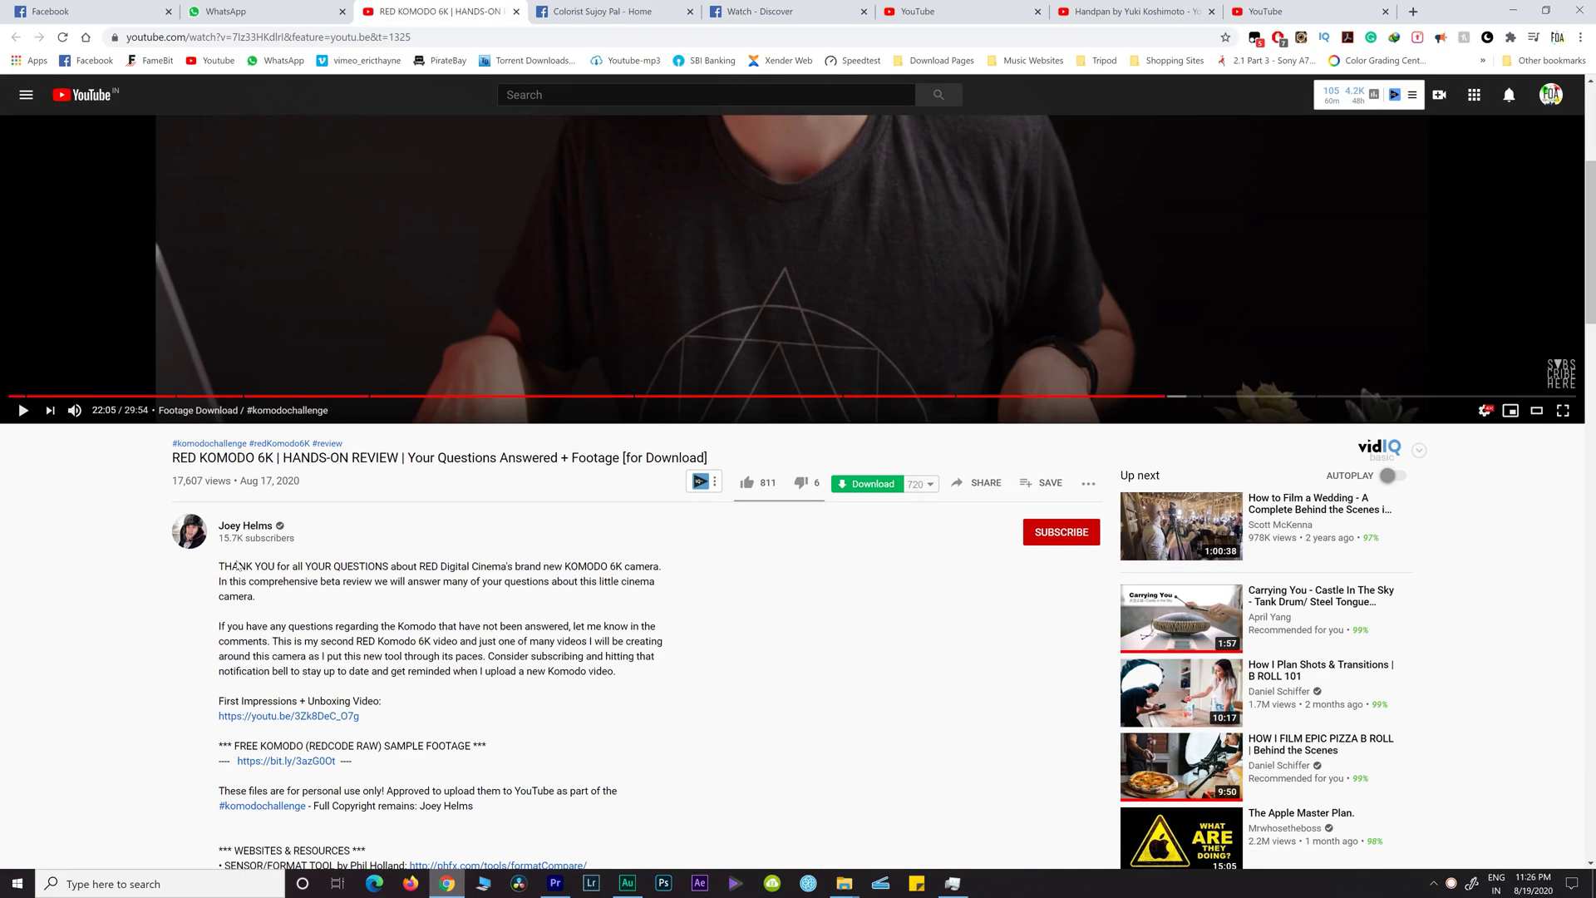
triple_click(261, 522)
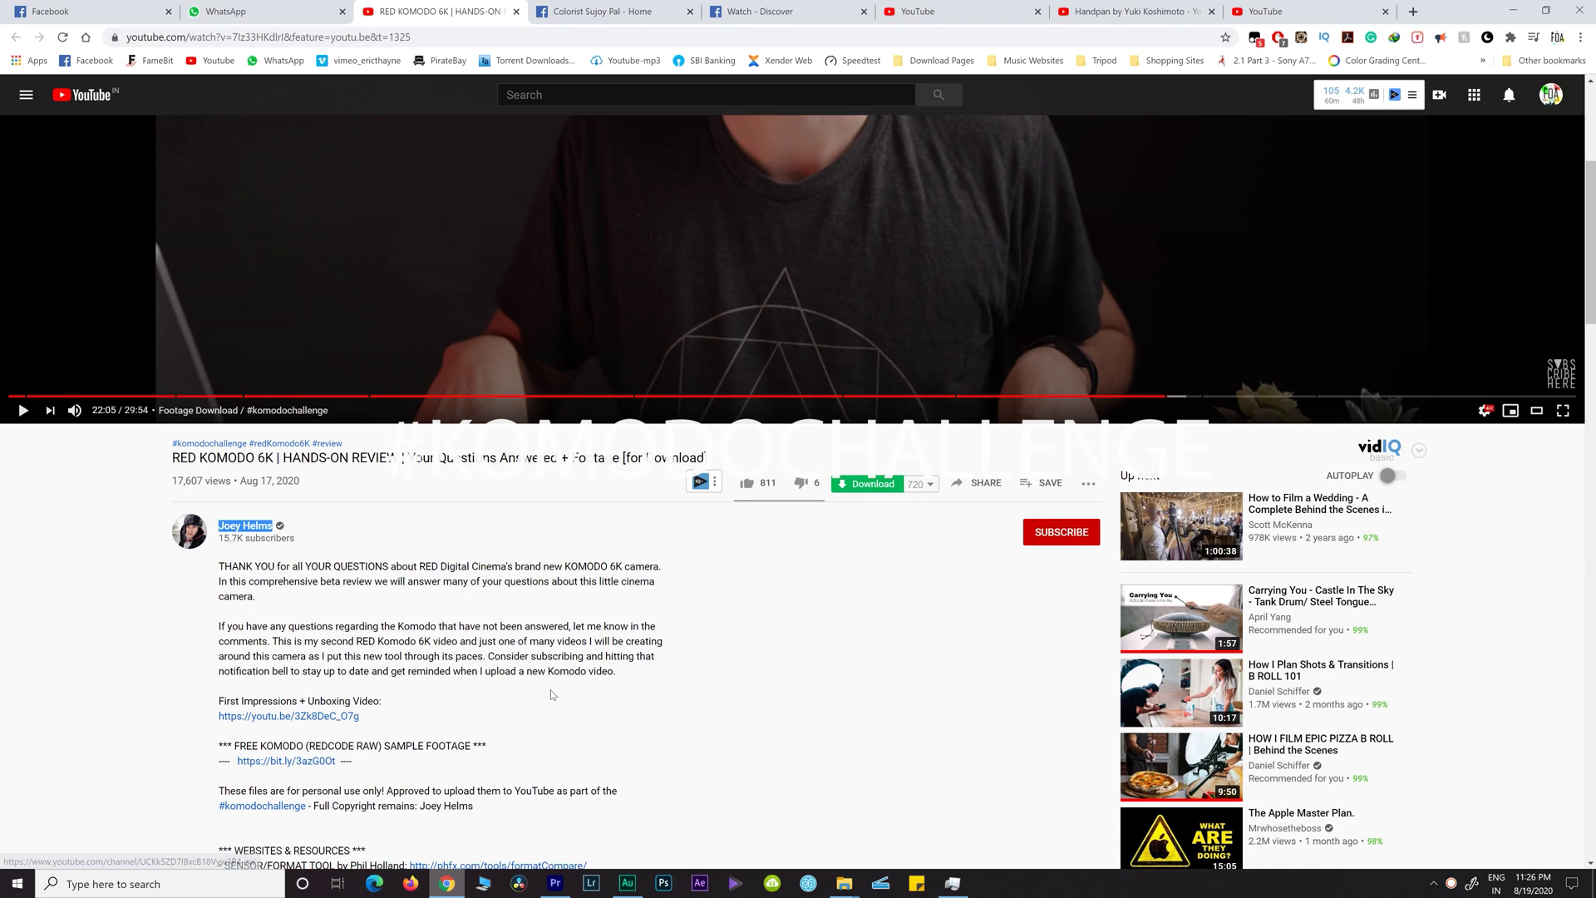
scroll(831, 805, up, 5)
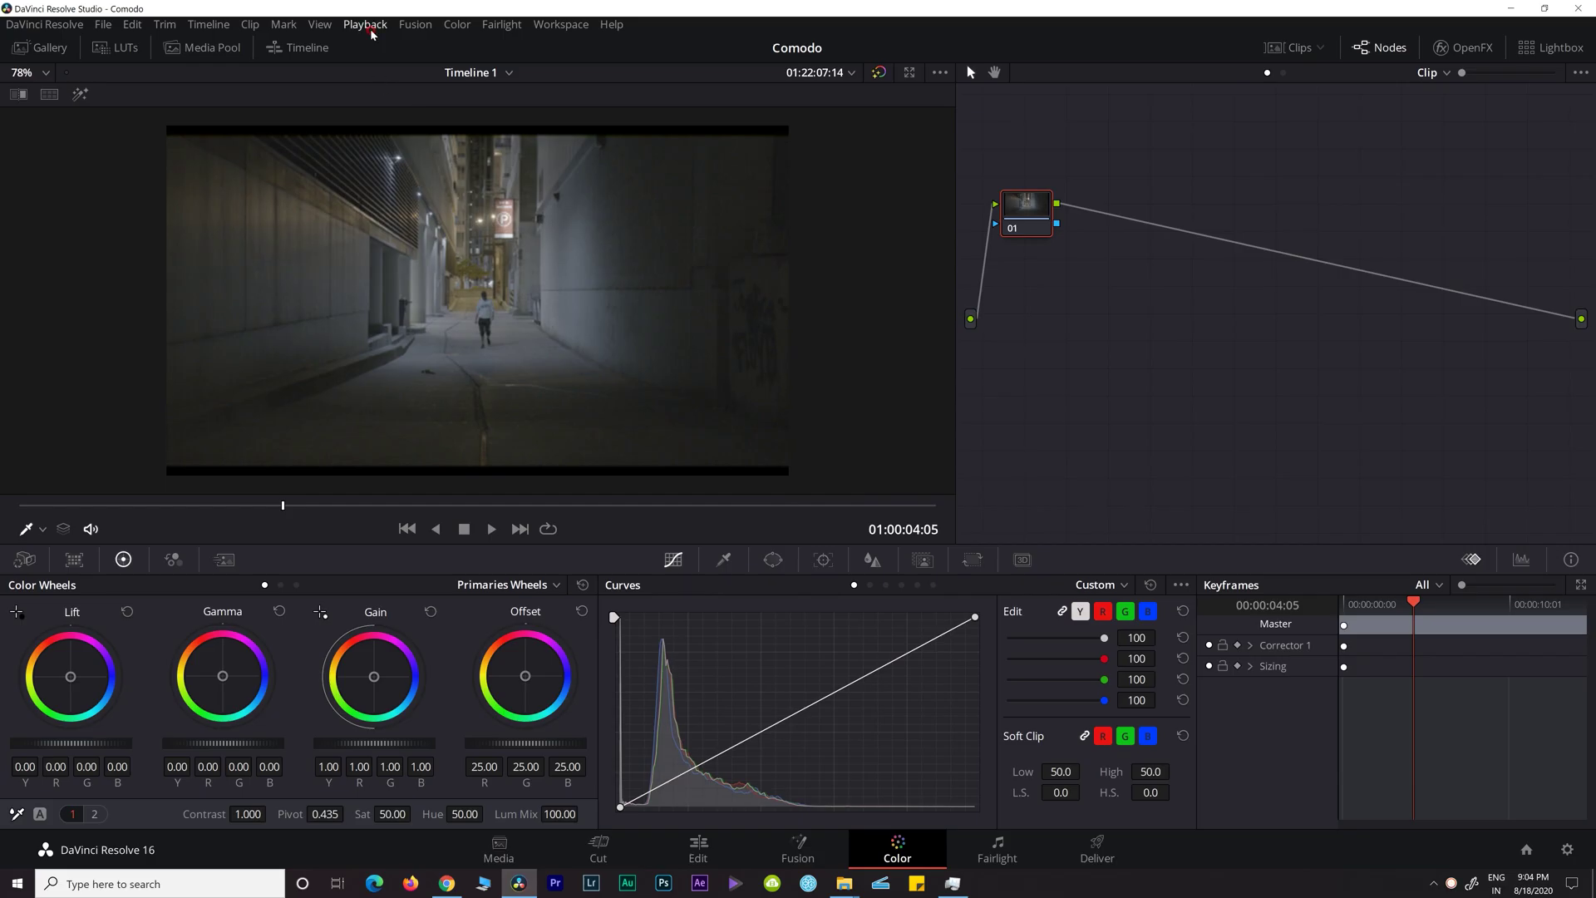
Switch playback to a proxy mode and show the video scopes
click(366, 24)
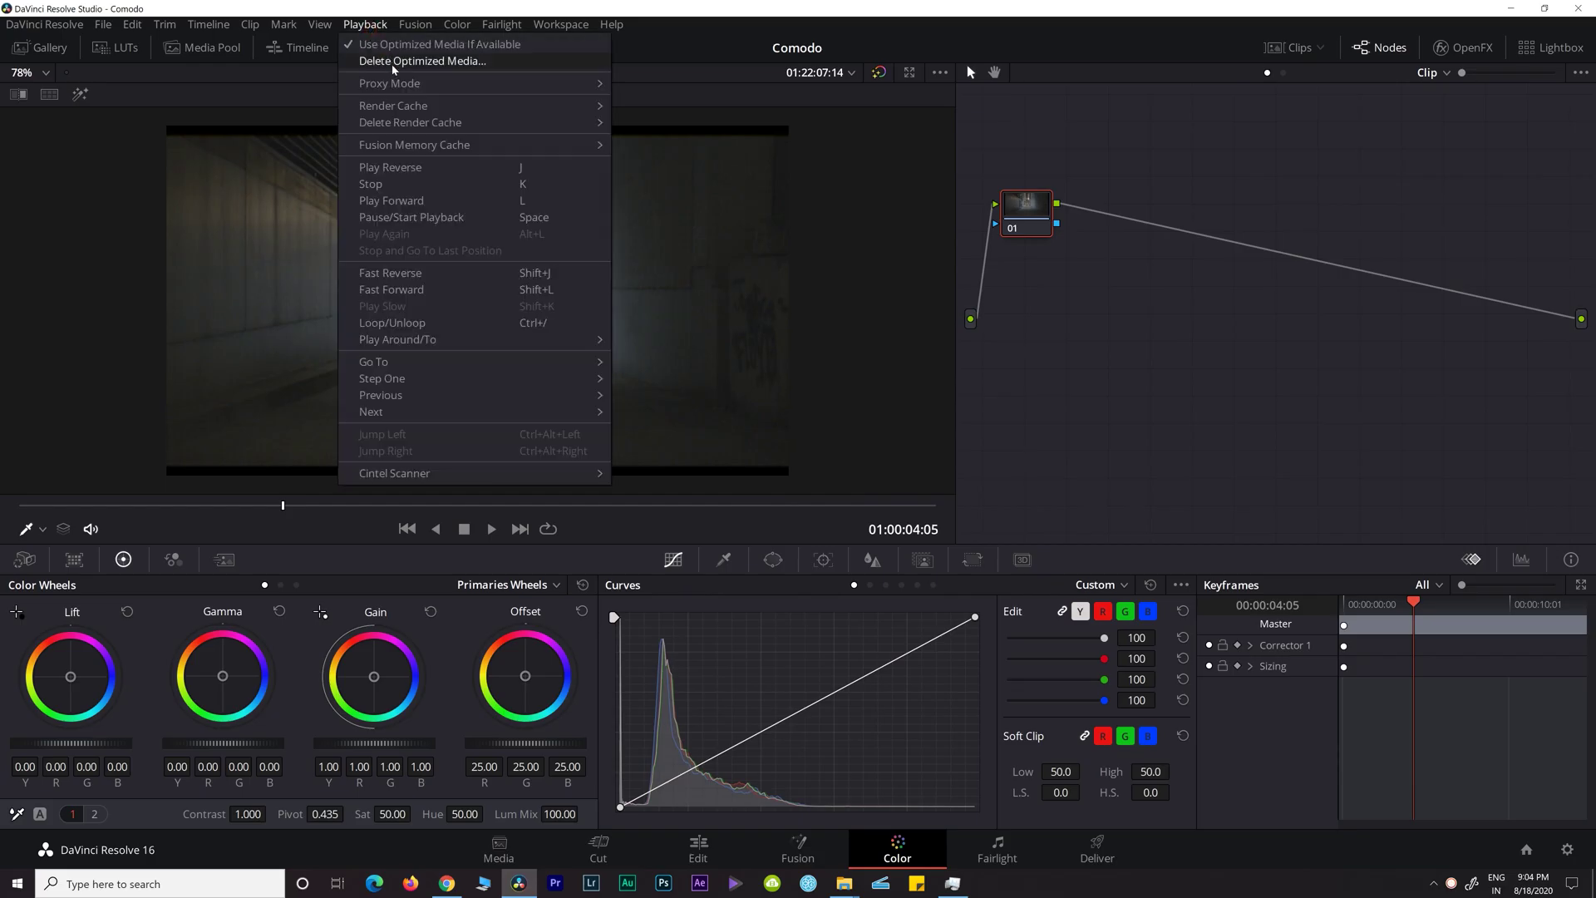
click(645, 86)
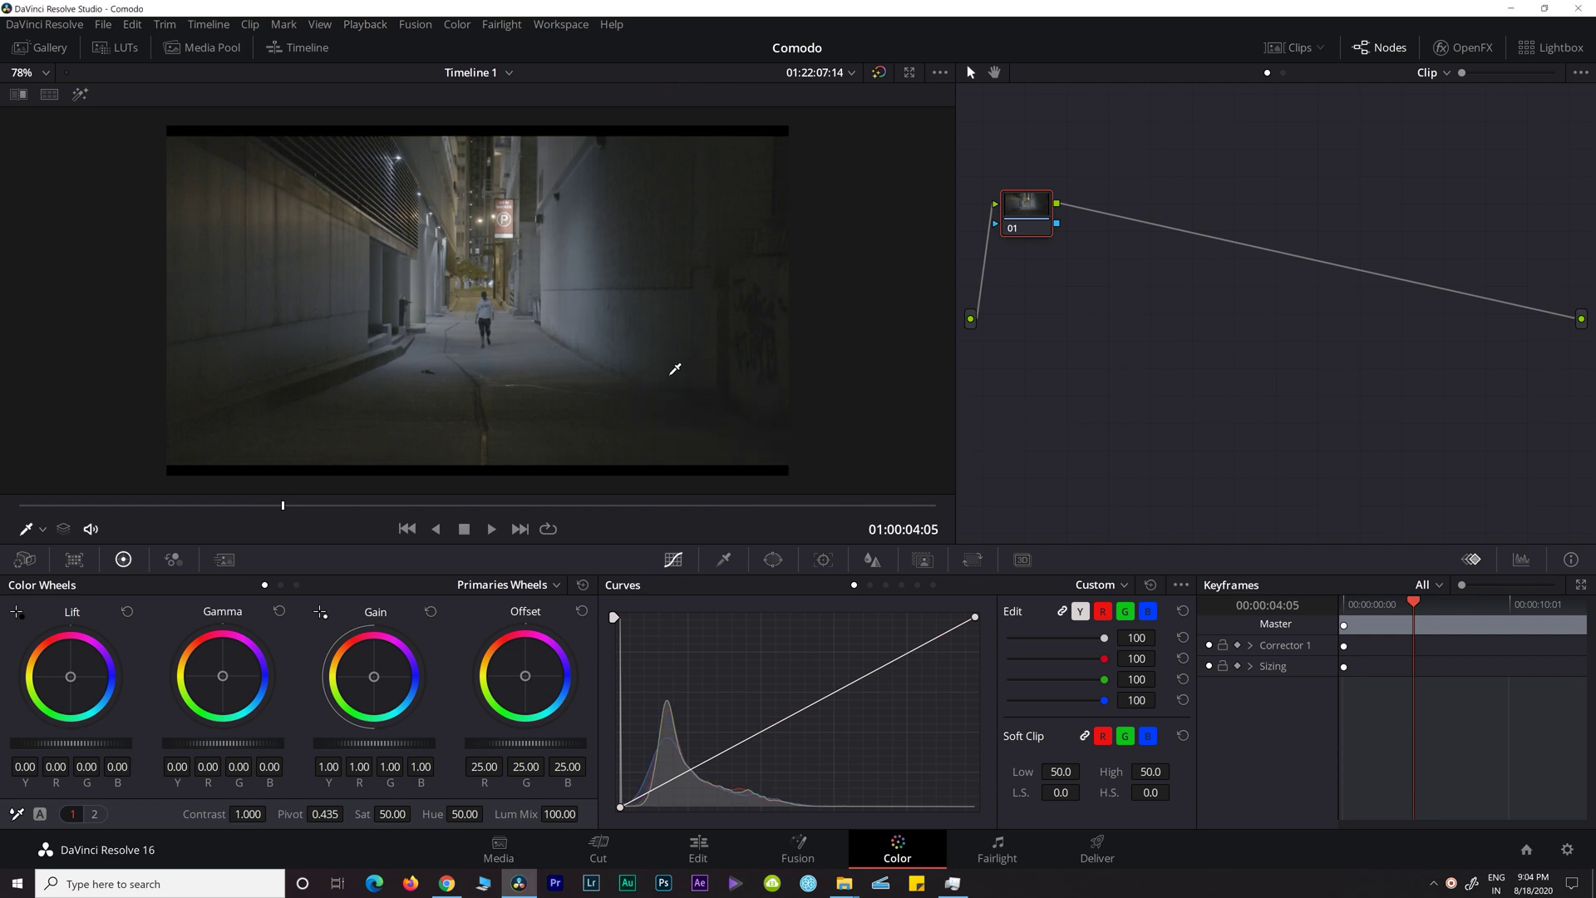
key(ctrl+shift+w)
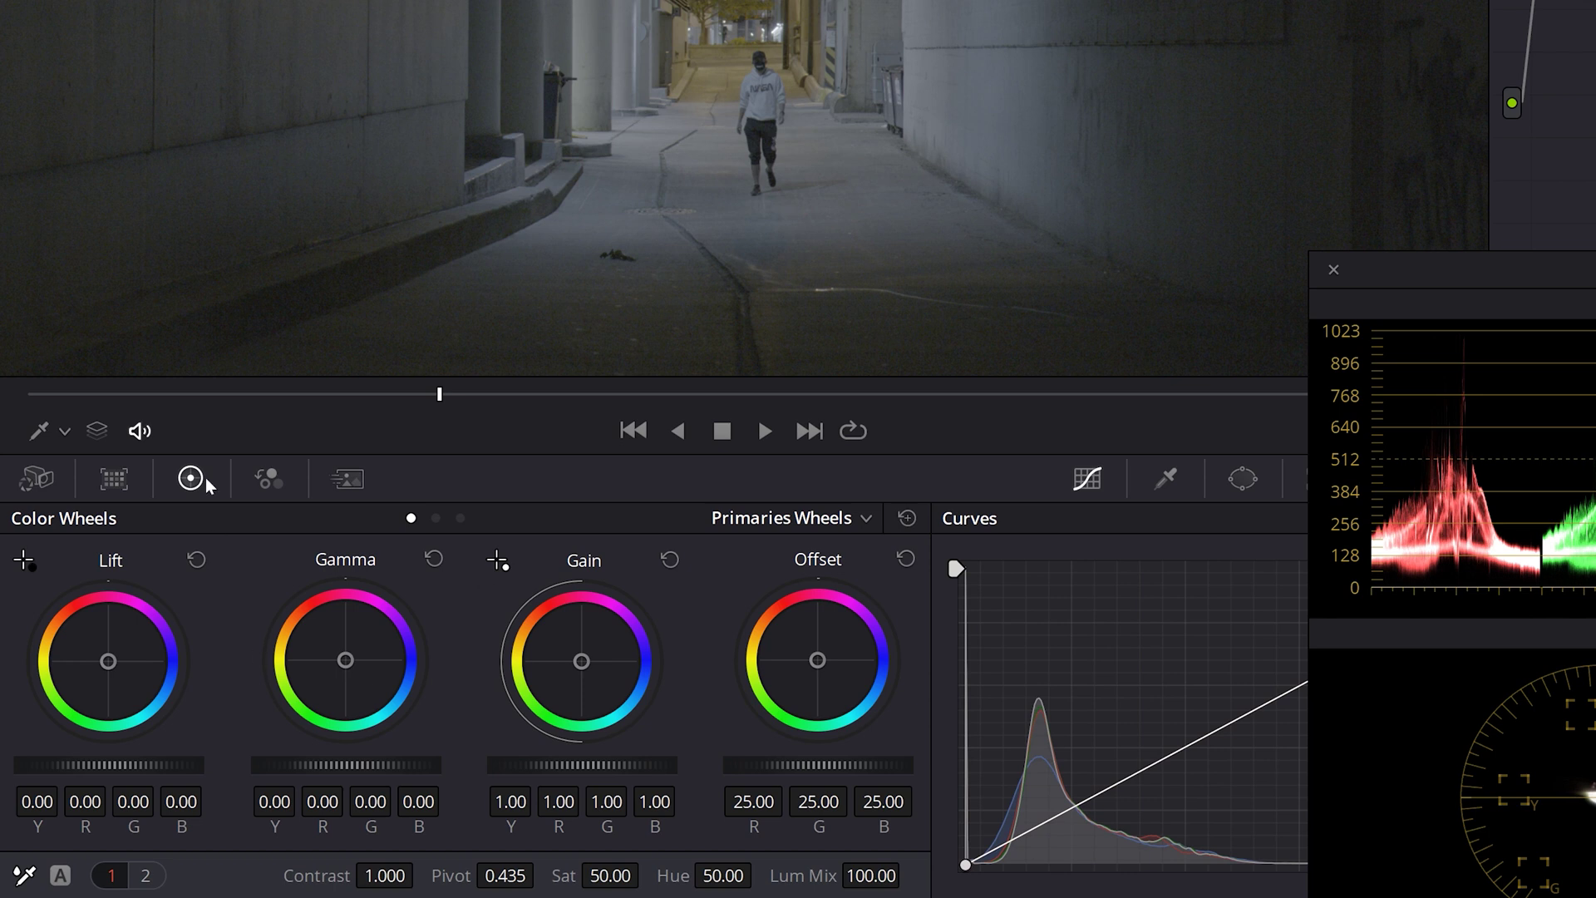
Set the clip's Camera Raw decode quality to Half Res. Good, decoding from Clip settings
click(36, 478)
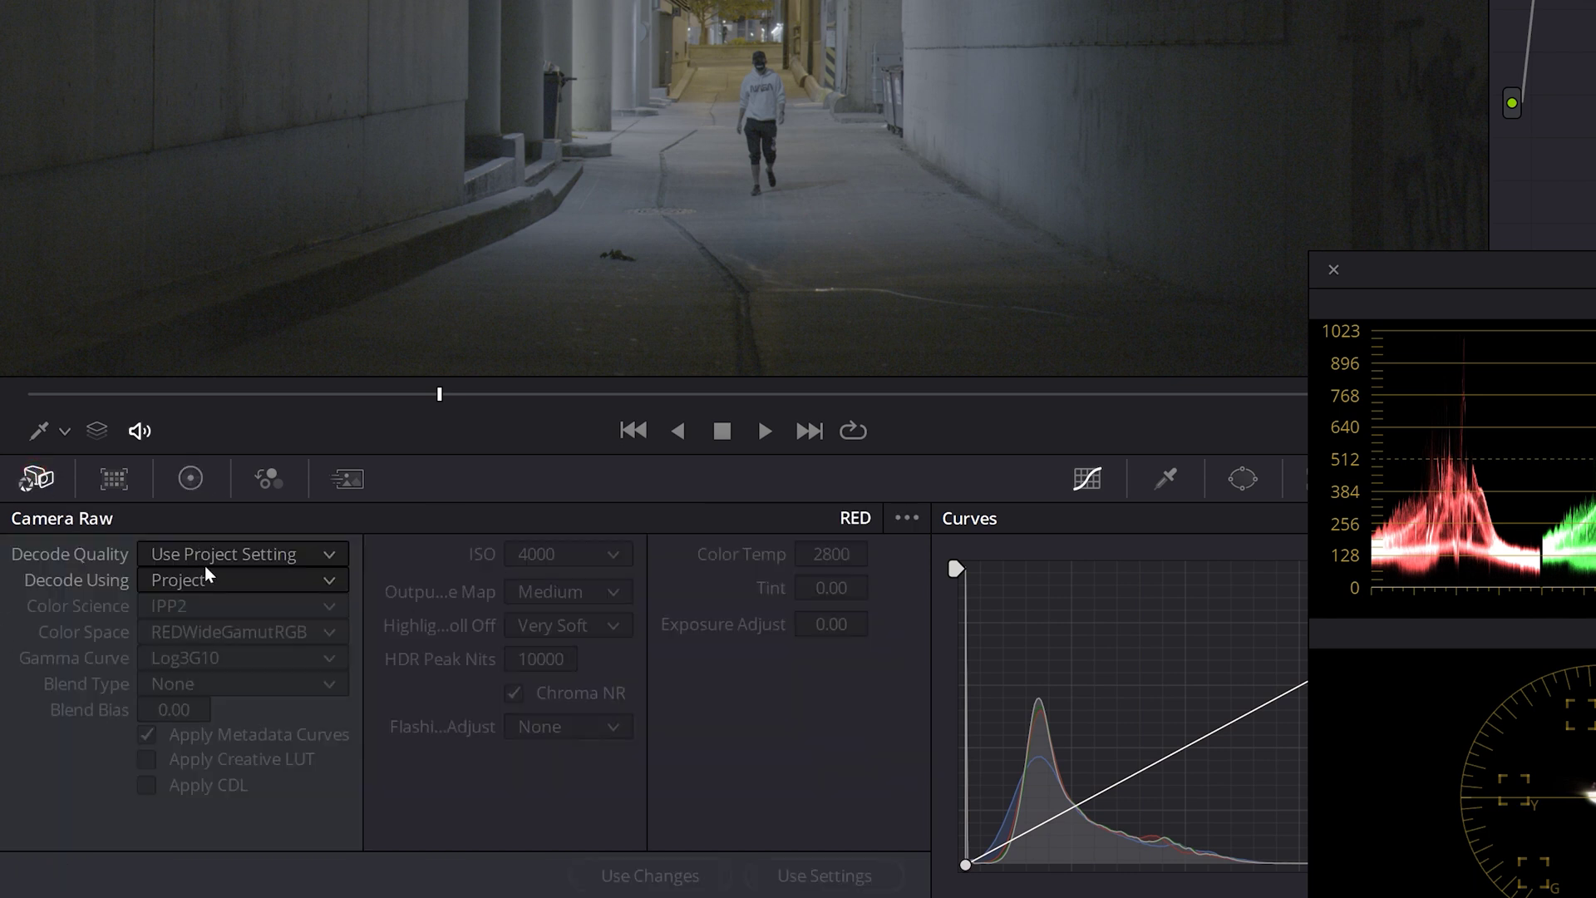
click(203, 559)
click(208, 561)
click(212, 562)
click(212, 563)
click(212, 563)
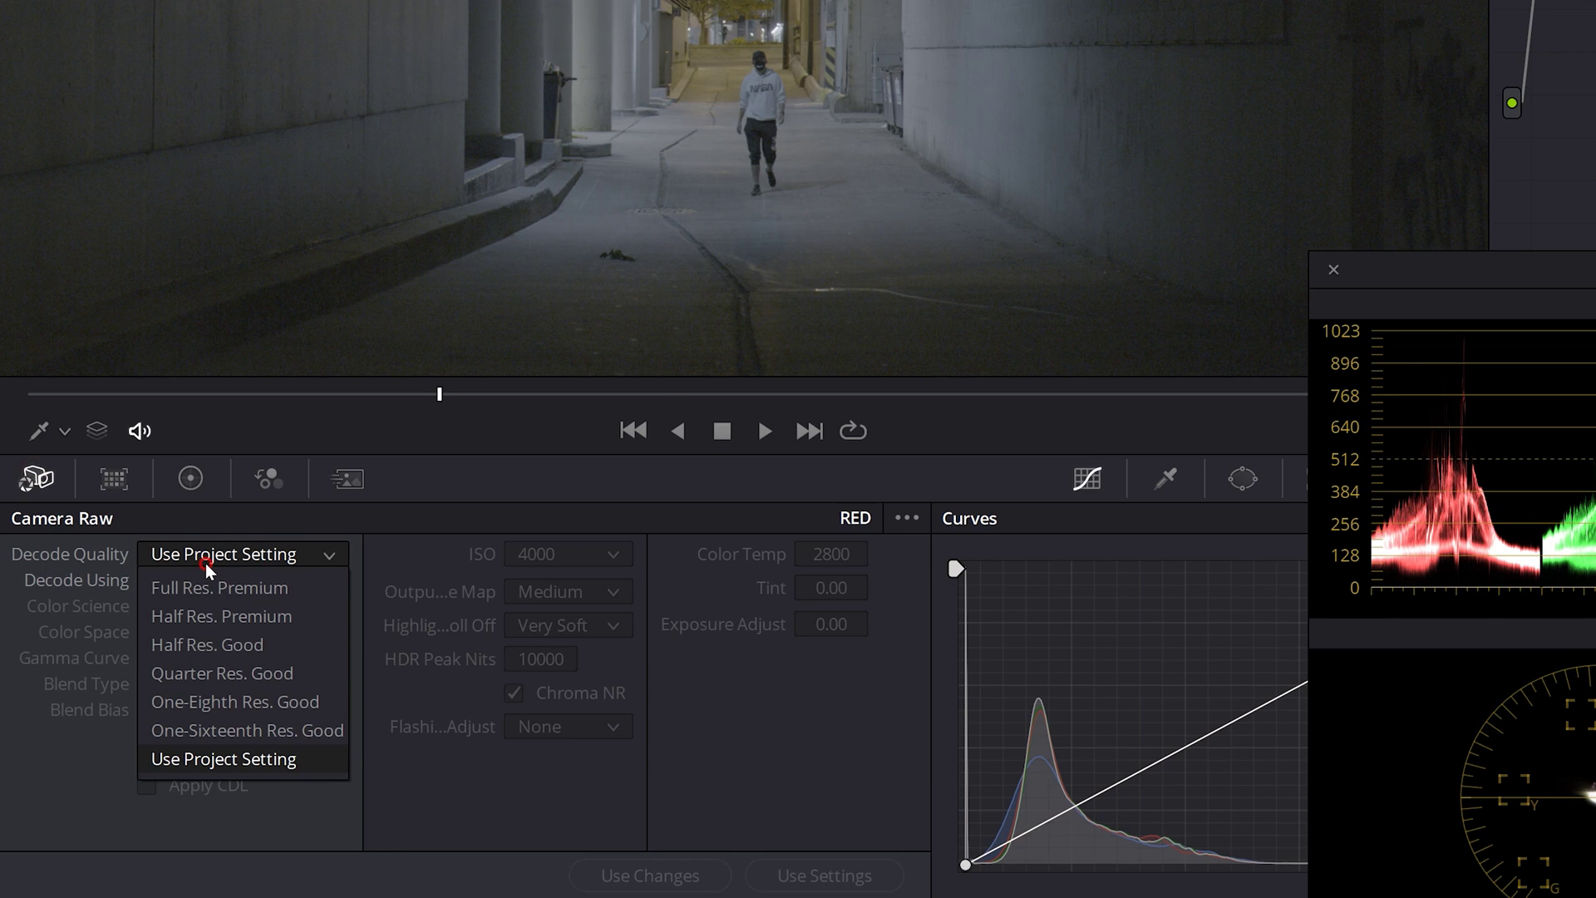
click(212, 563)
click(212, 563)
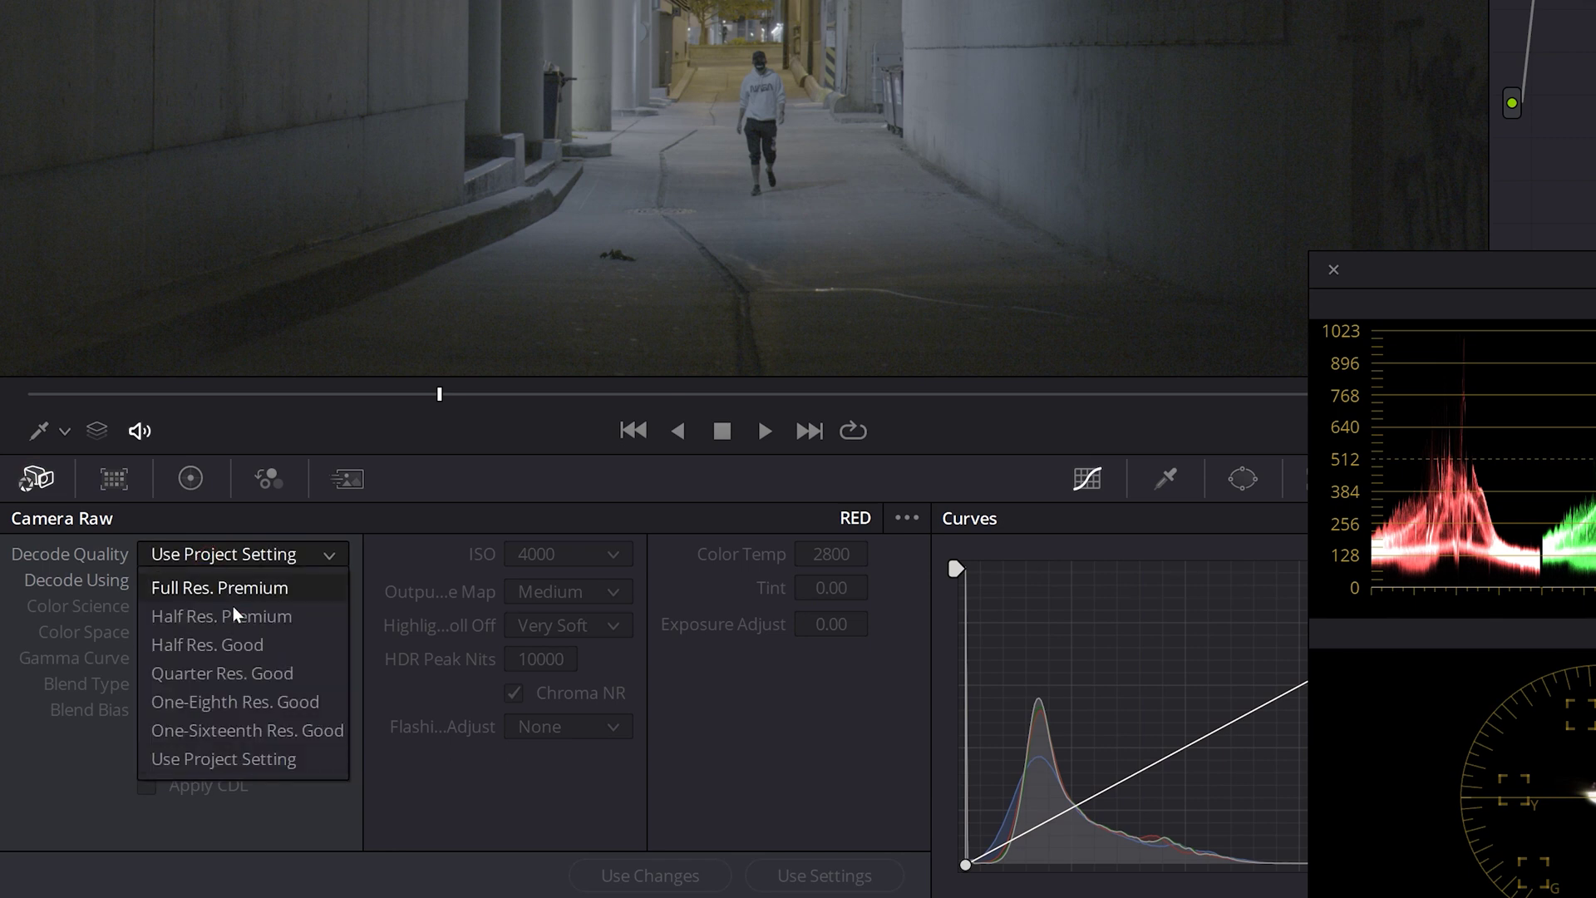
click(254, 646)
click(200, 580)
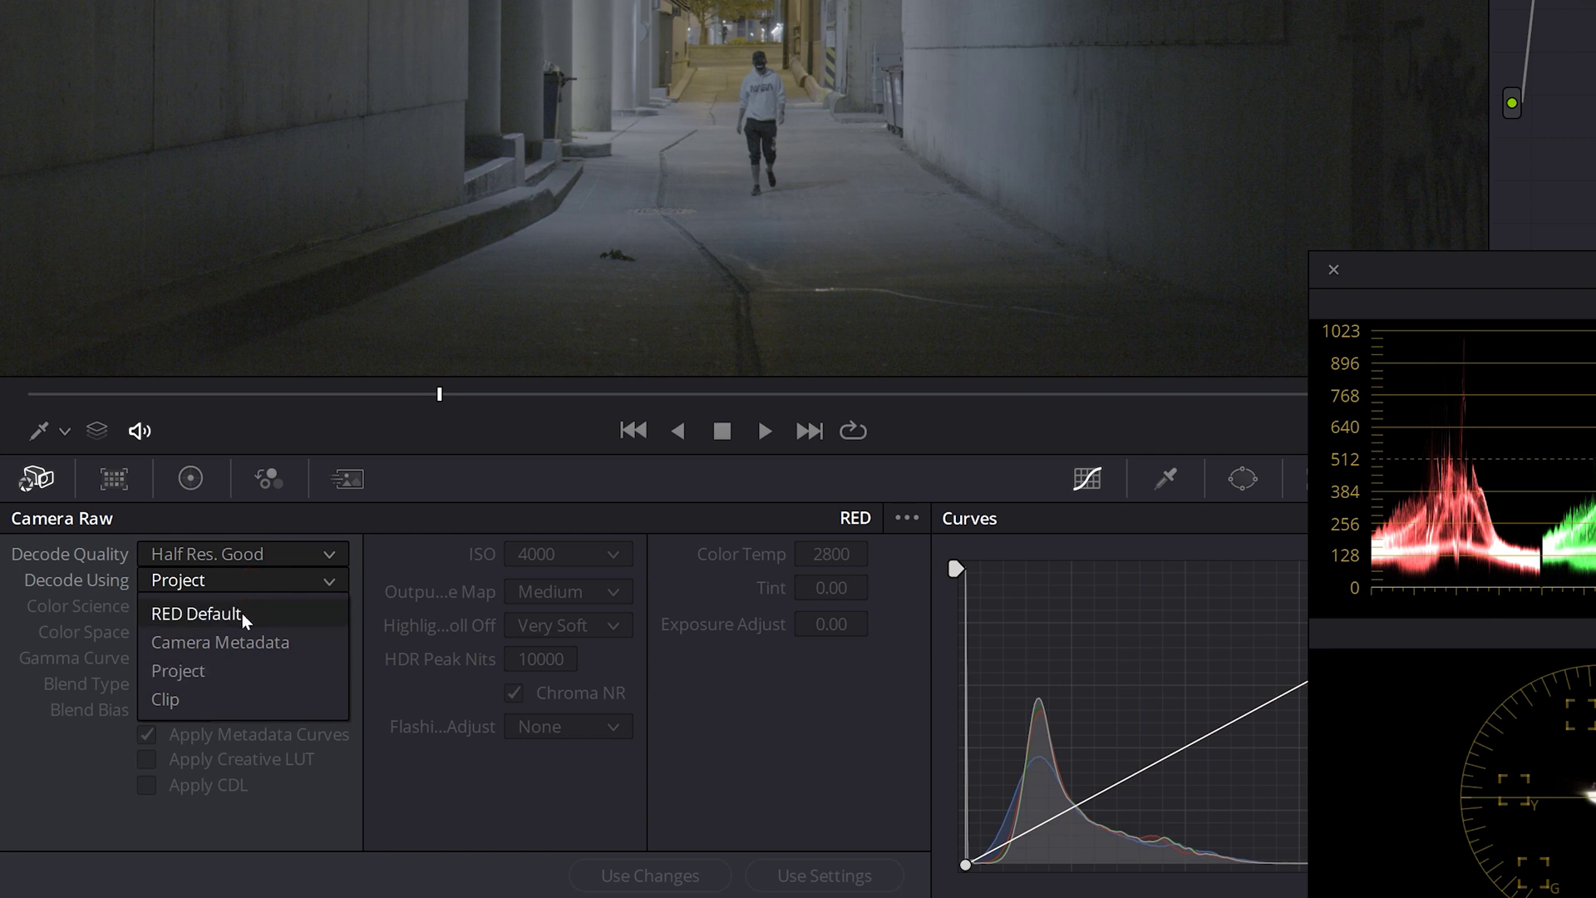
click(222, 698)
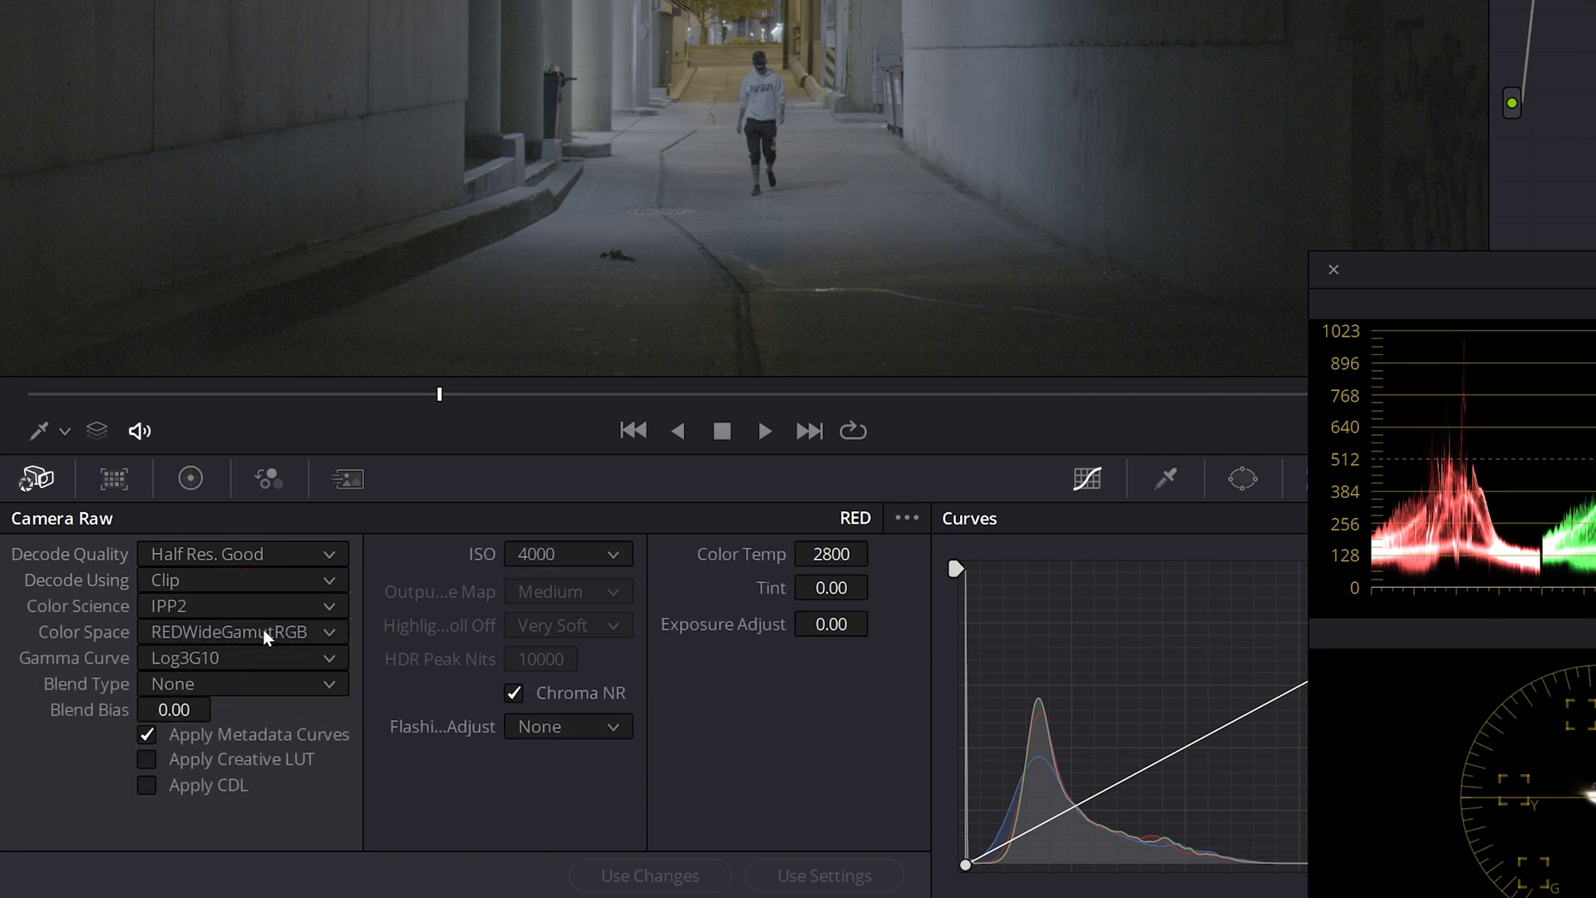
Keep REDWideGamutRGB colour space and Log3G10 gamma, and check the flashing pixel adjustment choices
click(263, 632)
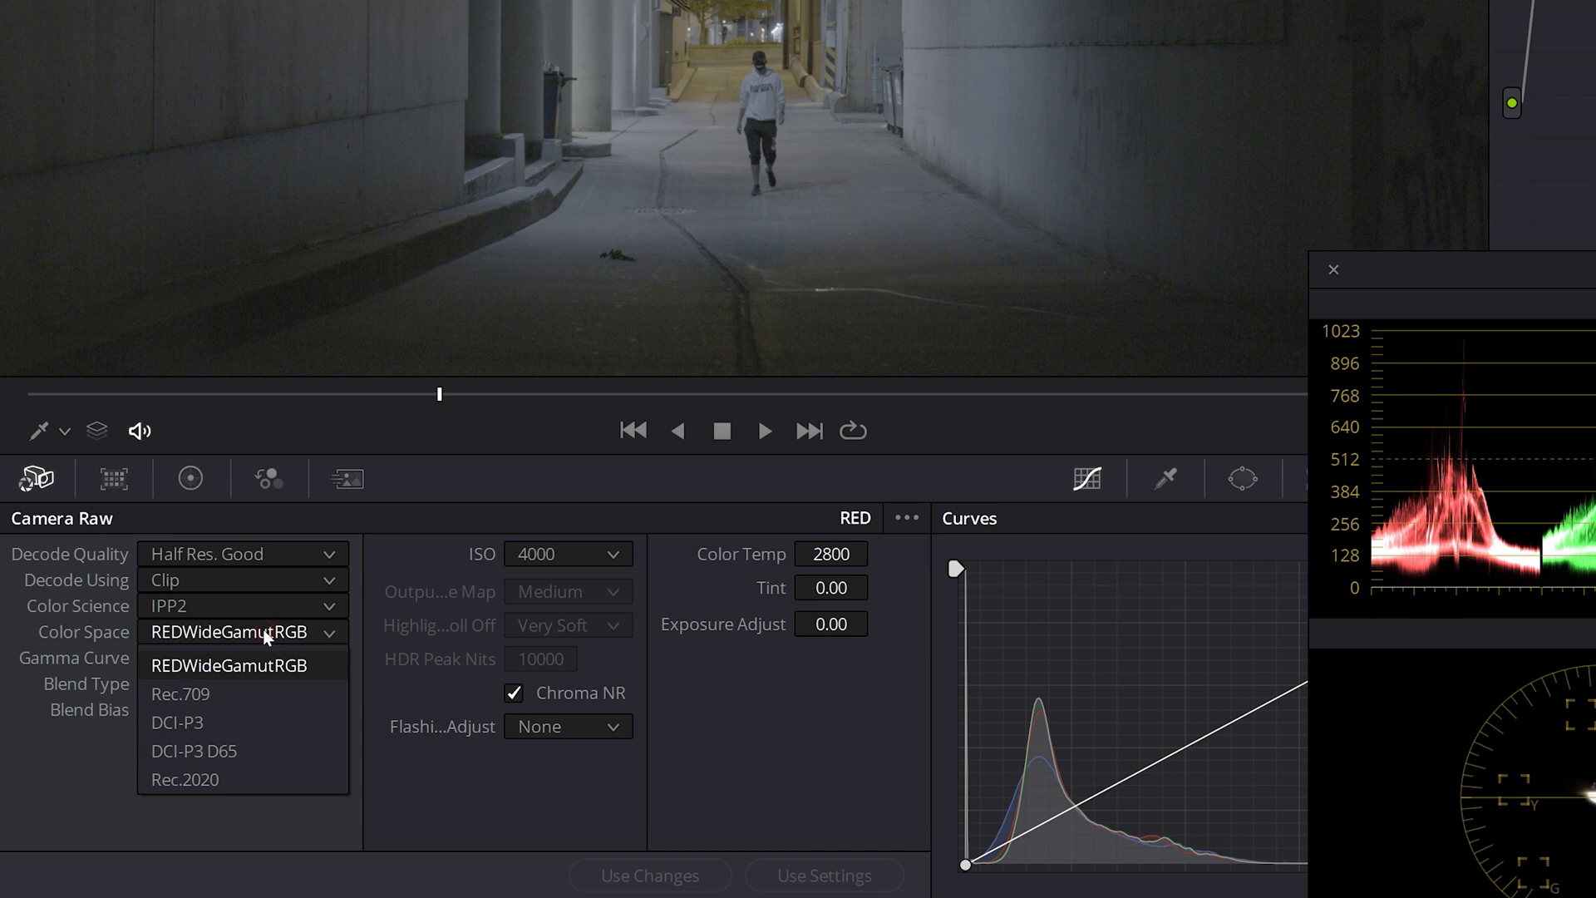
click(264, 632)
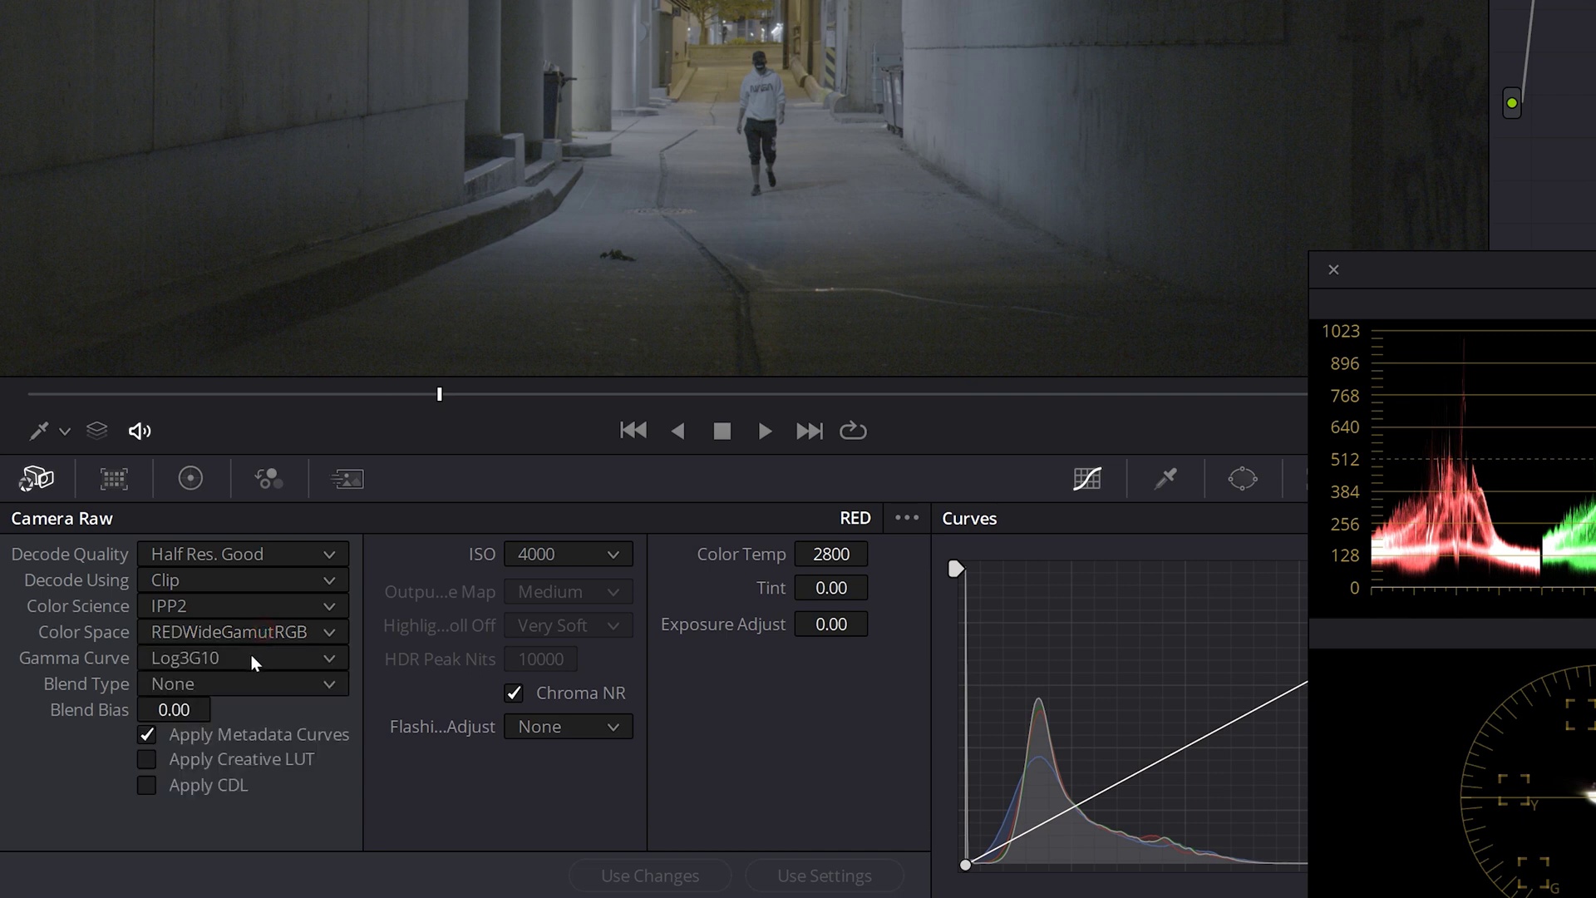
click(246, 659)
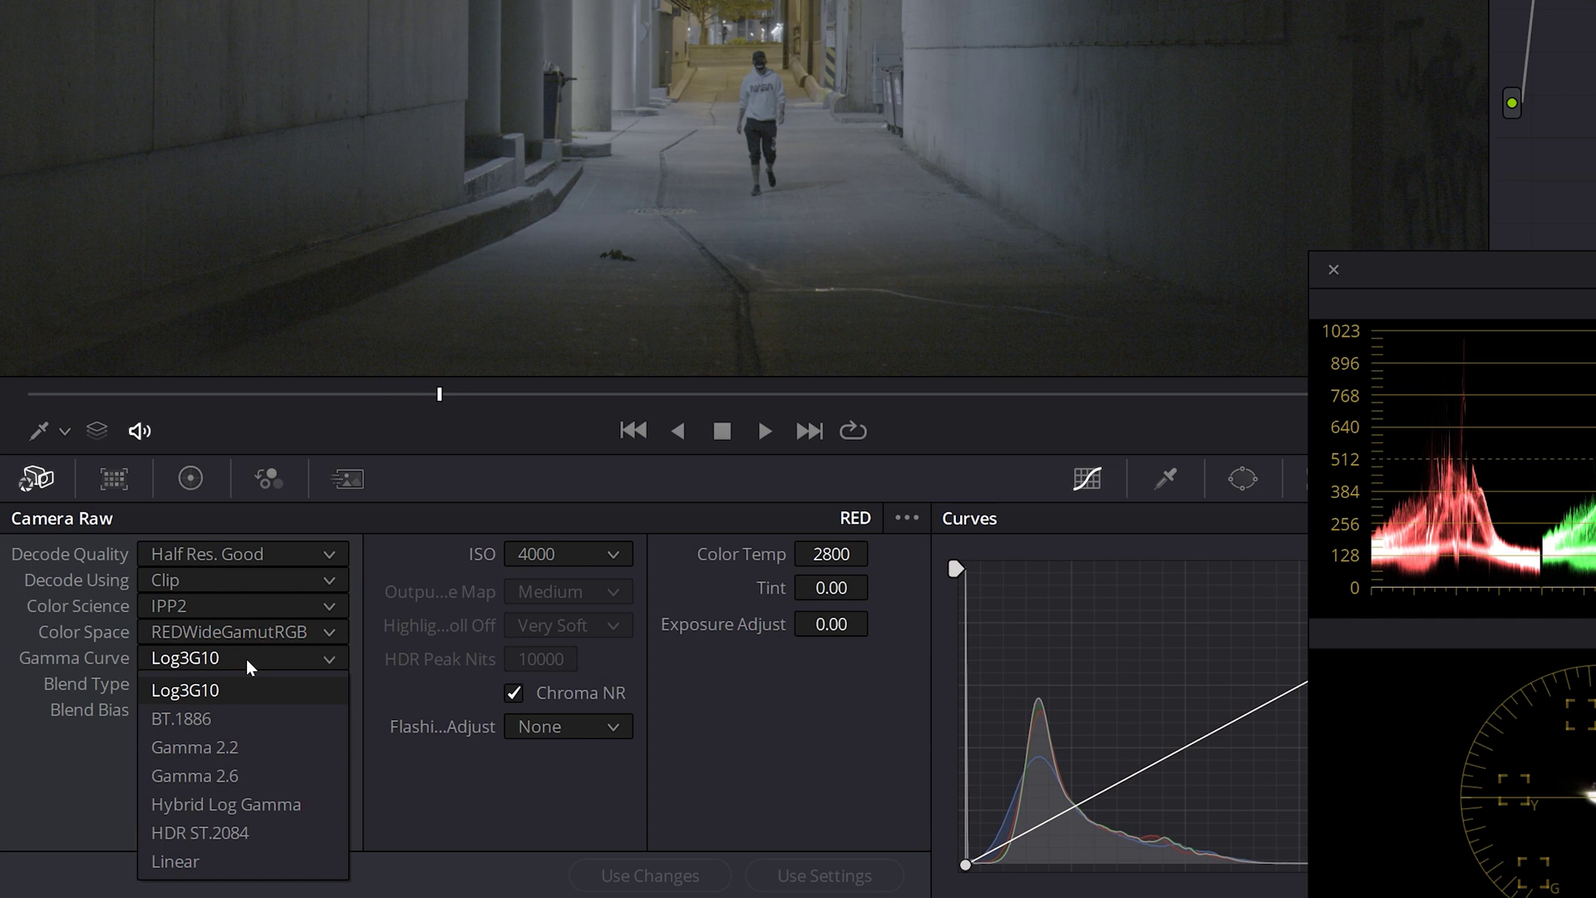
click(477, 752)
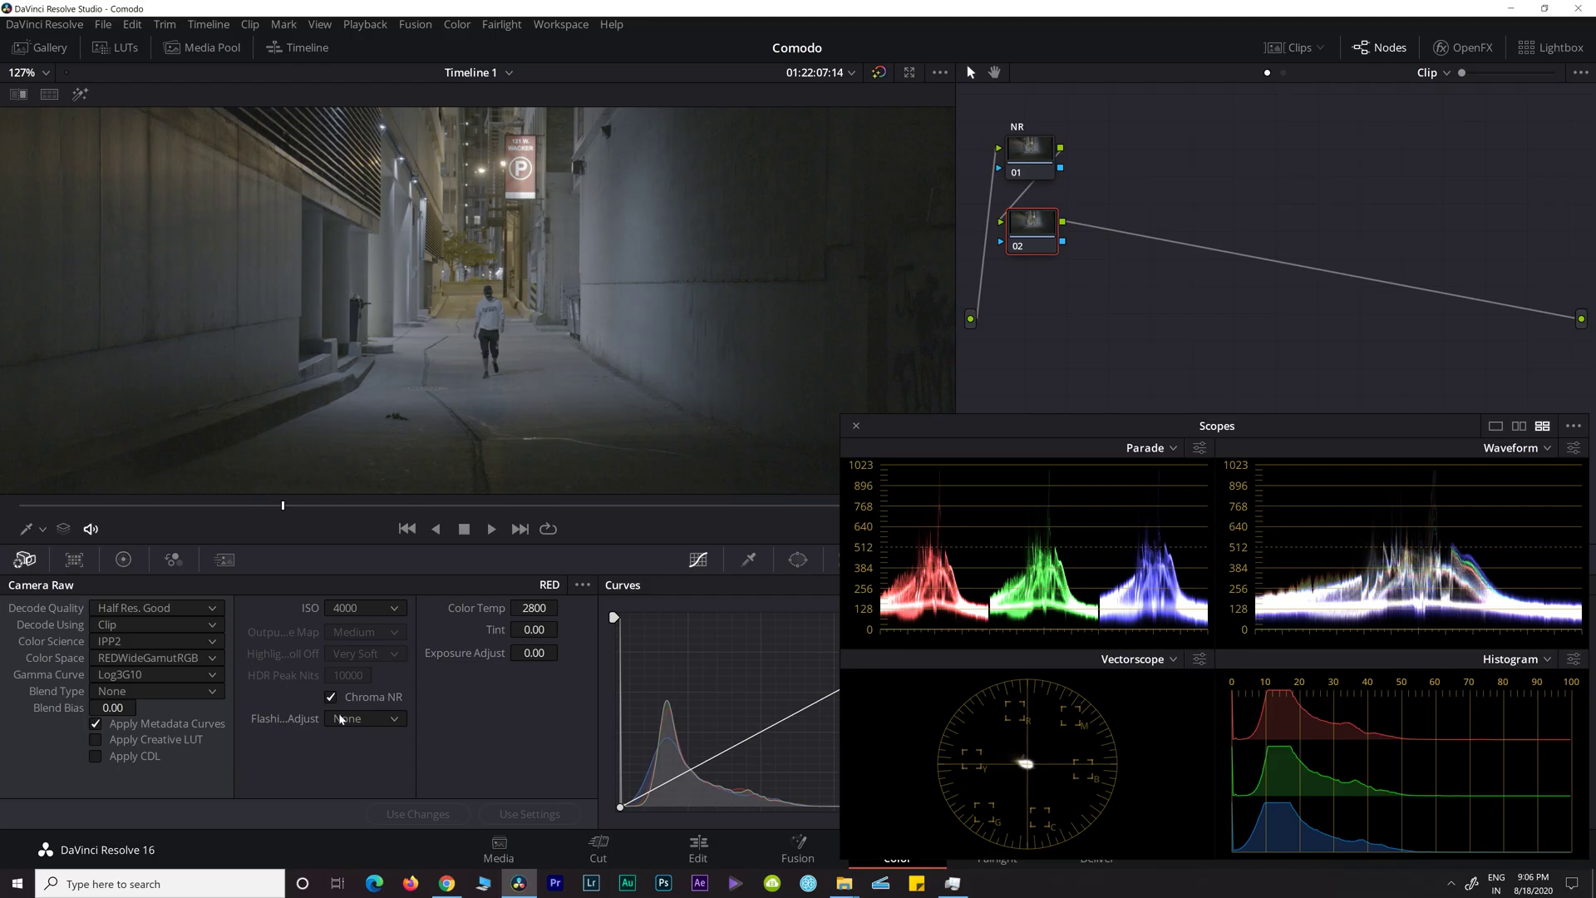
click(342, 720)
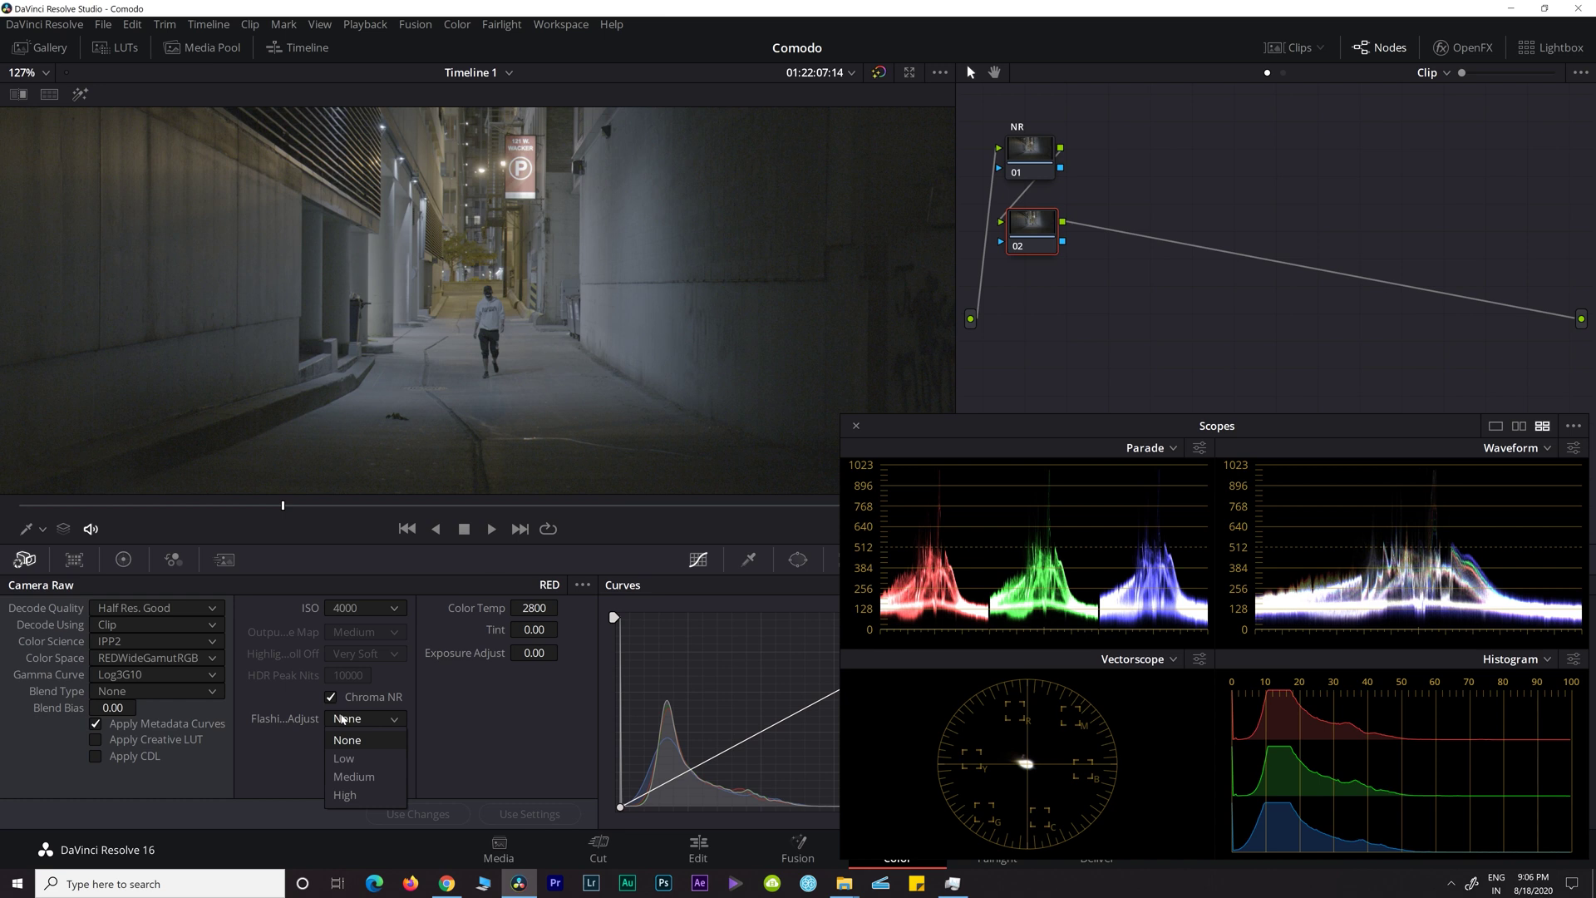
click(343, 718)
Leave Flashing Pixel Adjust at None
click(238, 771)
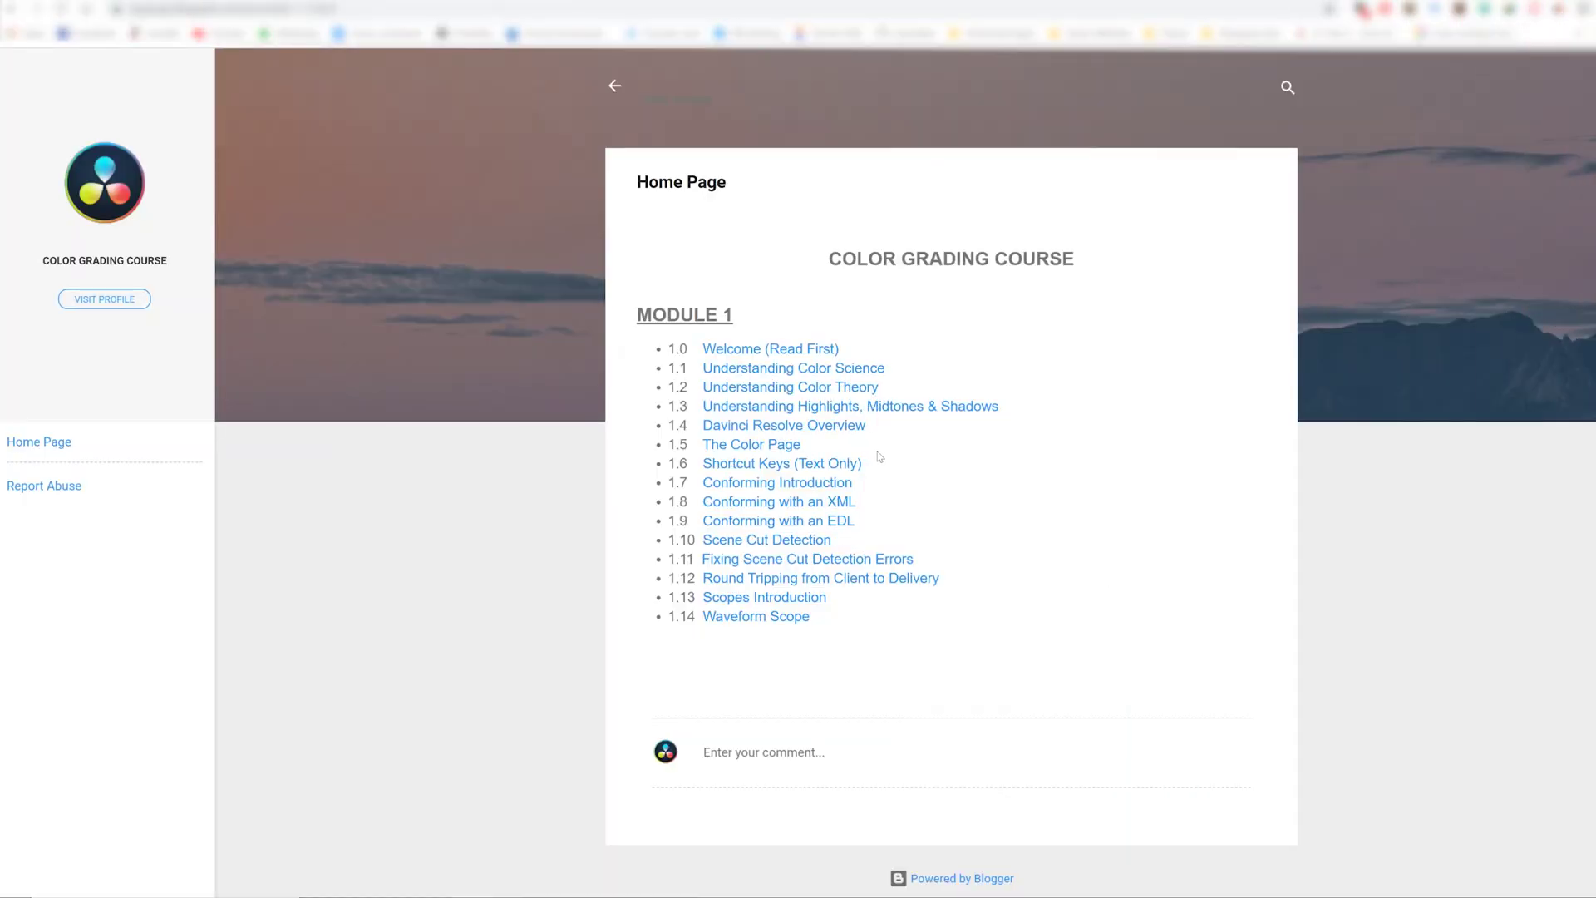
scroll(989, 421, down, 1)
scroll(989, 421, up, 1)
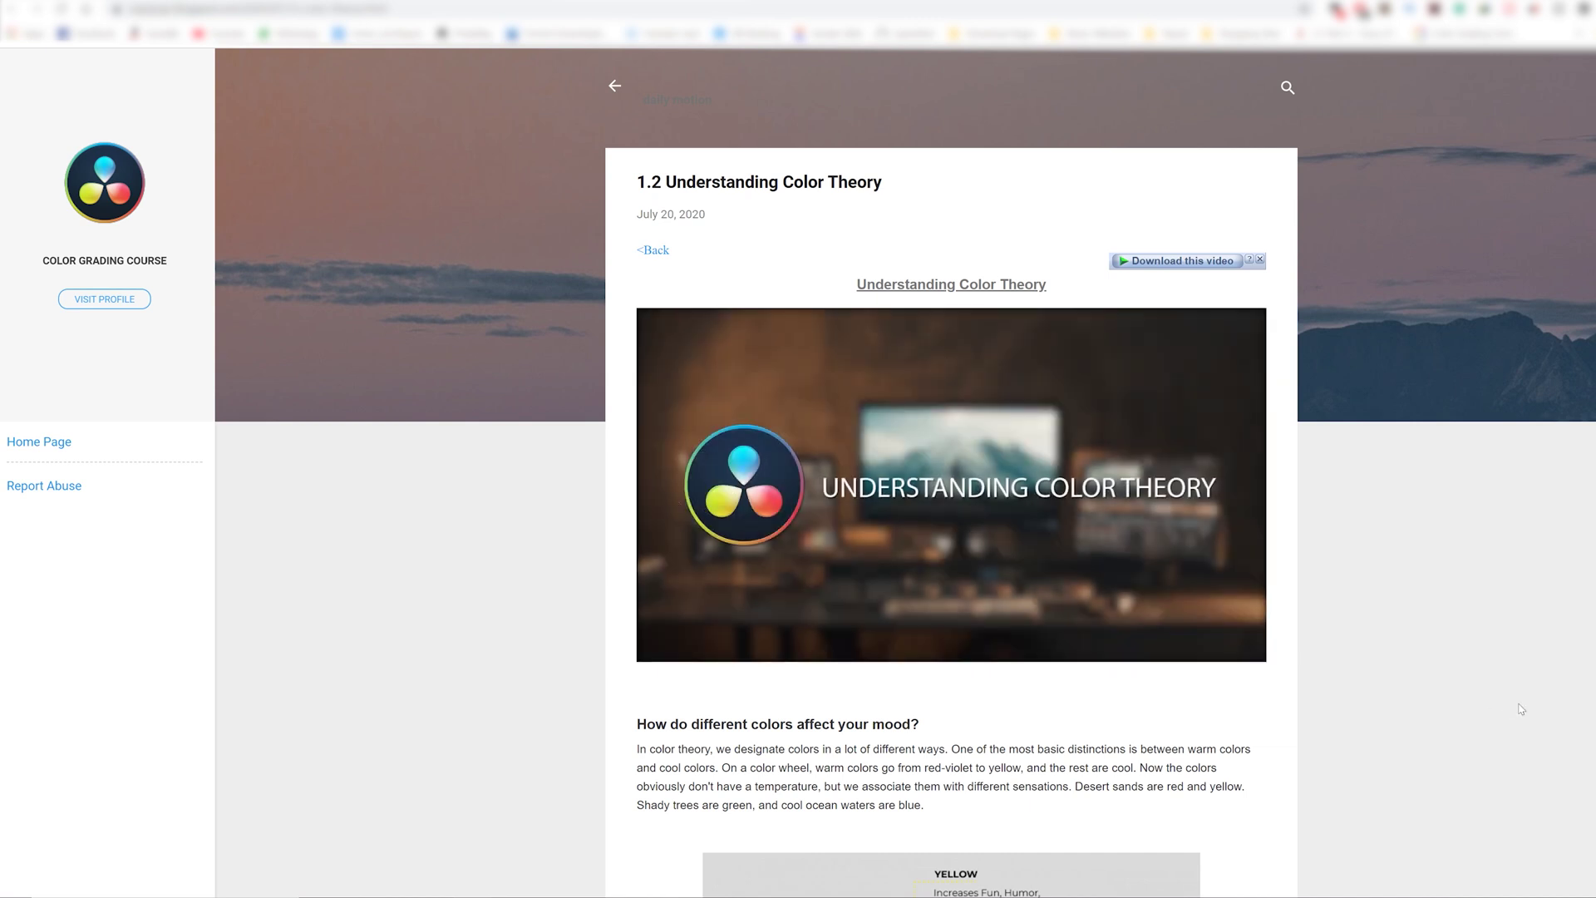
Read the 1.2 Understanding Color Theory post down to its colour-mood guide, then drag the scopes aside
mouse_move(1060, 577)
scroll(953, 509, down, 4)
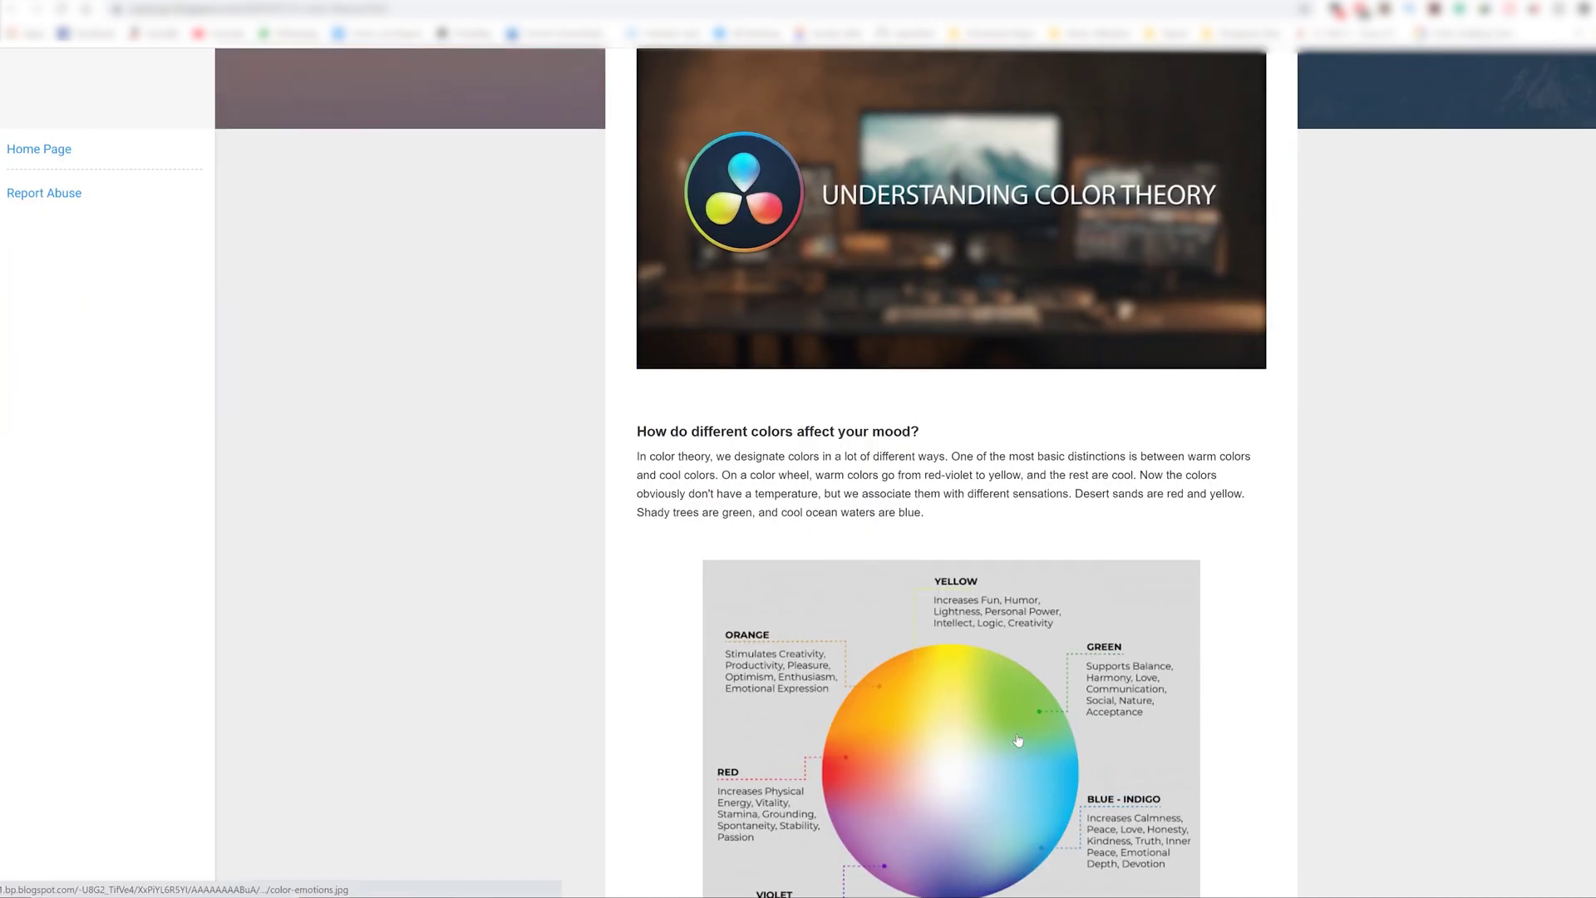
scroll(944, 495, up, 4)
scroll(909, 473, down, 3)
scroll(925, 521, down, 5)
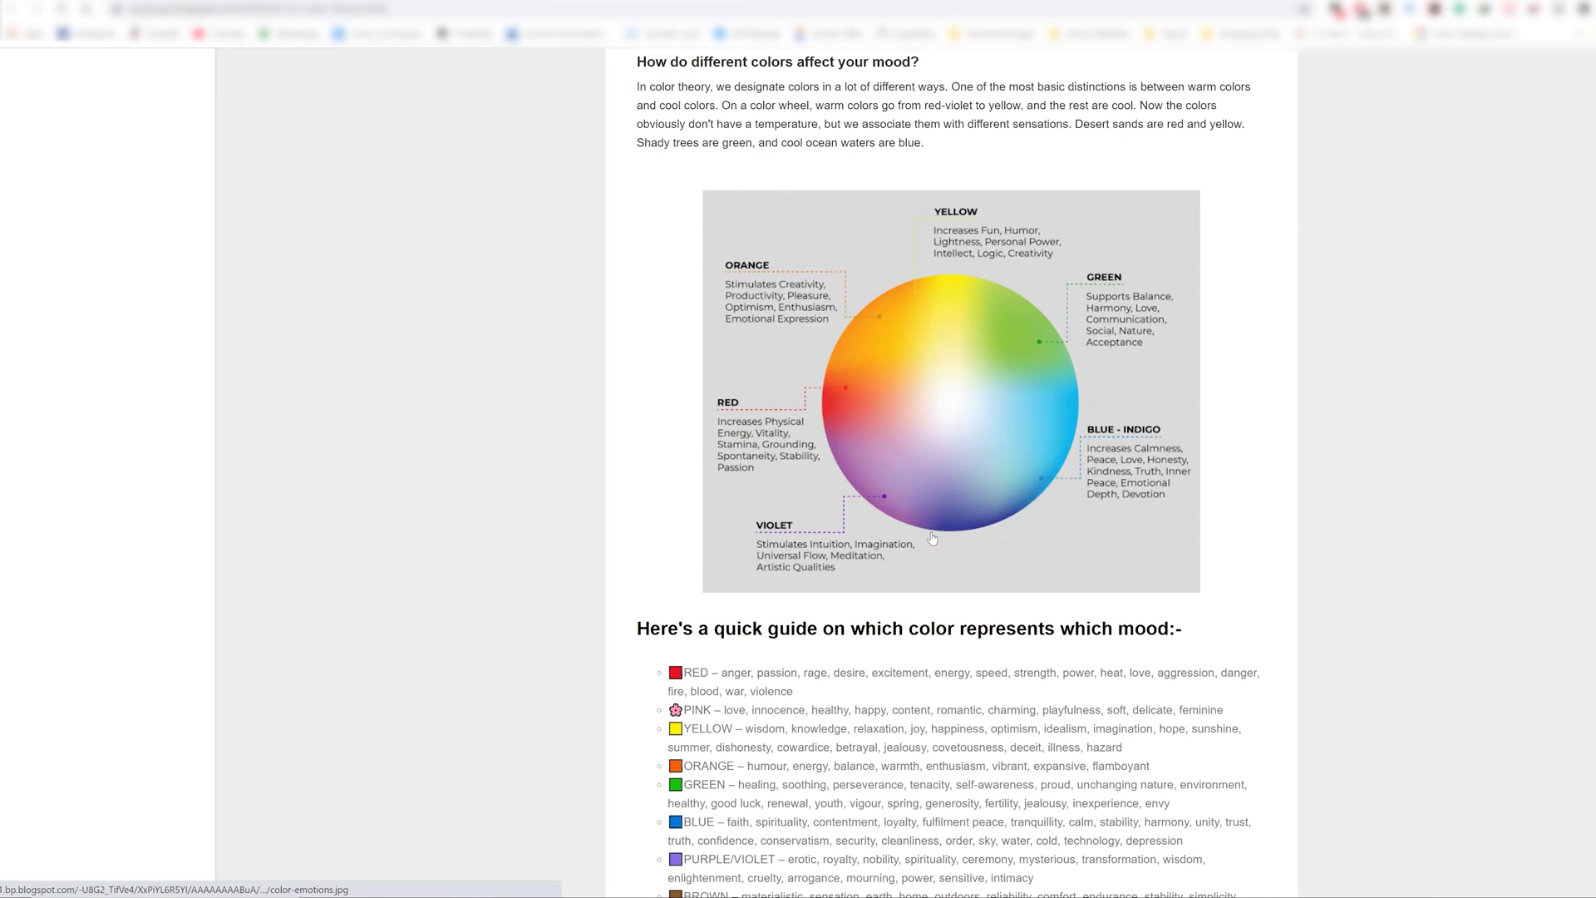
scroll(997, 519, up, 1)
scroll(1092, 517, down, 3)
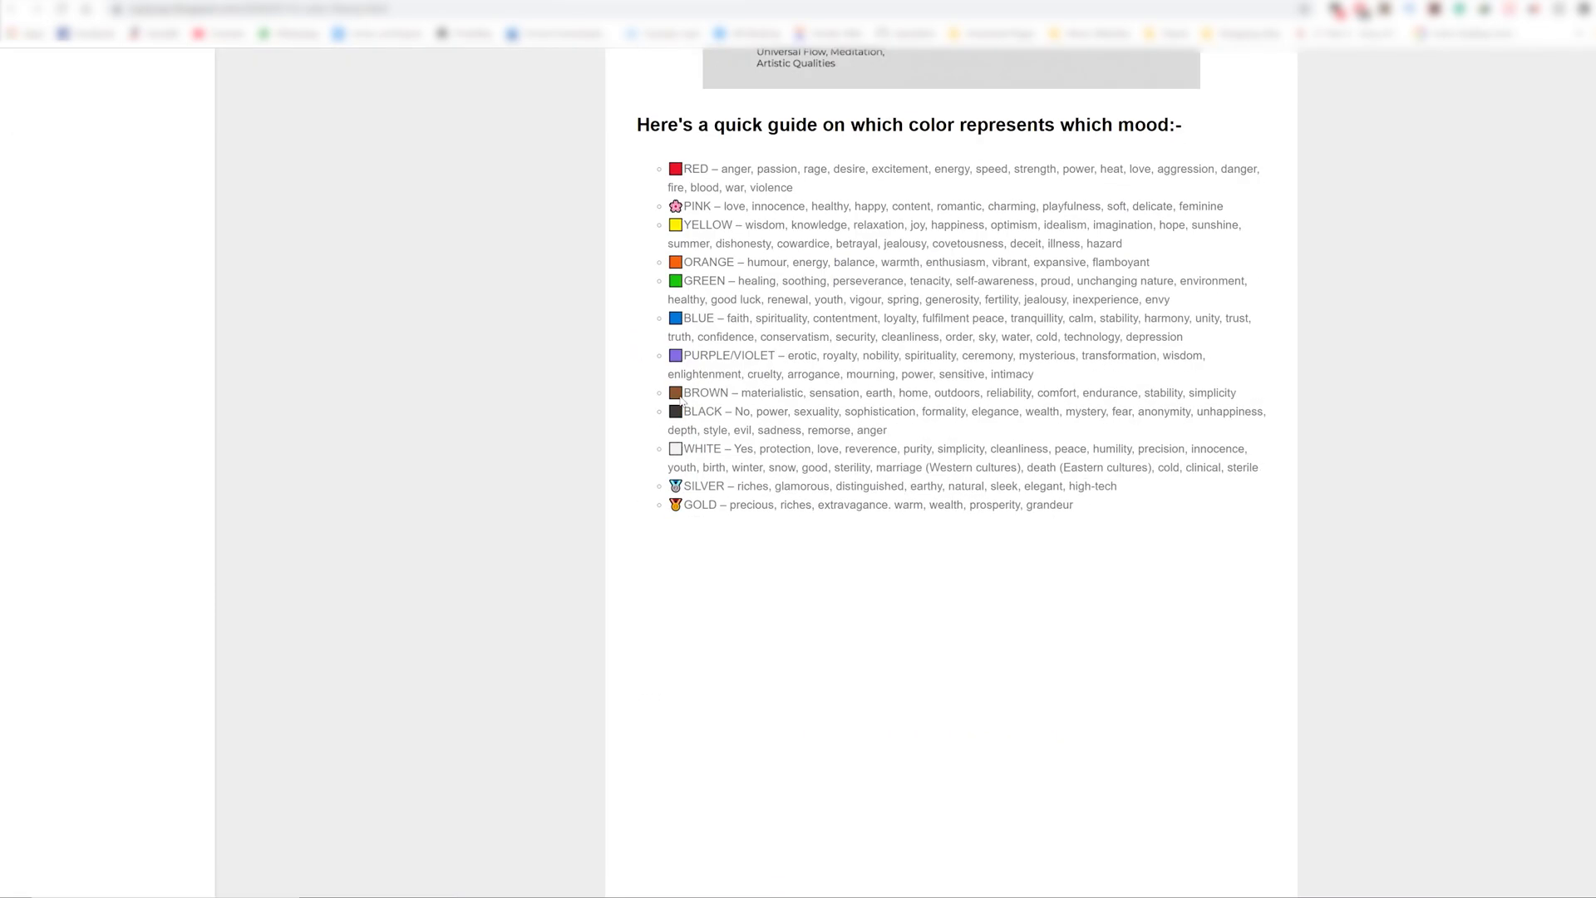
scroll(1092, 517, up, 10)
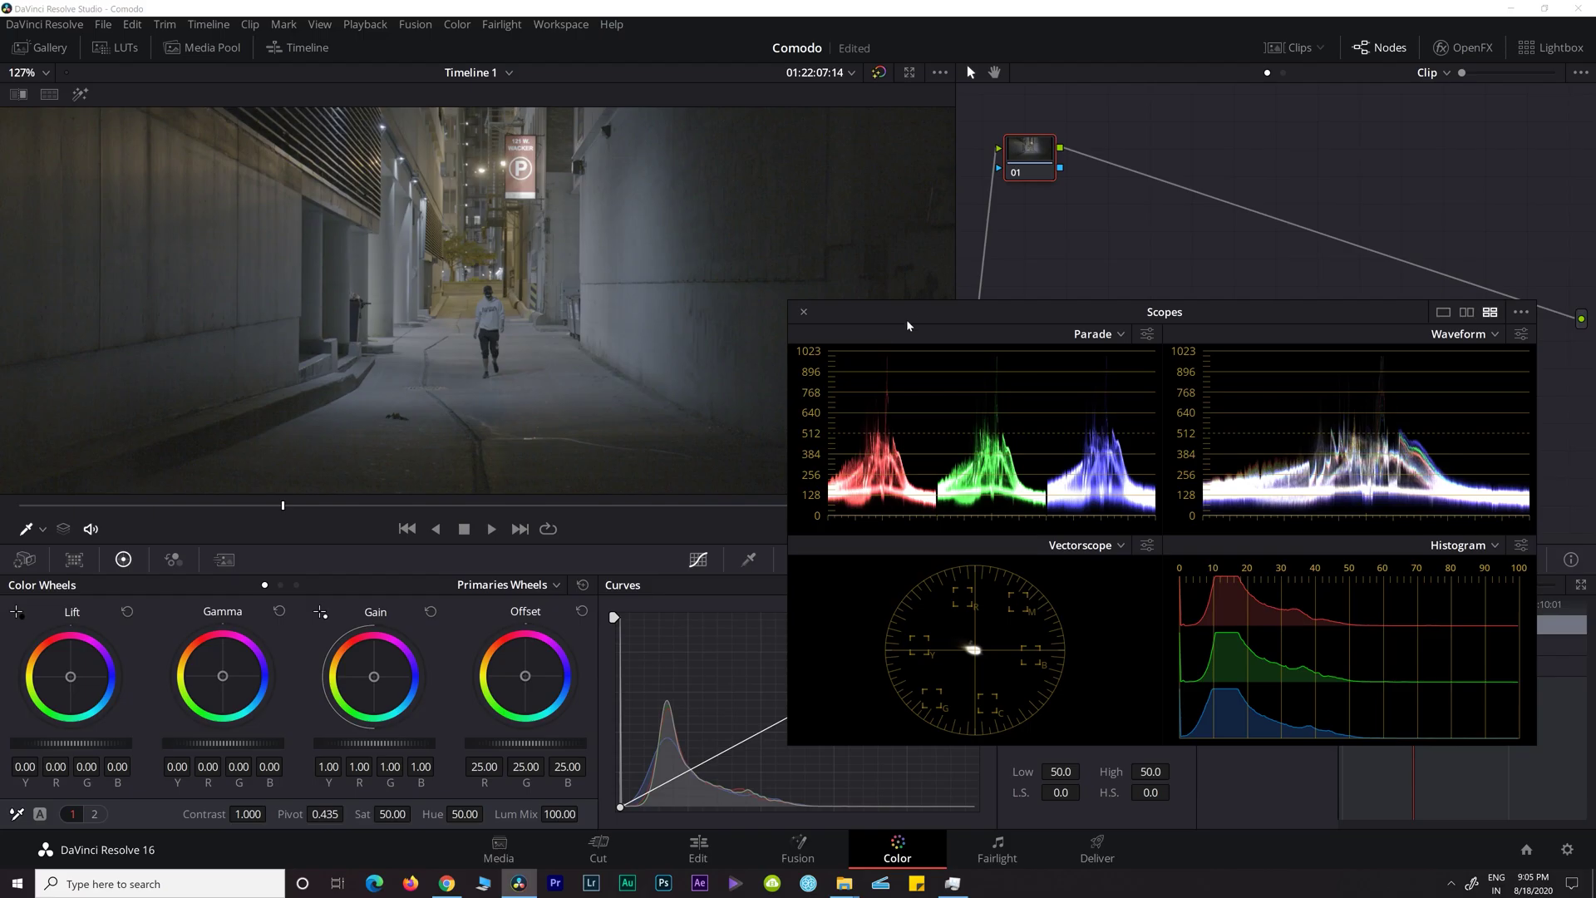
drag(906, 319, 967, 431)
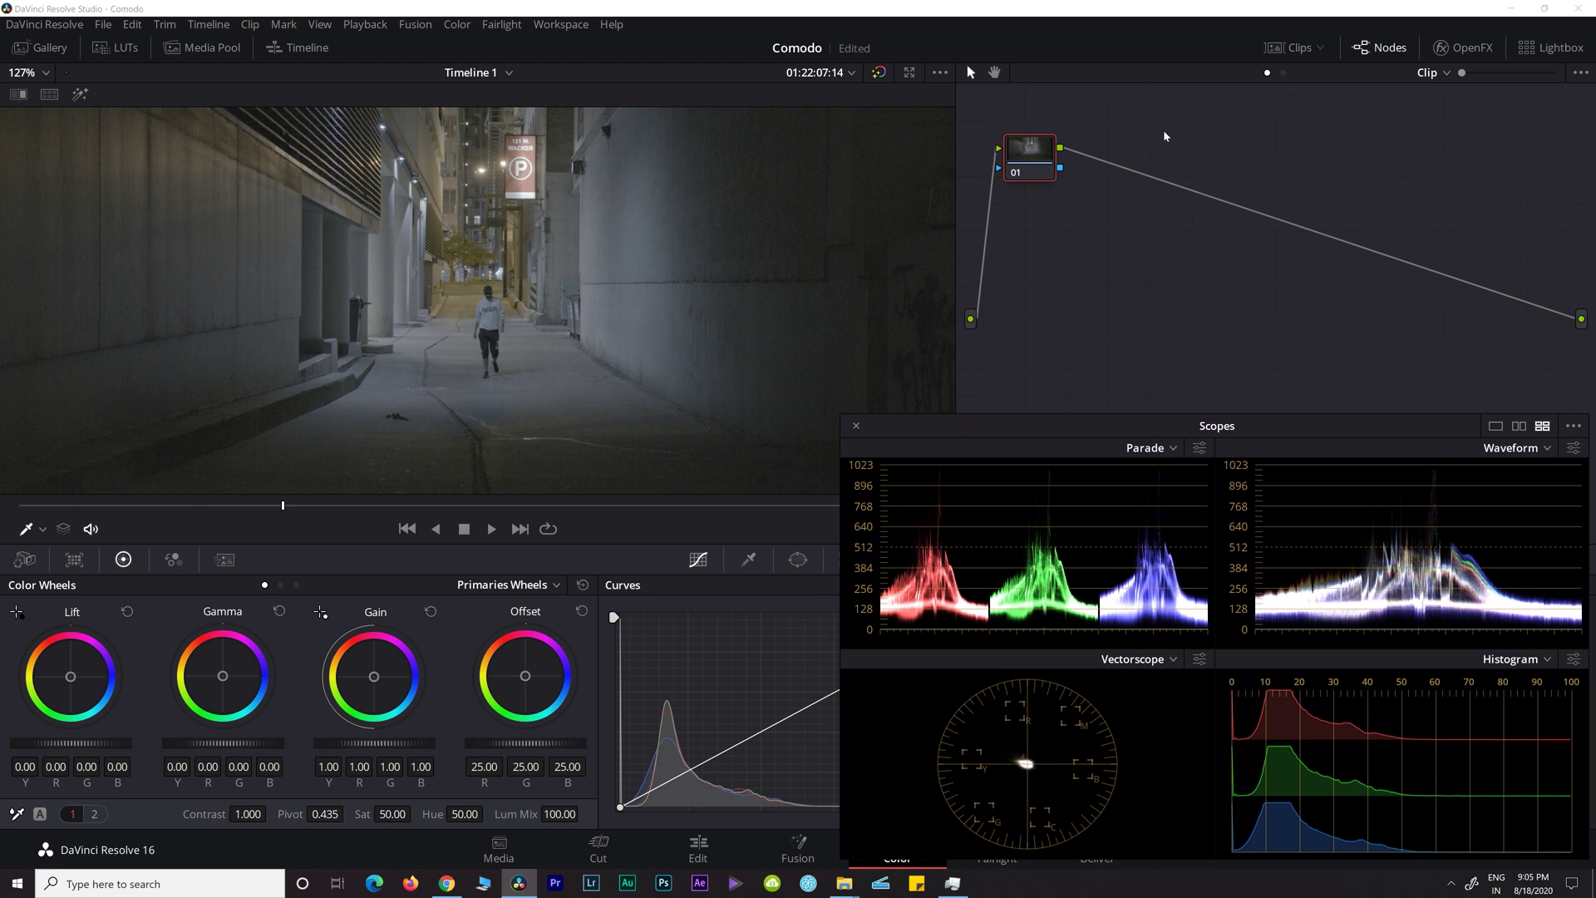
Move the floating Scopes window down and right, leaving the viewer overlay options unchanged
click(43, 532)
click(1396, 148)
click(1147, 333)
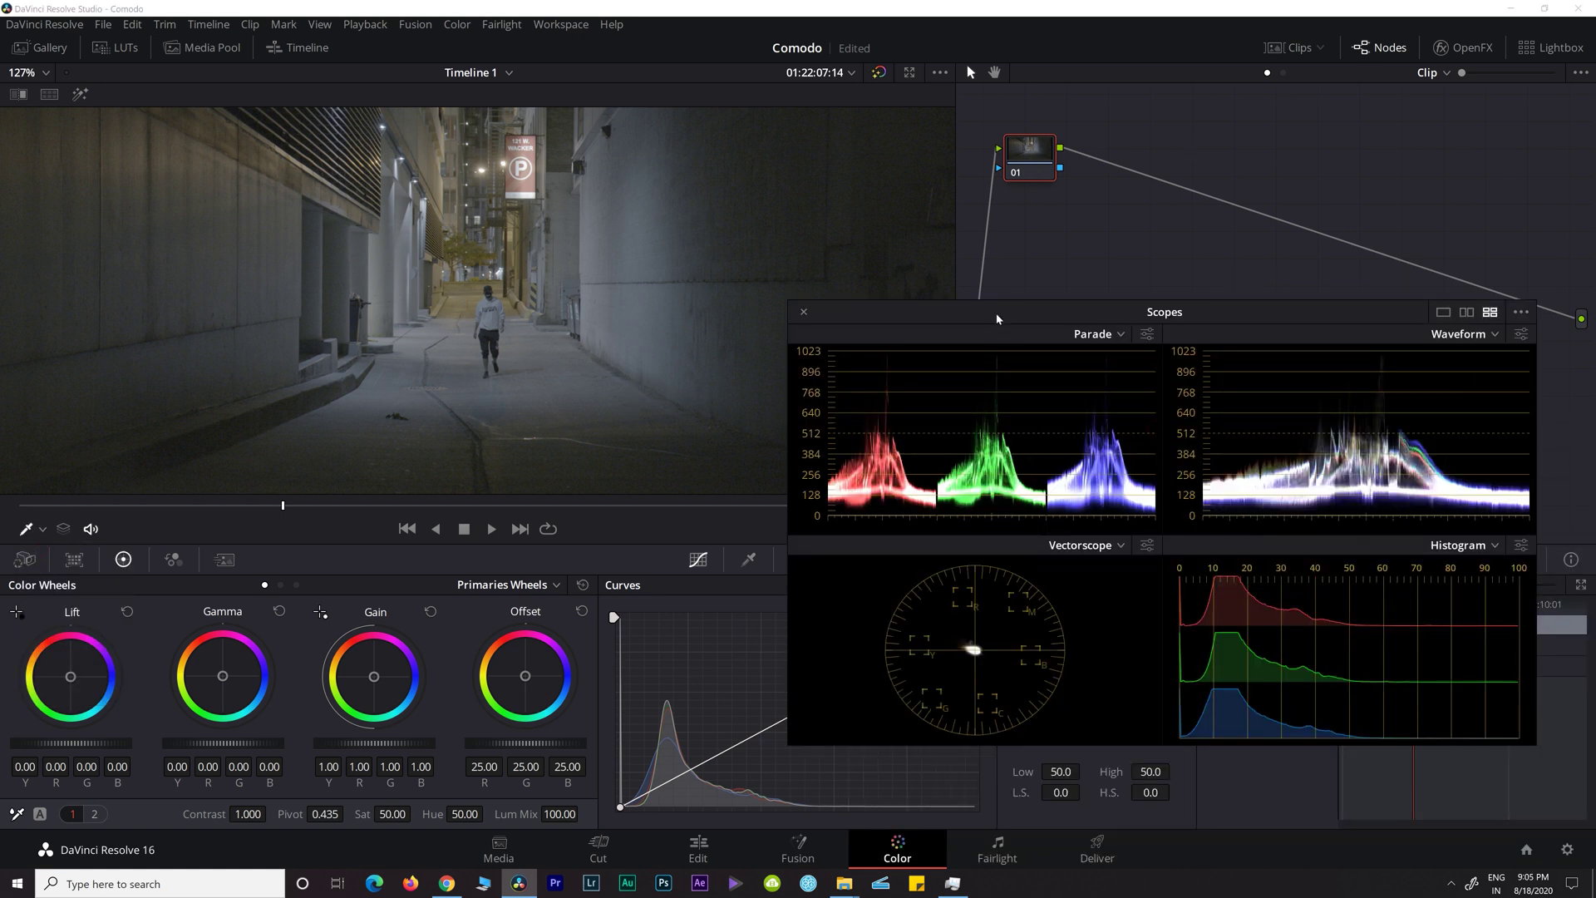
drag(907, 328, 967, 431)
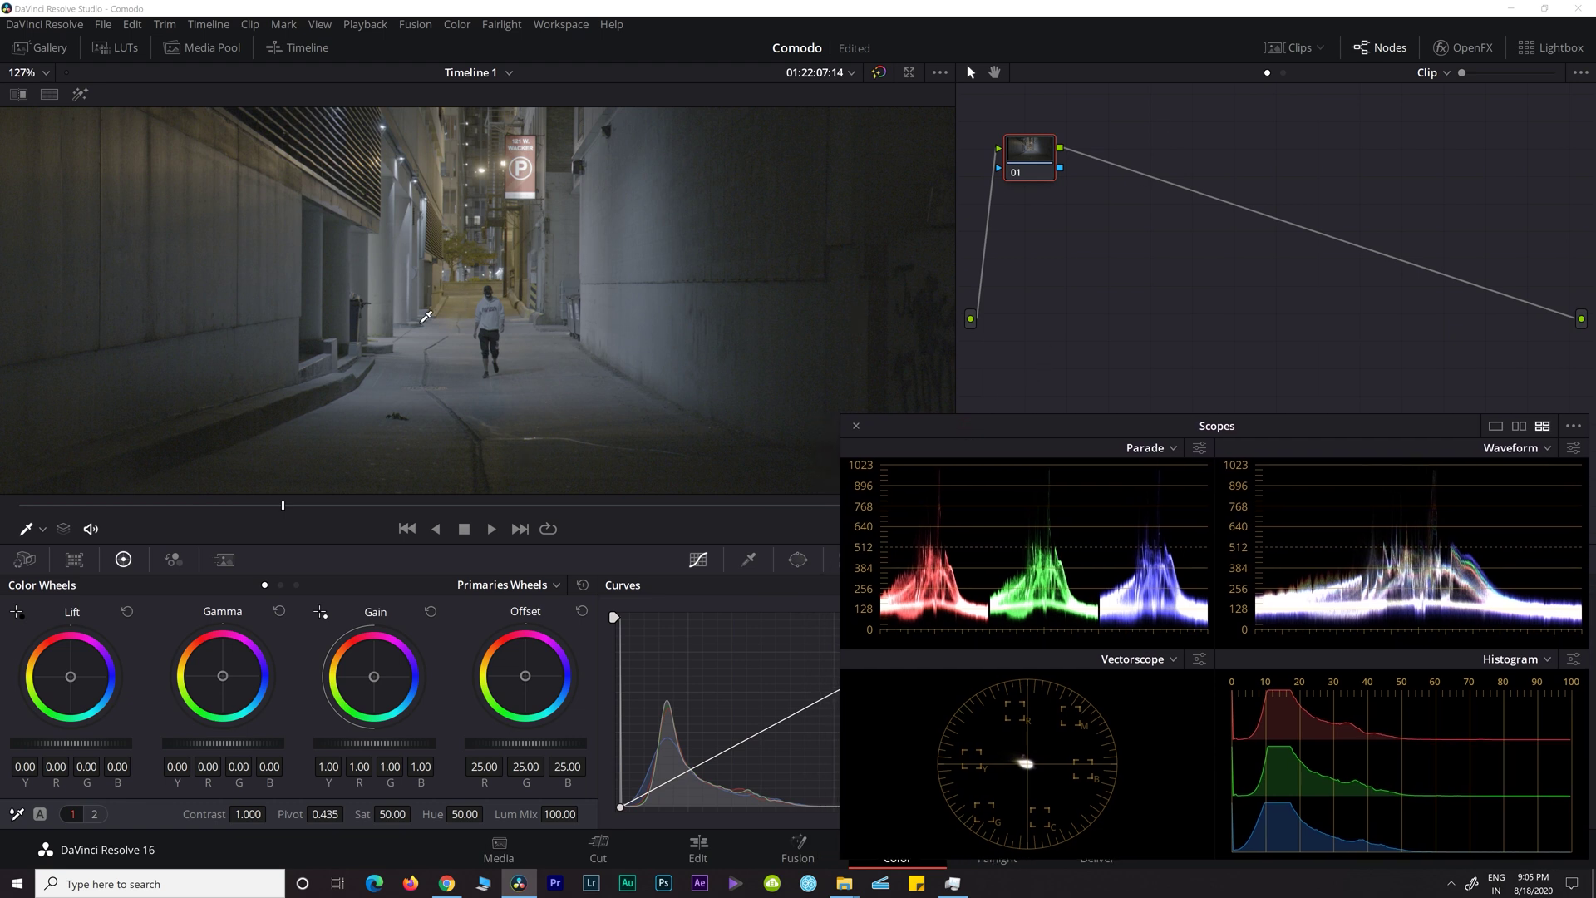
click(42, 529)
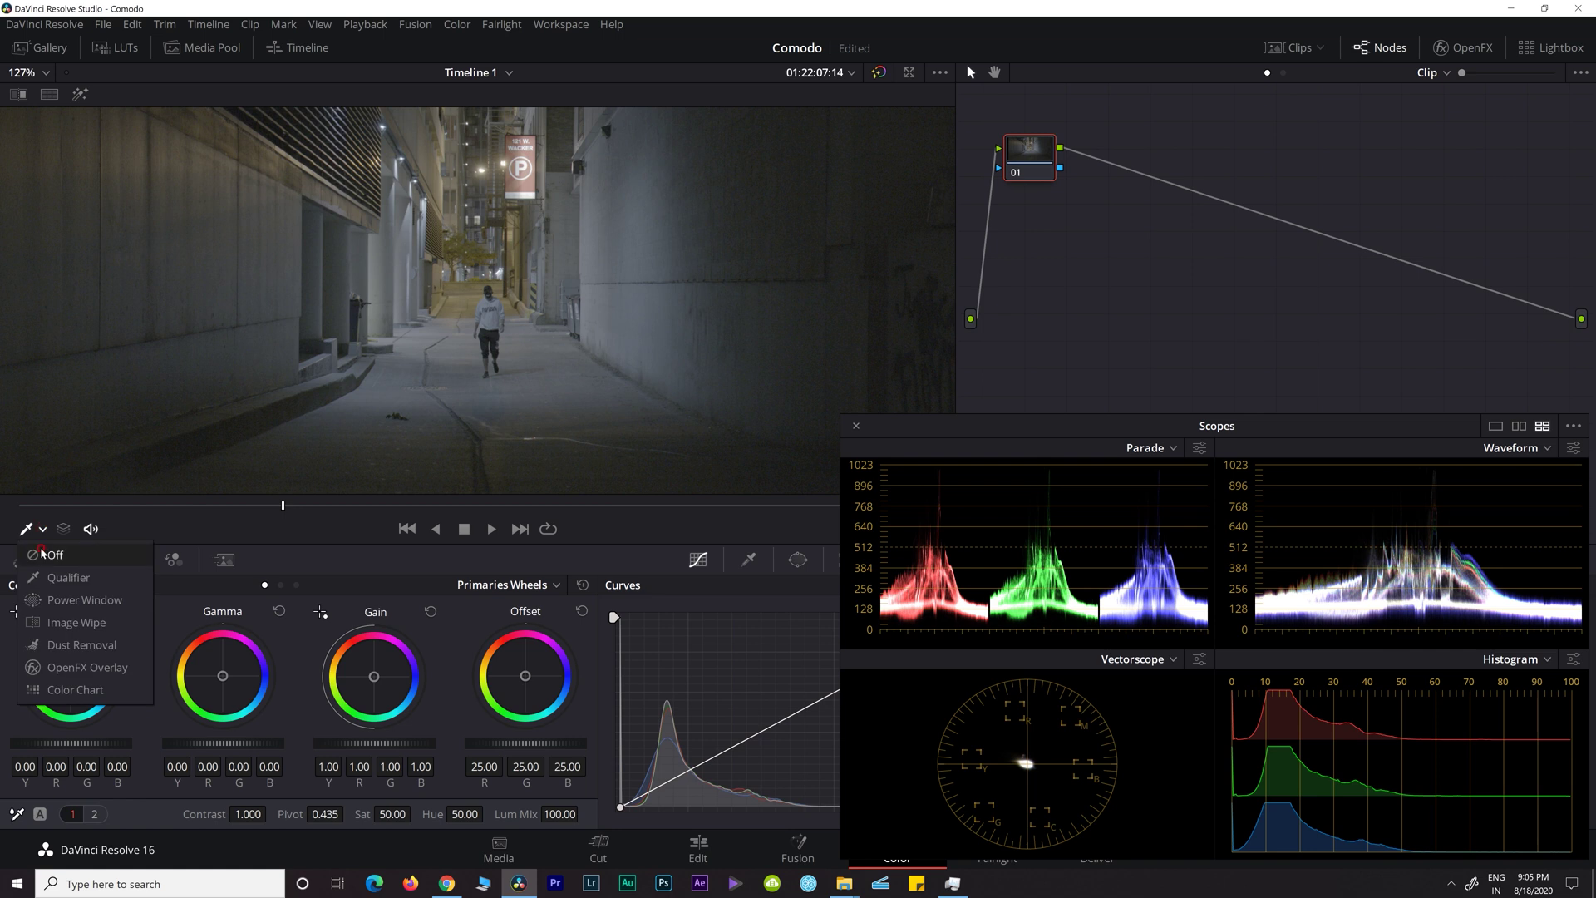
click(1331, 155)
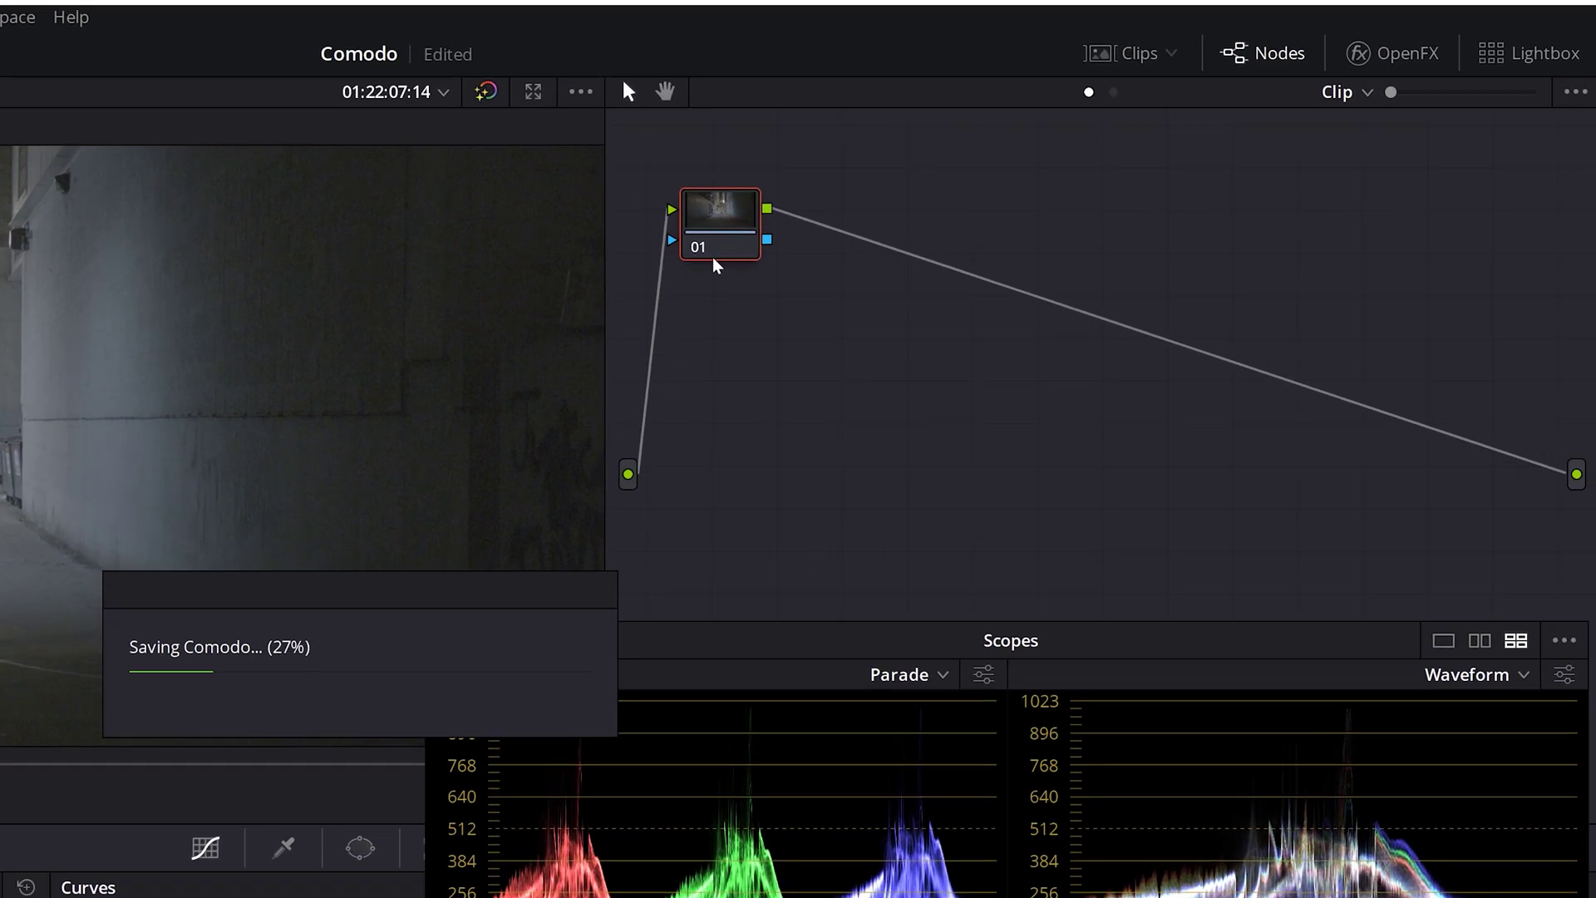
Label node 01 'NR' and add a serial node below it labelled 'Exp'
right_click(1038, 158)
click(617, 324)
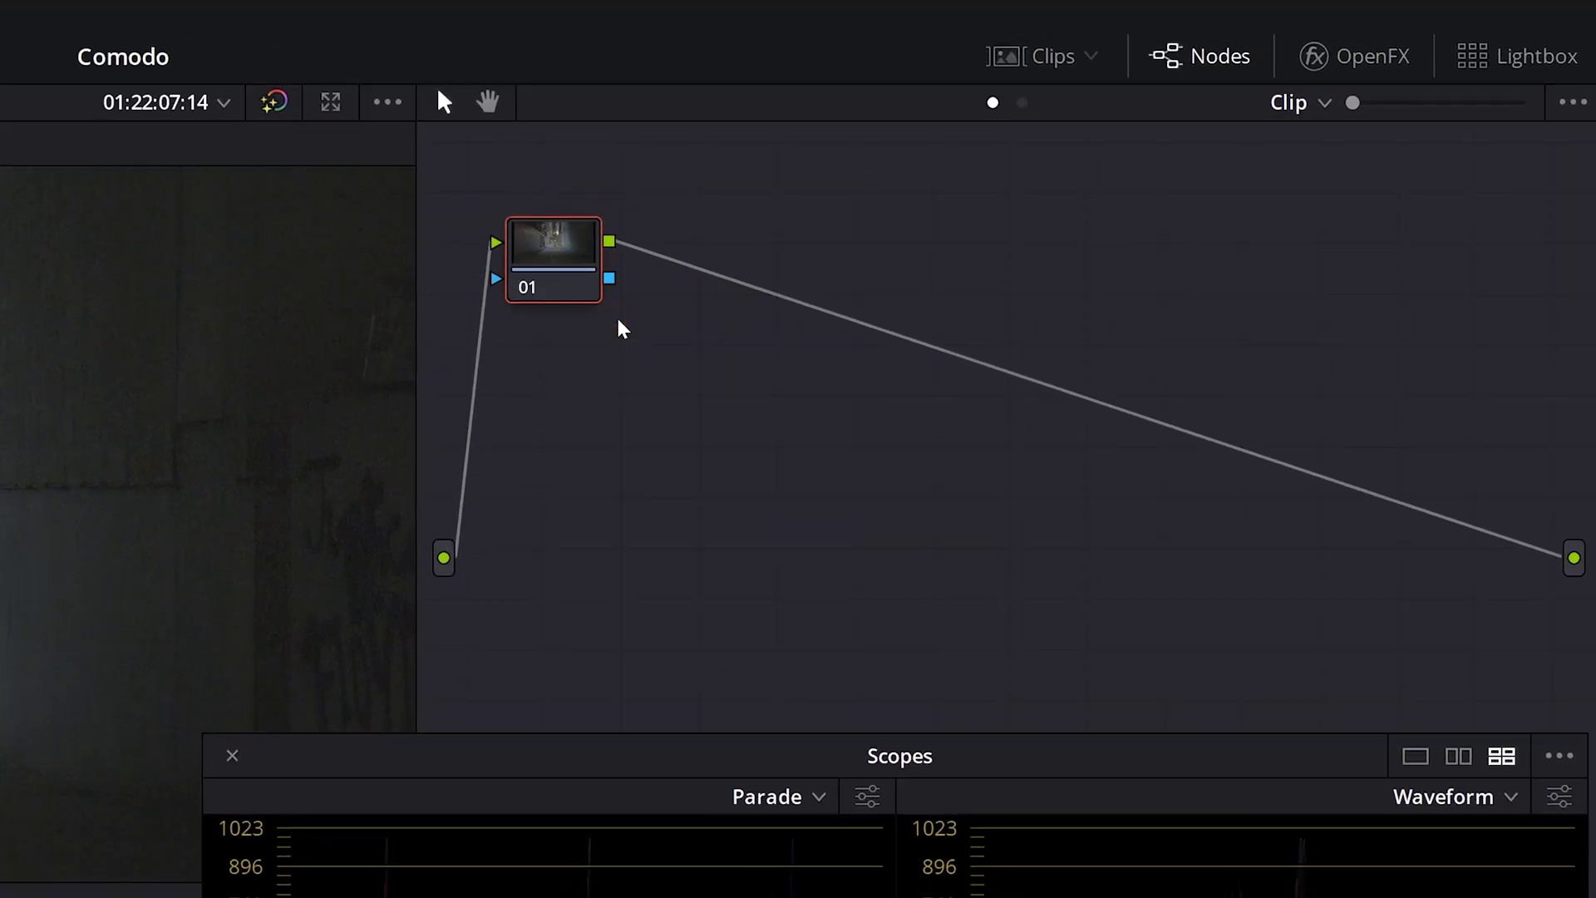
text(NR)
key(Return)
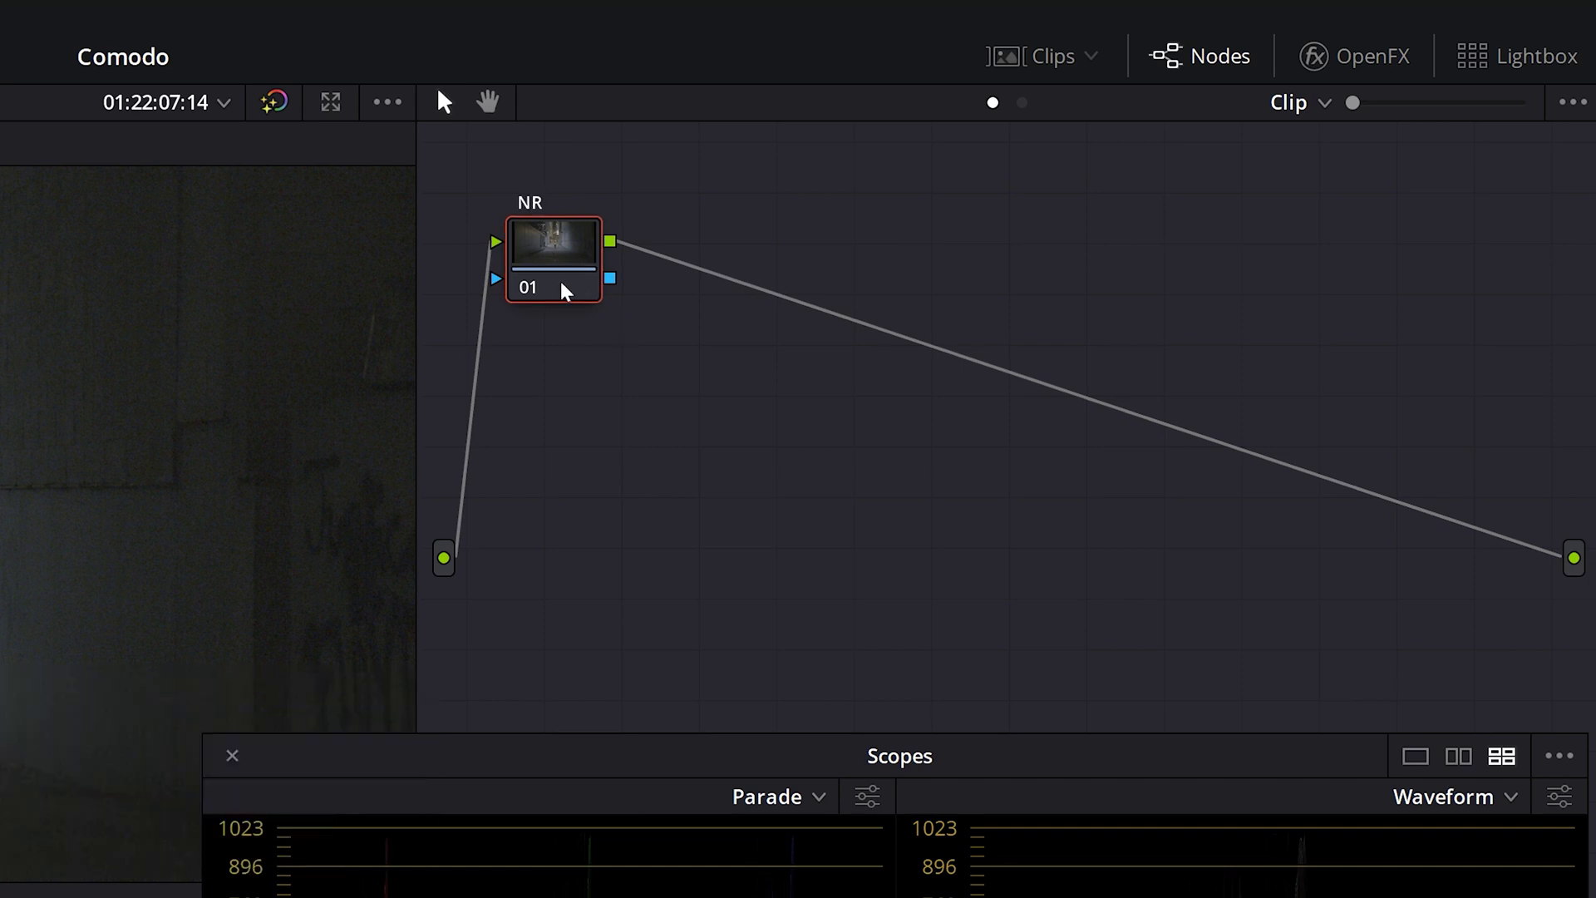
key(alt+s)
drag(692, 271, 552, 394)
click(559, 257)
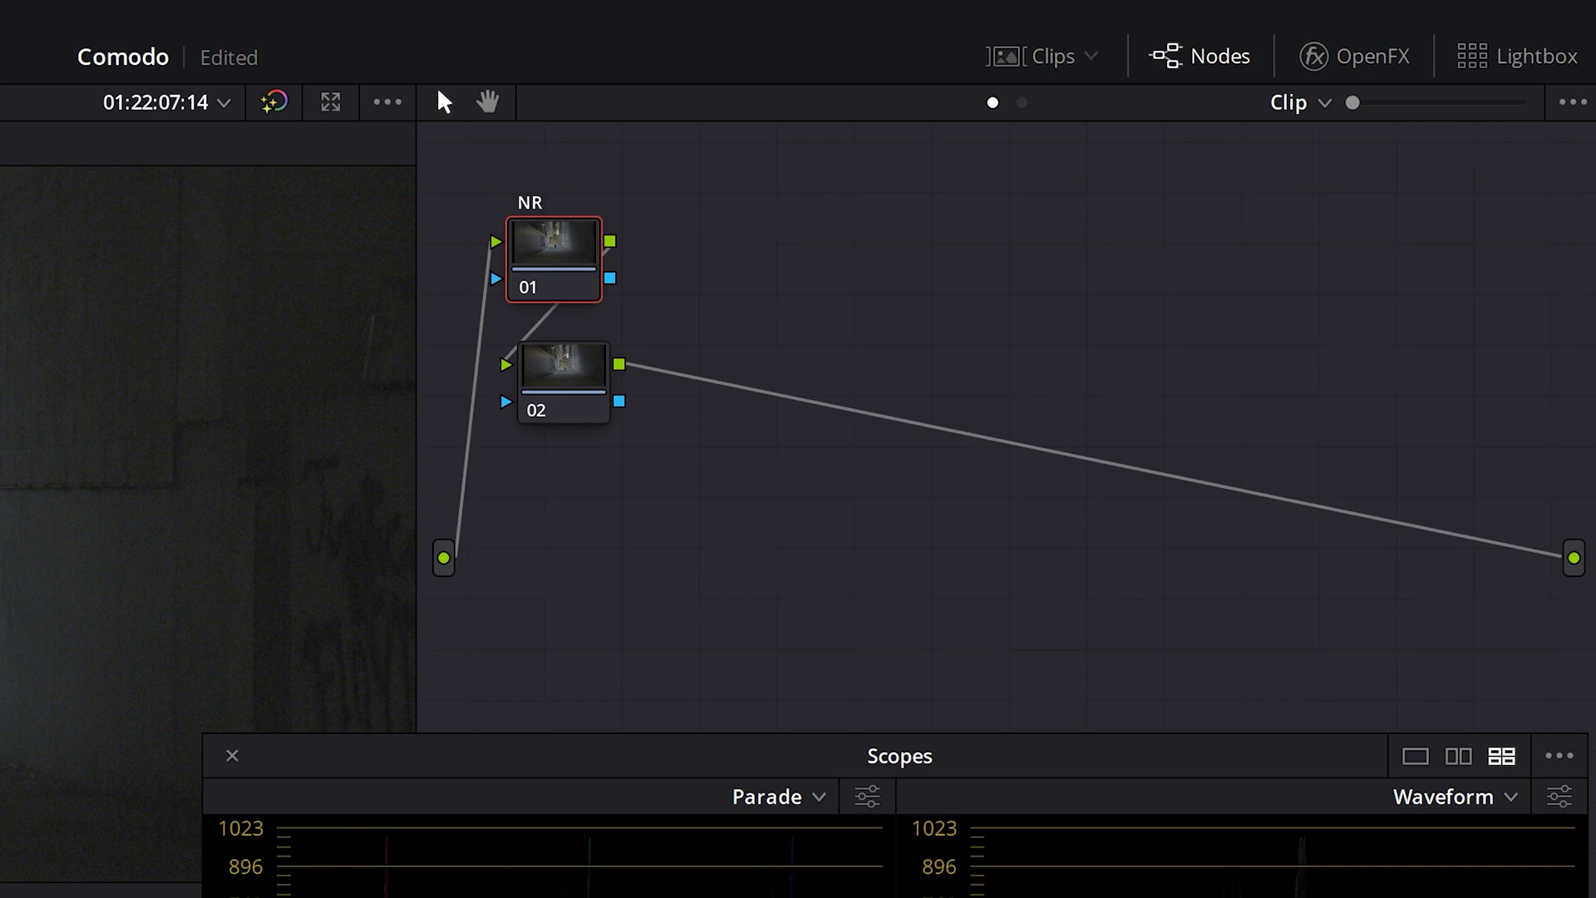
drag(558, 396, 552, 410)
right_click(554, 408)
click(595, 463)
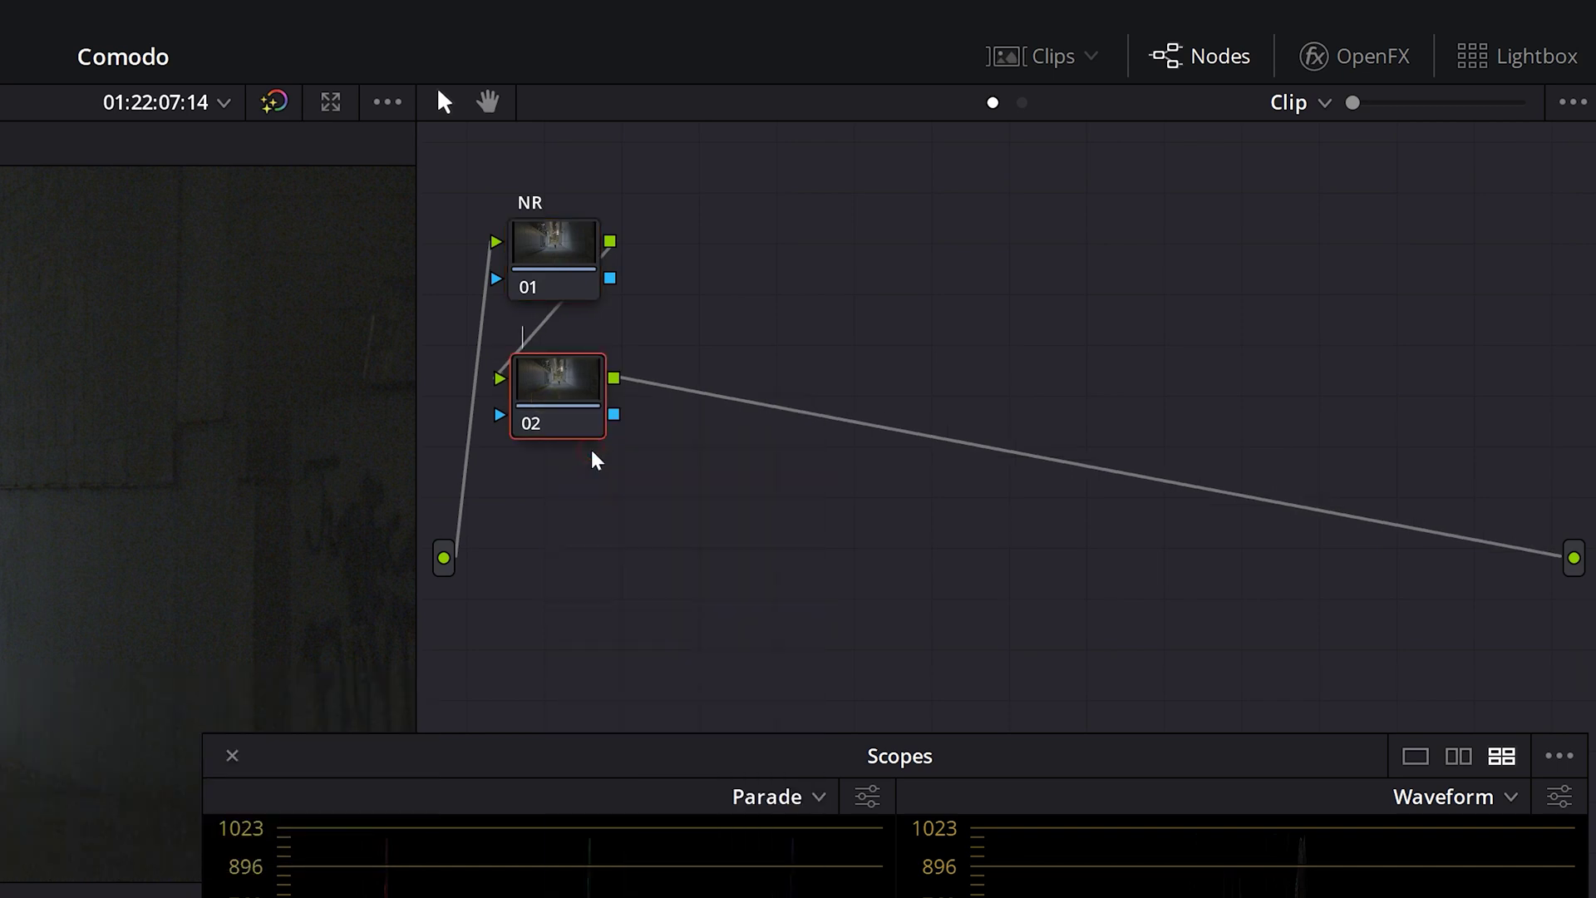
text(Exp)
key(Return)
Add serial nodes labelled 'Col. Bal' and 'Adj1'
key(alt+s)
right_click(736, 401)
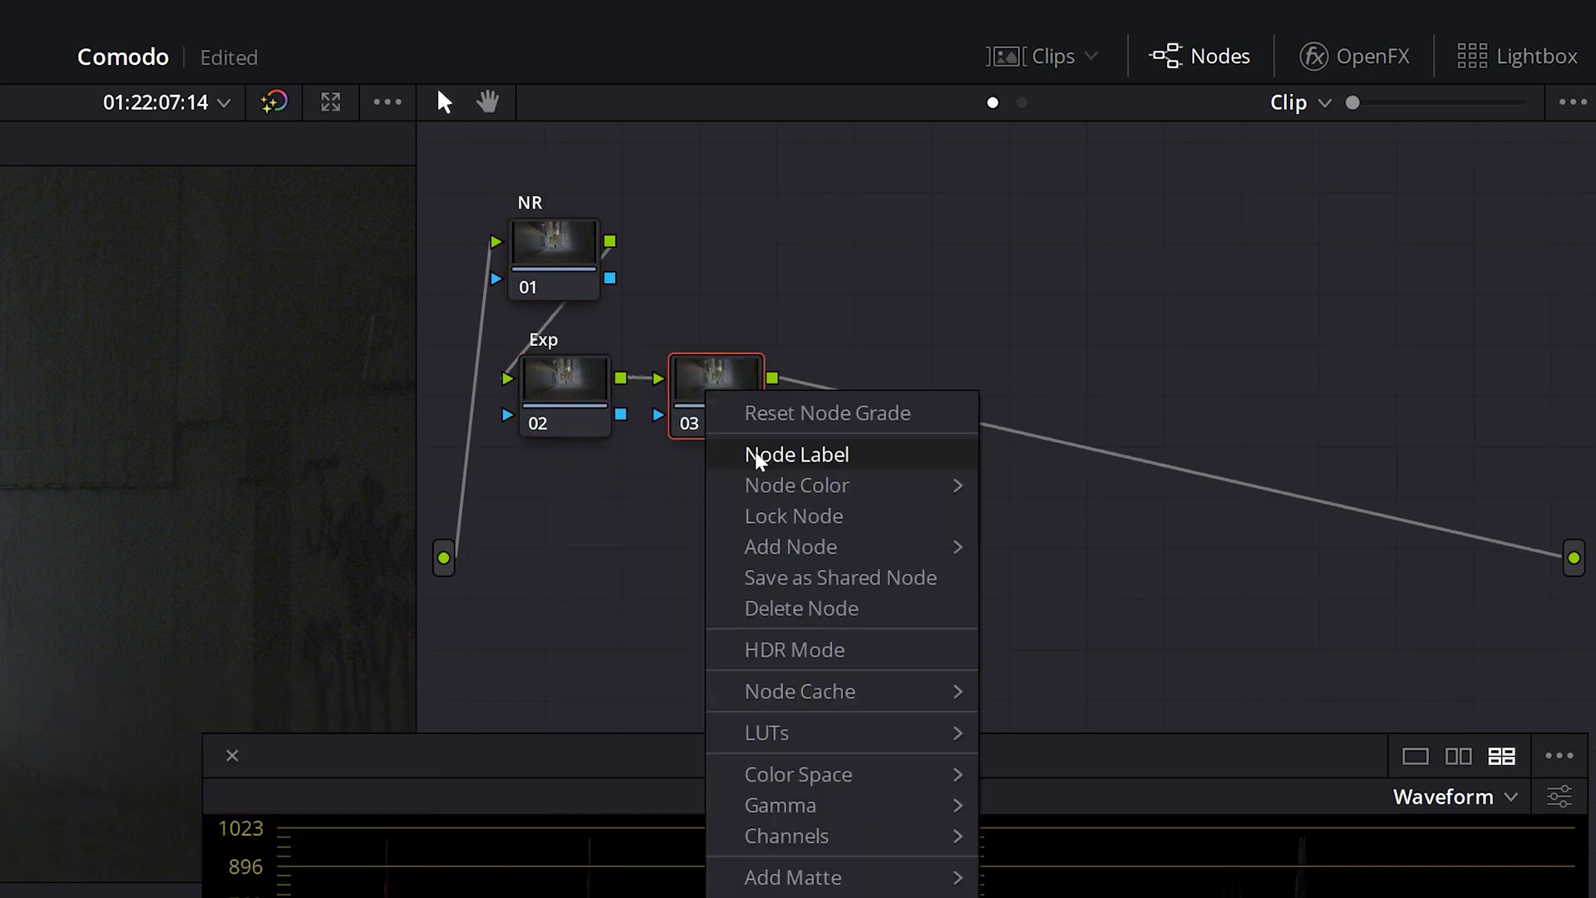
click(762, 463)
text(Col. Bal)
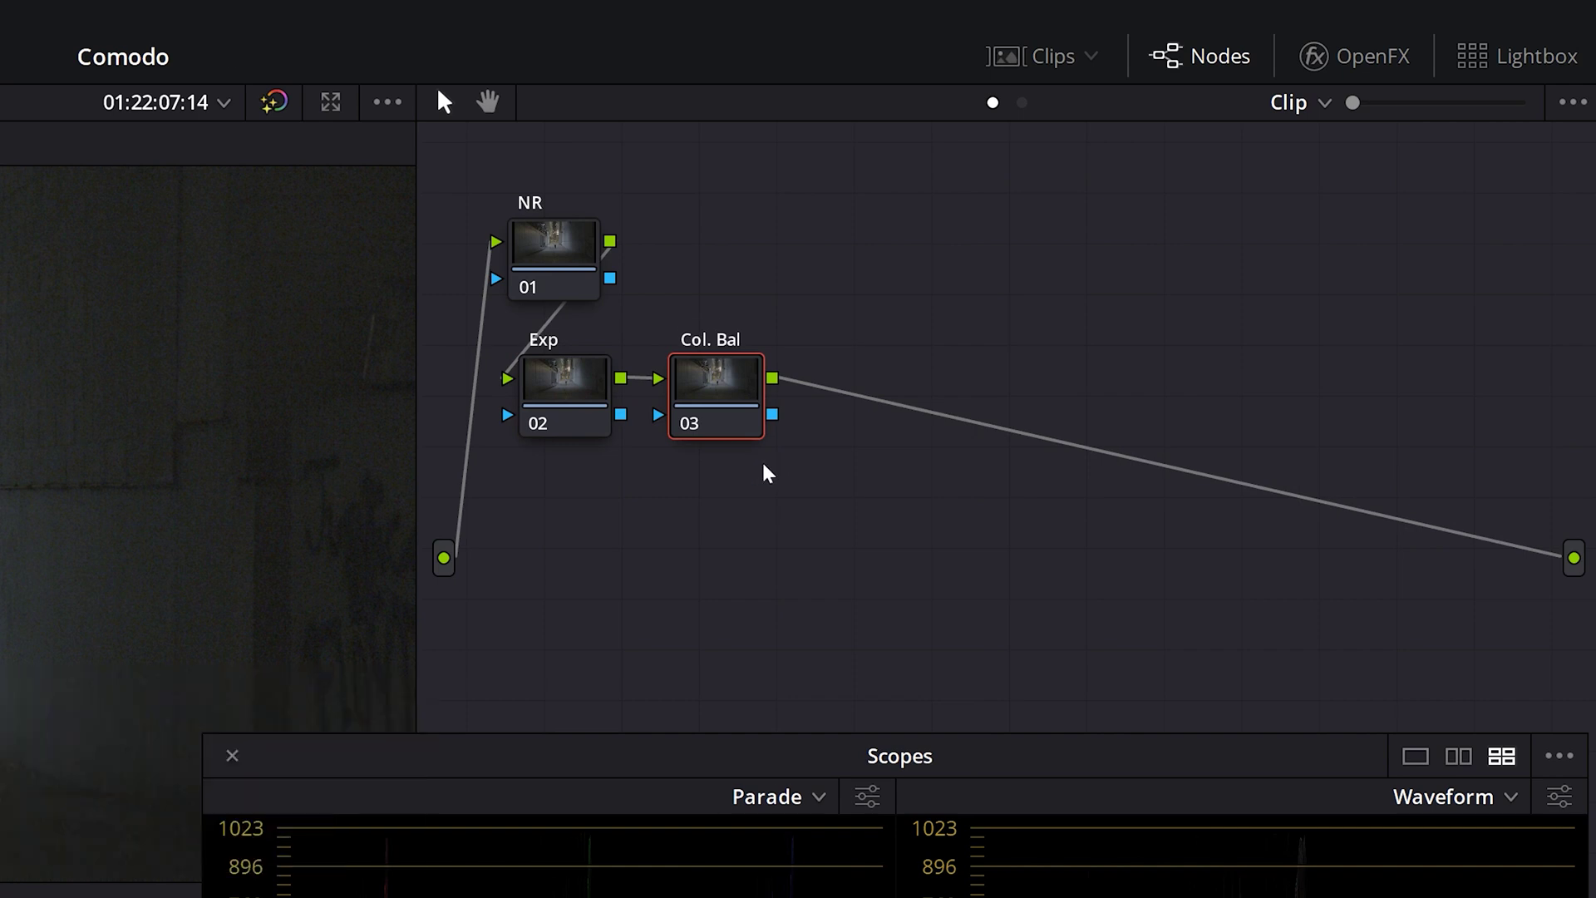
click(727, 401)
key(alt+s)
right_click(899, 401)
click(924, 460)
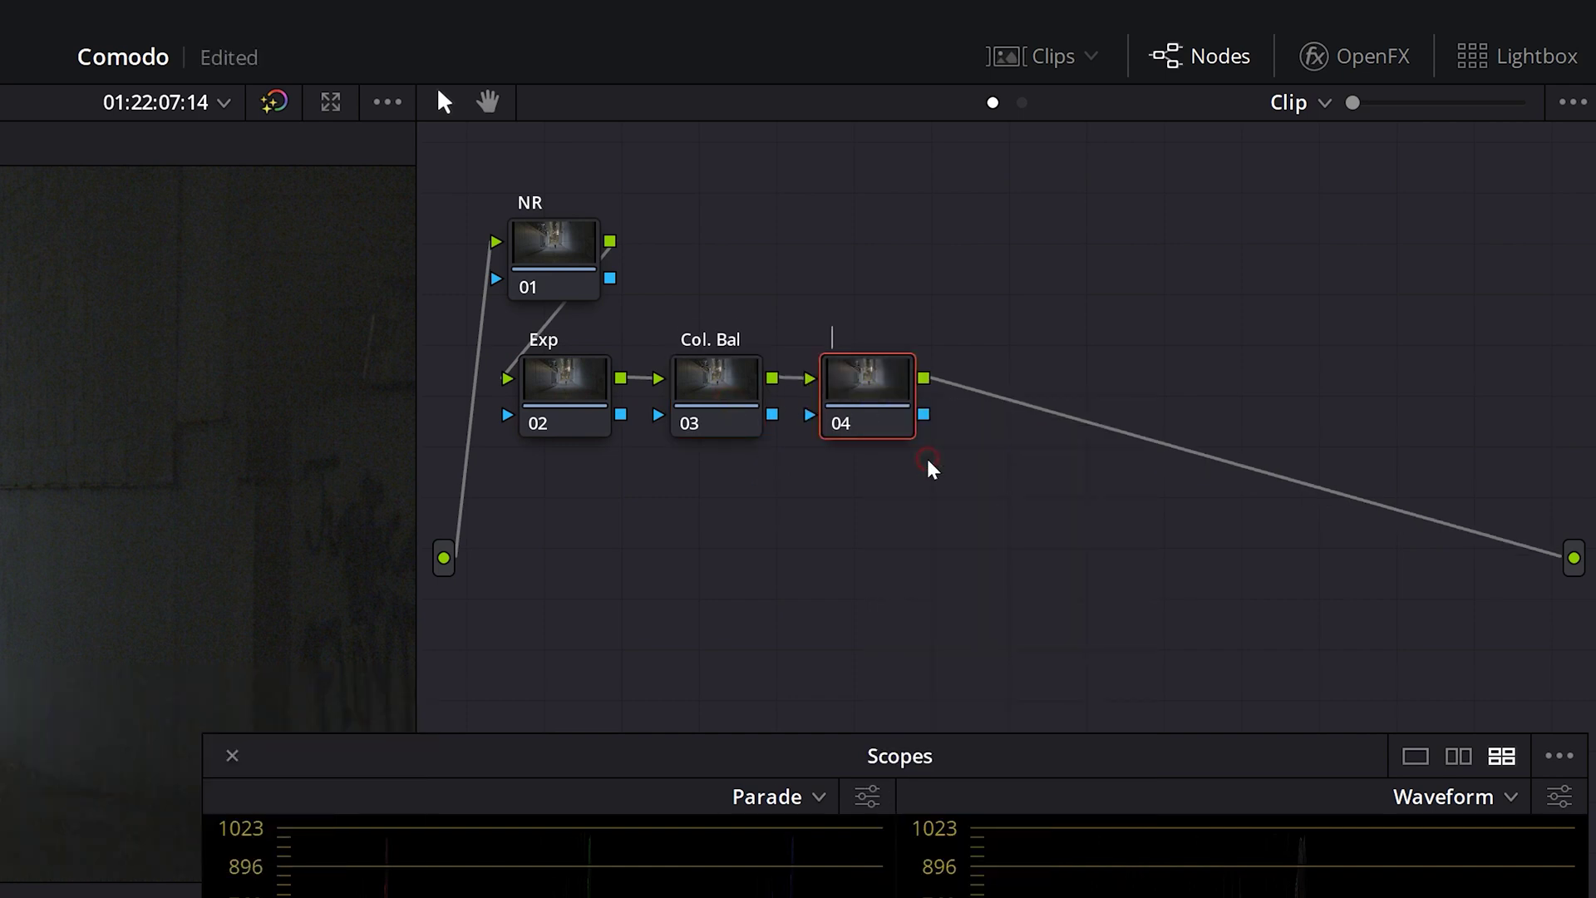
text(Adj1)
key(Return)
Add a 'Look' node with a parallel 'Subject' node, placing the mixer between them
right_click(859, 397)
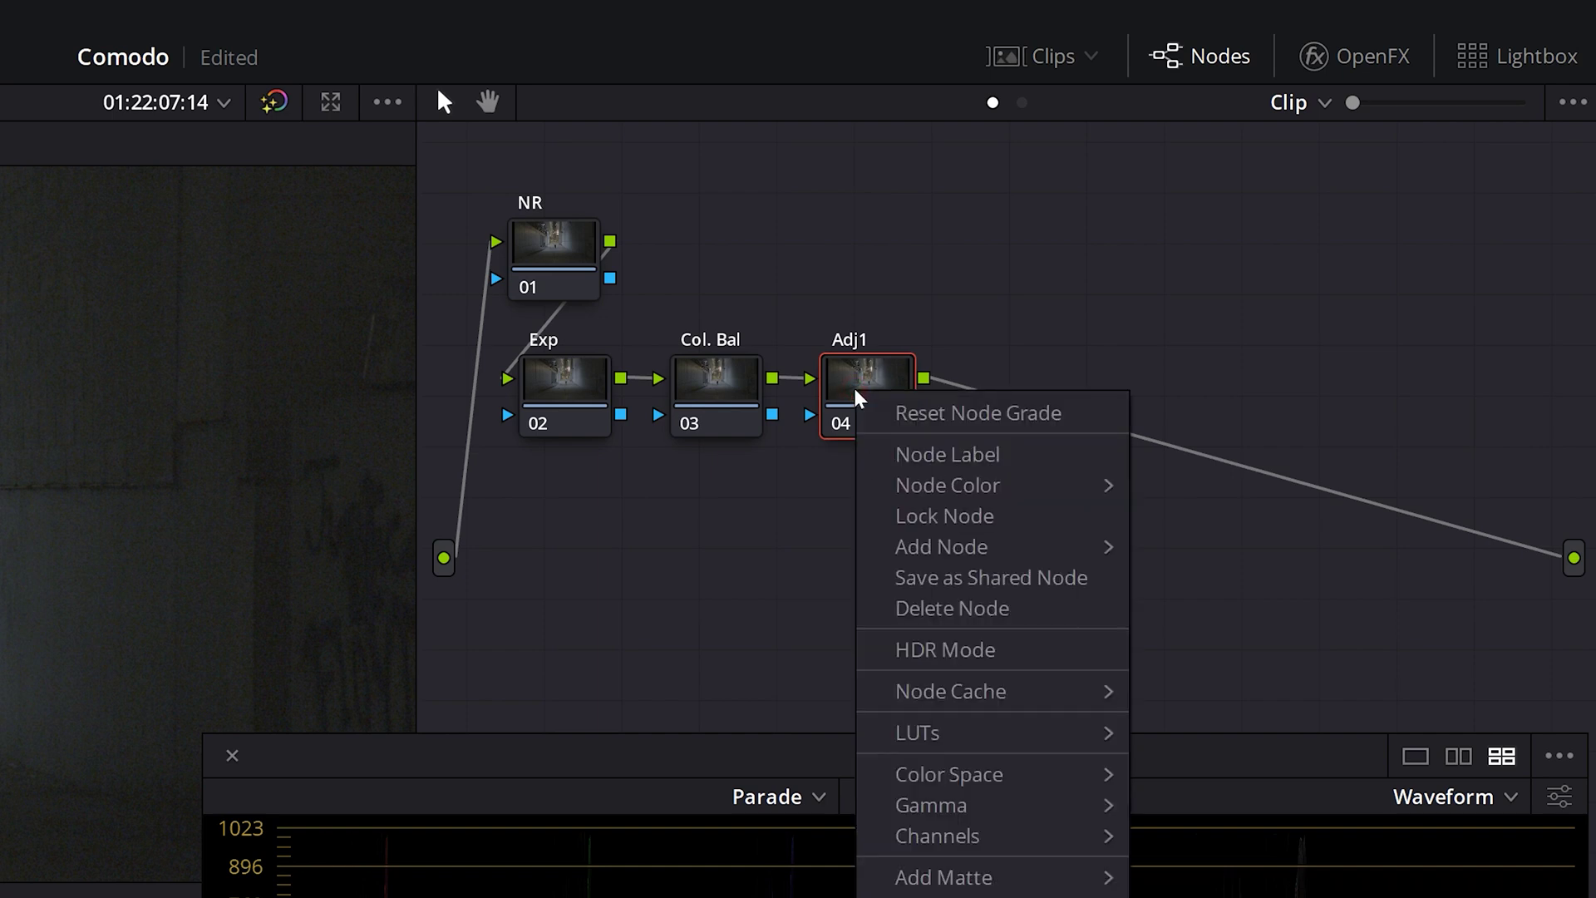
key(alt+s)
right_click(1014, 301)
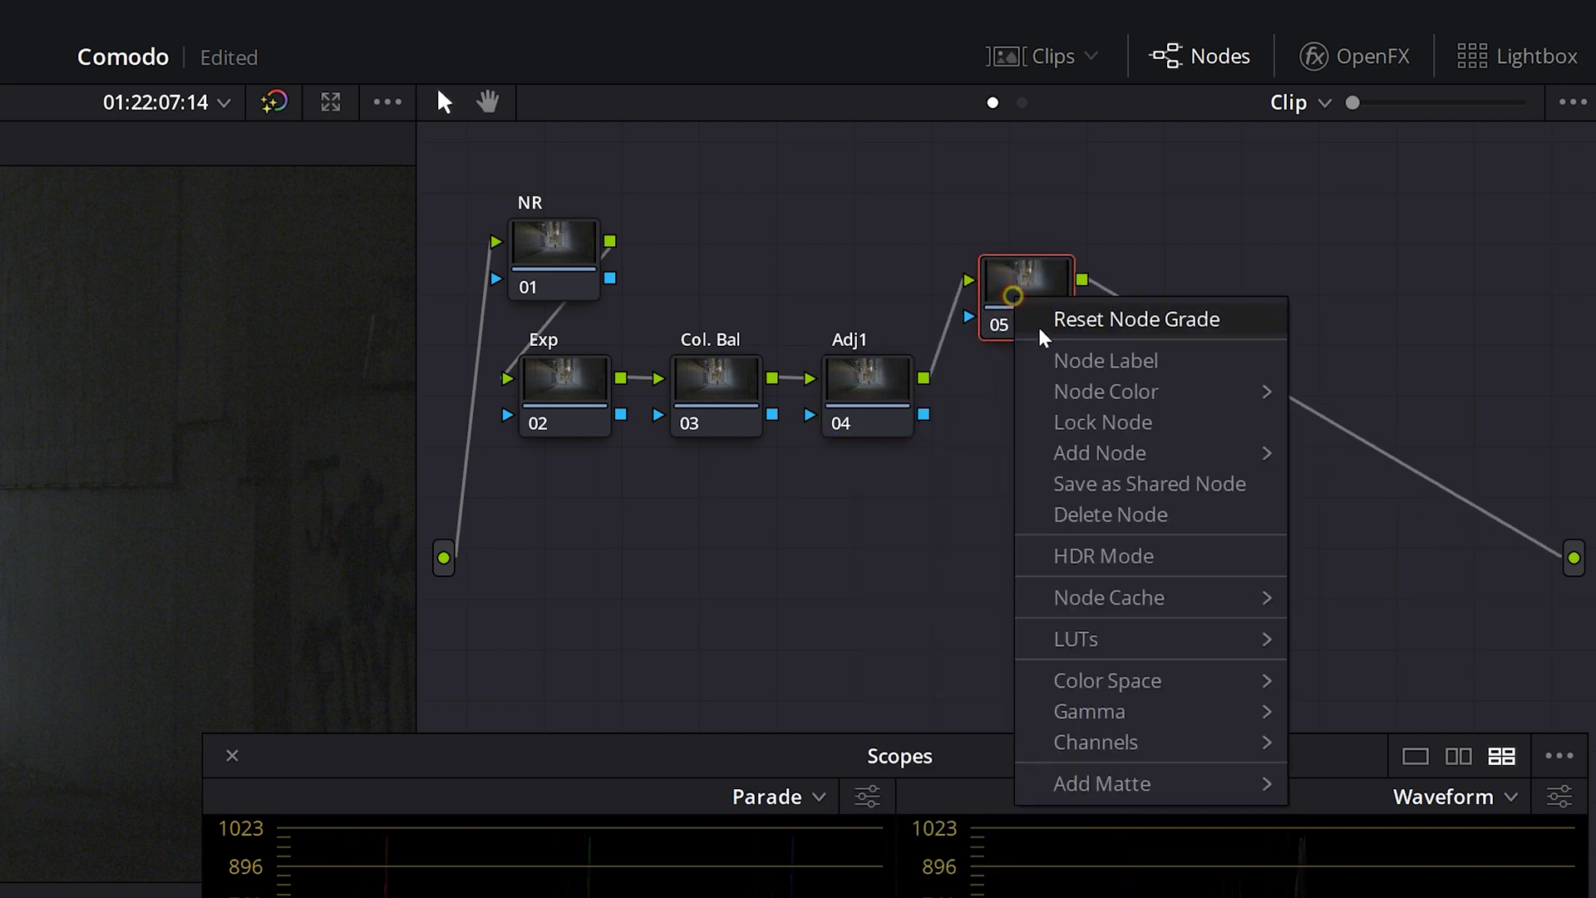
click(1070, 366)
text(Look)
key(Return)
key(alt+p)
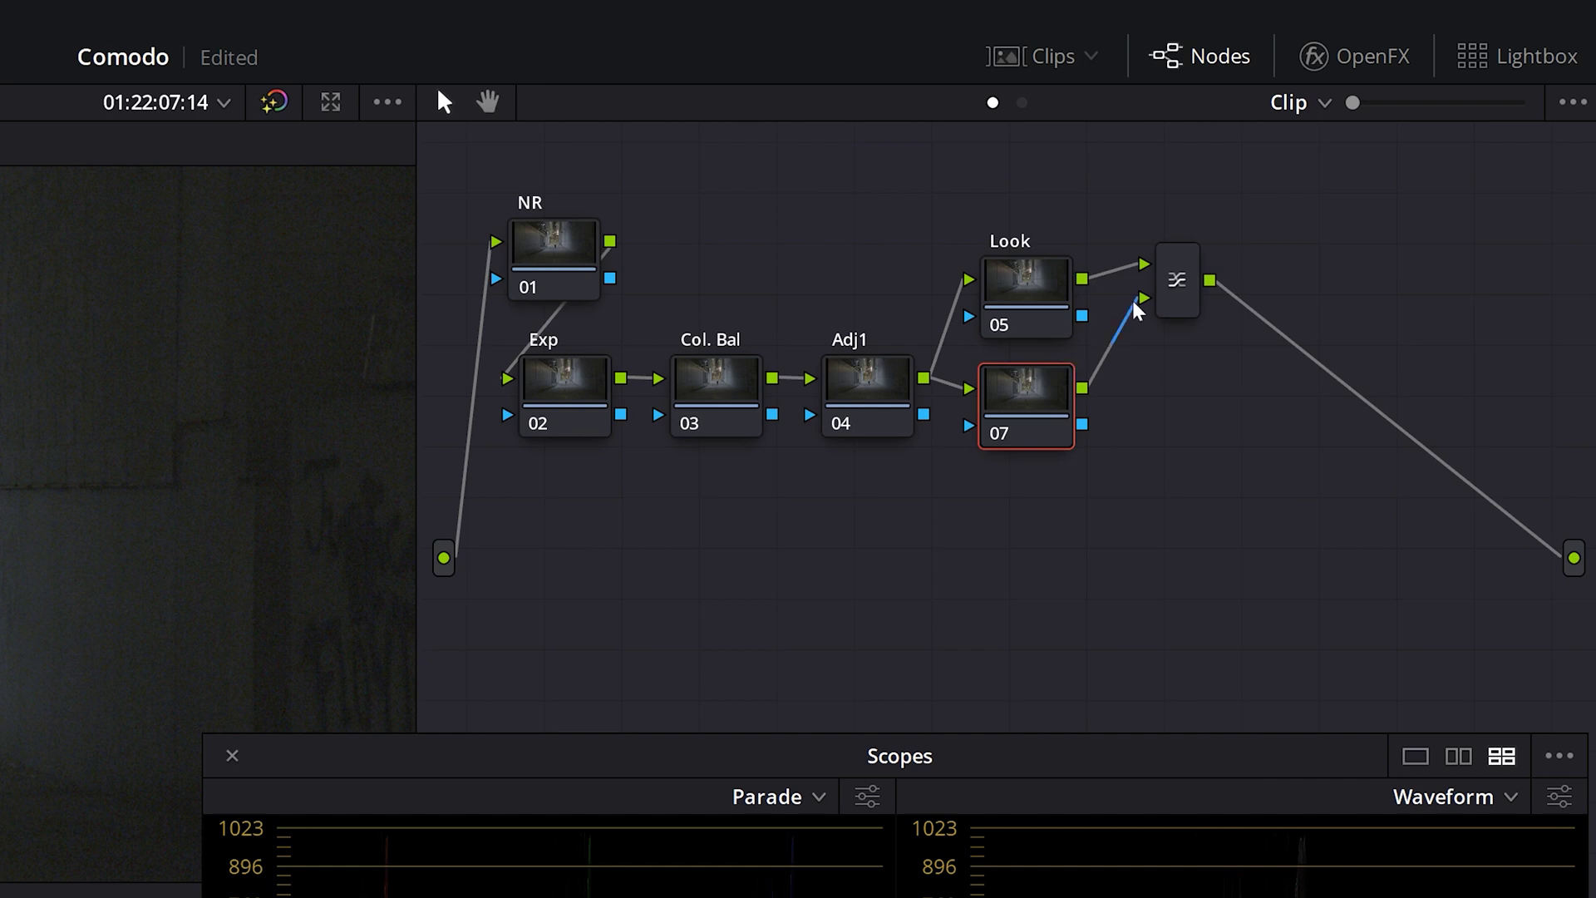
right_click(1053, 441)
click(1104, 513)
text(Subject)
key(Return)
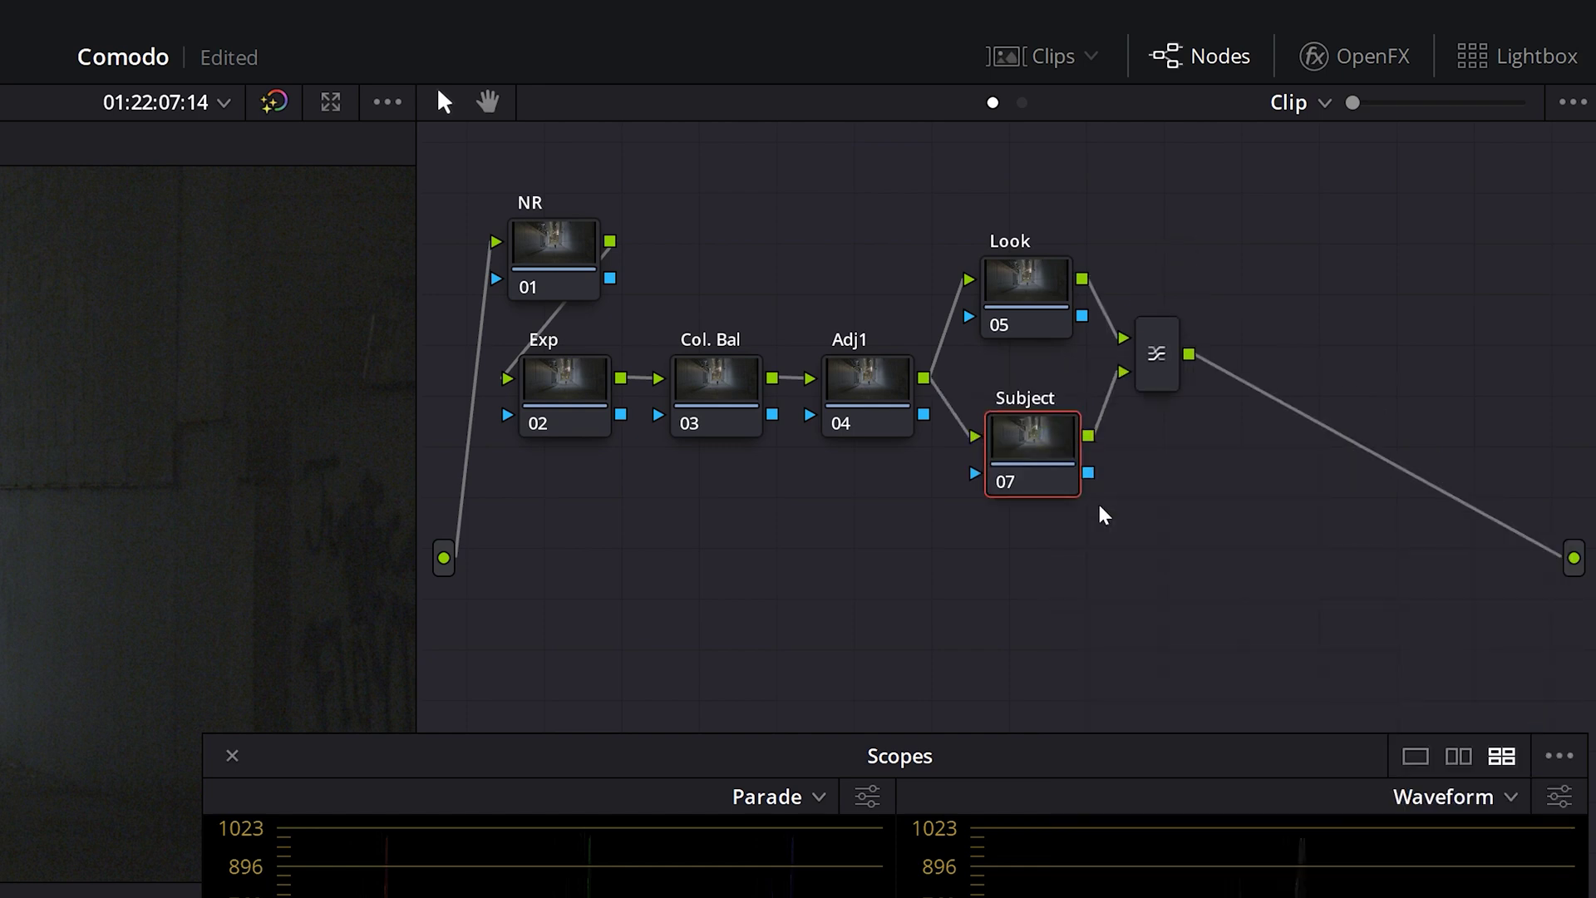
mouse_move(1149, 371)
mouse_down()
mouse_move(1154, 356)
mouse_move(1154, 375)
mouse_up()
Add serial nodes 'Adj2' and 'Focus', moving Focus to the lower left of the graph
key(alt+s)
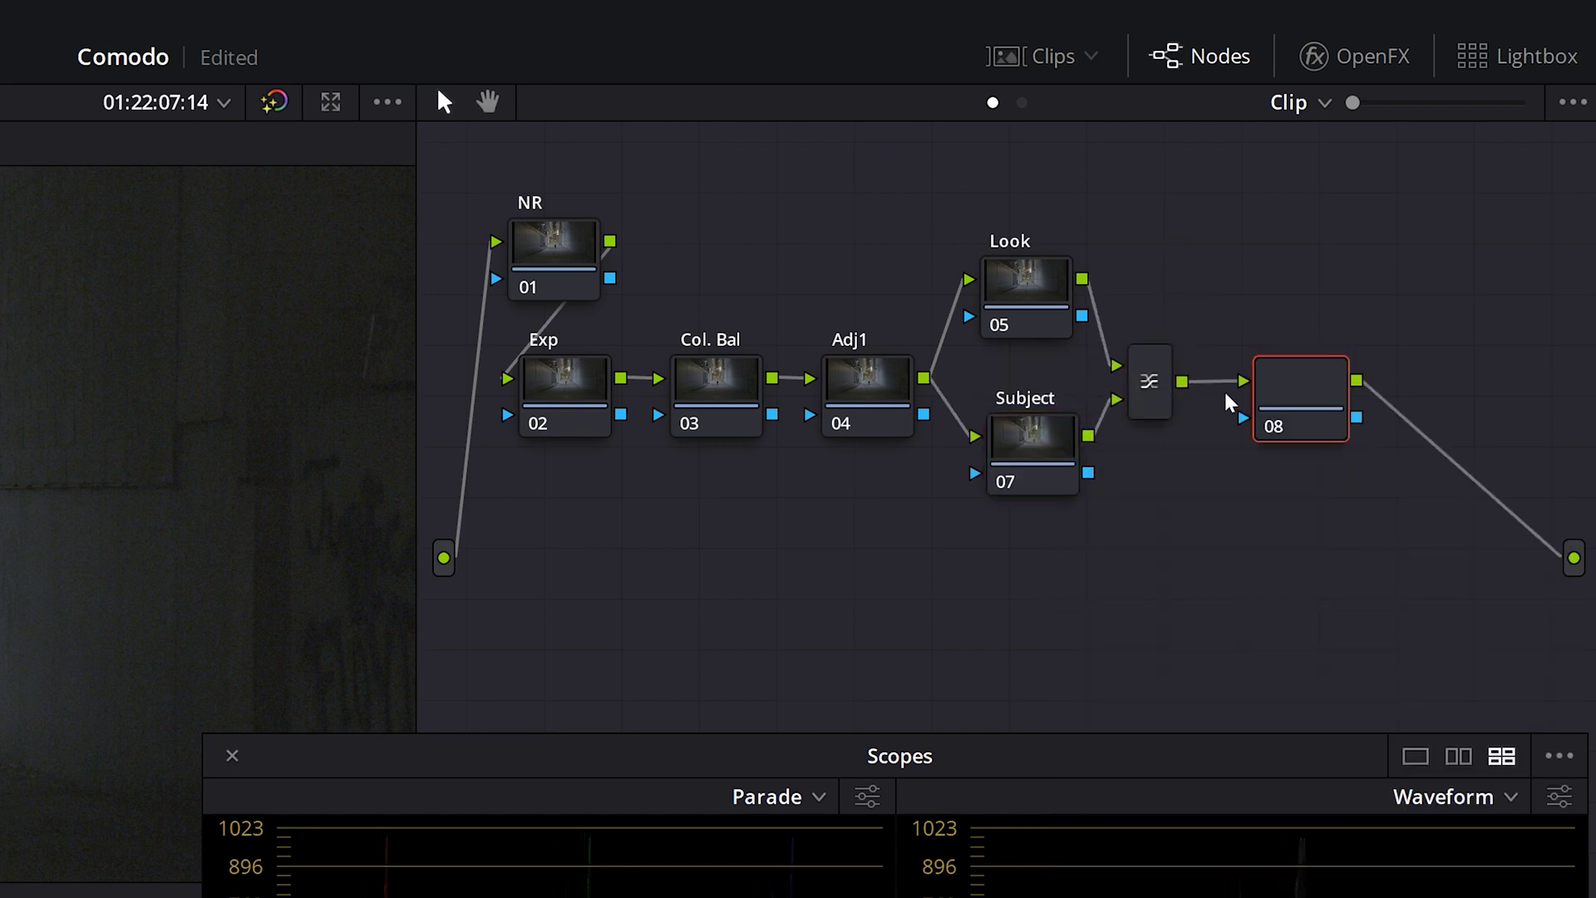
right_click(1318, 403)
click(1333, 466)
text(Adj2)
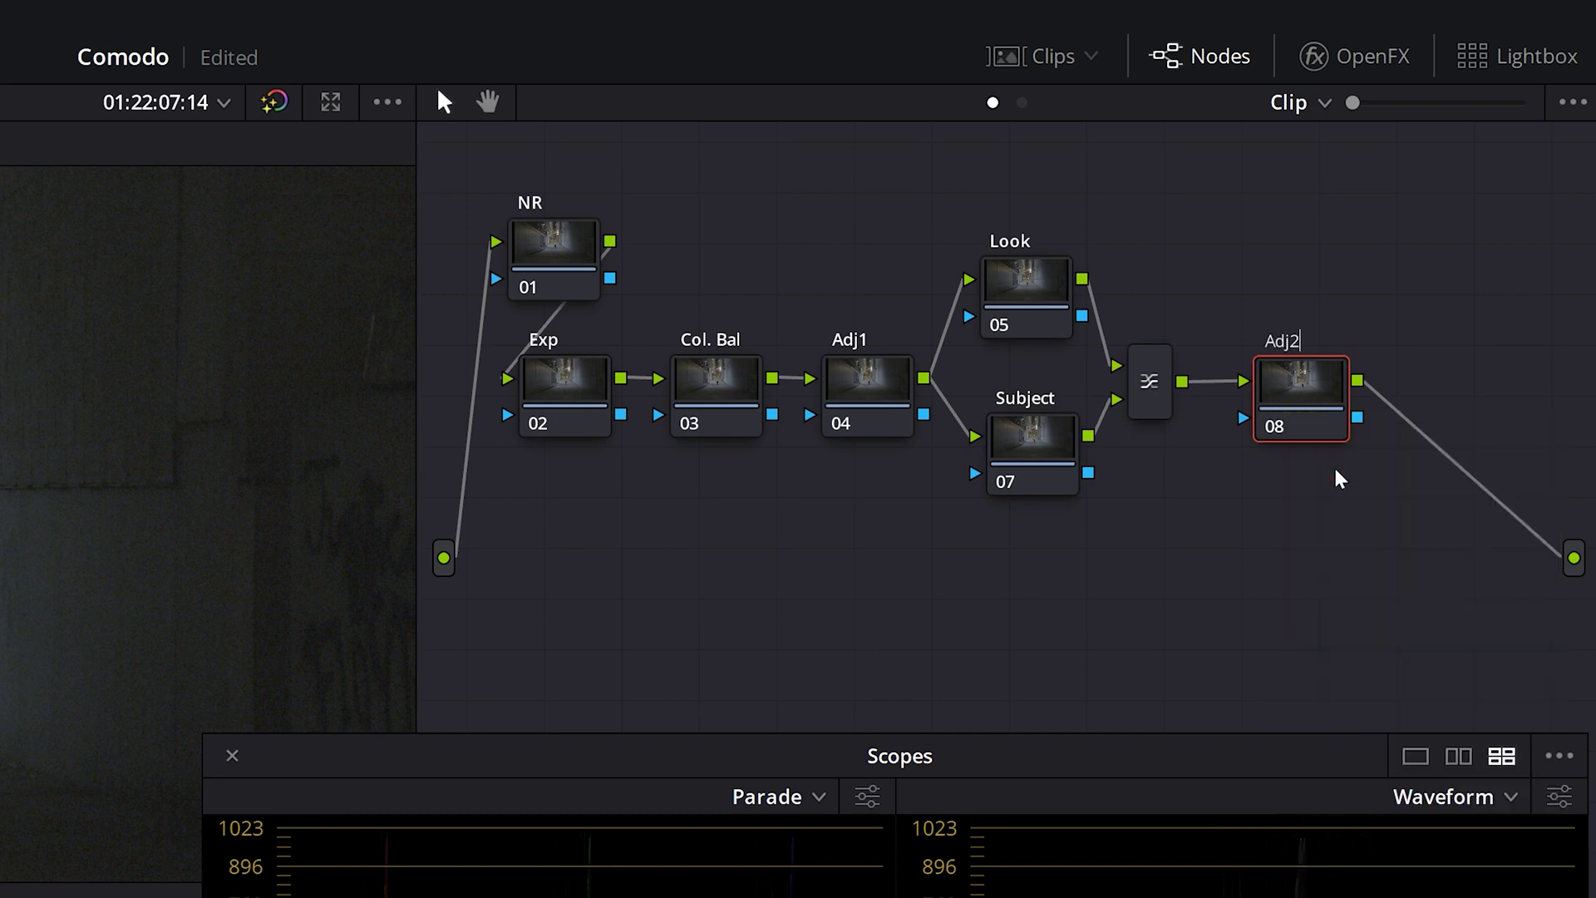
key(Return)
key(alt+s)
drag(1450, 384, 582, 644)
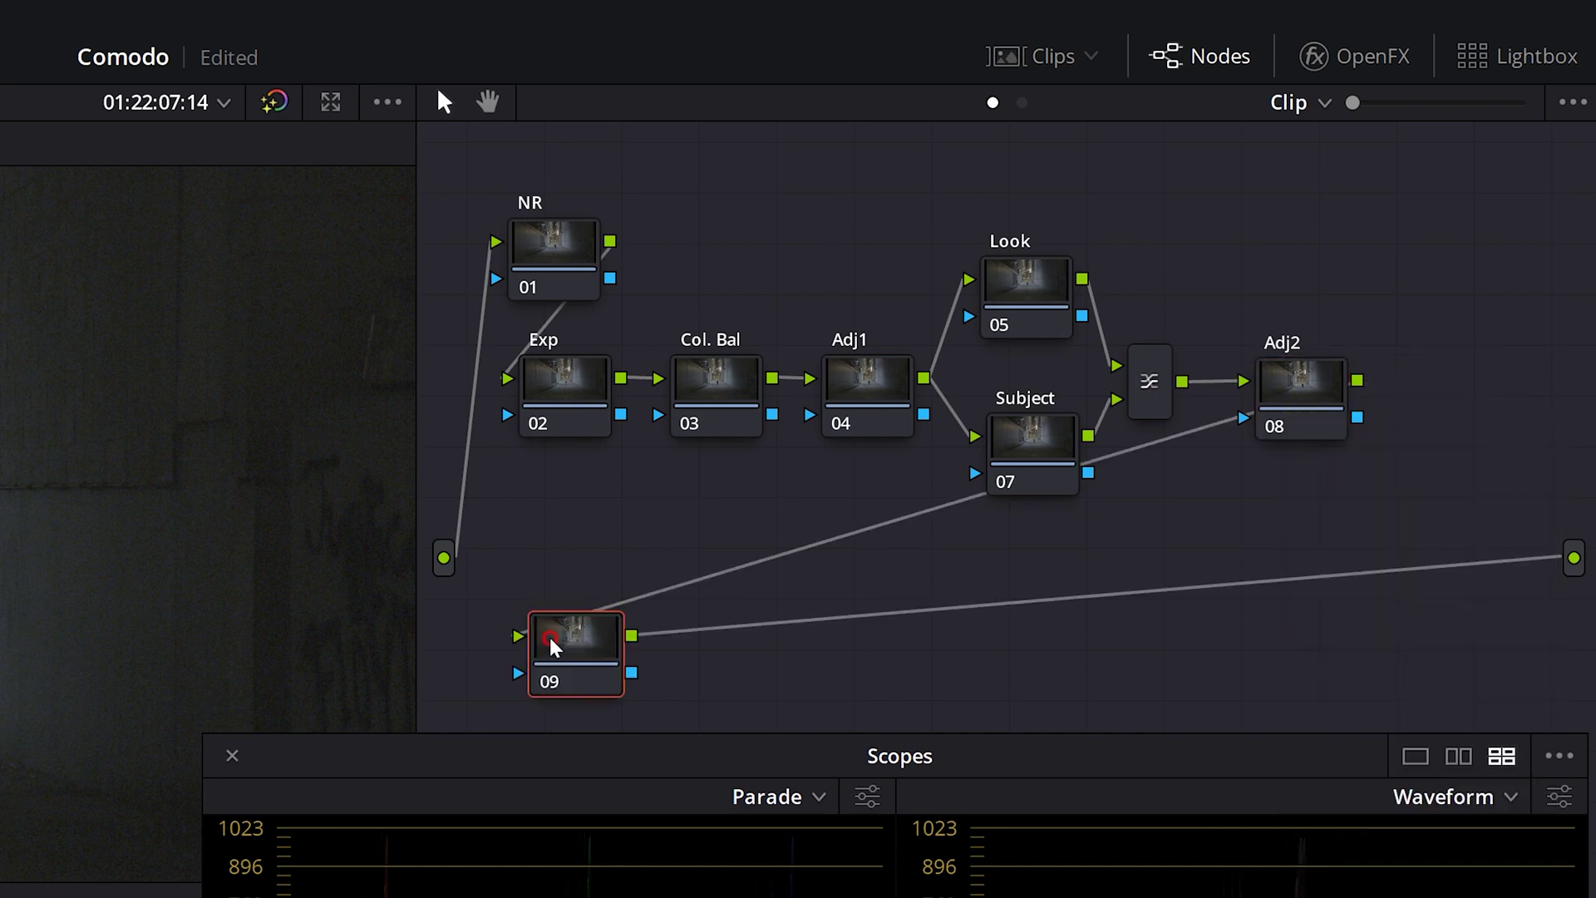
right_click(605, 640)
click(616, 695)
text(Focus)
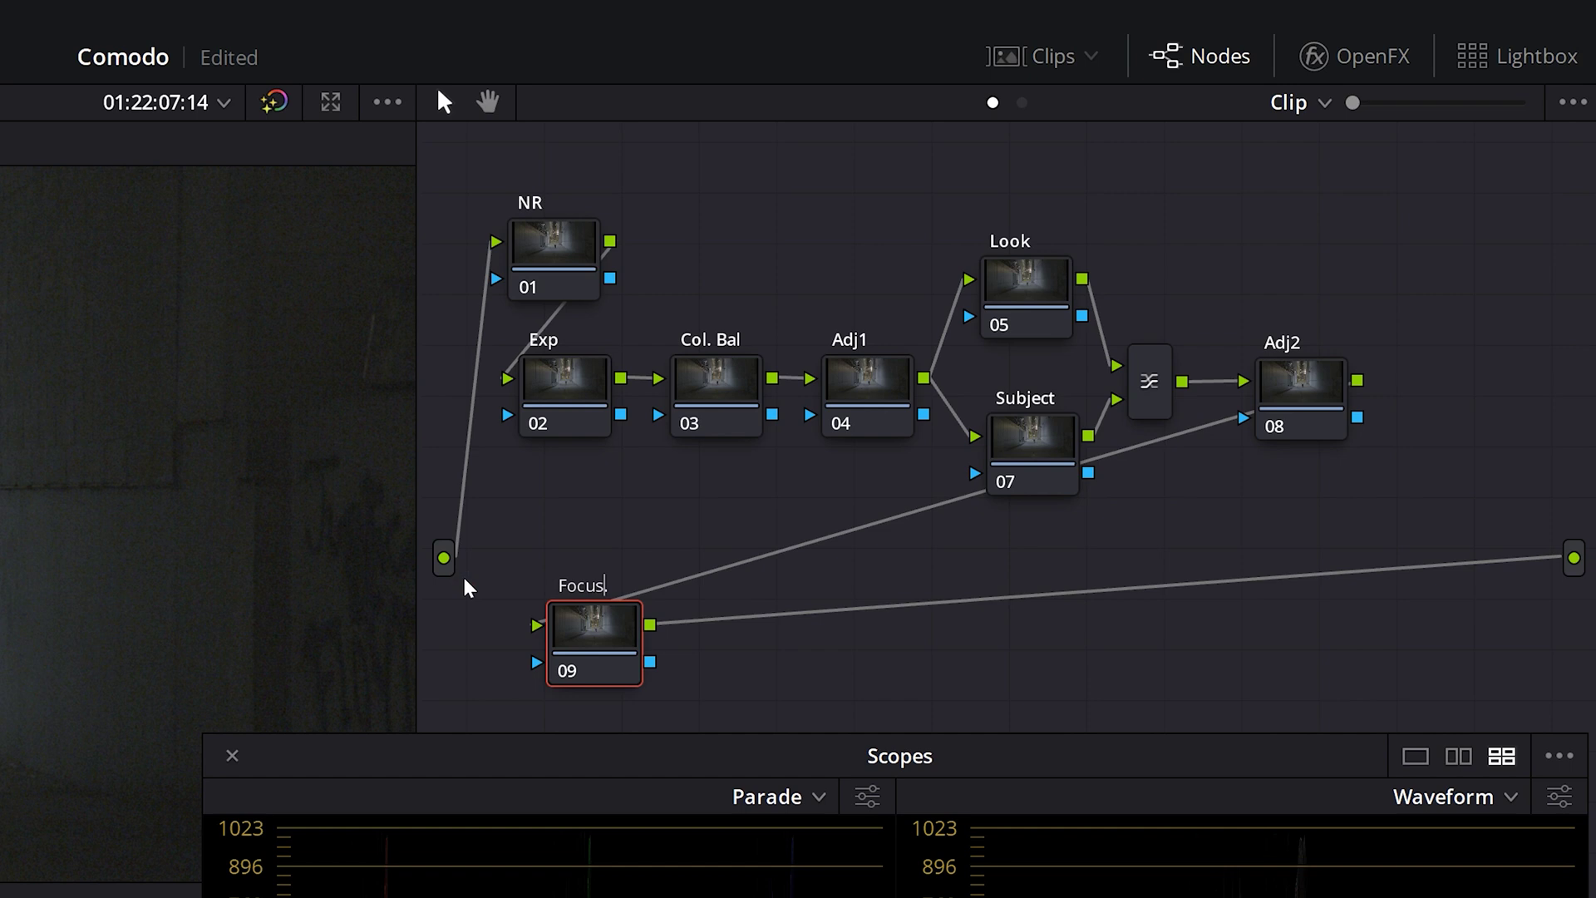
Add an outside node 'Vign.' and a serial 'Film Grain' node along the bottom row
right_click(589, 617)
mouse_move(669, 769)
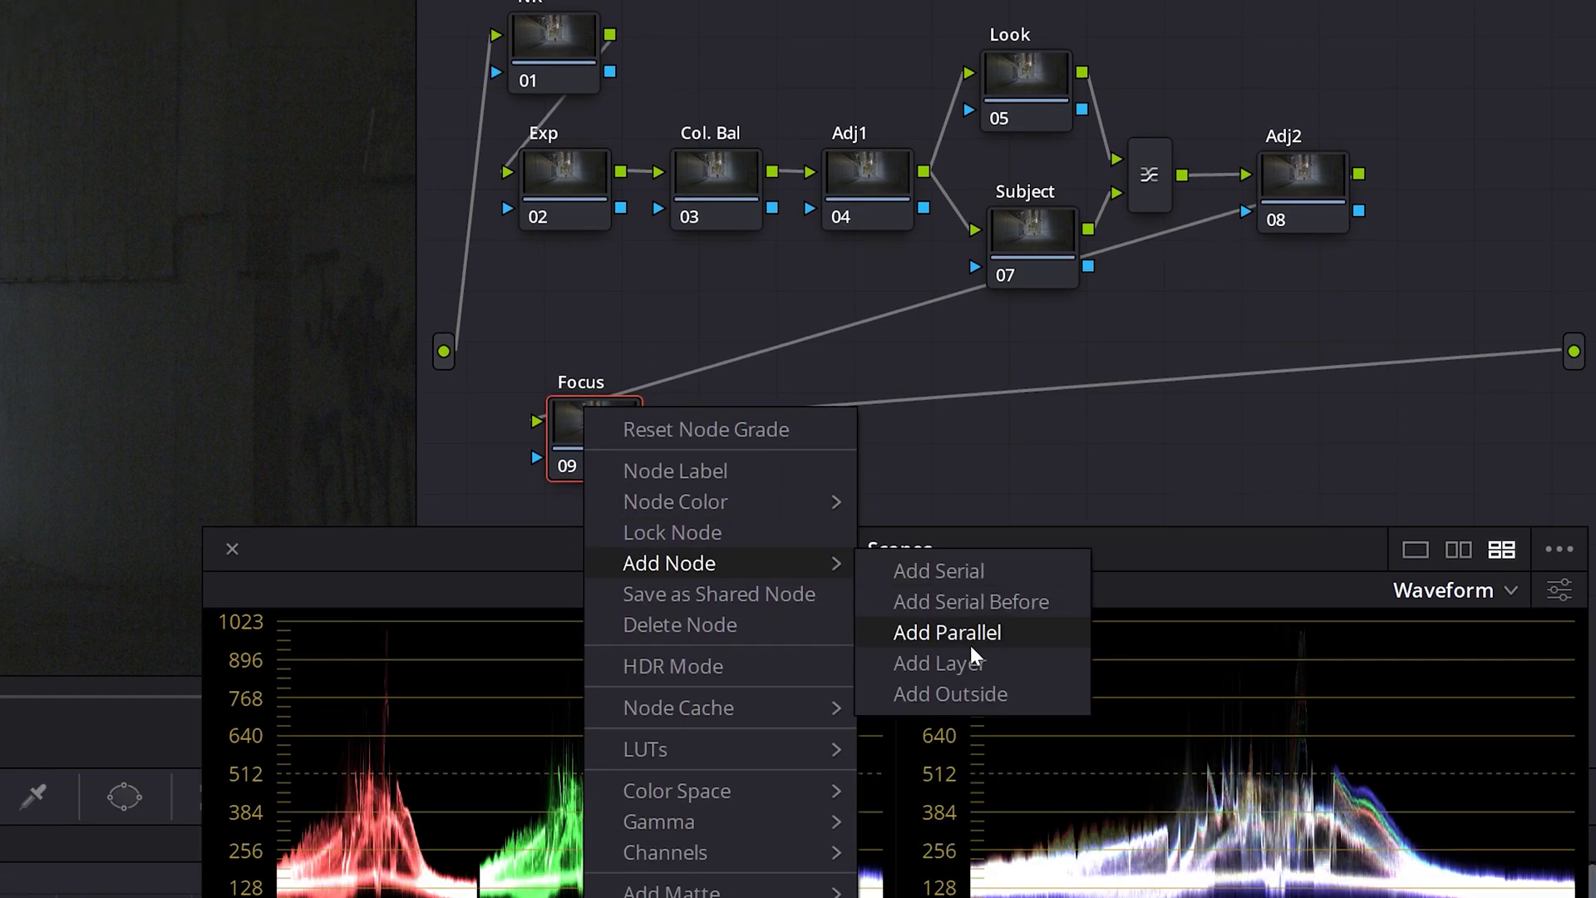
click(997, 695)
right_click(717, 426)
click(773, 488)
text(Vign)
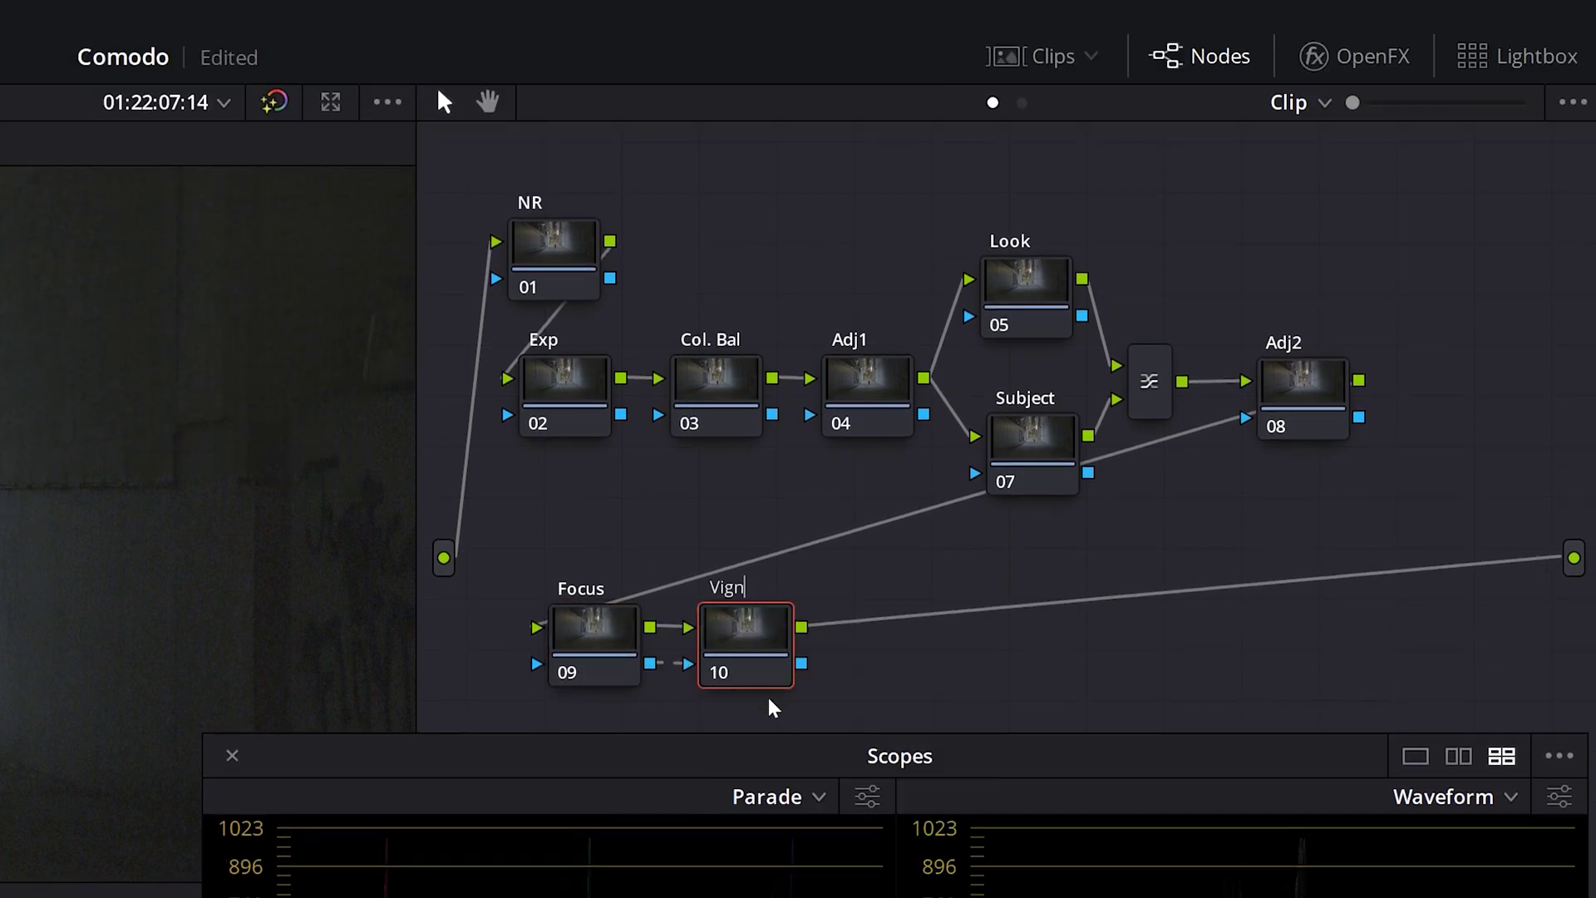
text(.)
key(Return)
key(alt+s)
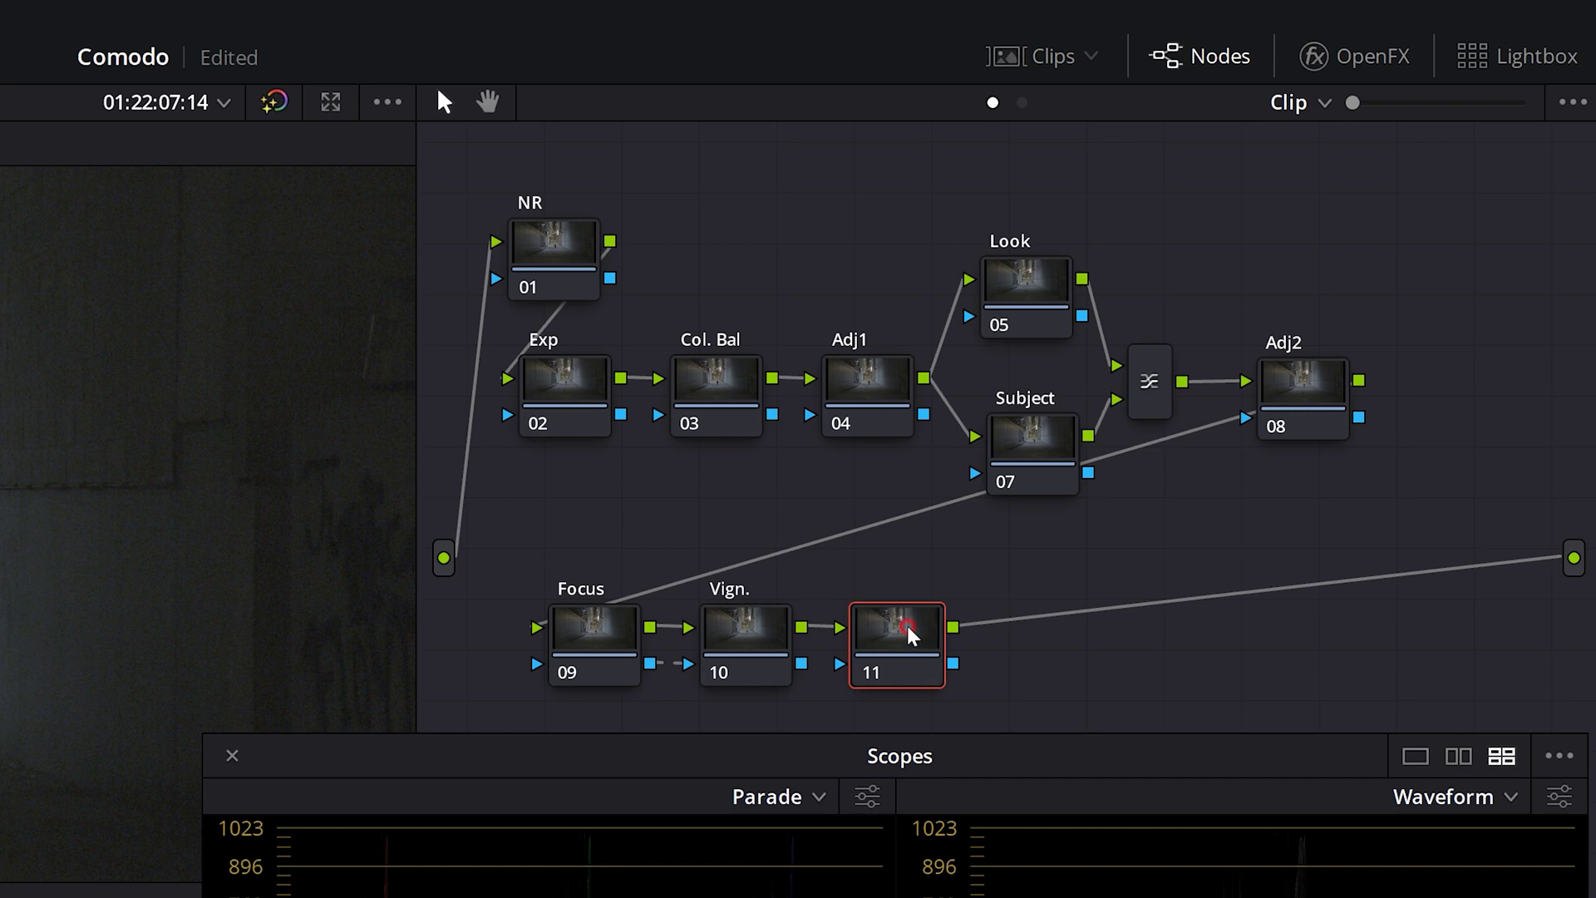
drag(908, 636, 1150, 630)
right_click(1181, 630)
click(1207, 680)
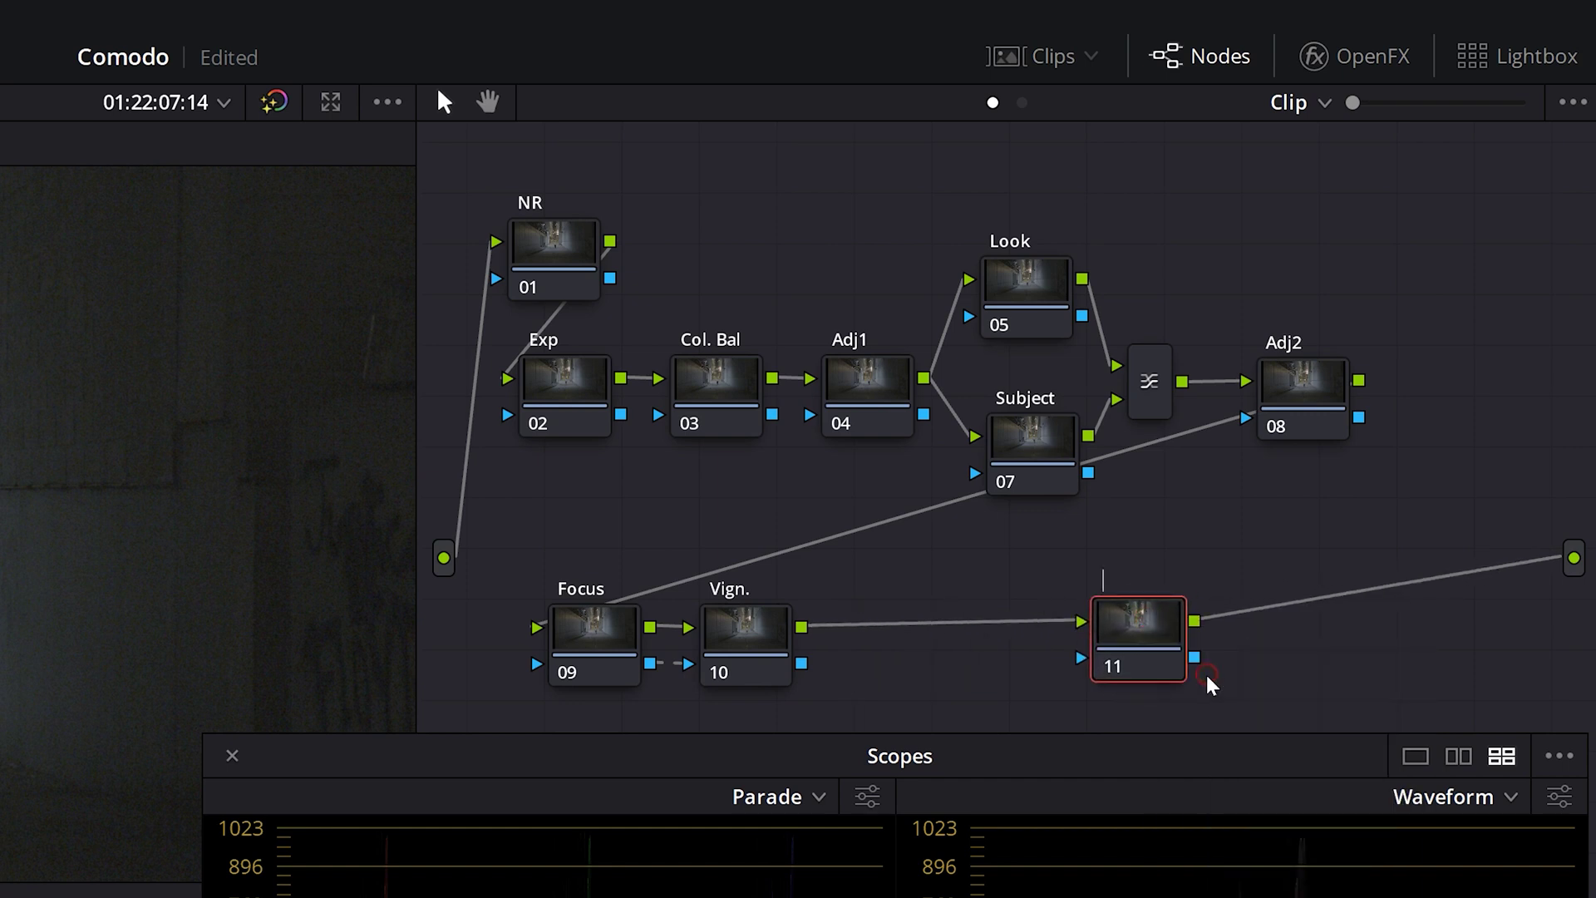
text(Film Grain)
key(Return)
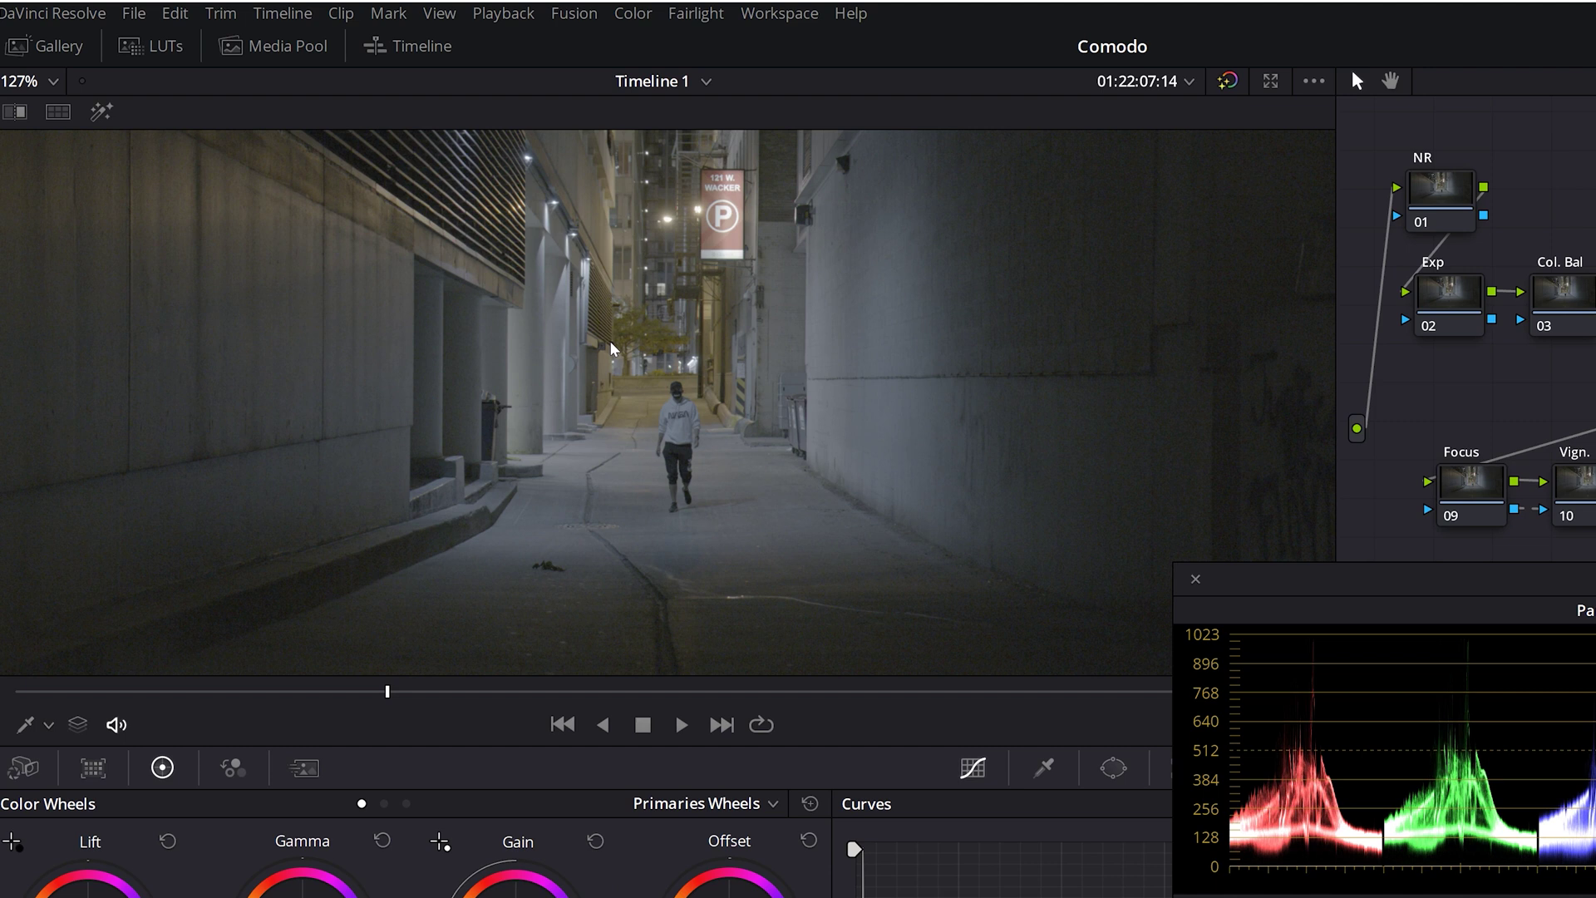
Grab a still of the current grade and label it 'Node Tree' in the Gallery
right_click(611, 343)
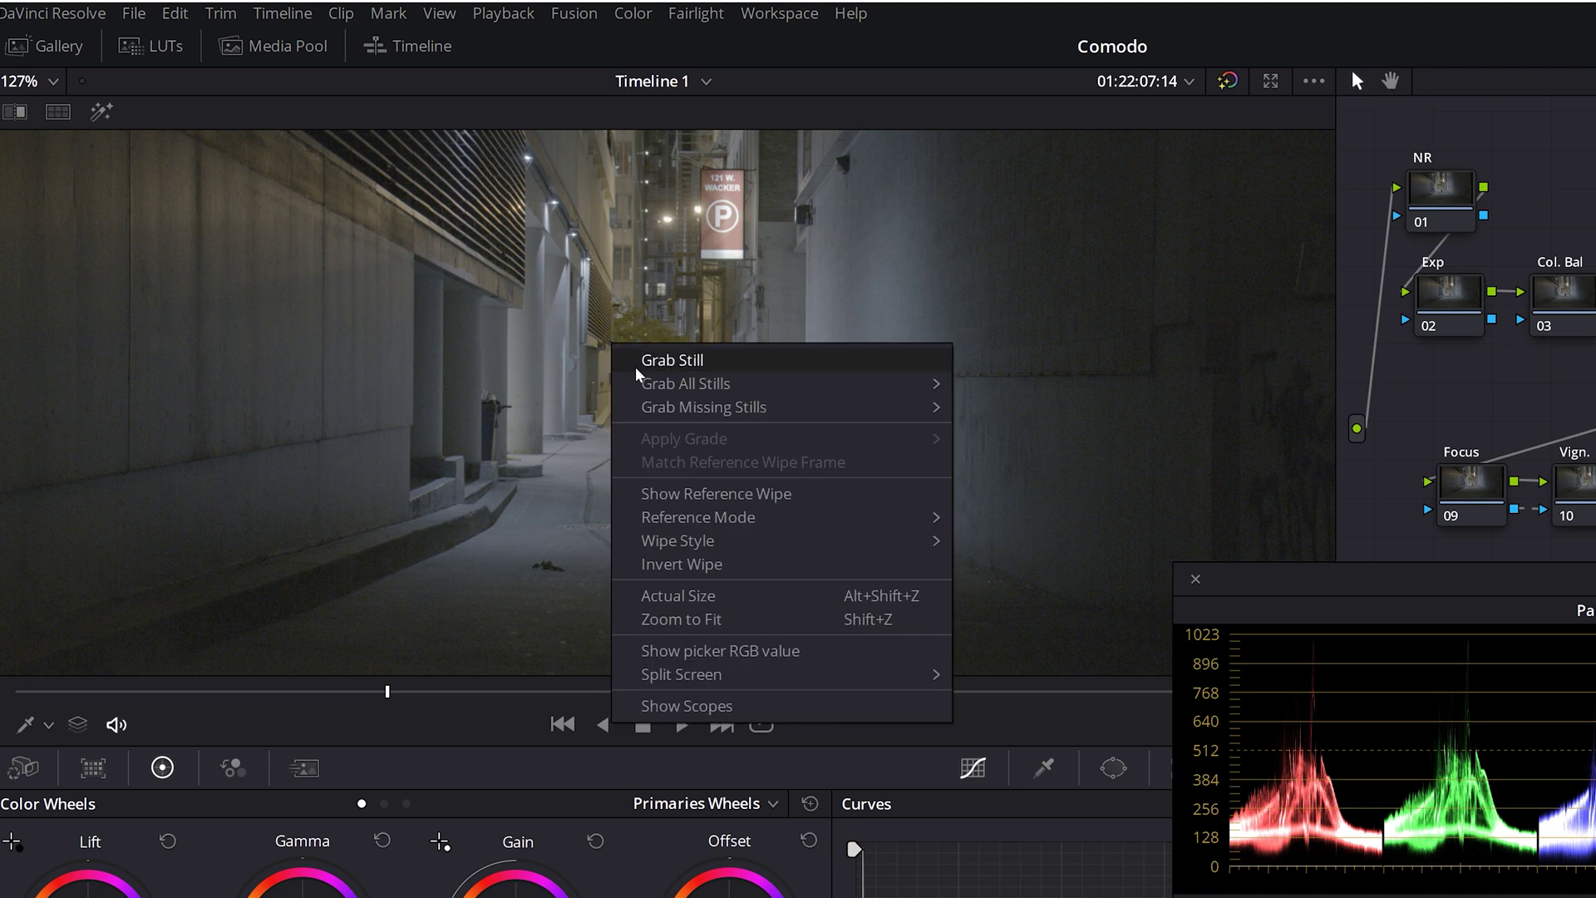
click(635, 364)
click(80, 58)
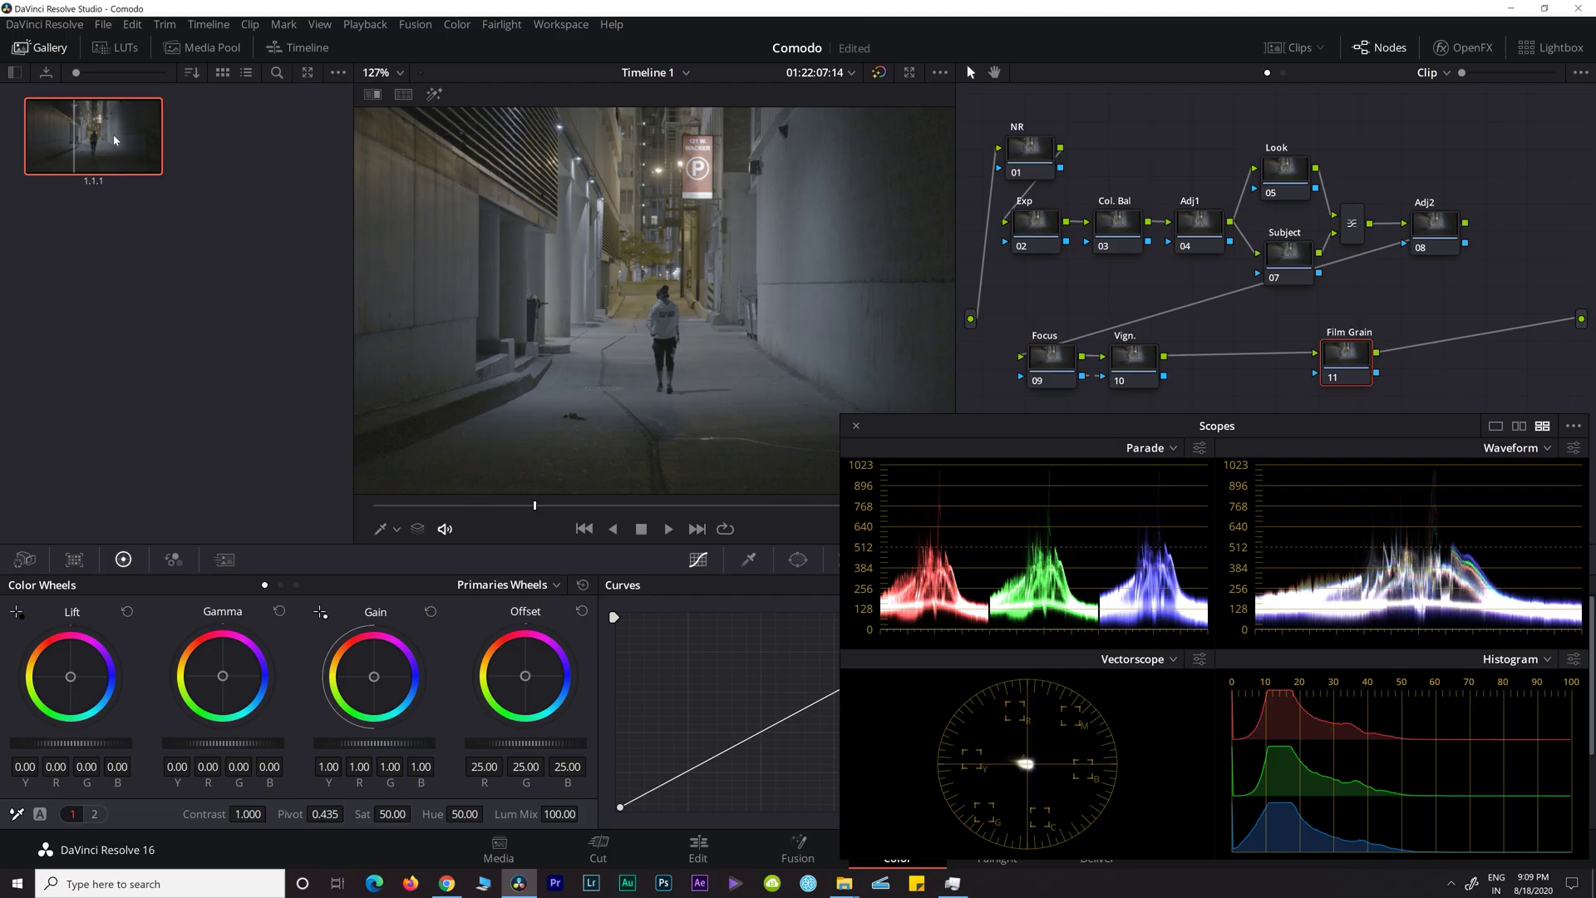
right_click(143, 214)
click(162, 295)
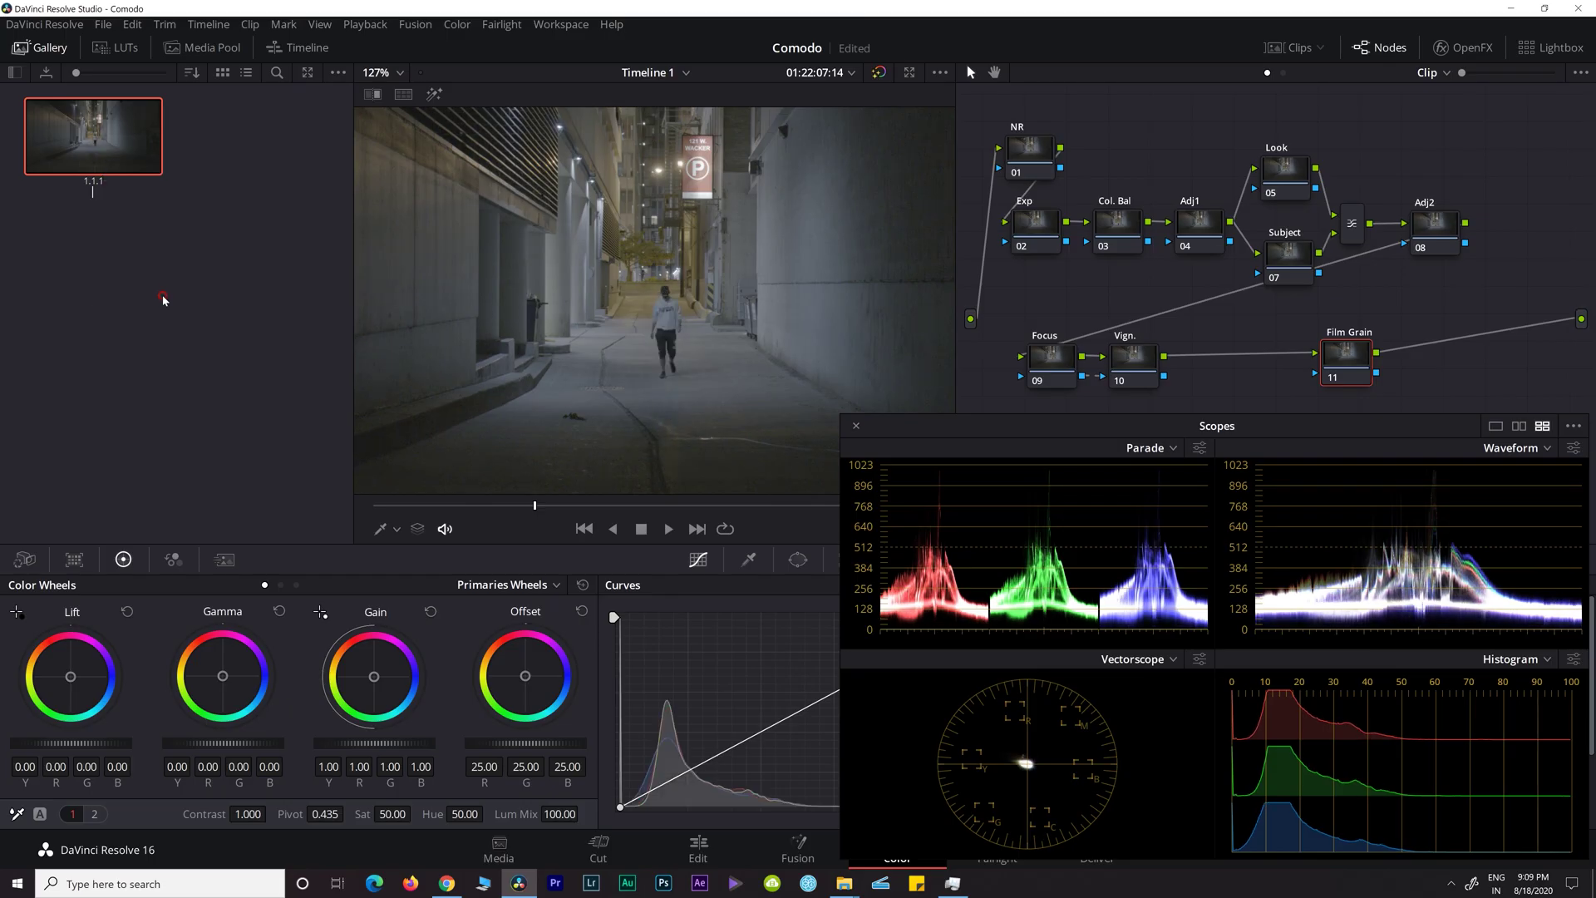
text(Node Tree)
click(164, 299)
Reset the grade to one node, reapply the Node Tree still's grade, and close the Gallery
key(ctrl+Home)
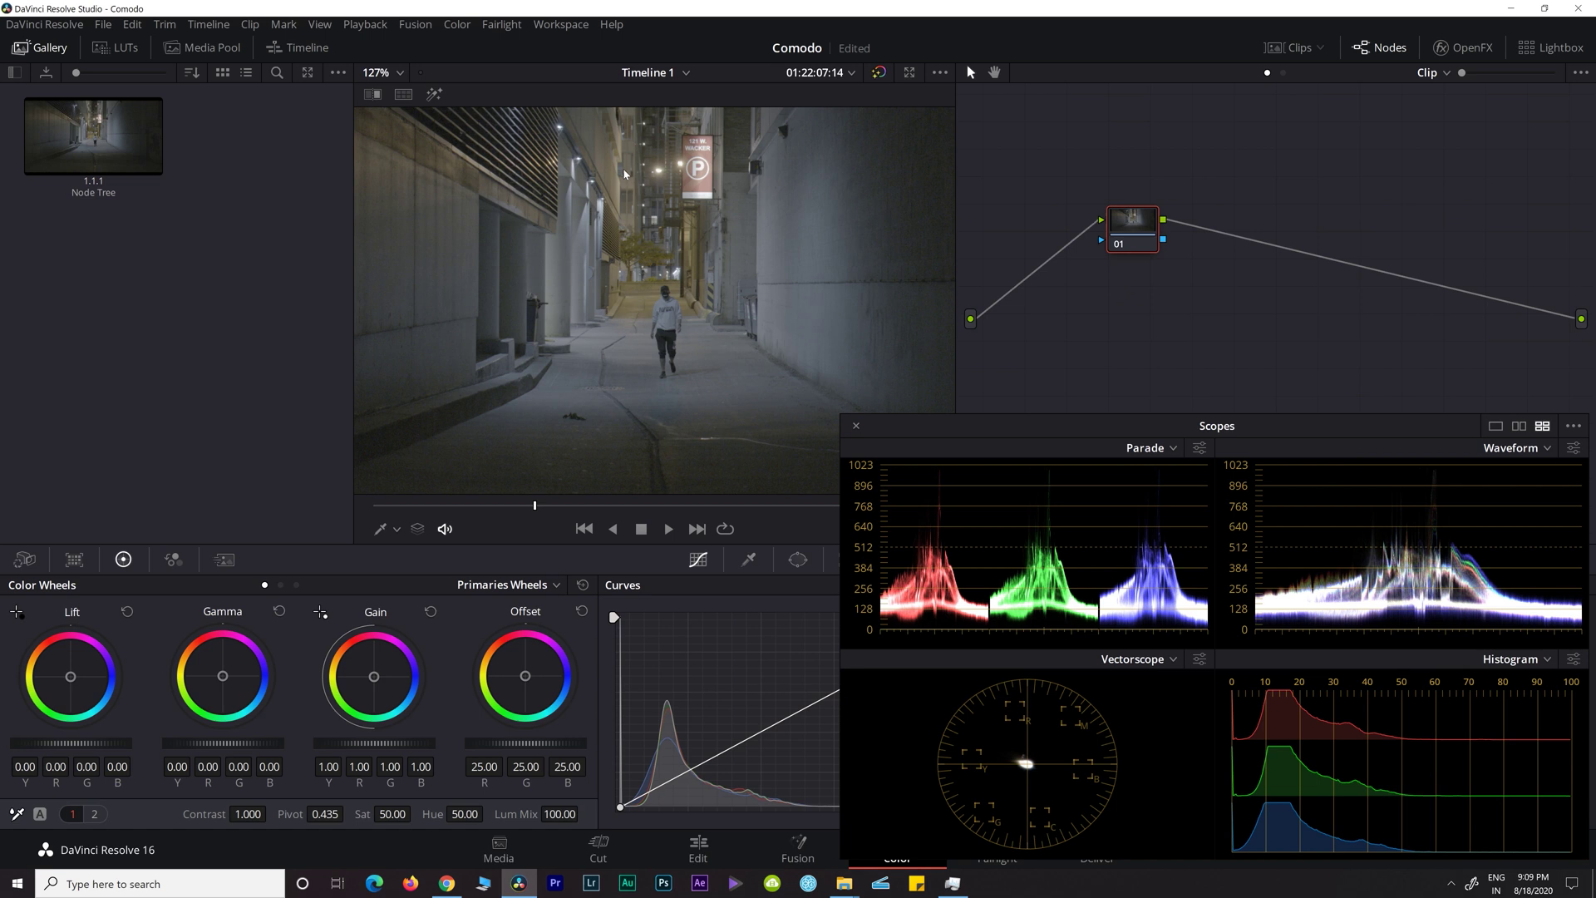
right_click(83, 132)
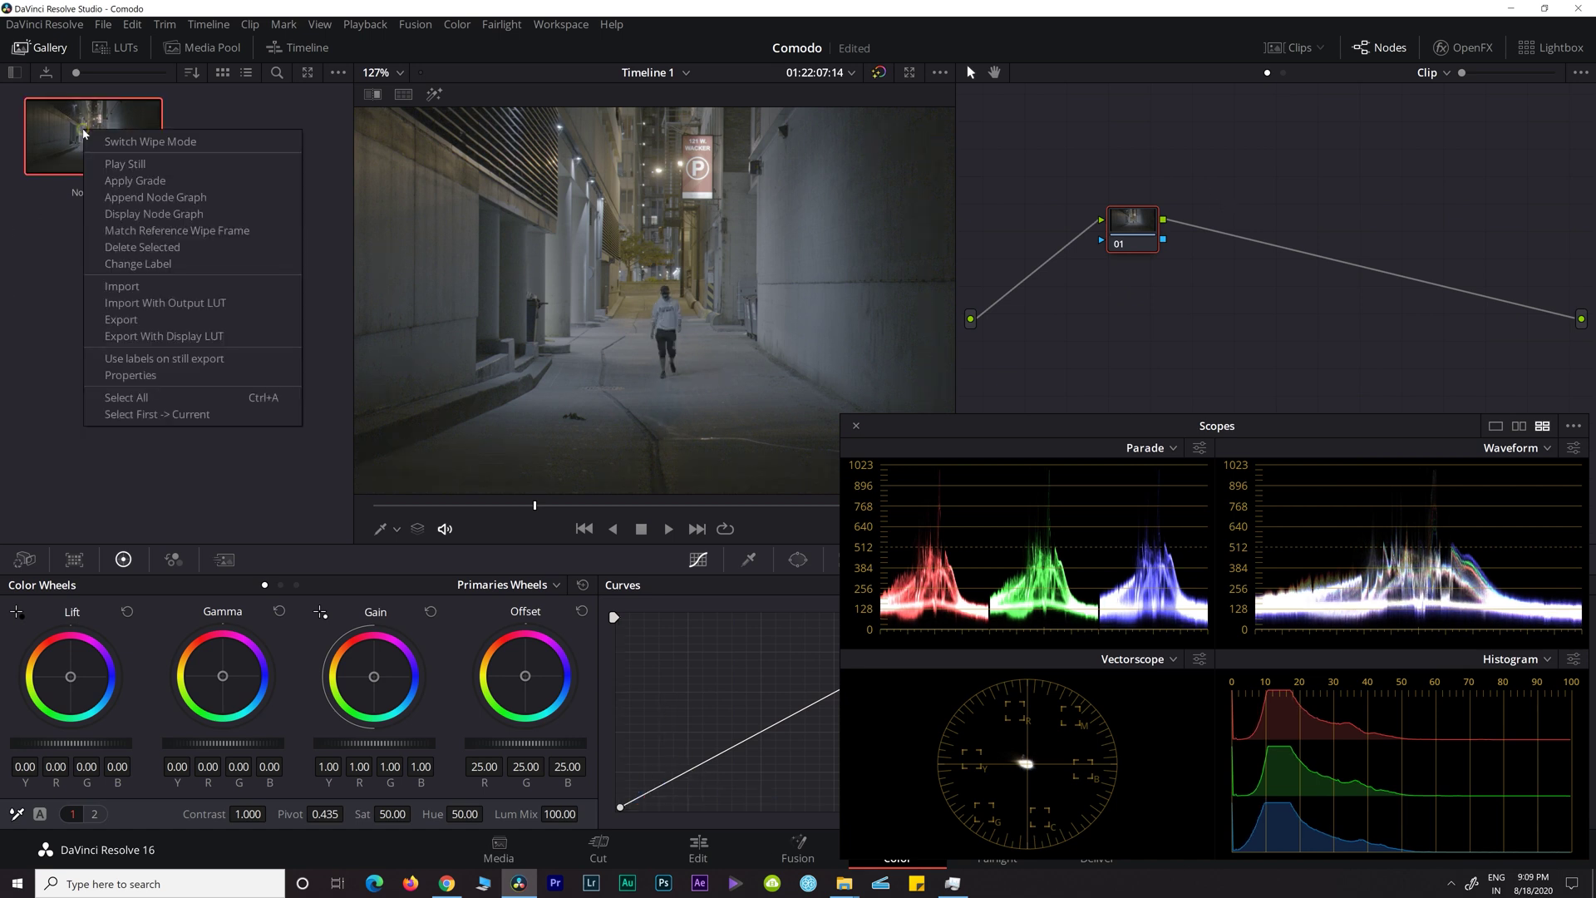
click(115, 181)
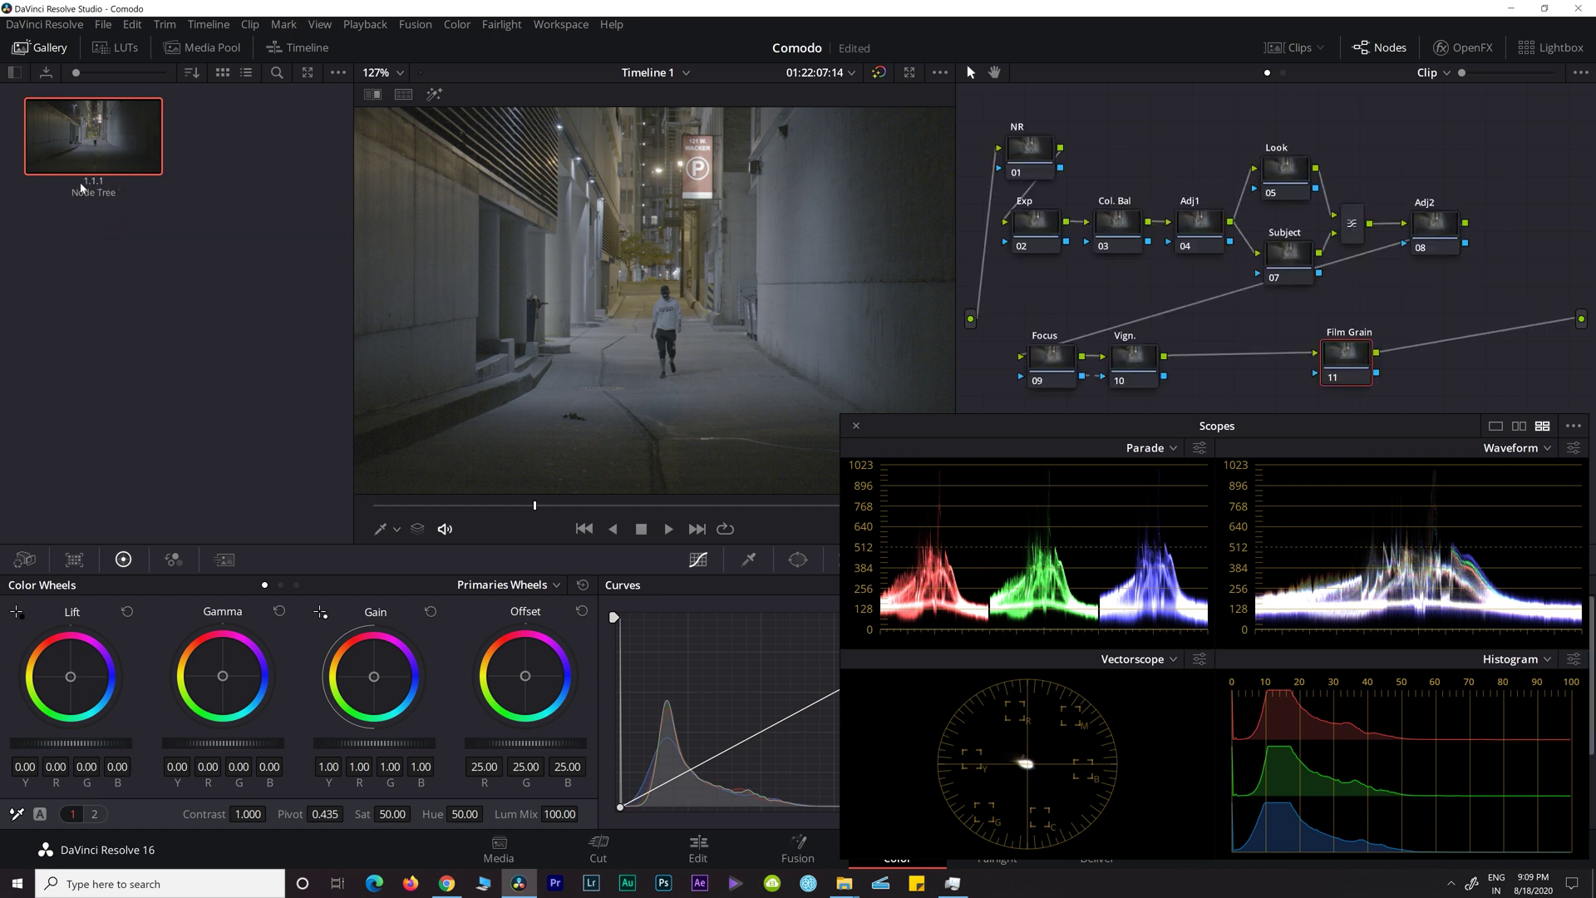
click(39, 48)
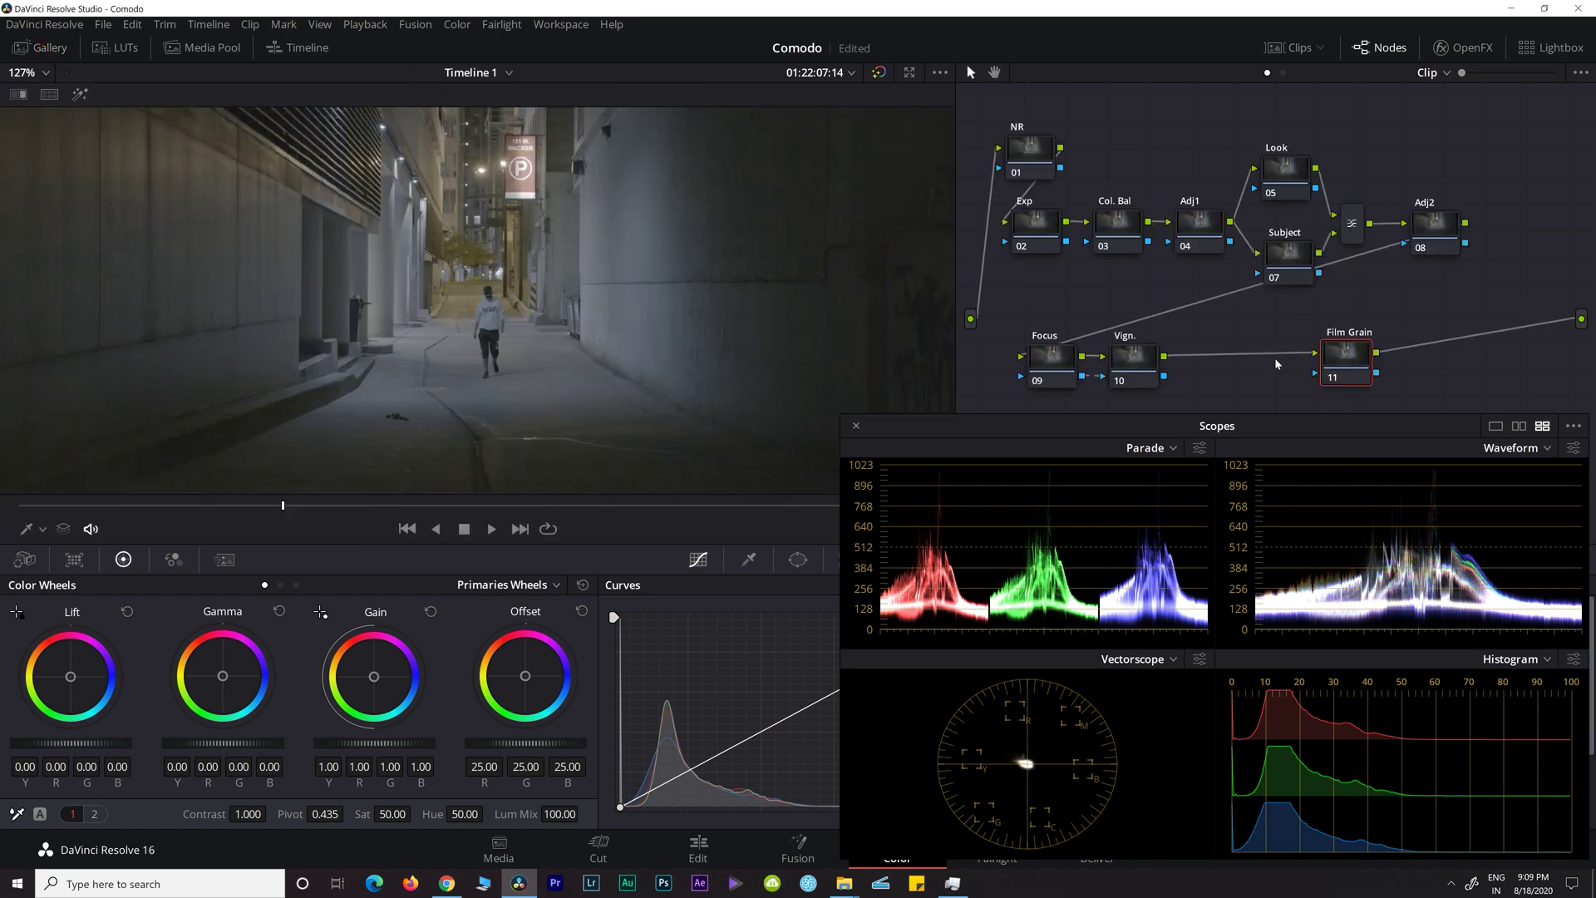
On the Exp node, raise Gain to 1.24 and lower Lift to -0.02
click(1026, 225)
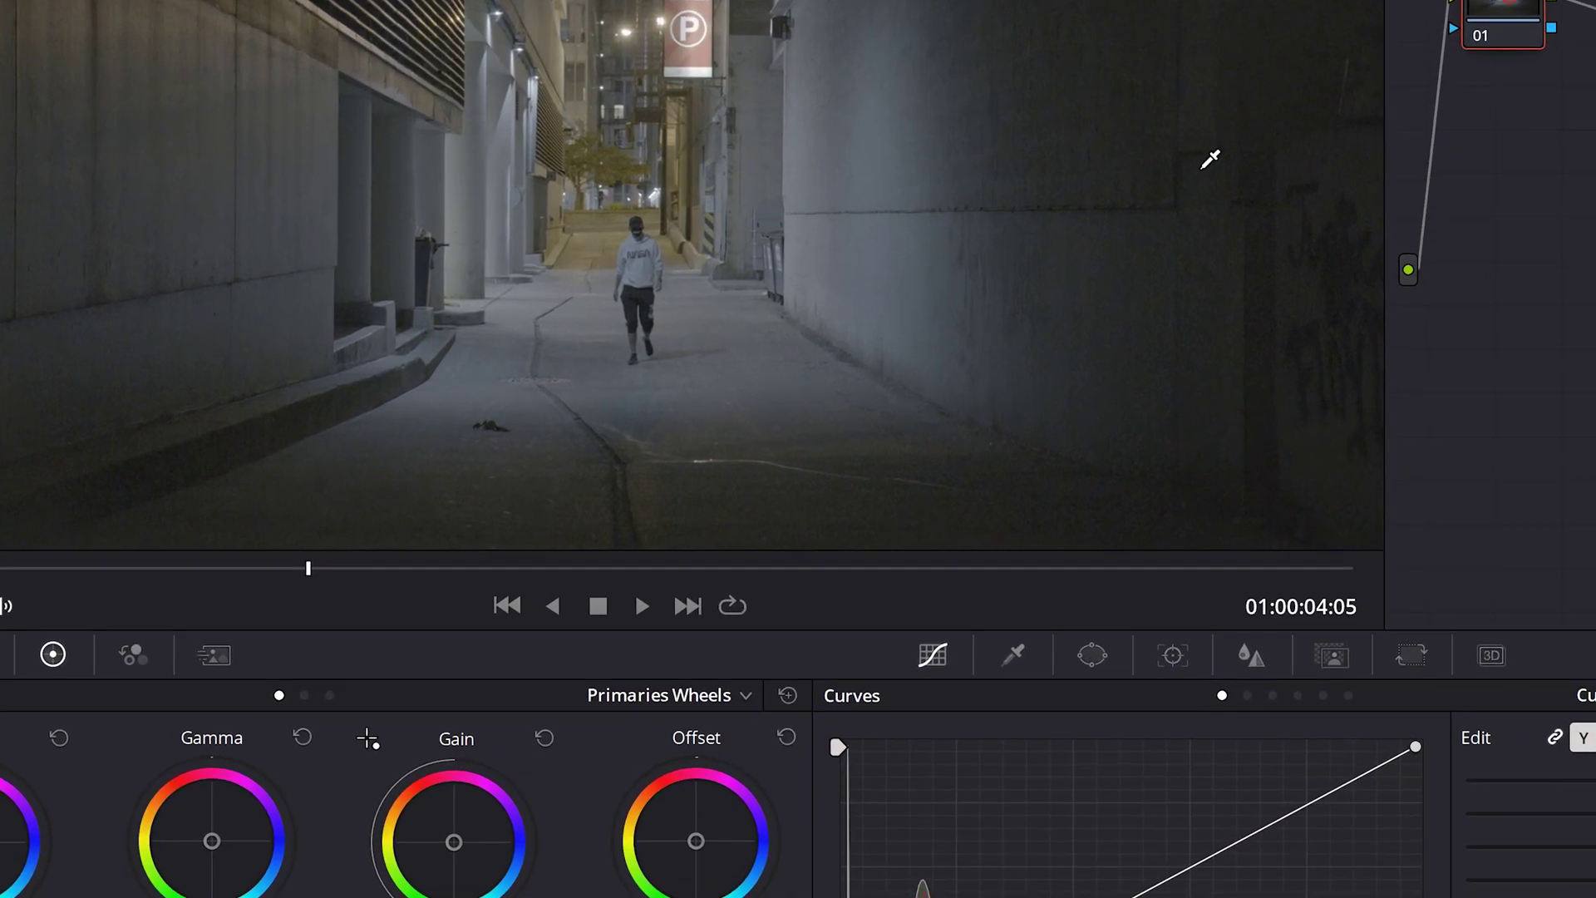
right_click(627, 382)
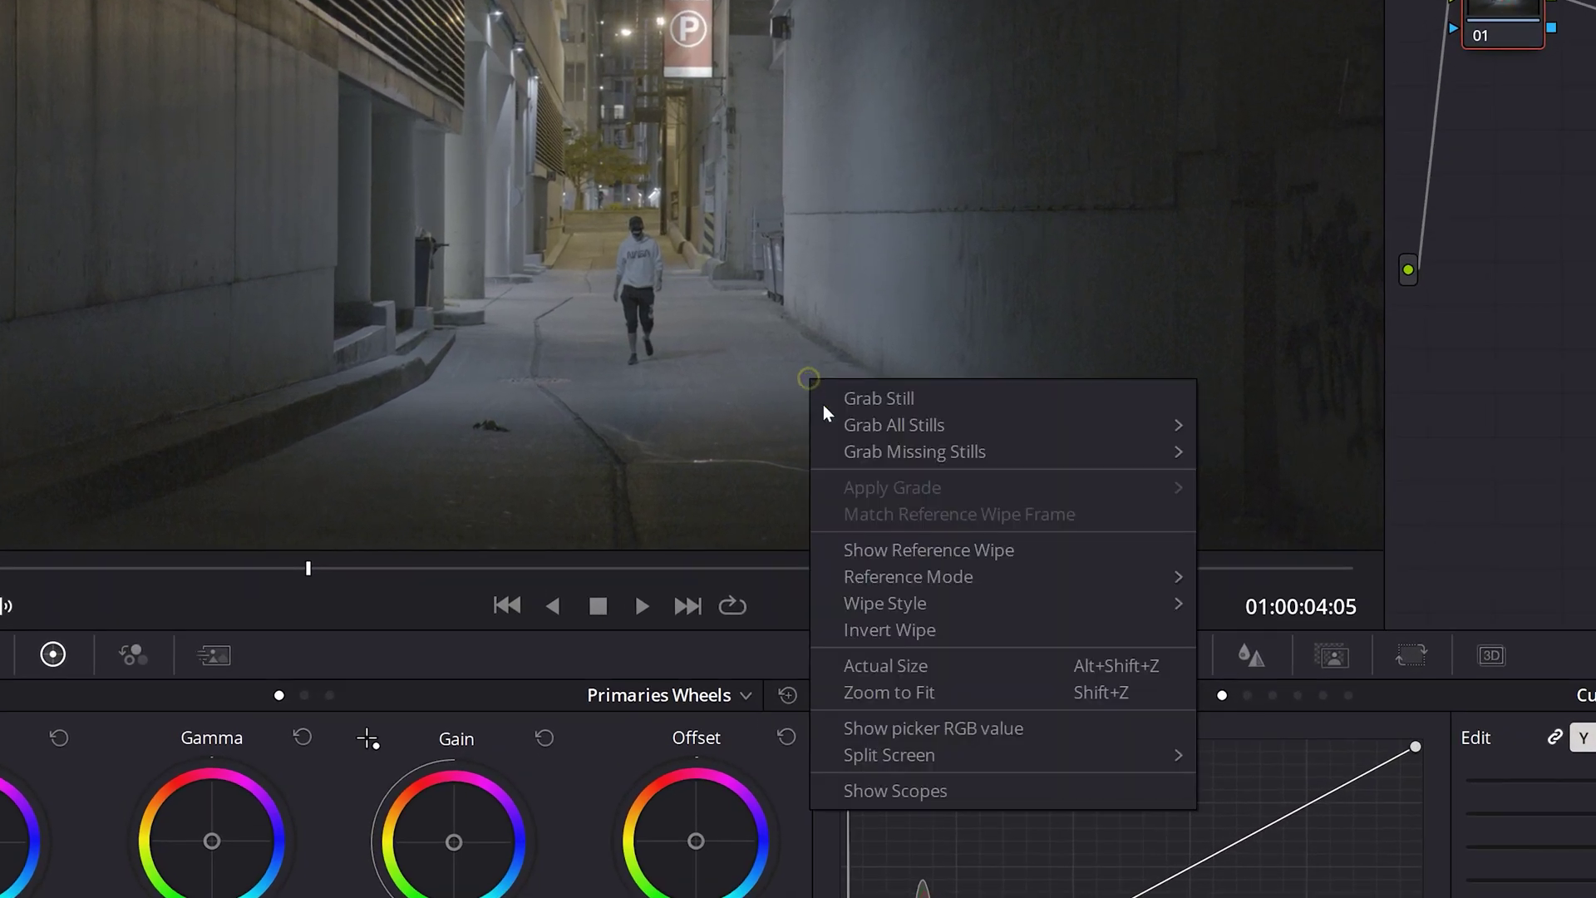
click(979, 795)
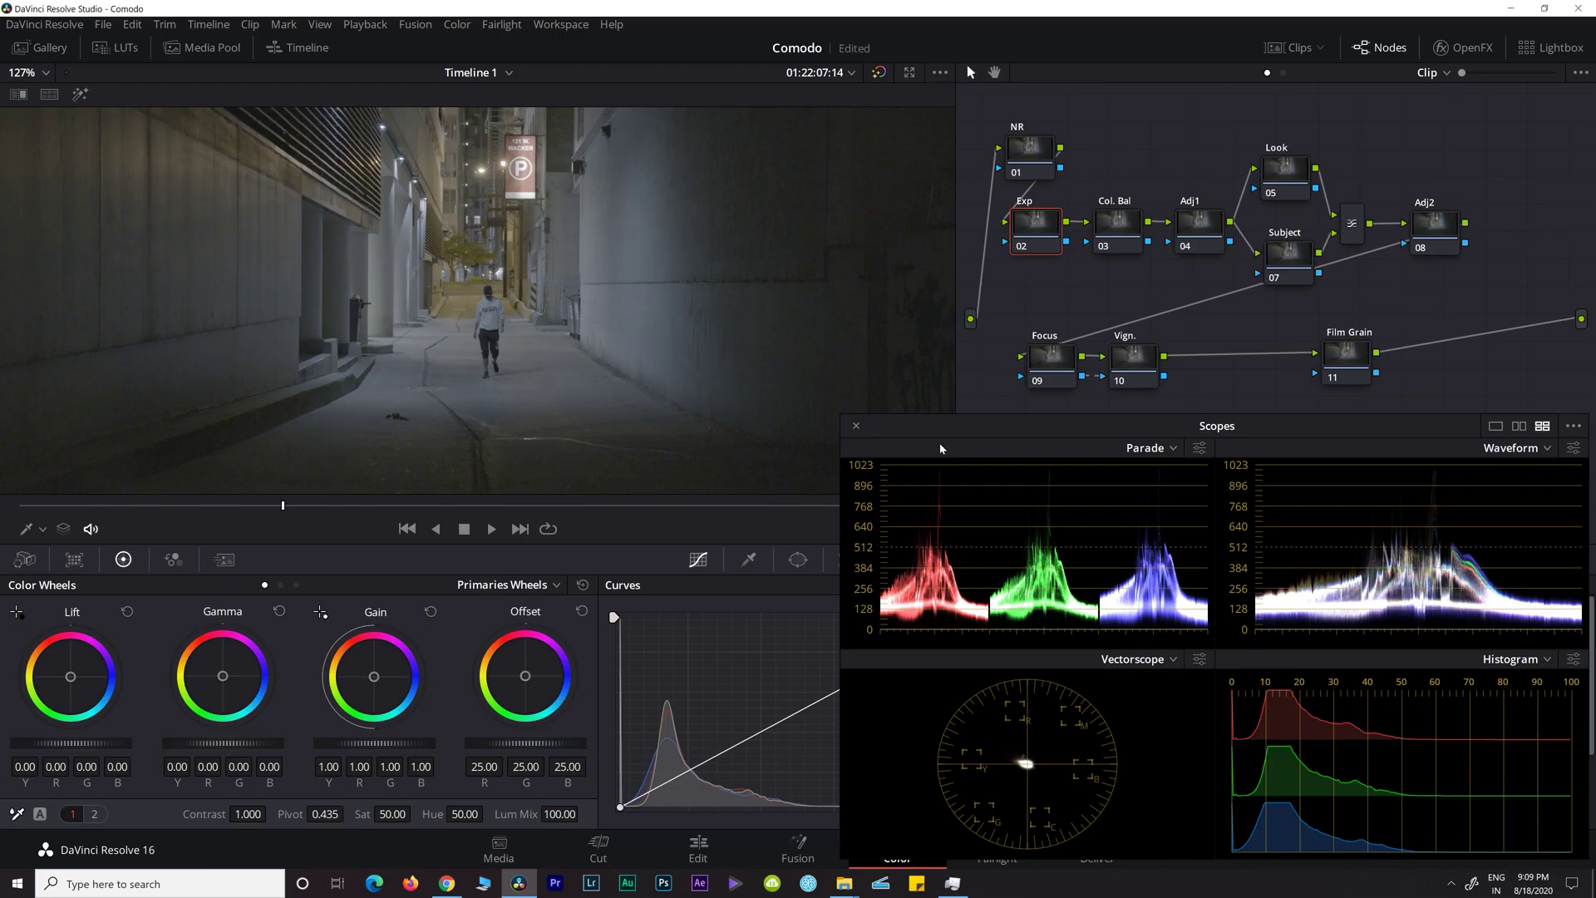
drag(940, 432, 927, 408)
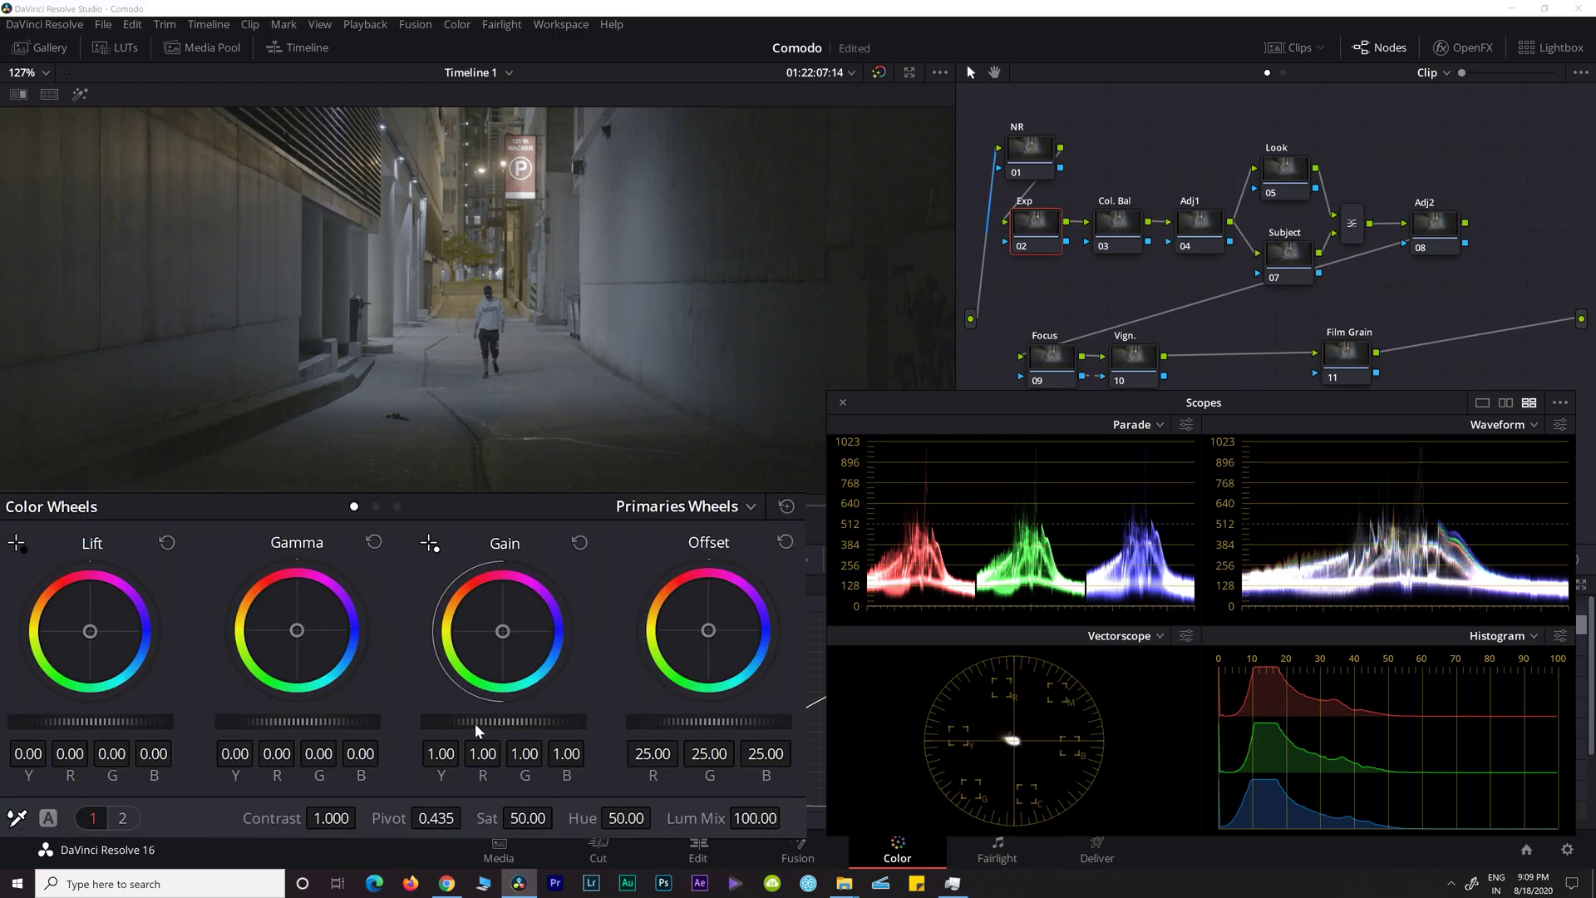
drag(530, 743, 498, 722)
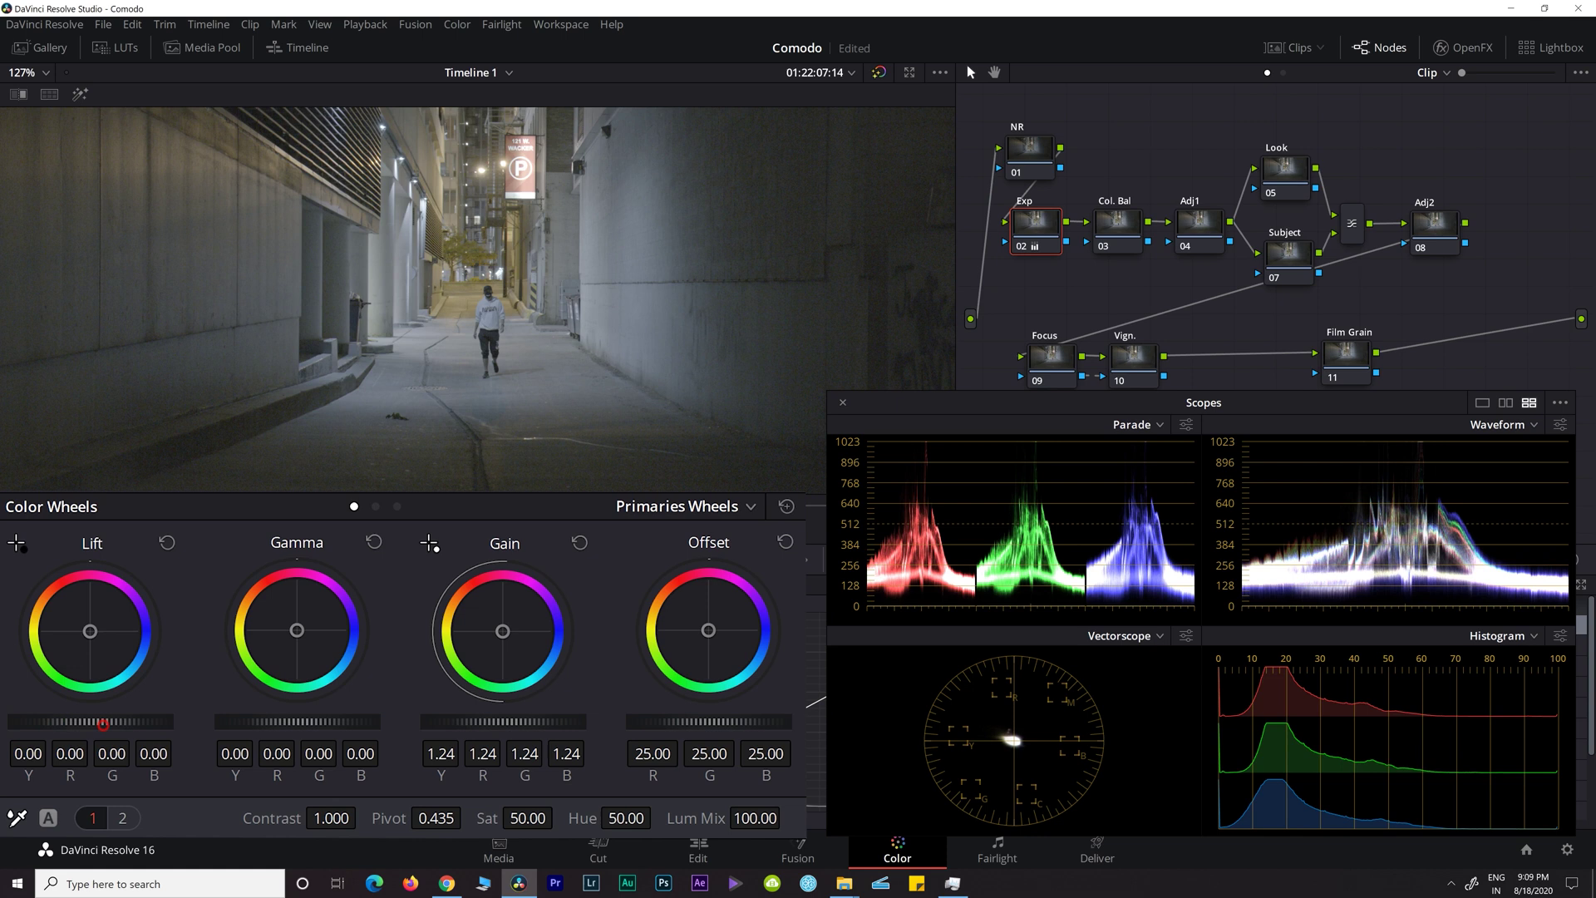
drag(83, 731, 33, 725)
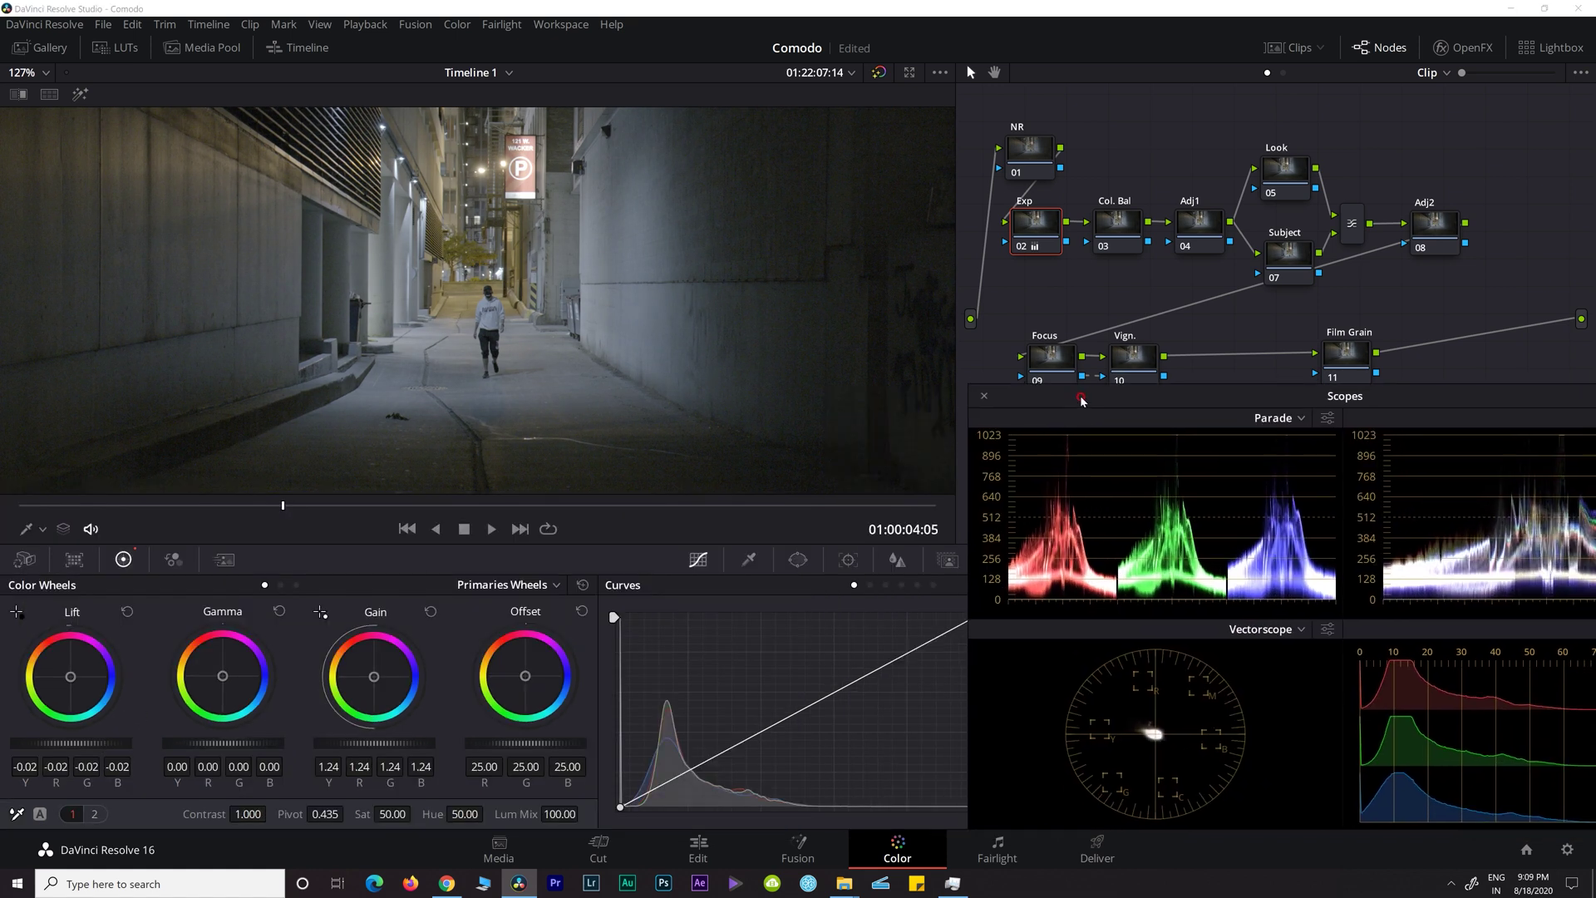
Add points to the Exp custom curve, deepening the shadows and pulling the top end down
click(718, 744)
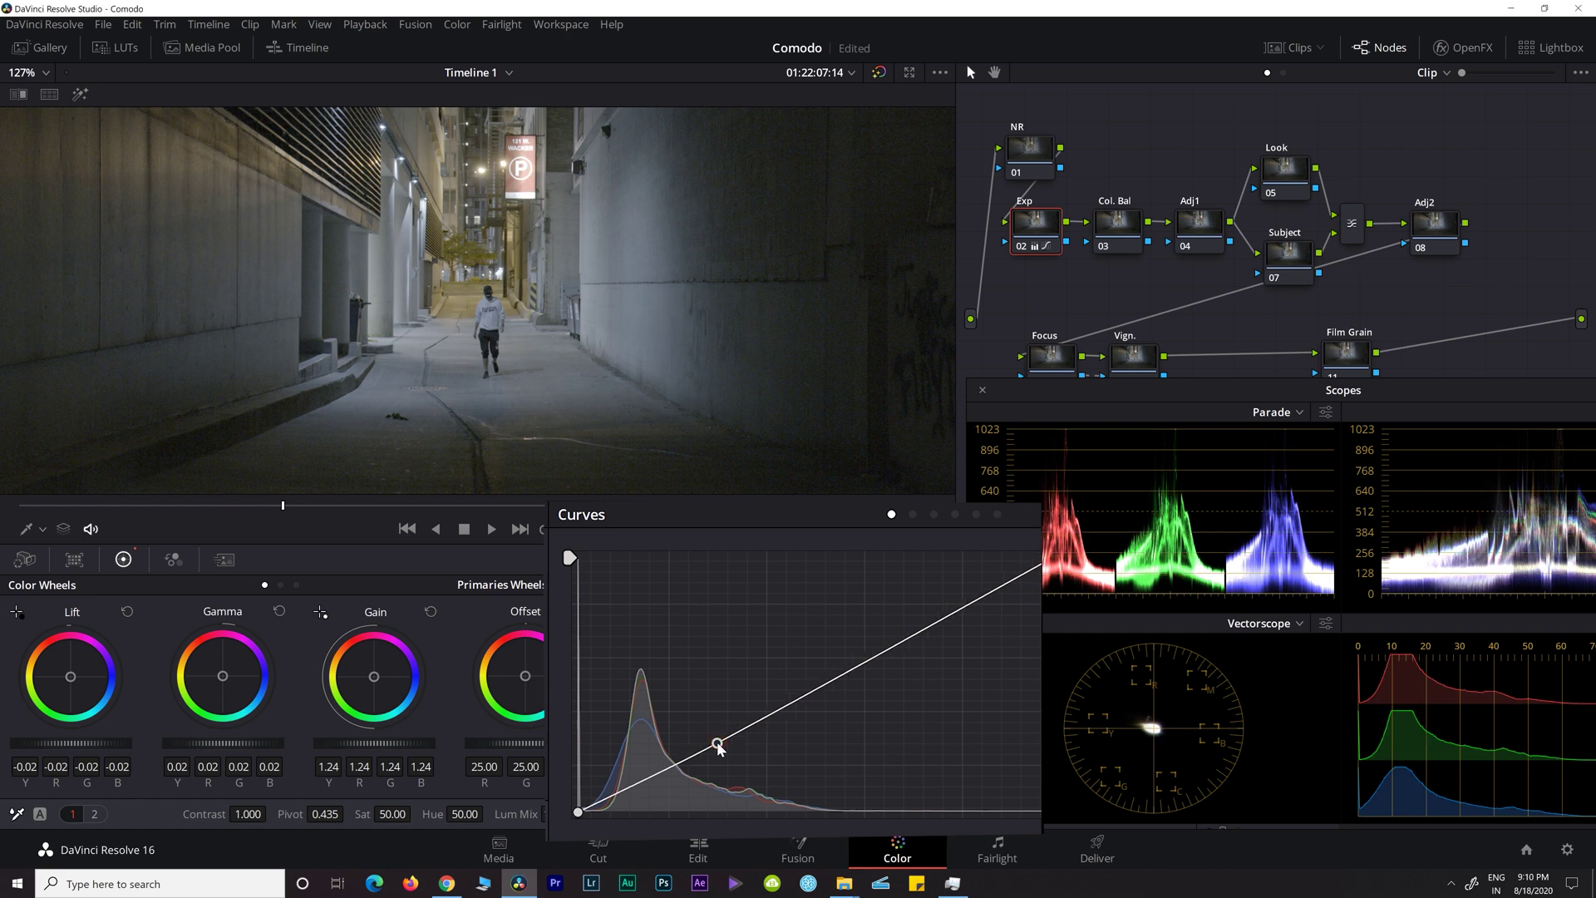
drag(637, 781, 638, 788)
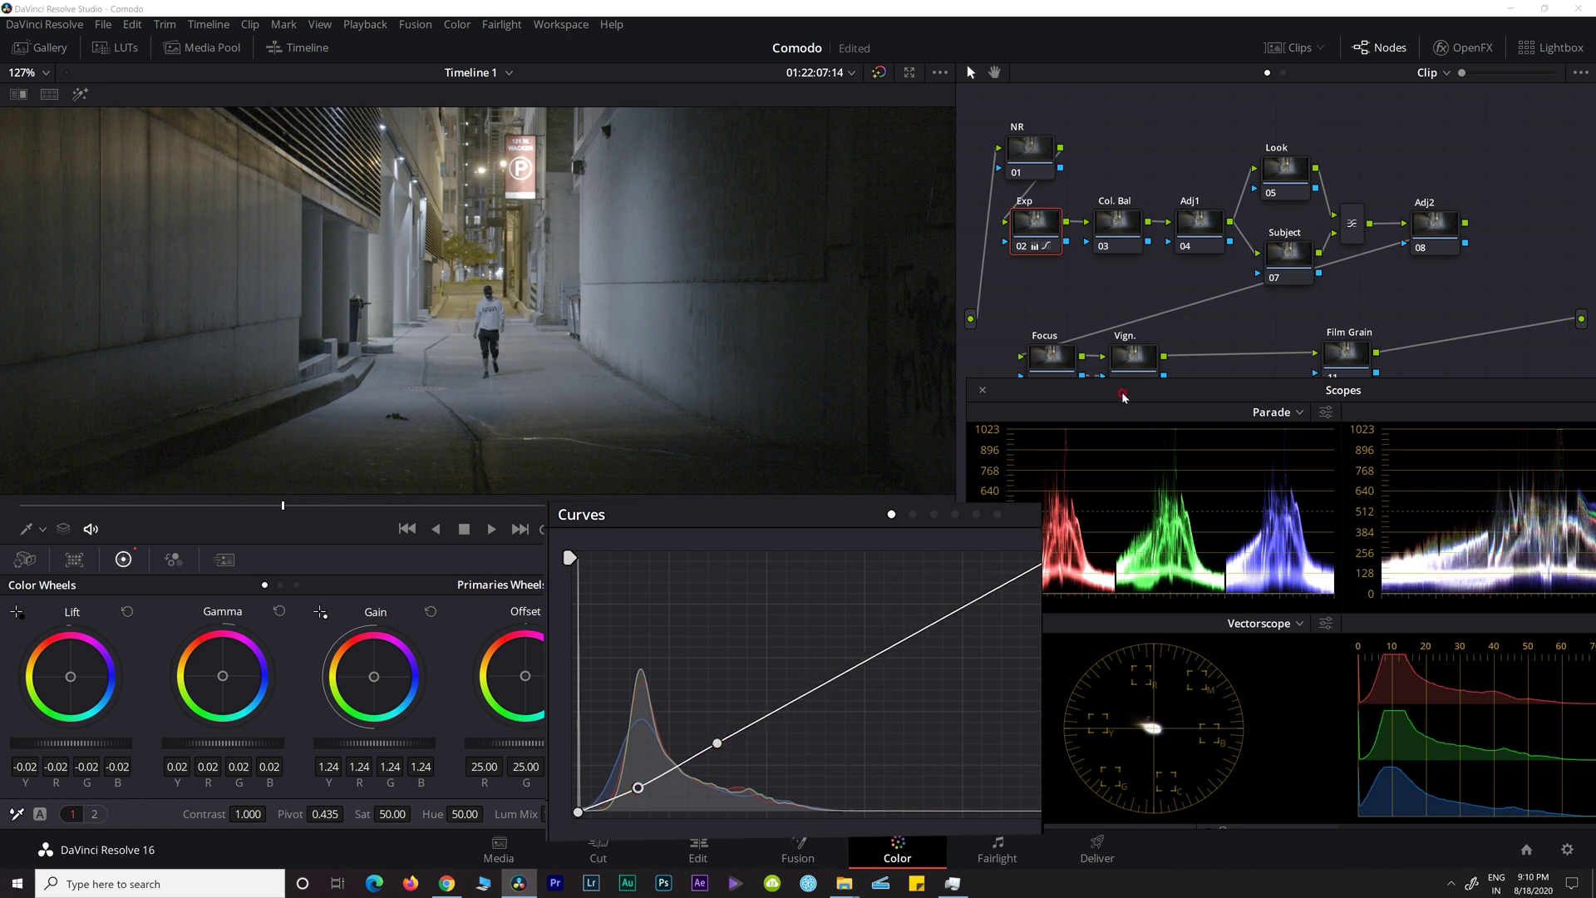
drag(1122, 397, 1323, 352)
click(839, 667)
click(941, 609)
drag(1054, 560, 1062, 572)
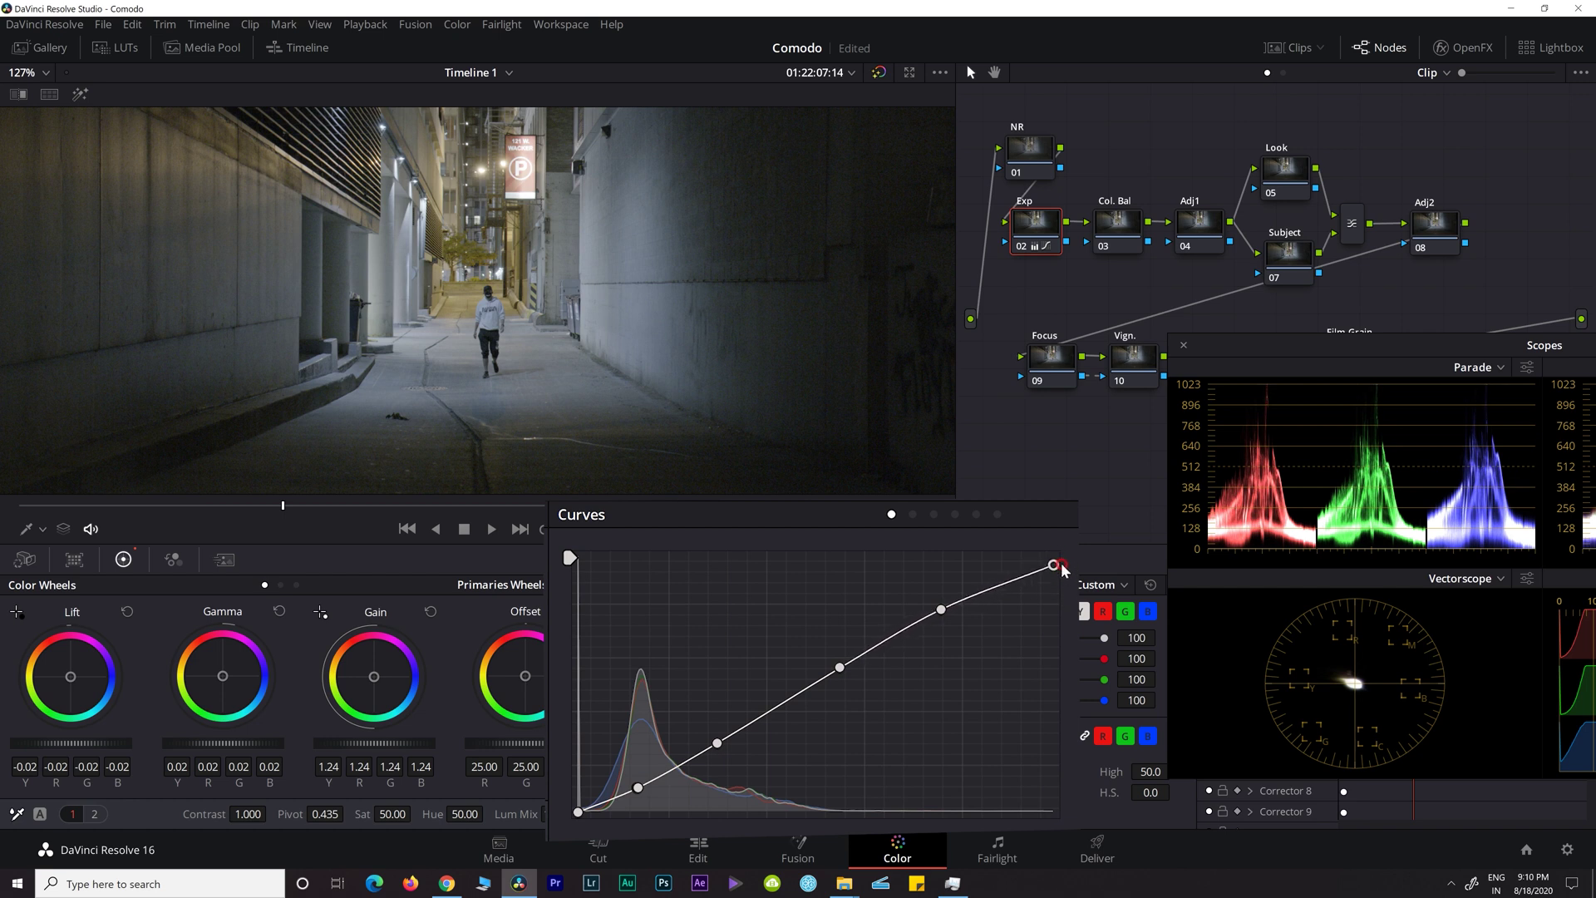
drag(943, 613, 943, 617)
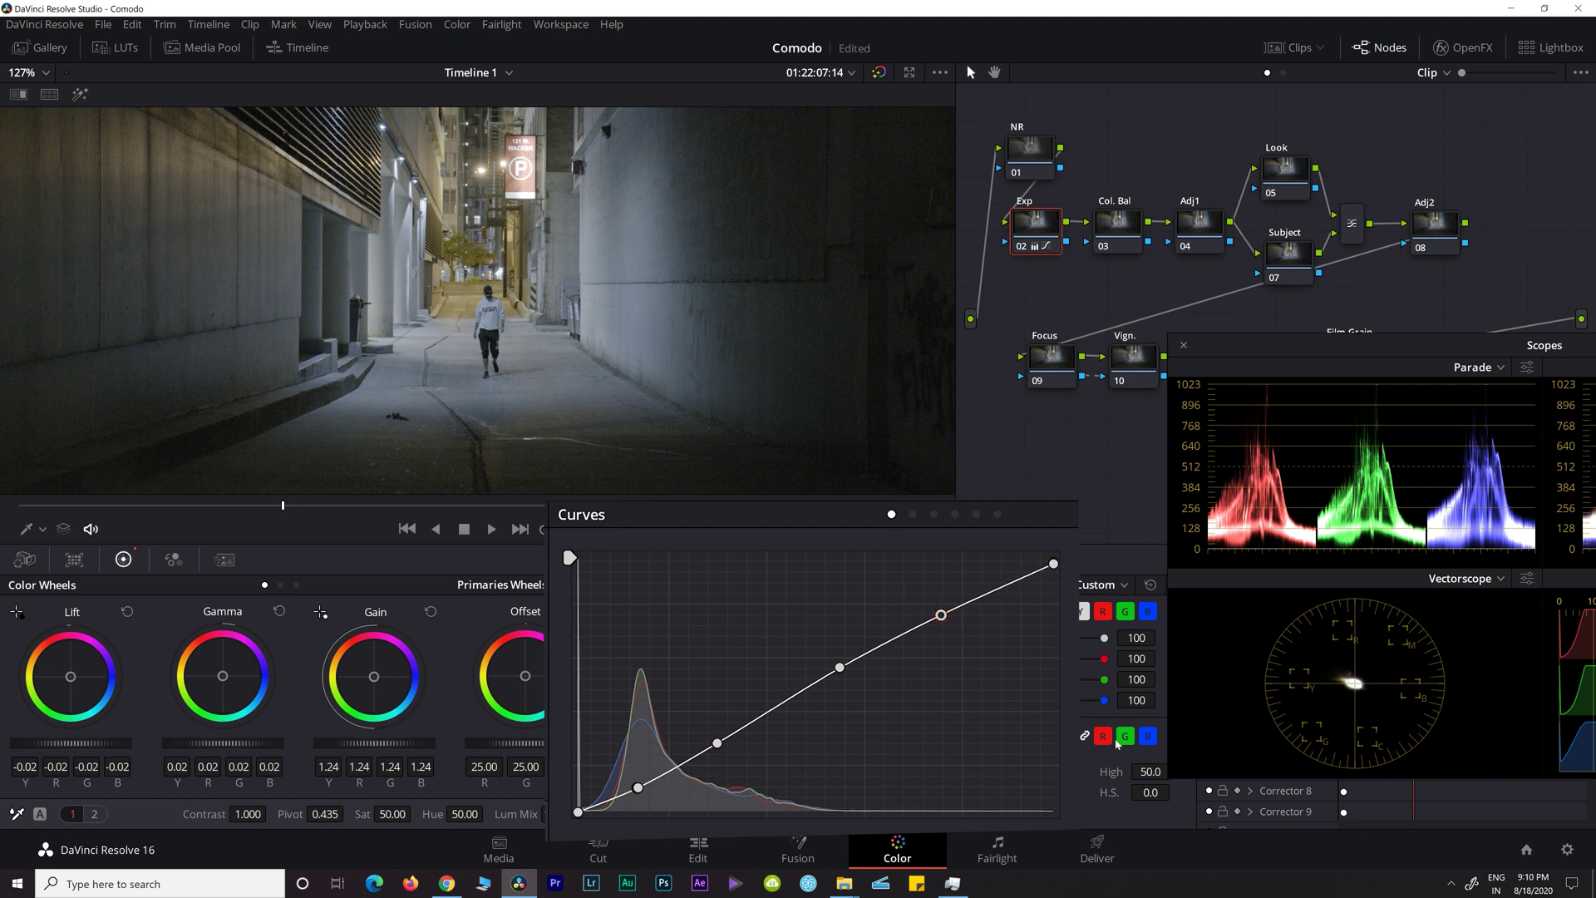
Soften highlight clipping with Soft Clip High 42.1 and H.S. 87.5
drag(1251, 349, 1381, 255)
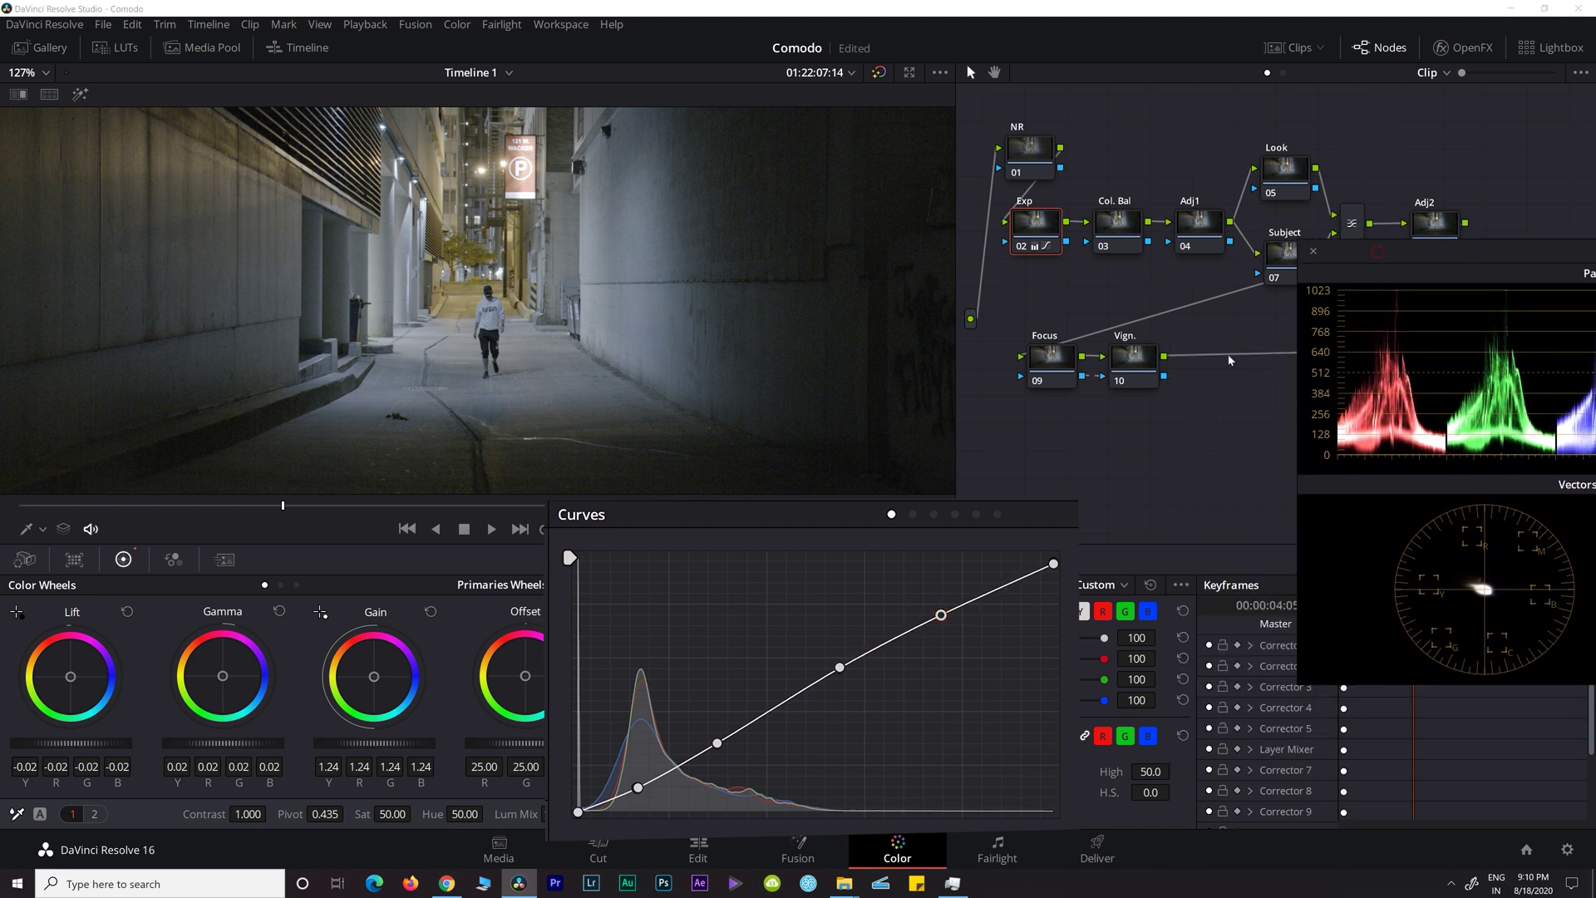
drag(1155, 792, 1272, 779)
drag(924, 436, 1080, 456)
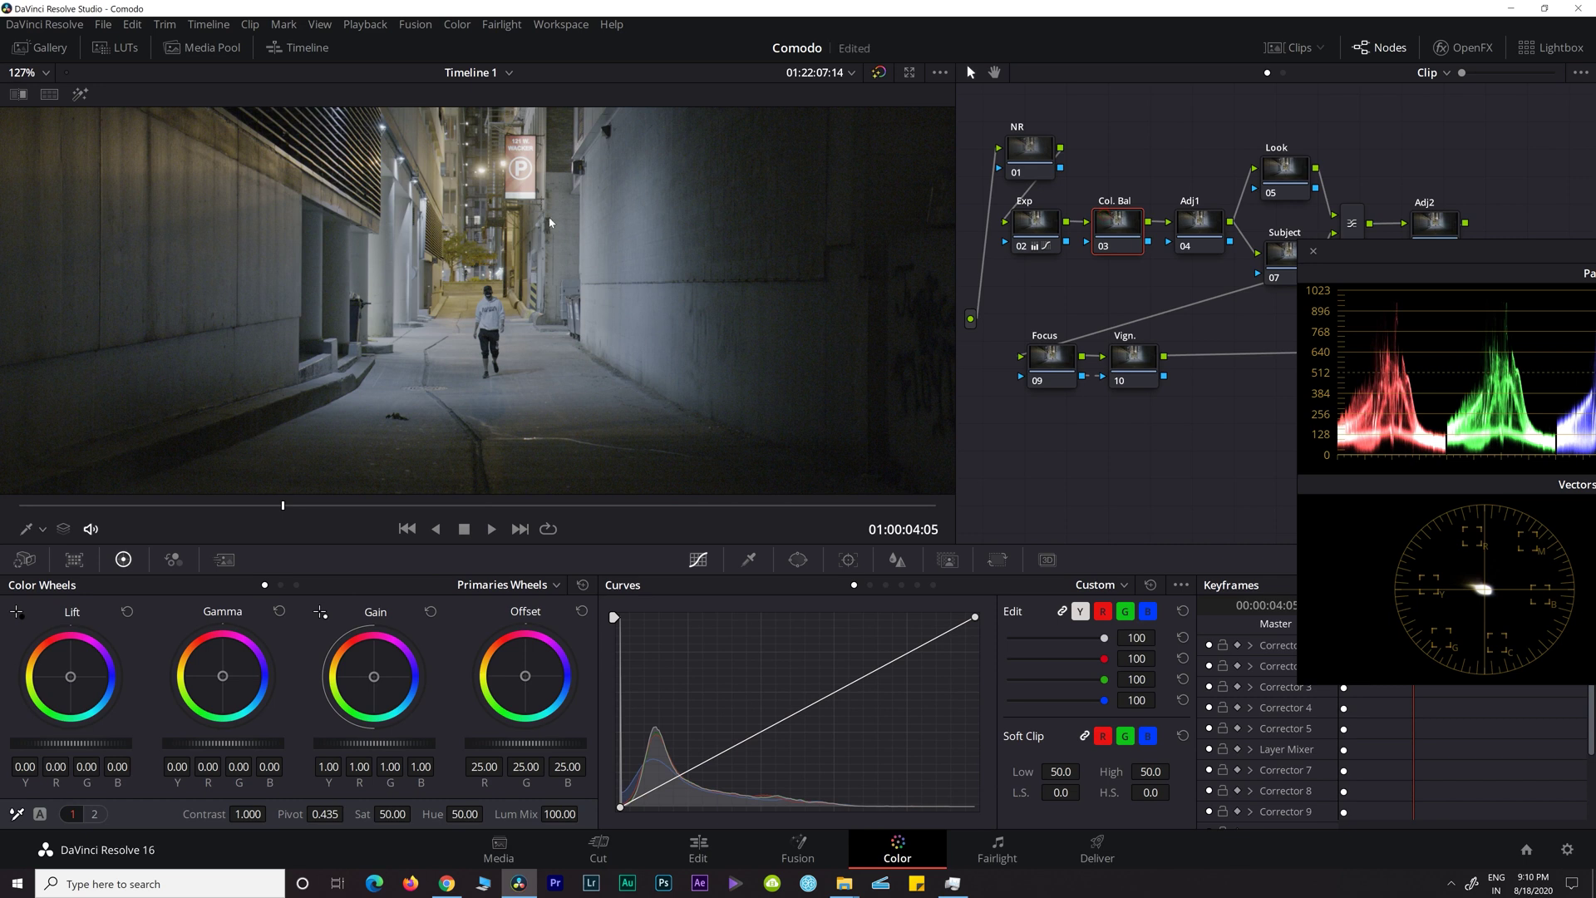
On the Col. Bal node, raise Temp to 190 and reset Saturation back to 50
click(1107, 219)
click(1036, 223)
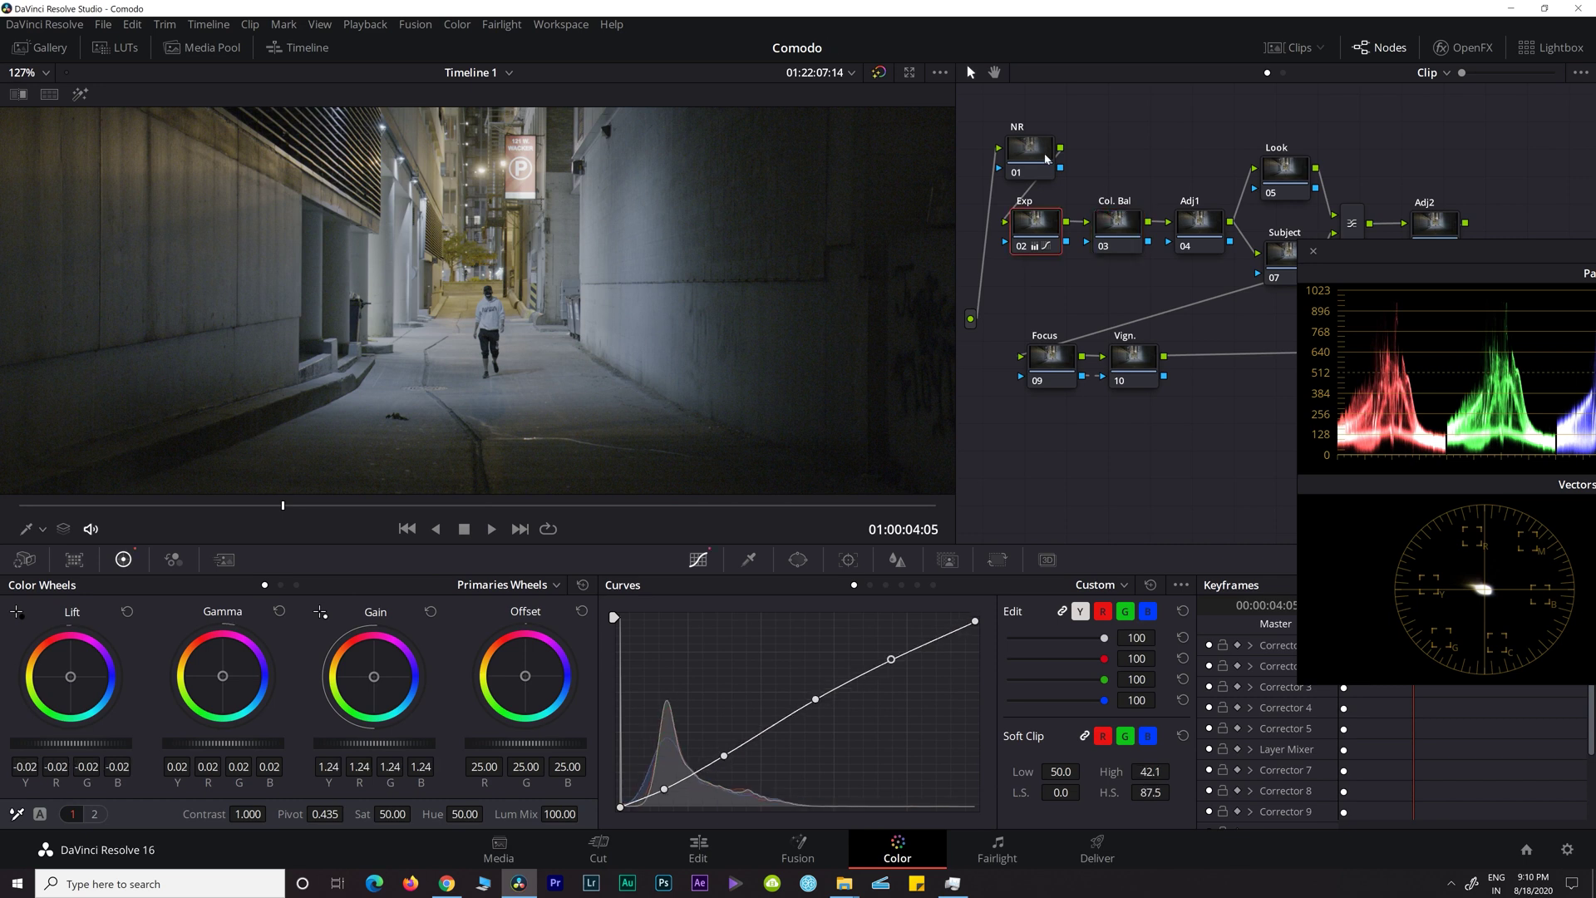
click(1112, 214)
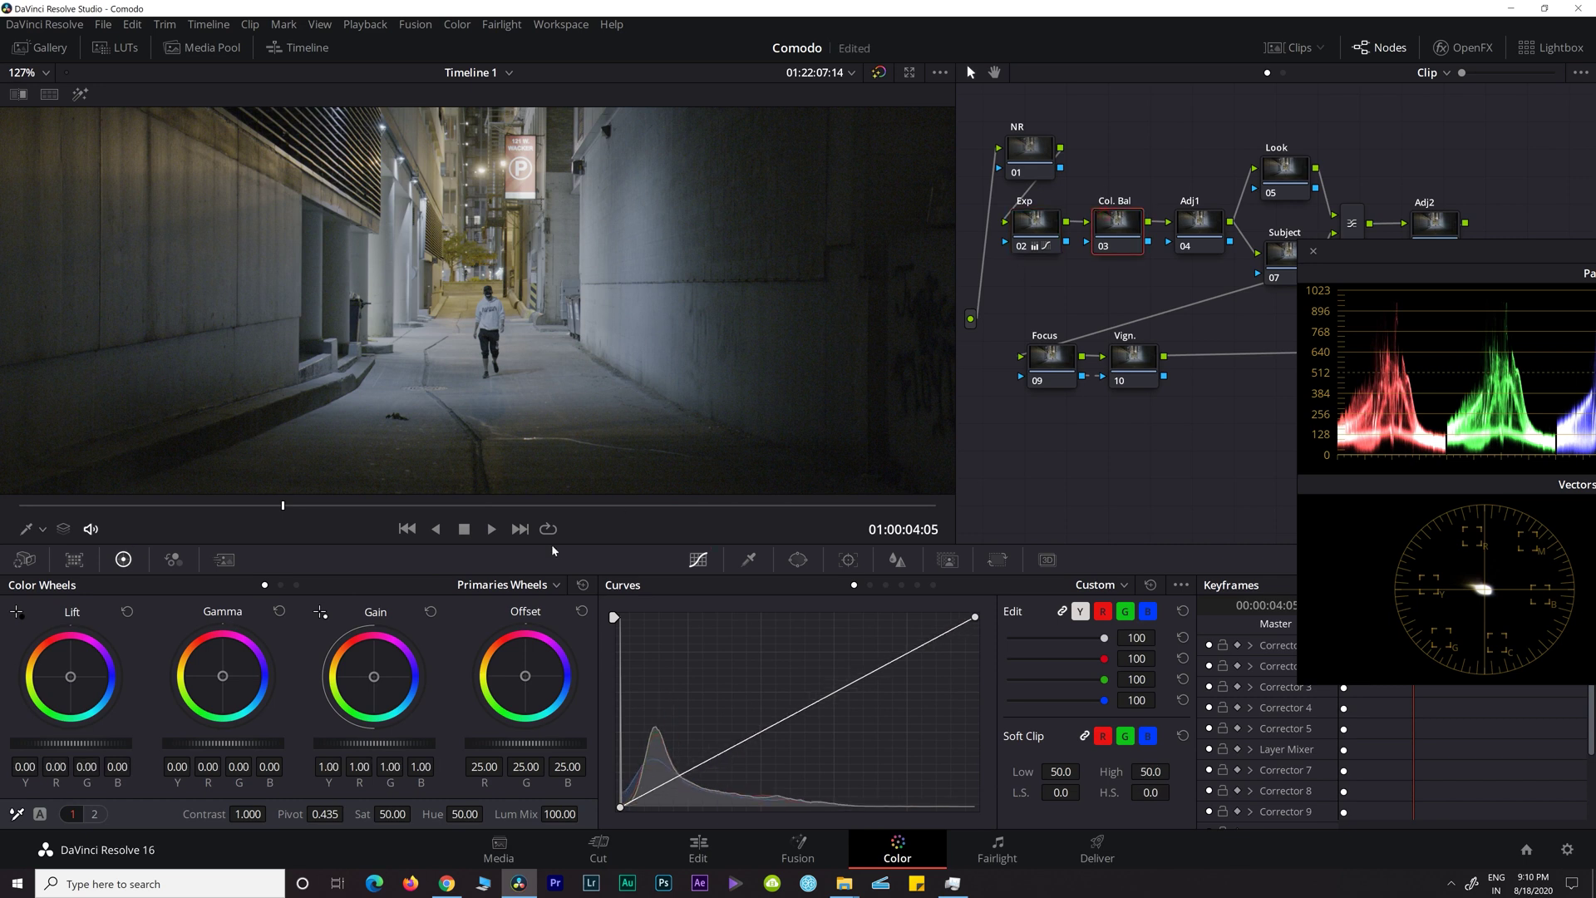
drag(532, 821, 733, 817)
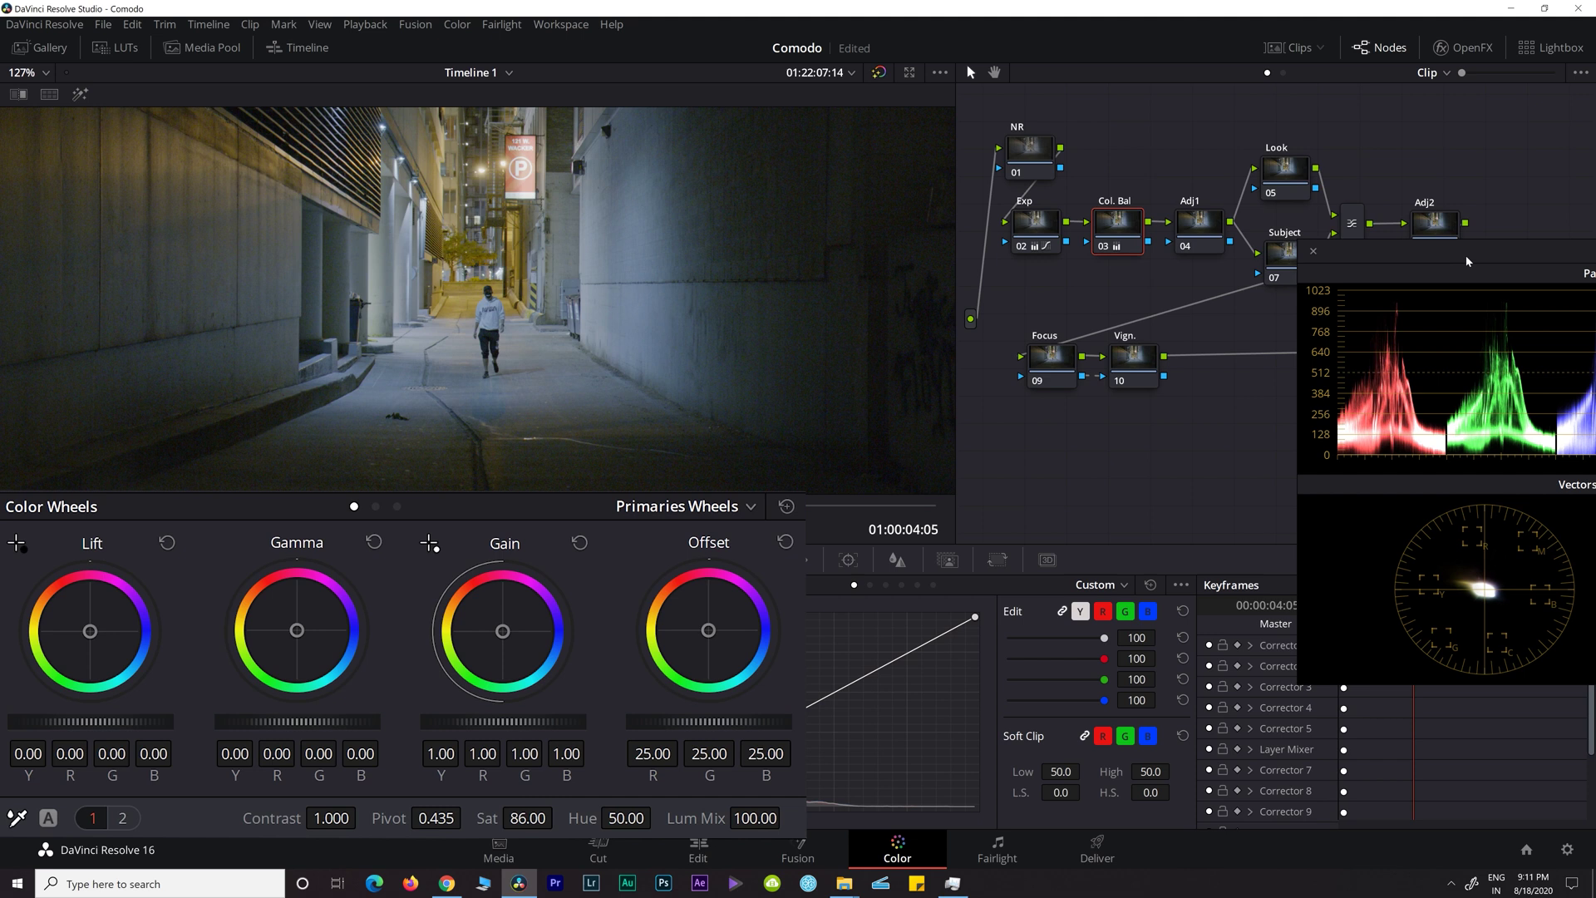
drag(1467, 261, 1039, 249)
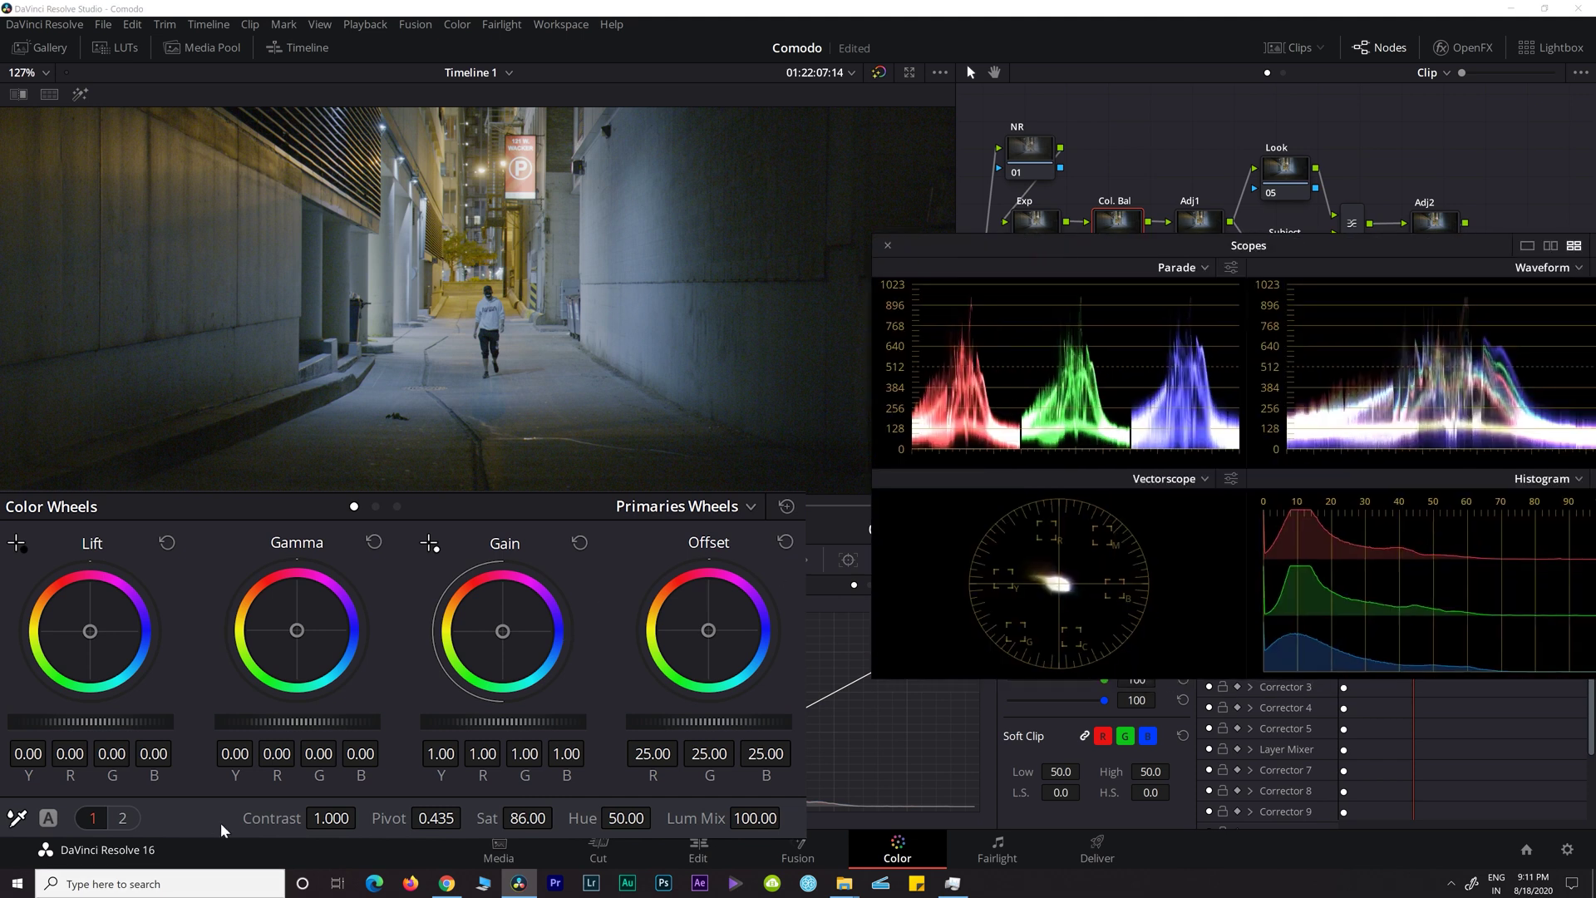
click(124, 822)
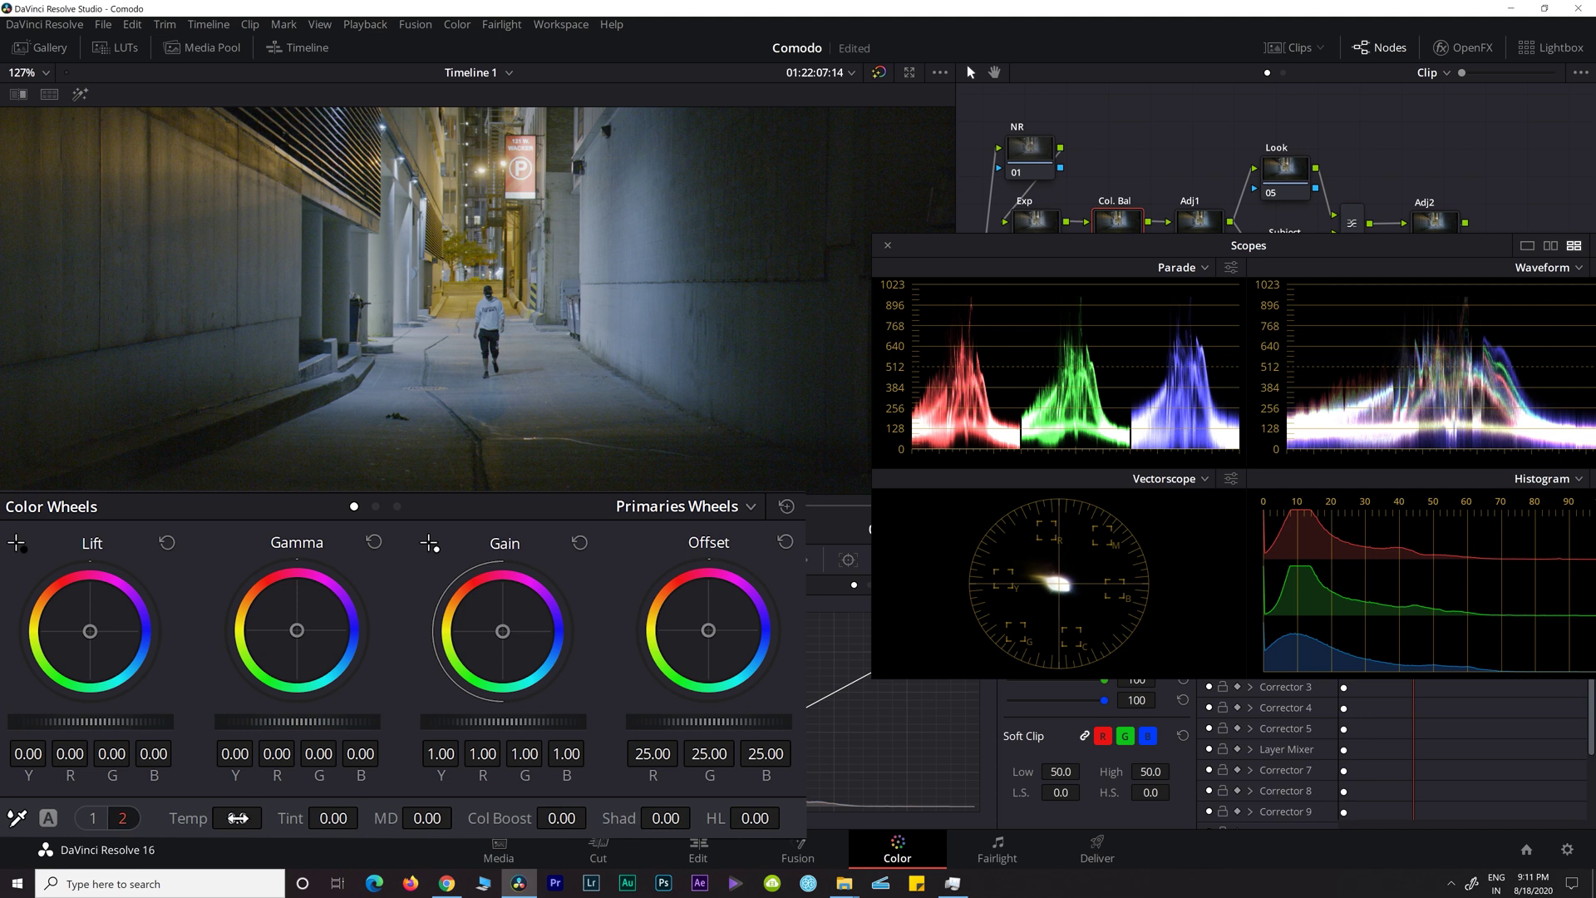
mouse_move(237, 818)
mouse_down()
mouse_move(270, 816)
mouse_move(263, 837)
mouse_up()
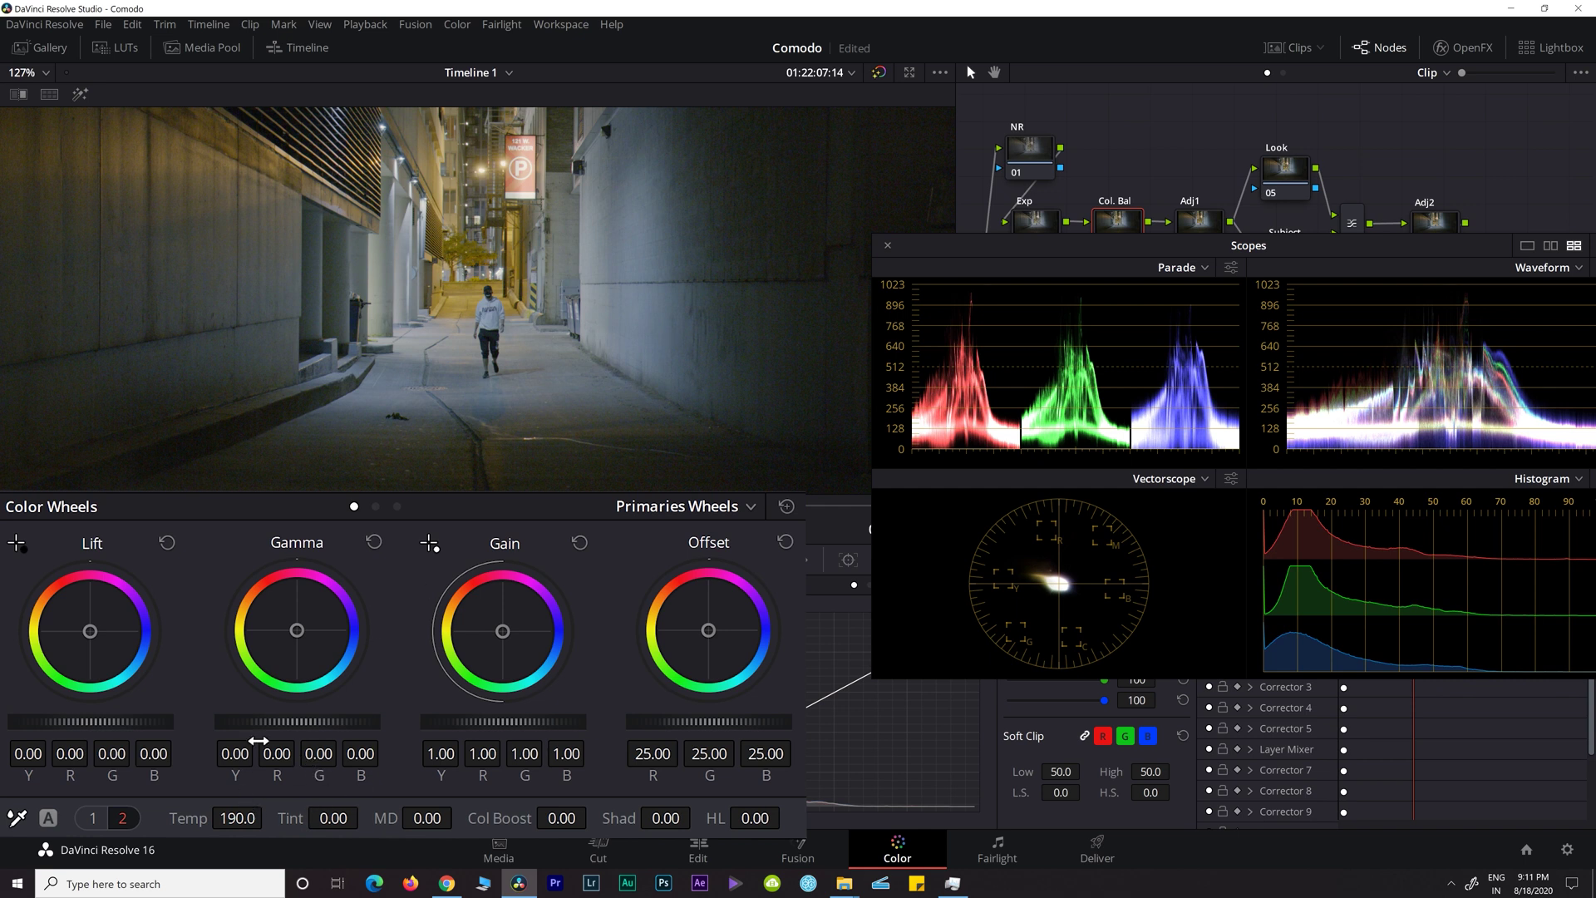
click(90, 820)
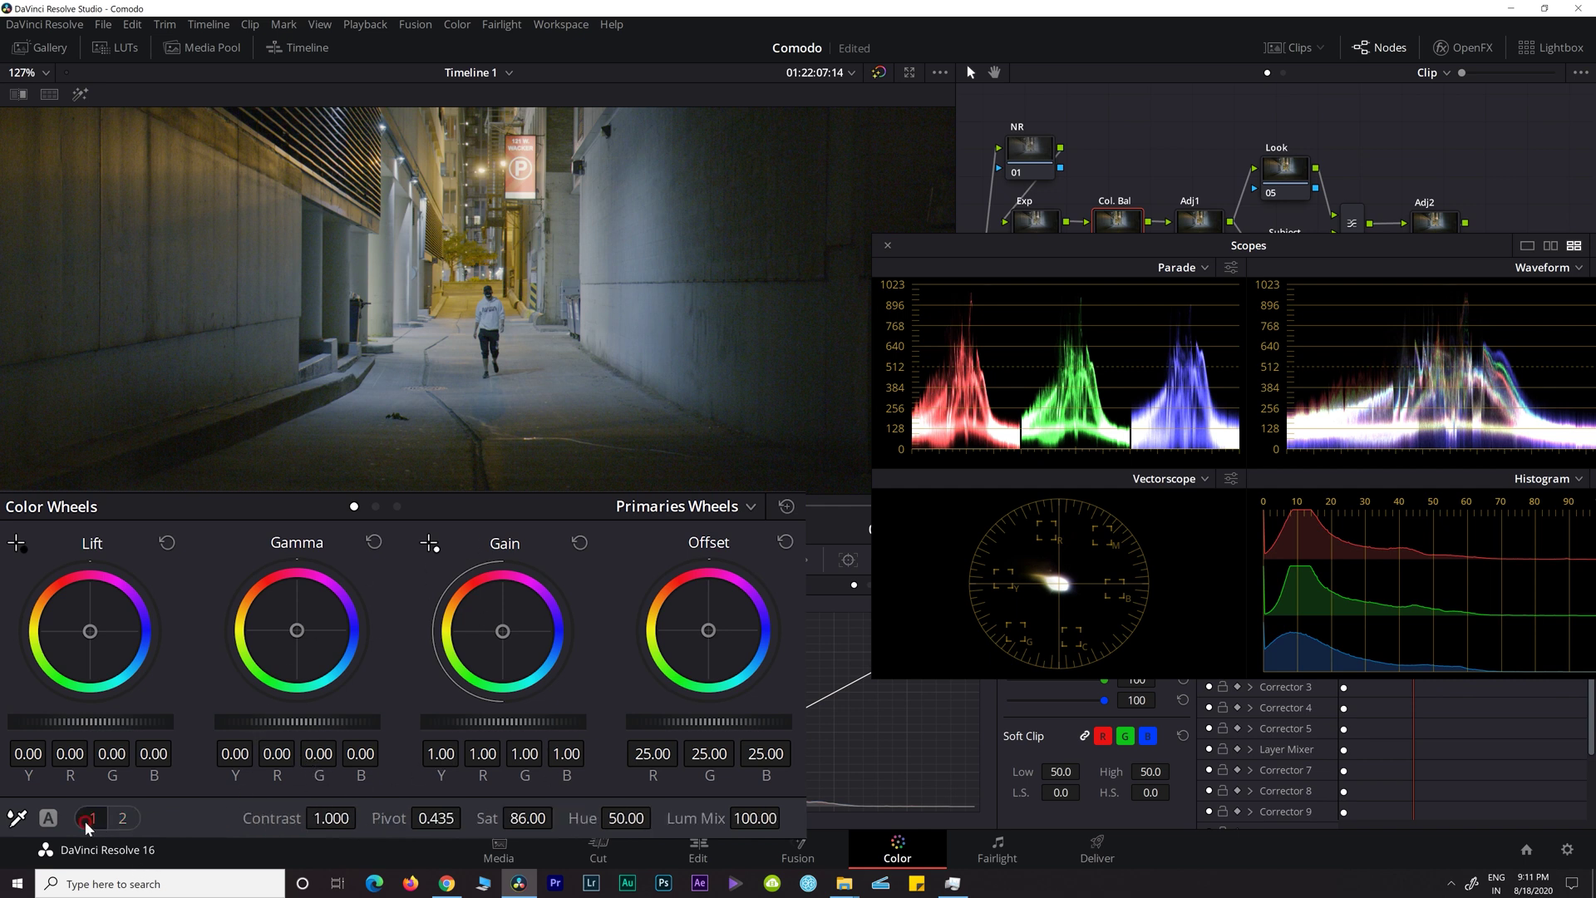
double_click(487, 818)
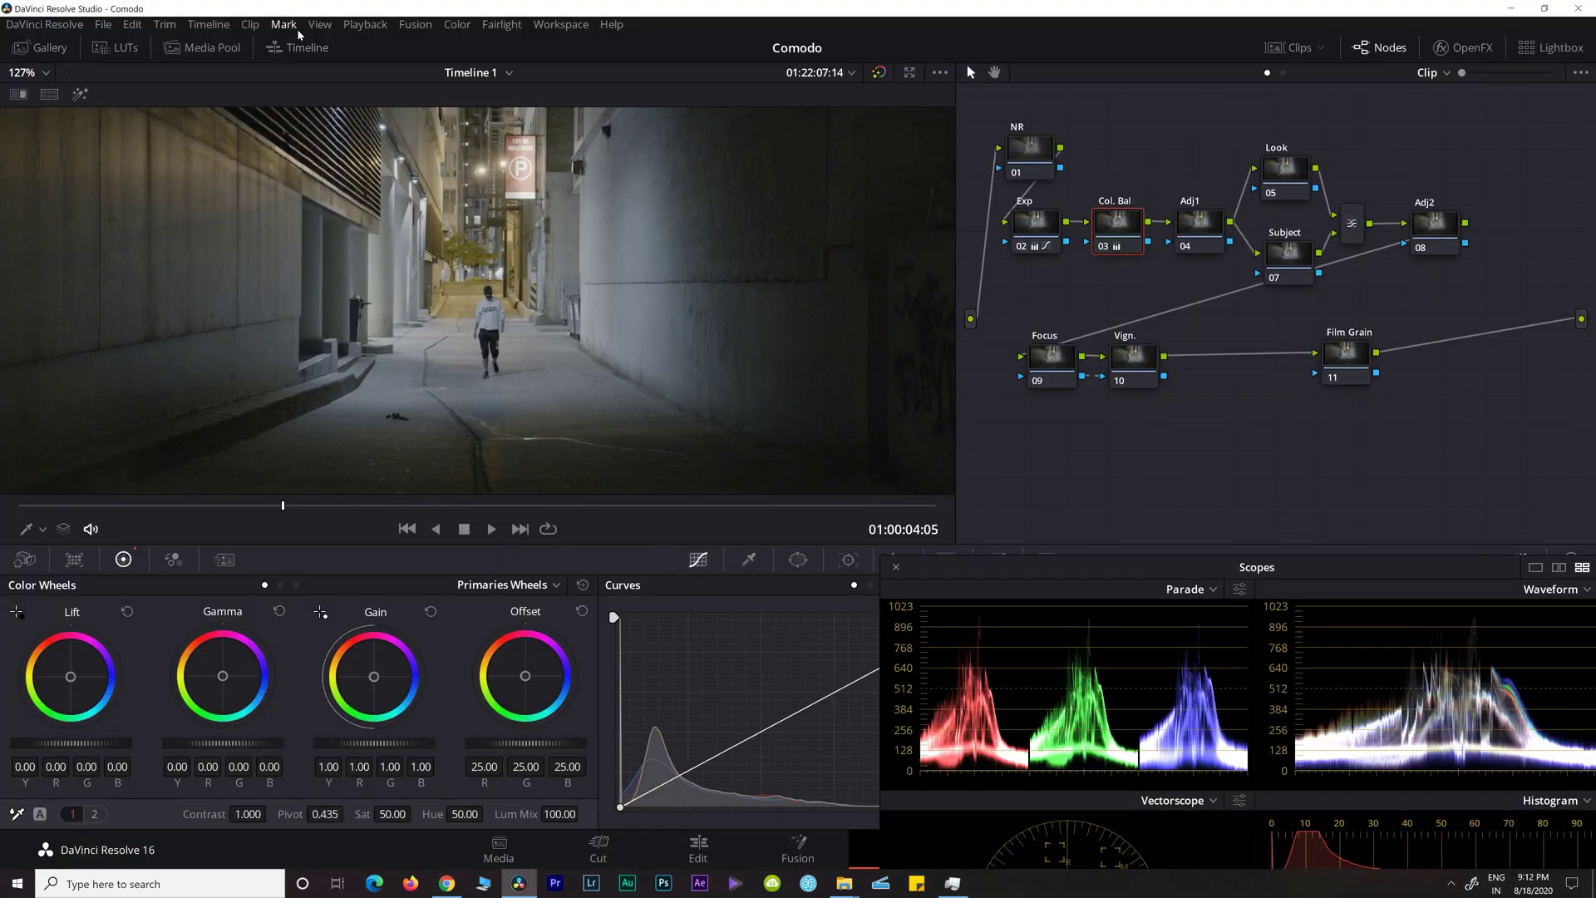
Set Proxy Mode to Half Resolution and reposition the Scopes window over the viewer area
click(366, 24)
mouse_move(416, 88)
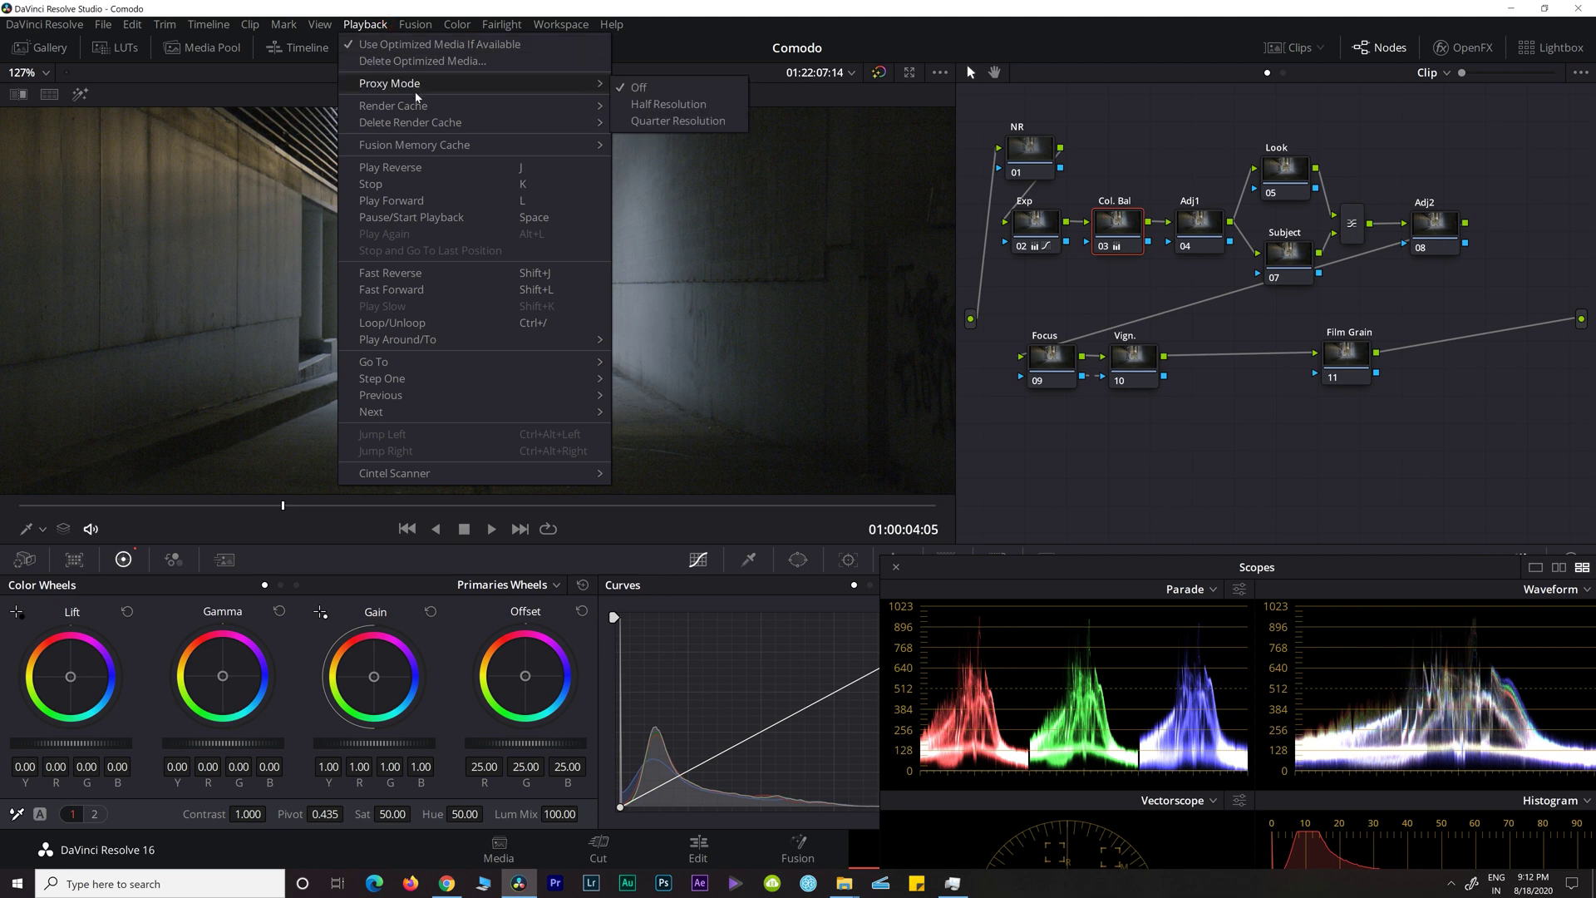
click(668, 104)
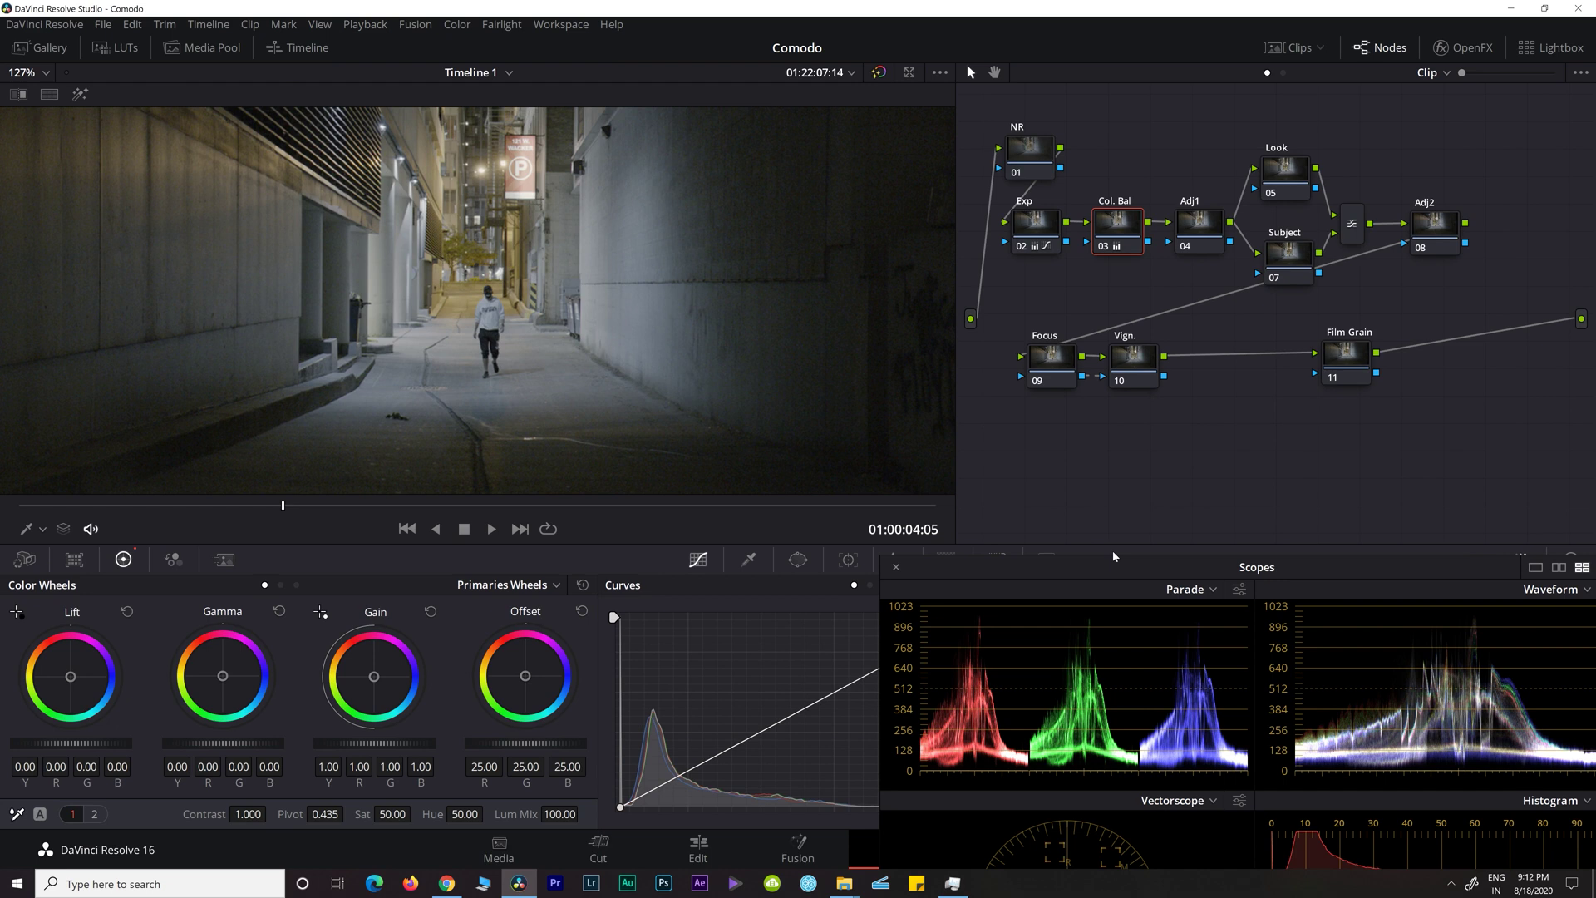
drag(1143, 572, 1141, 567)
drag(1035, 407, 1095, 489)
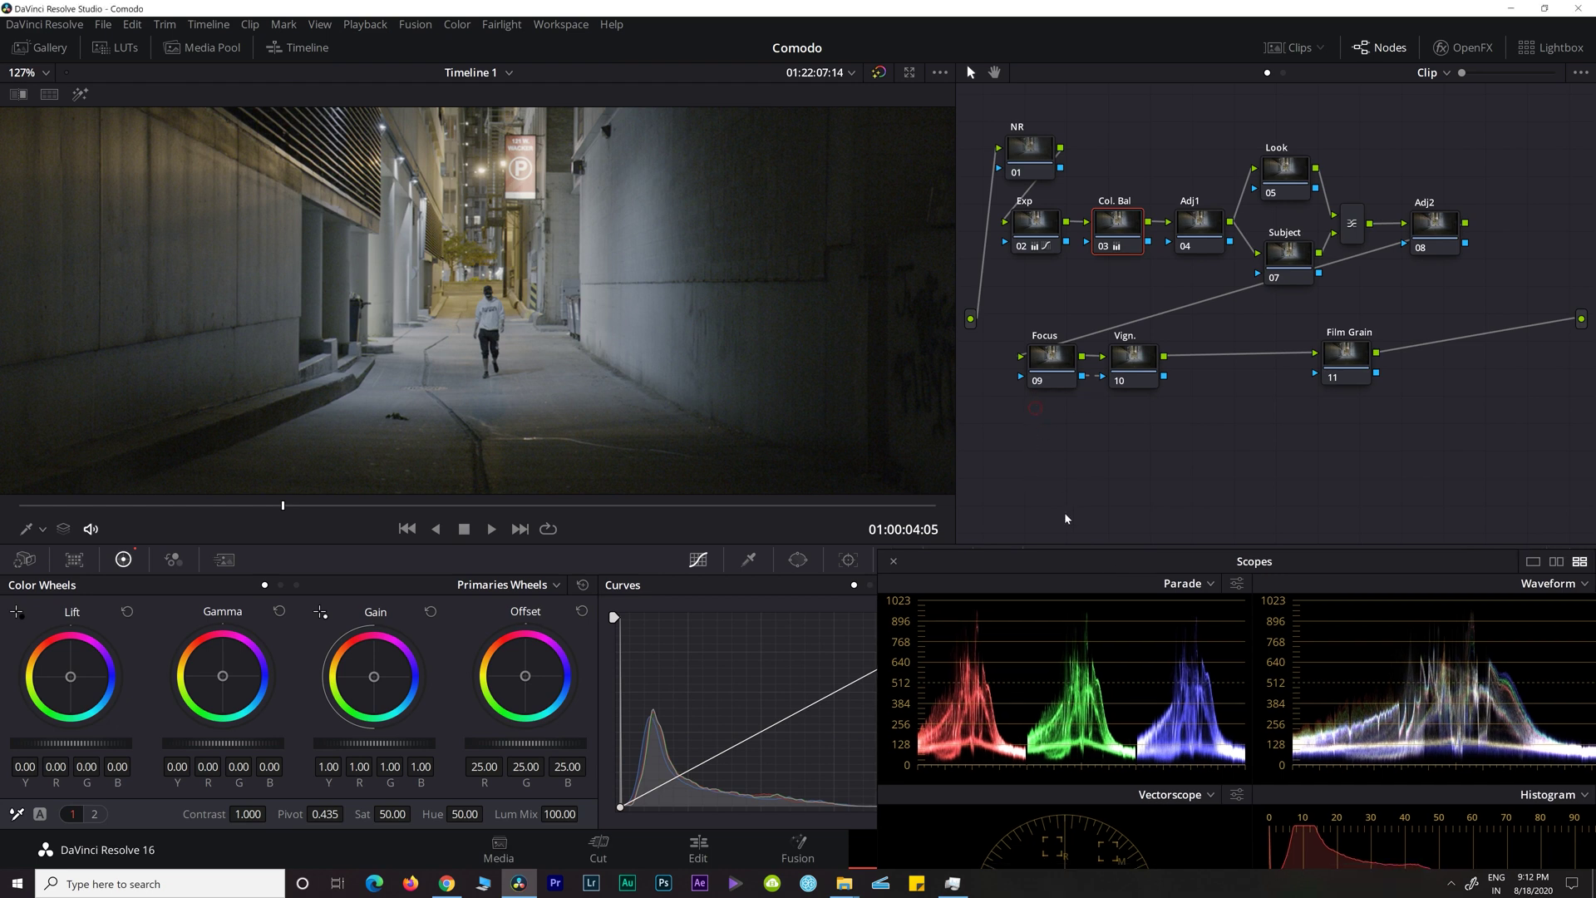
drag(1106, 572, 1033, 456)
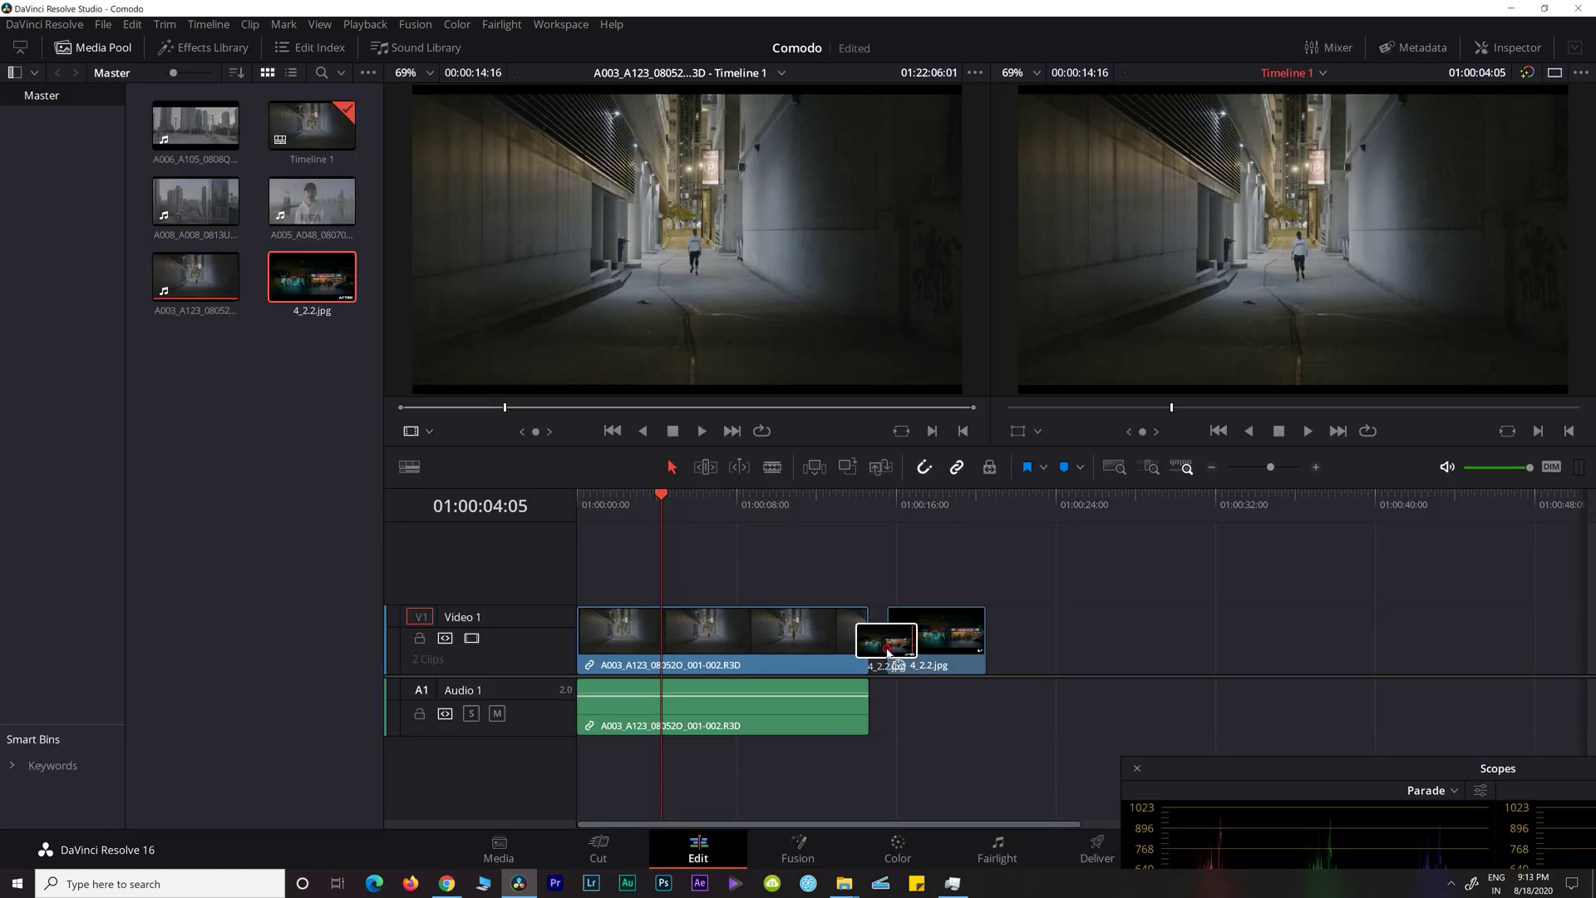
Add the JPEG neon street reference to the timeline and grab a still of it
drag(873, 641, 880, 643)
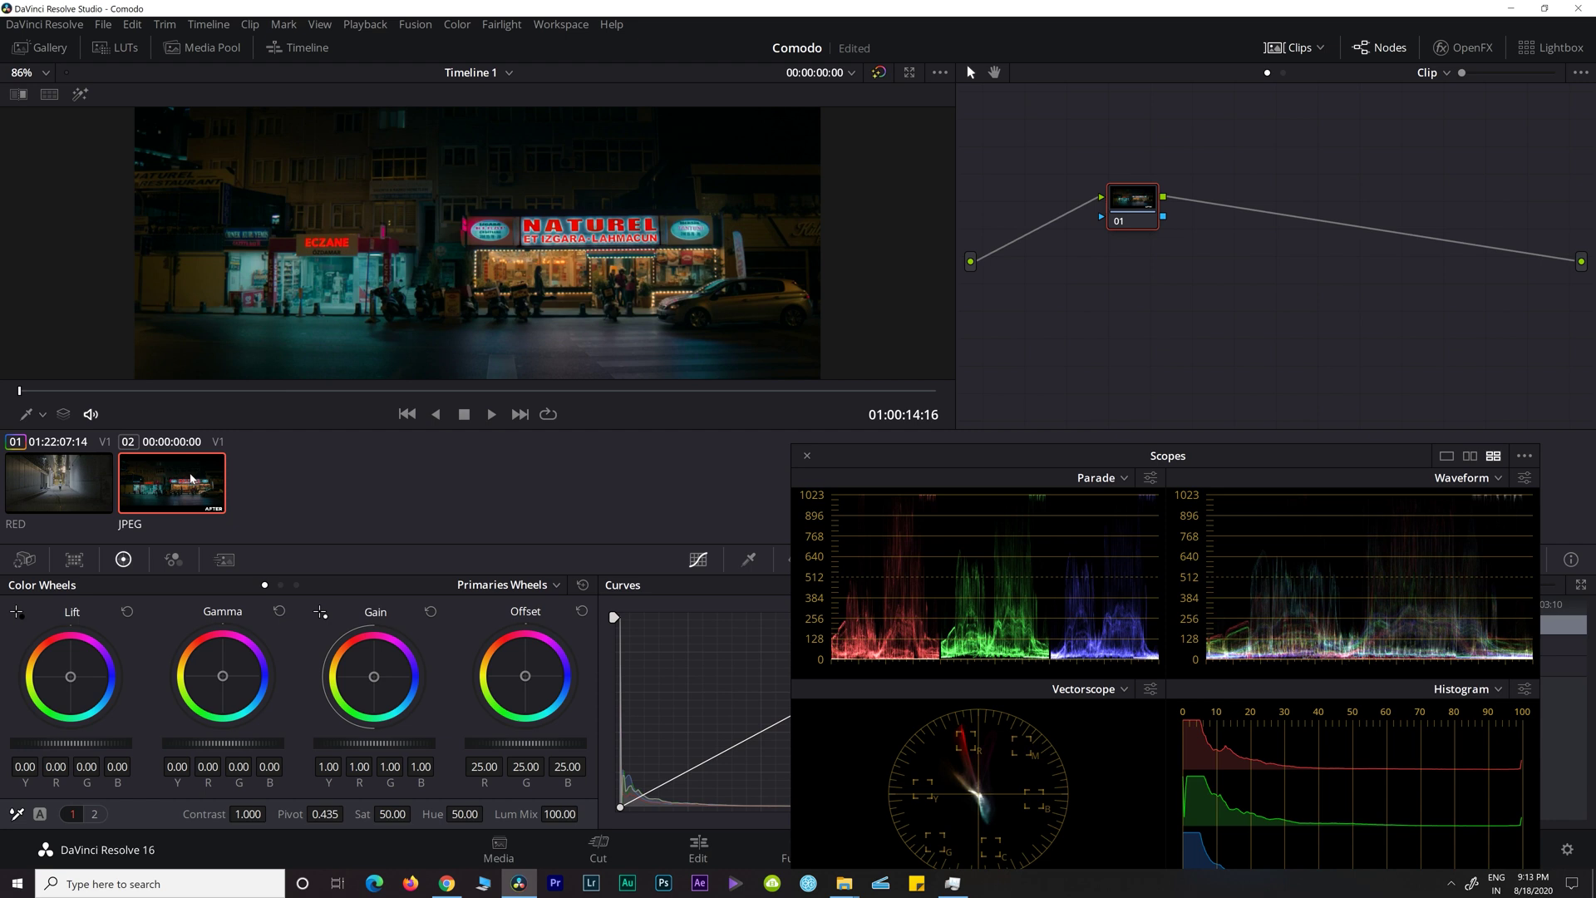
right_click(290, 280)
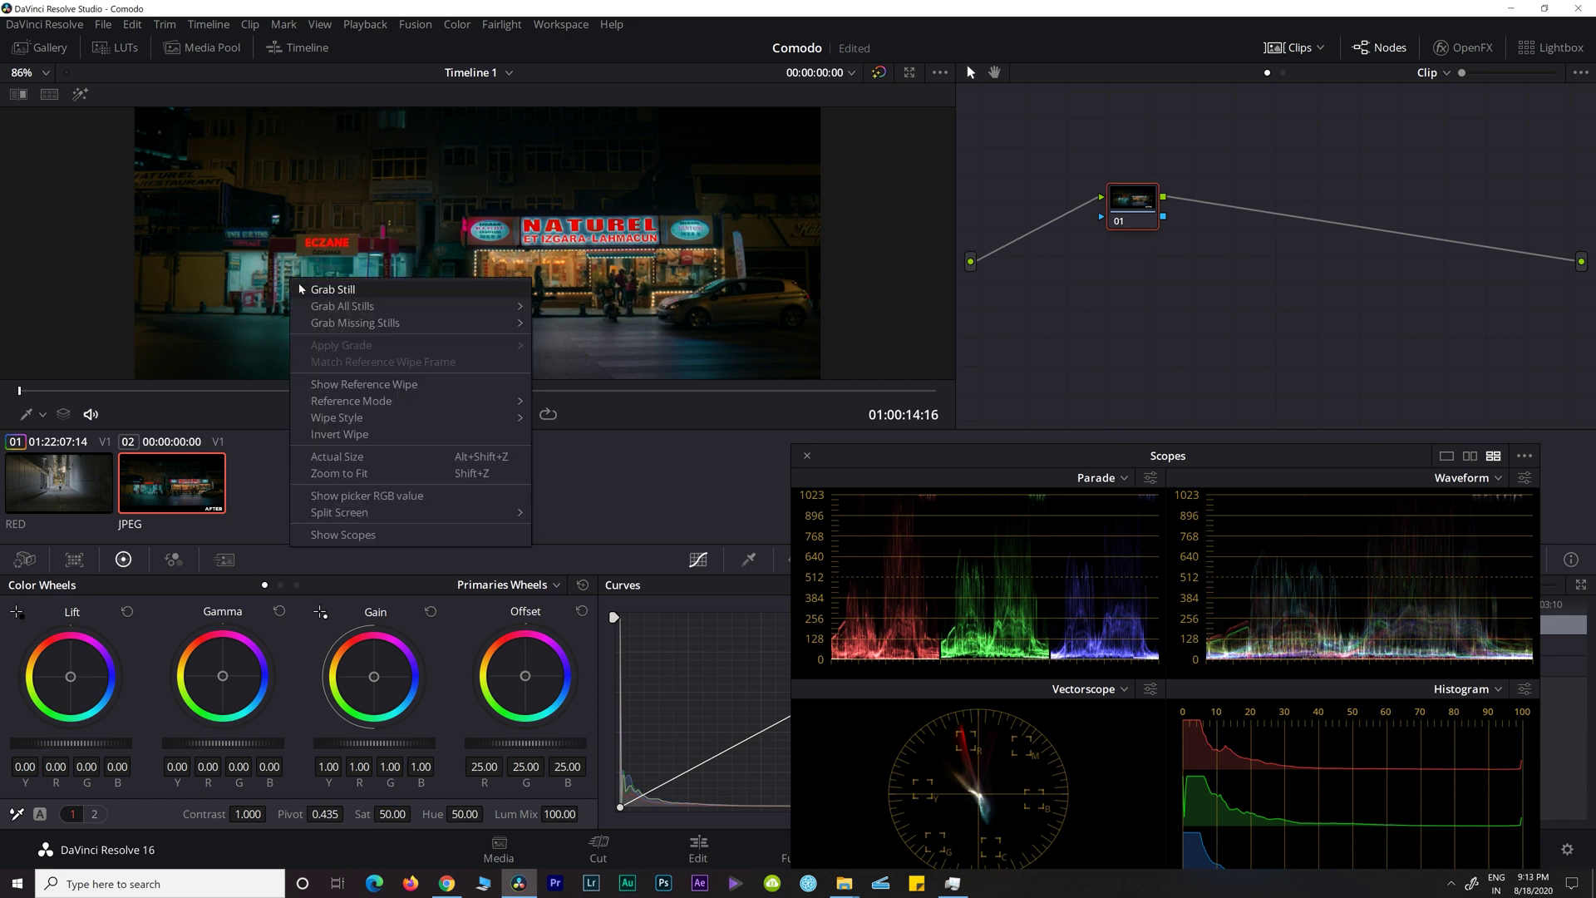
click(316, 289)
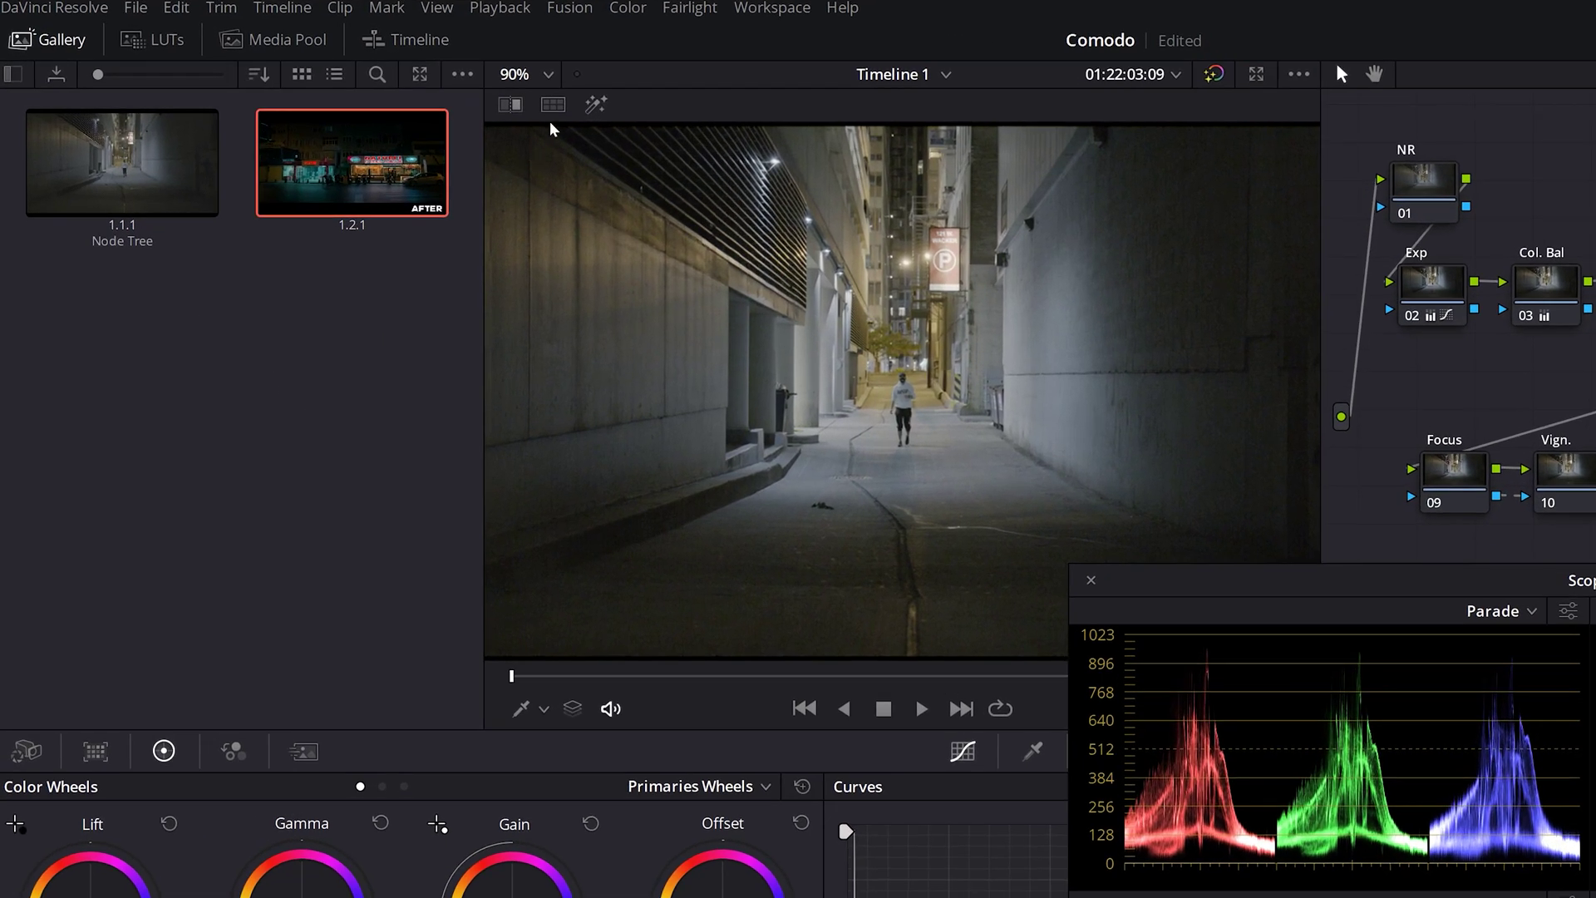
Split the viewer against the Selected Still Images, then close the Gallery and move the scopes aside
click(553, 110)
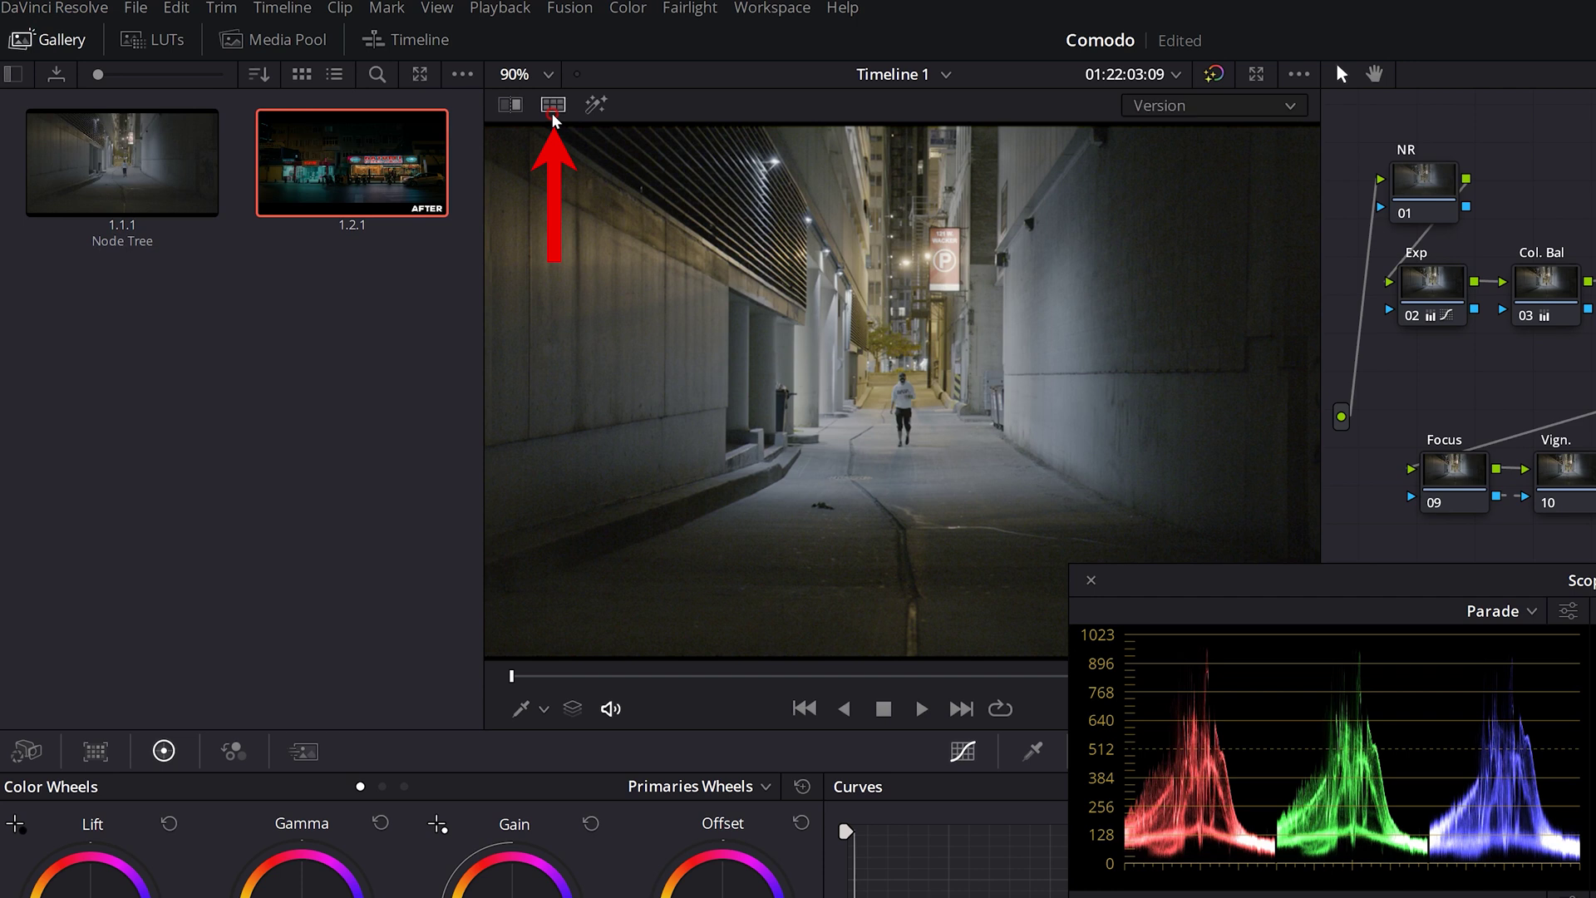
click(1259, 114)
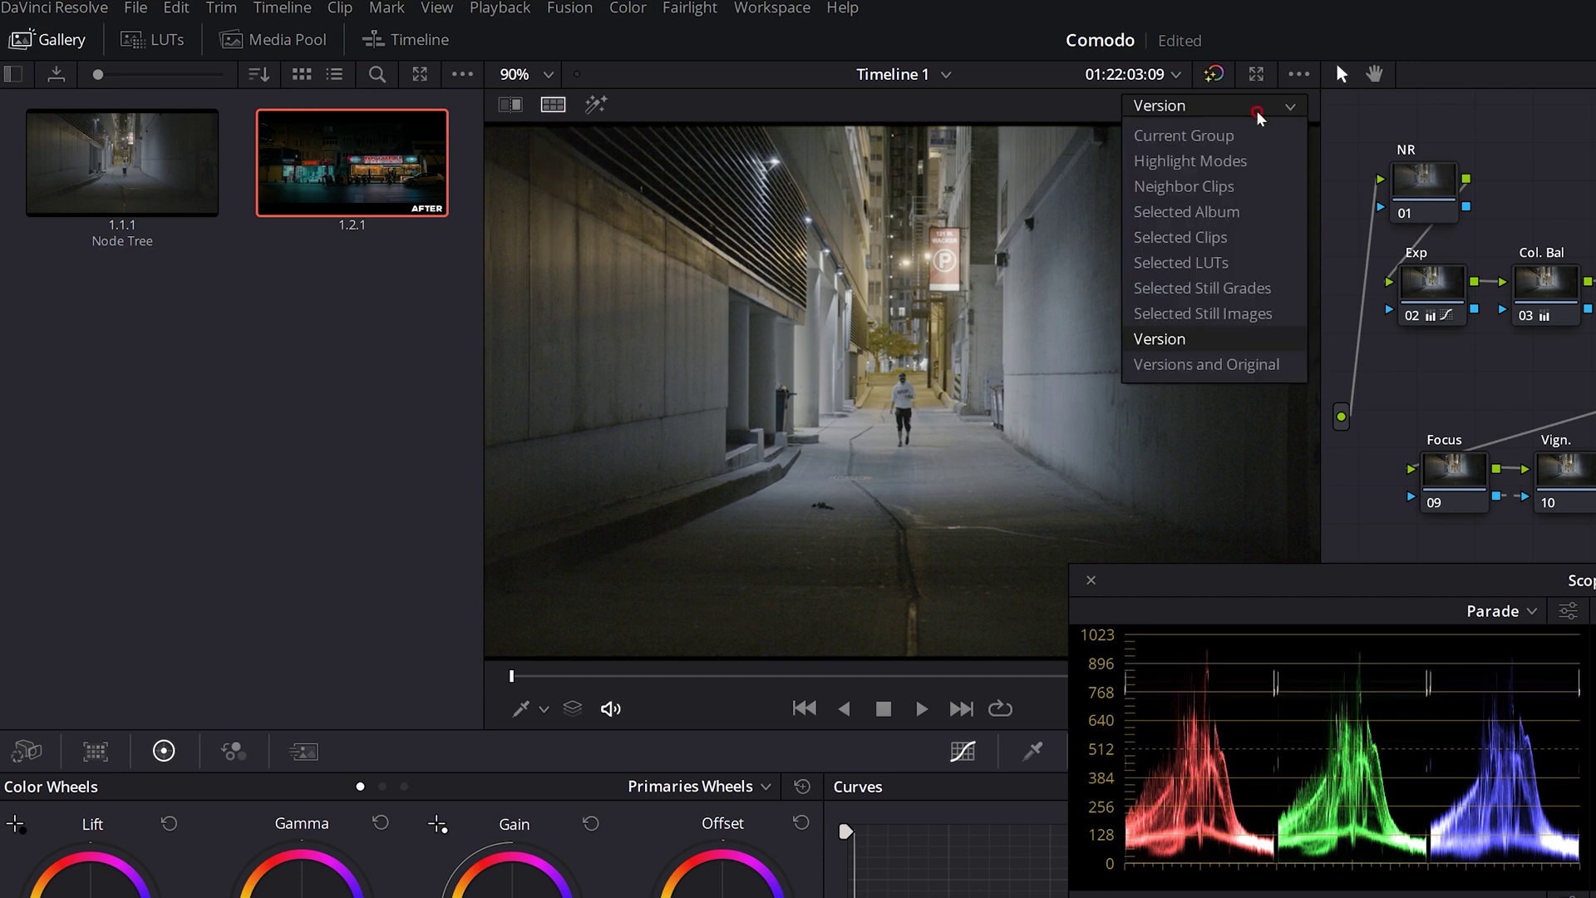
click(1257, 314)
click(50, 40)
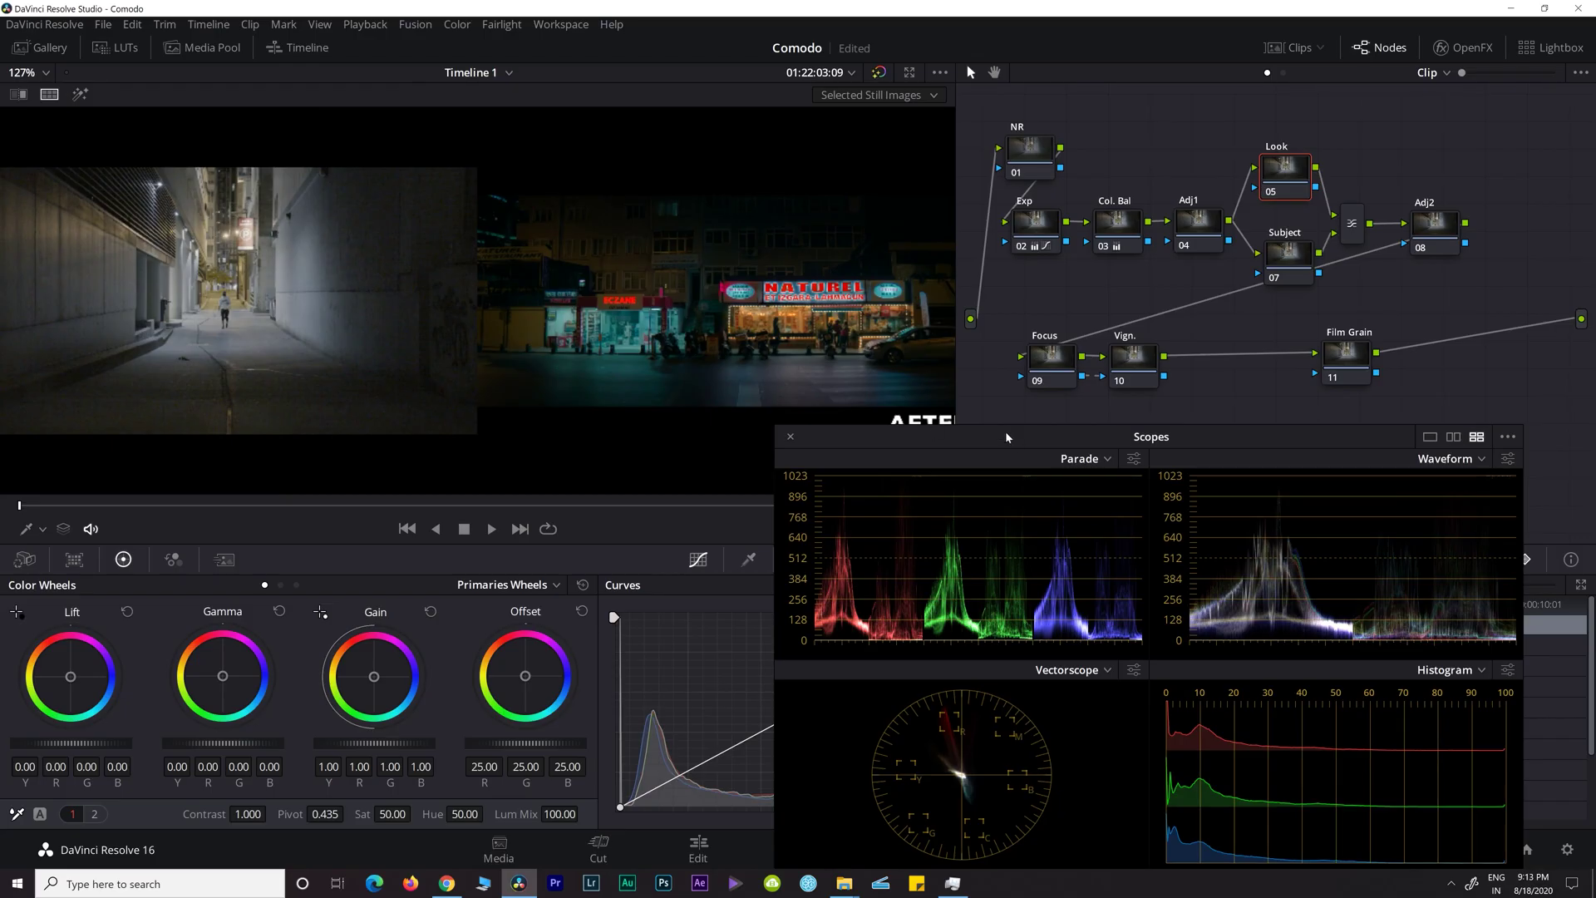
drag(1027, 442, 1046, 479)
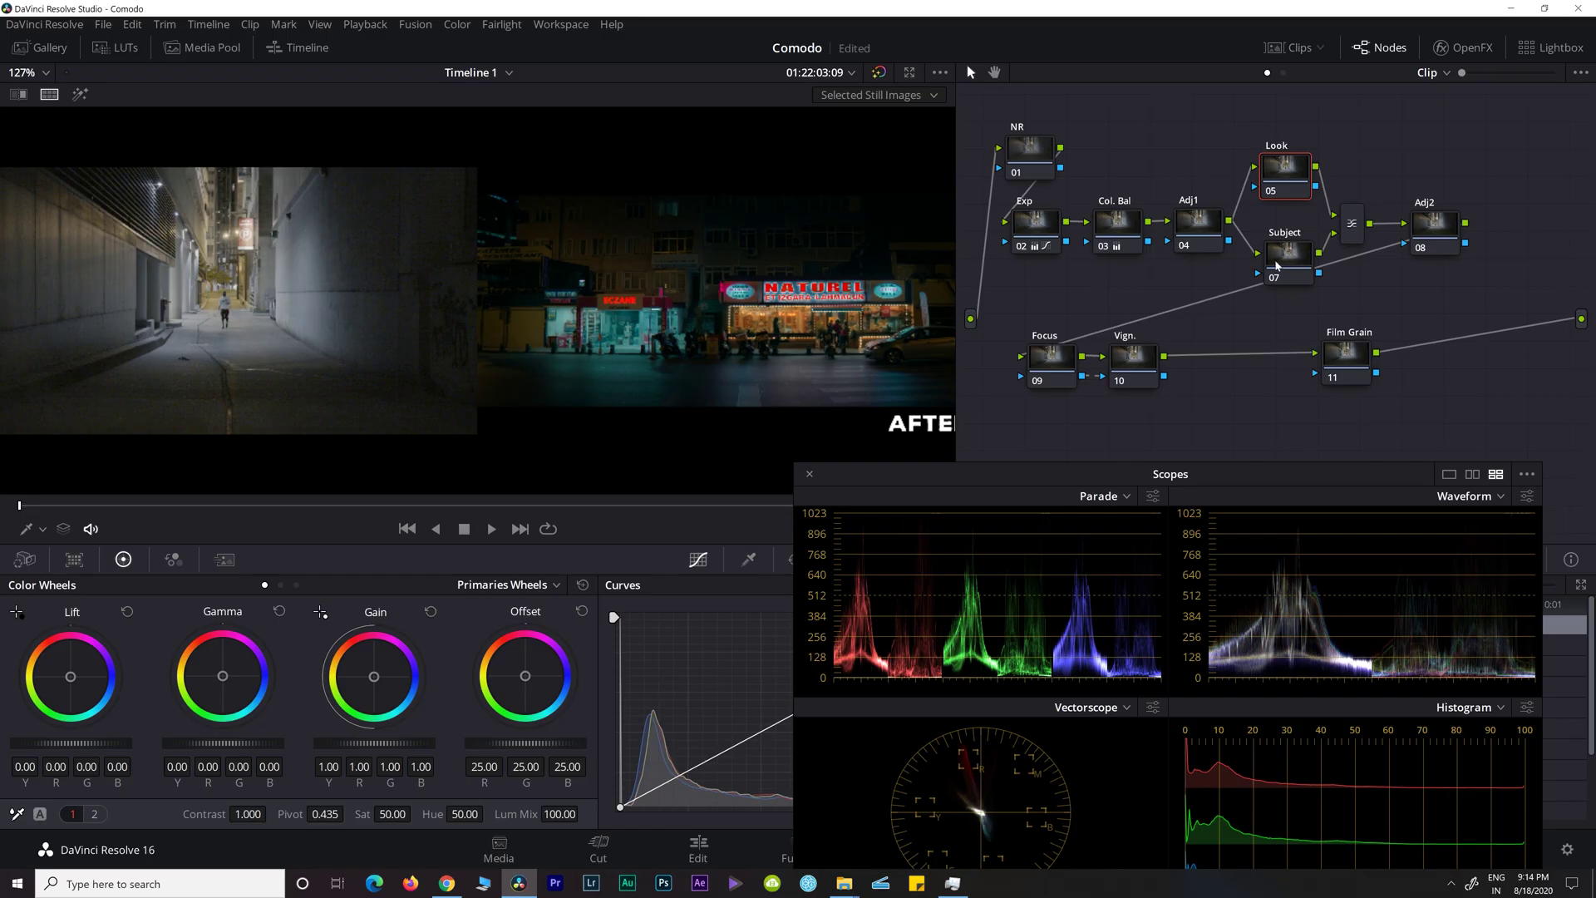
click(1284, 263)
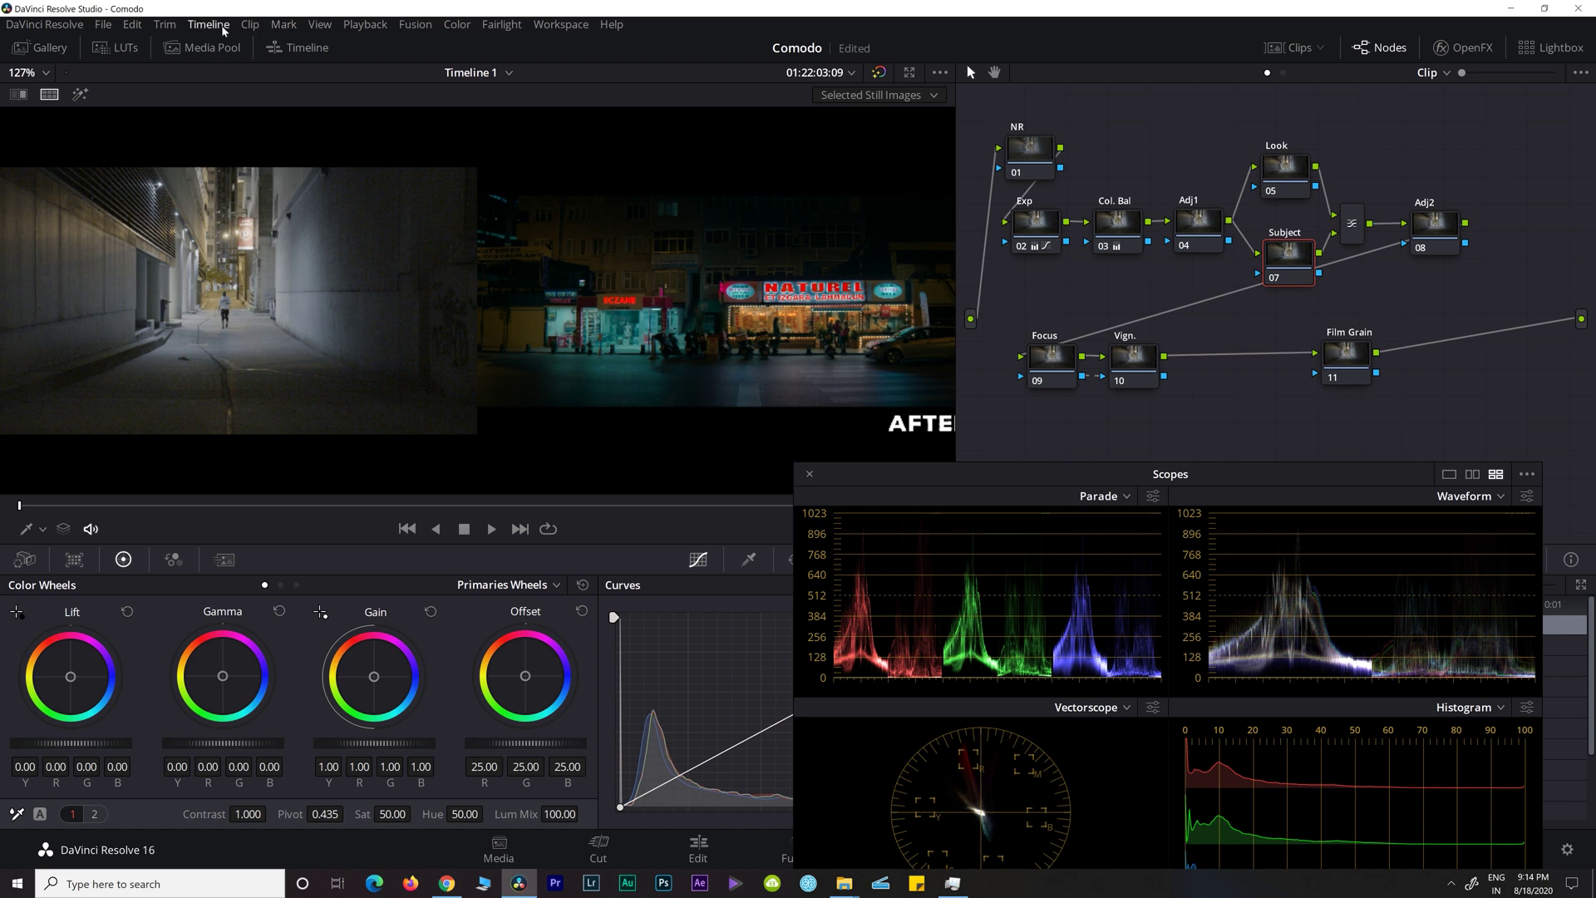
Apply the Color > Presets > Six Vector - Yellow selection to the Subject node
click(456, 25)
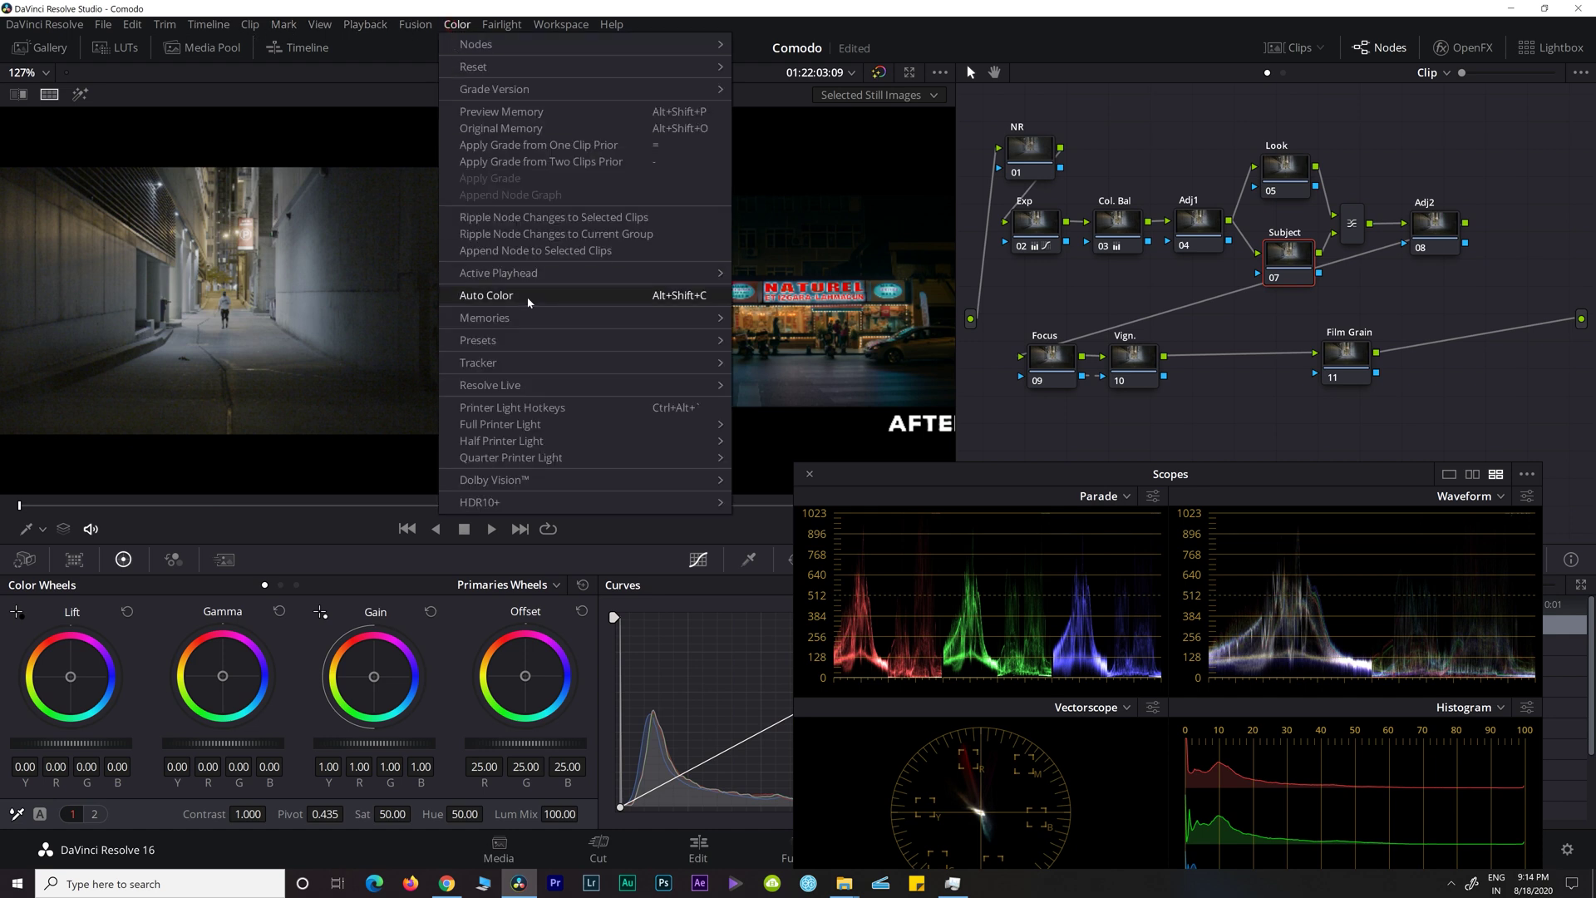
mouse_move(556, 344)
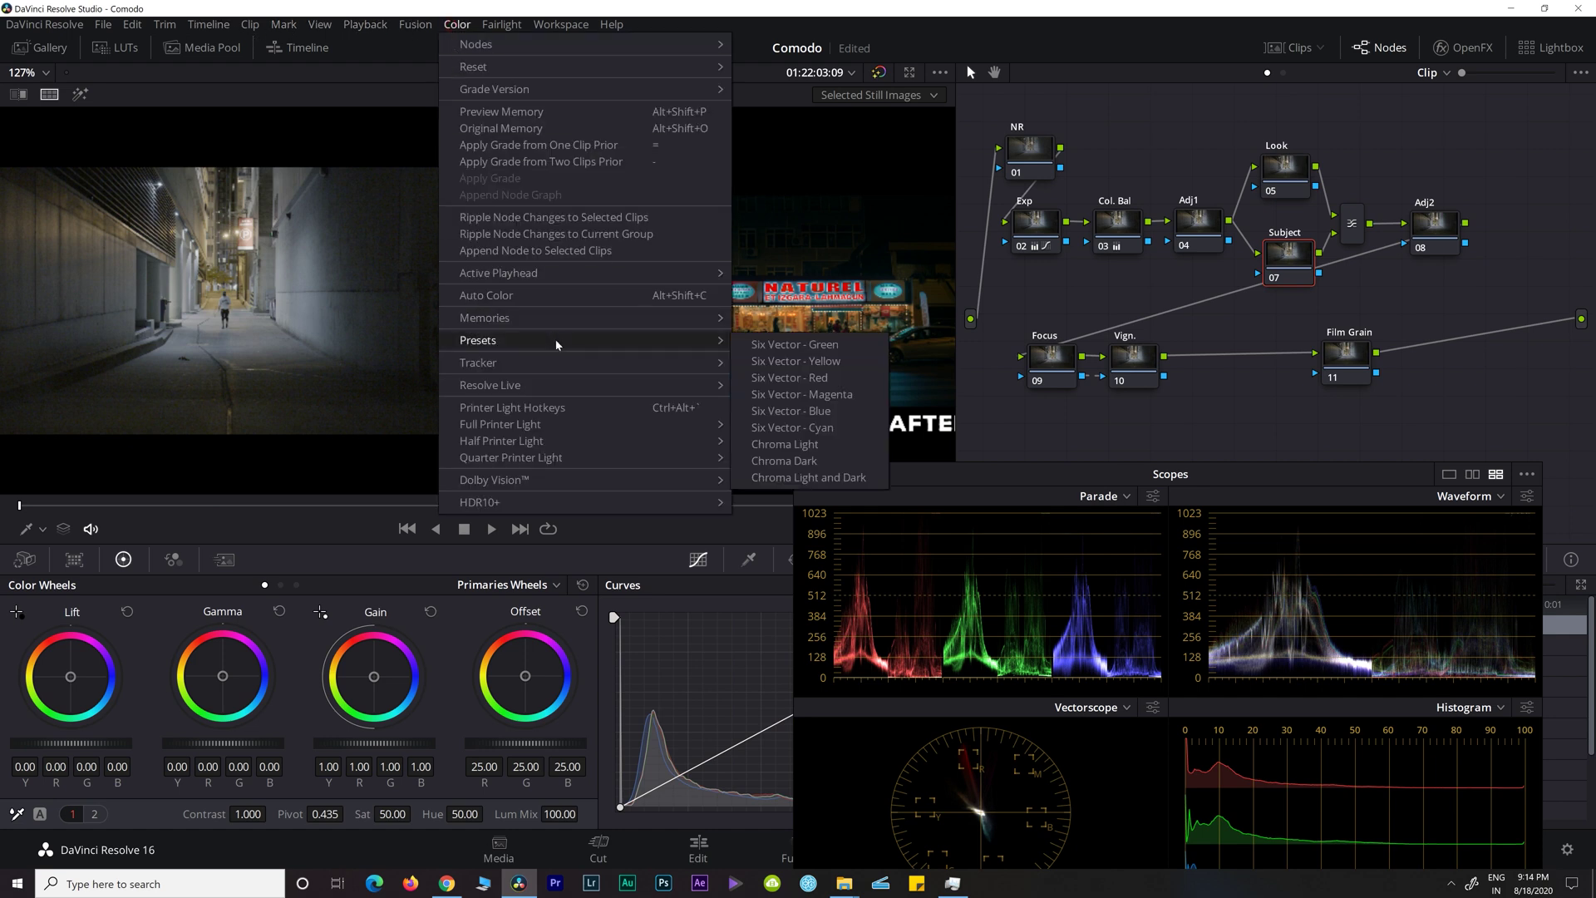
click(846, 363)
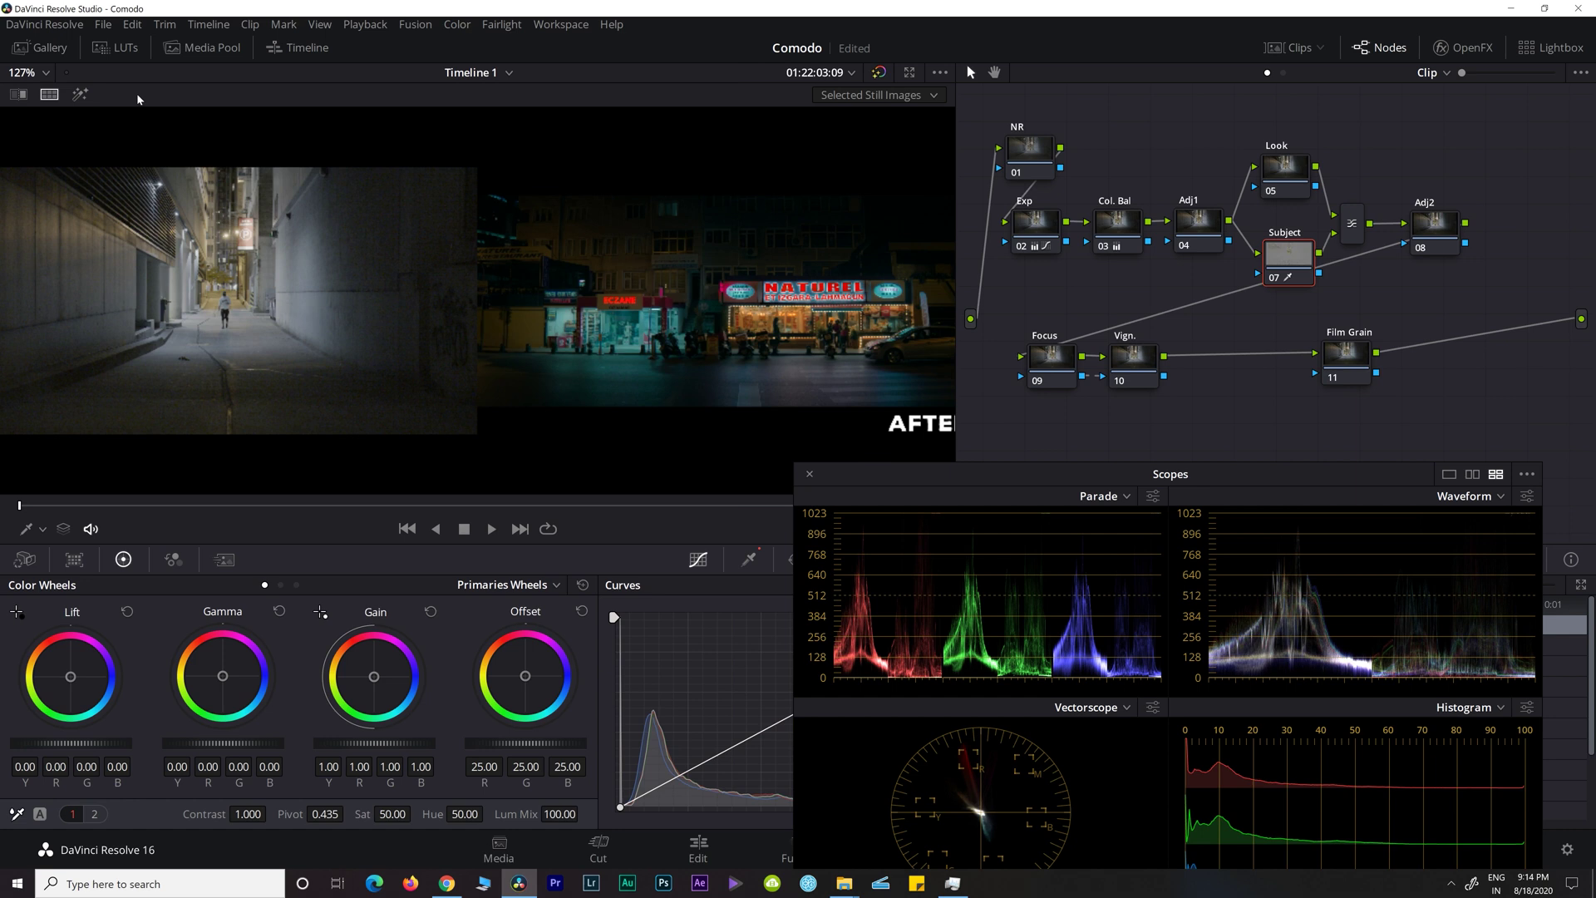
Preview the matte without split screen and widen the Hue qualifier width to about 48
click(49, 94)
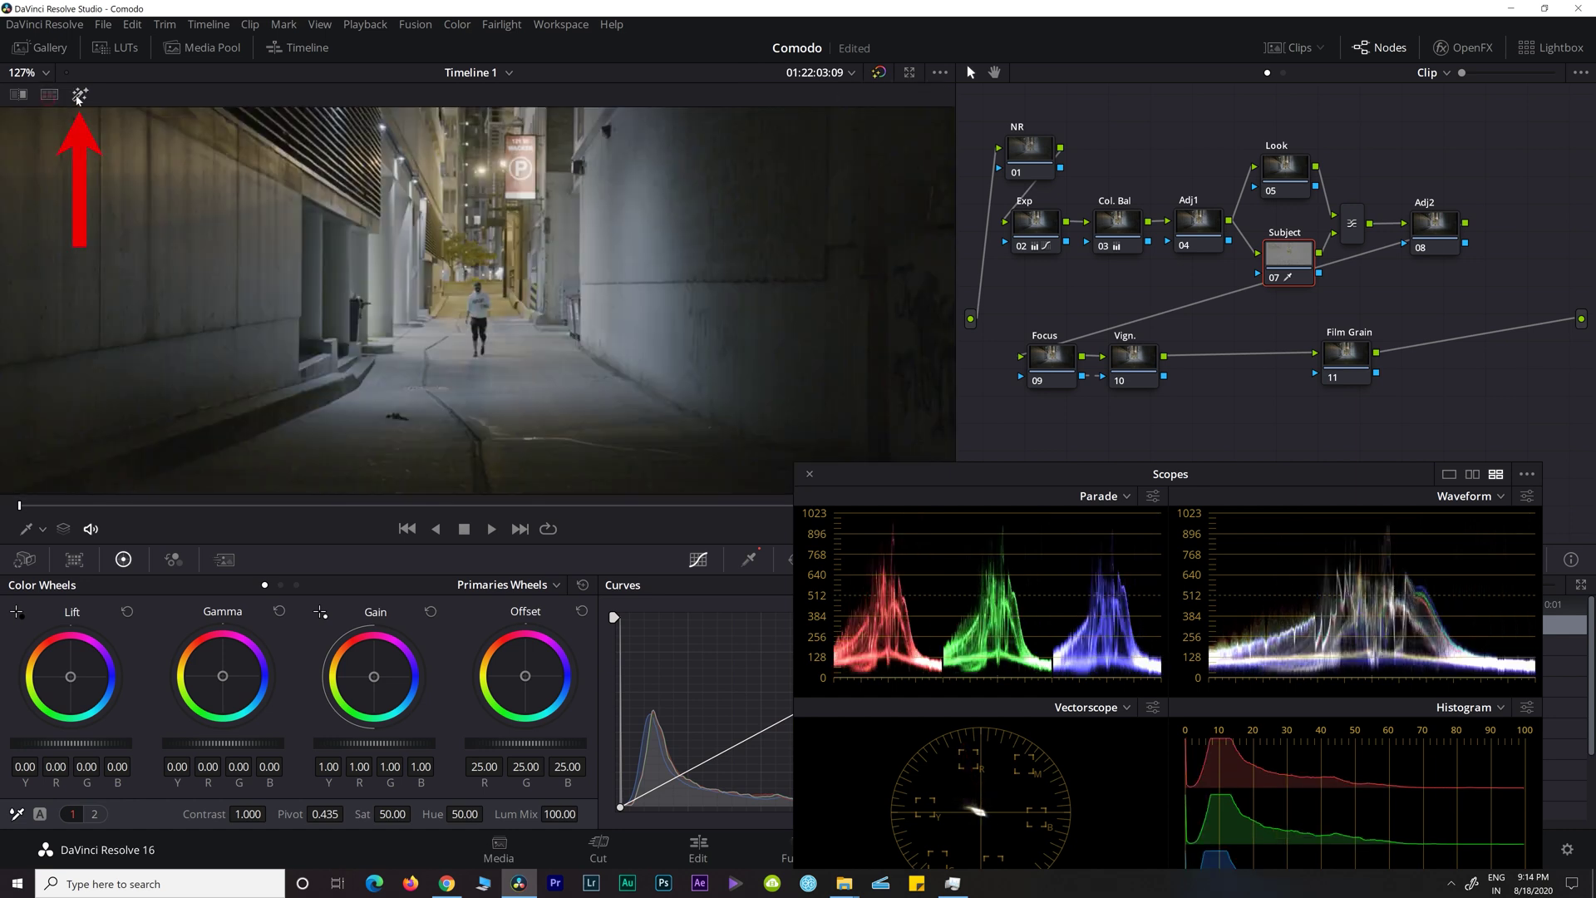
click(80, 94)
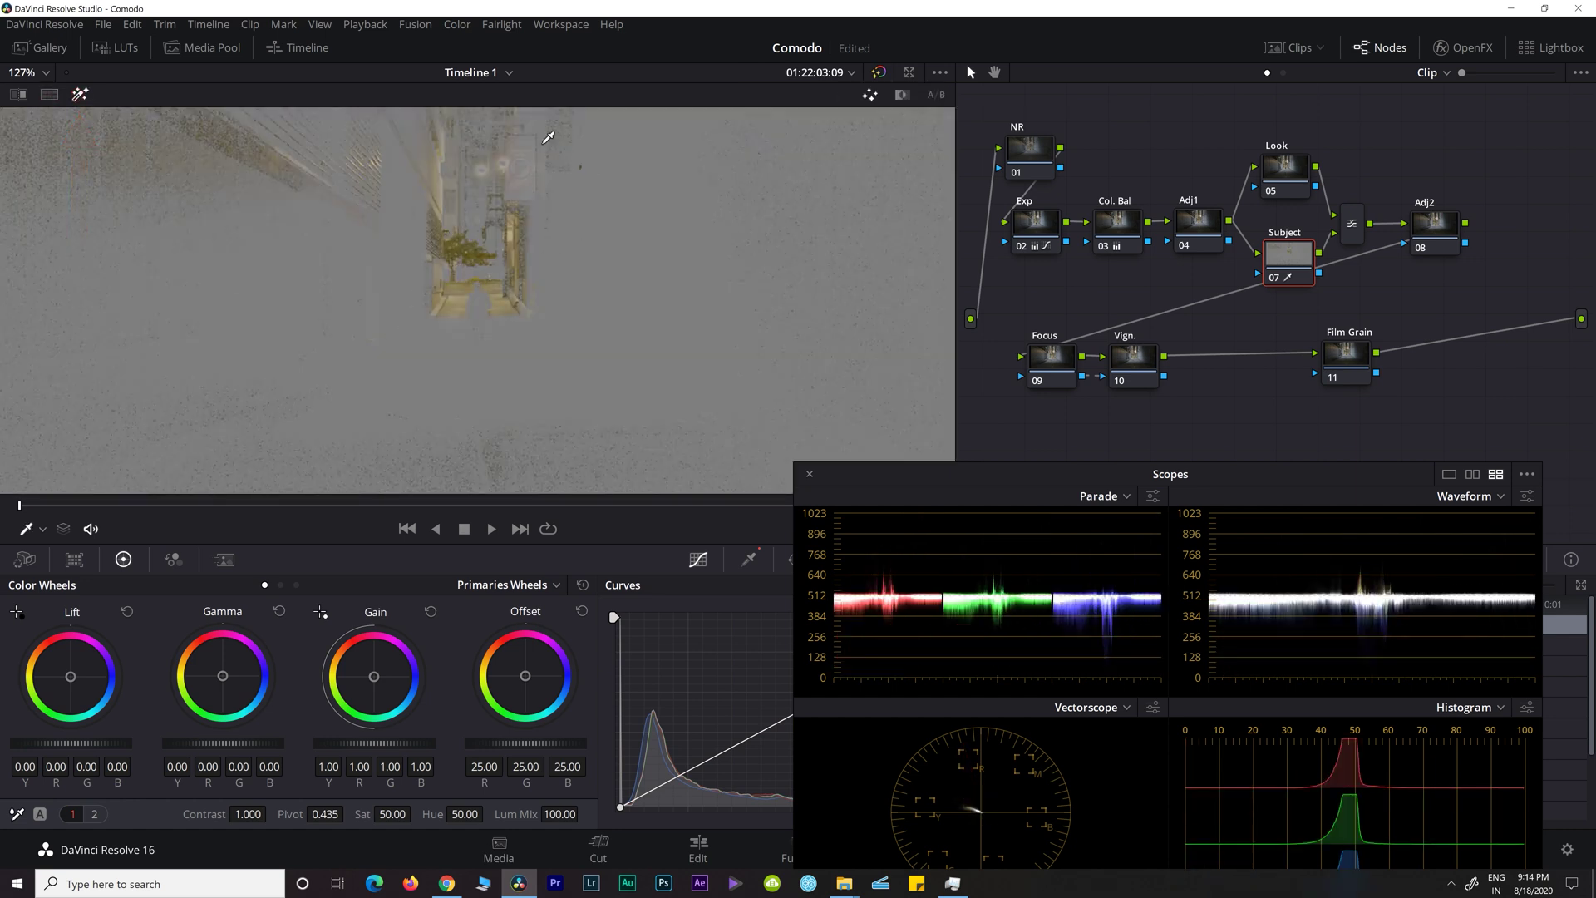
click(1014, 481)
drag(1213, 486, 1495, 447)
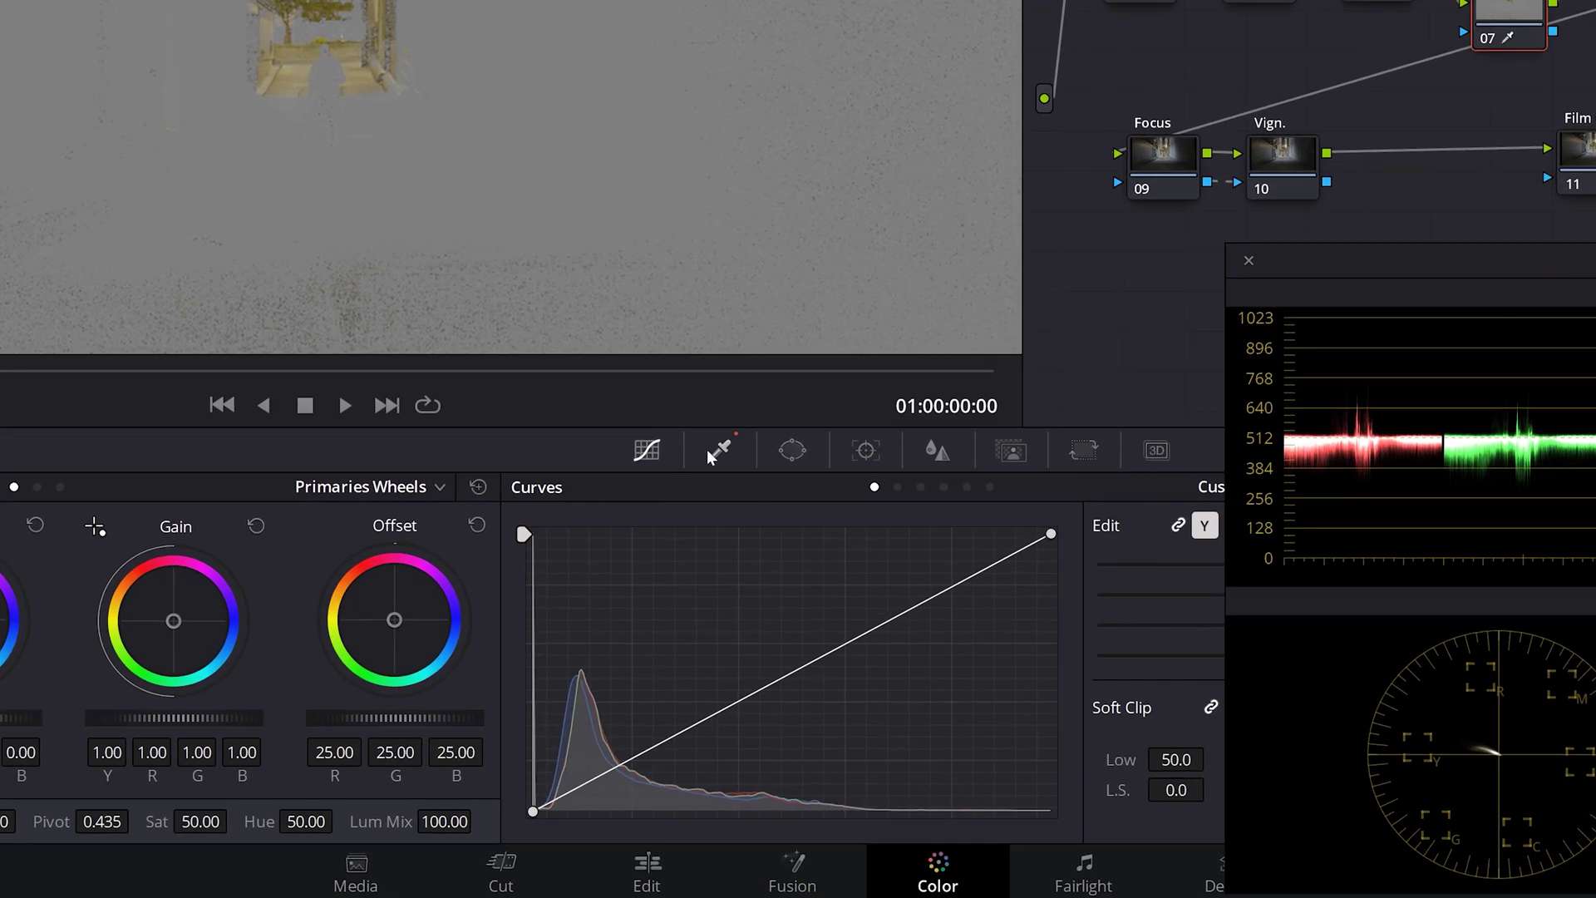
click(720, 450)
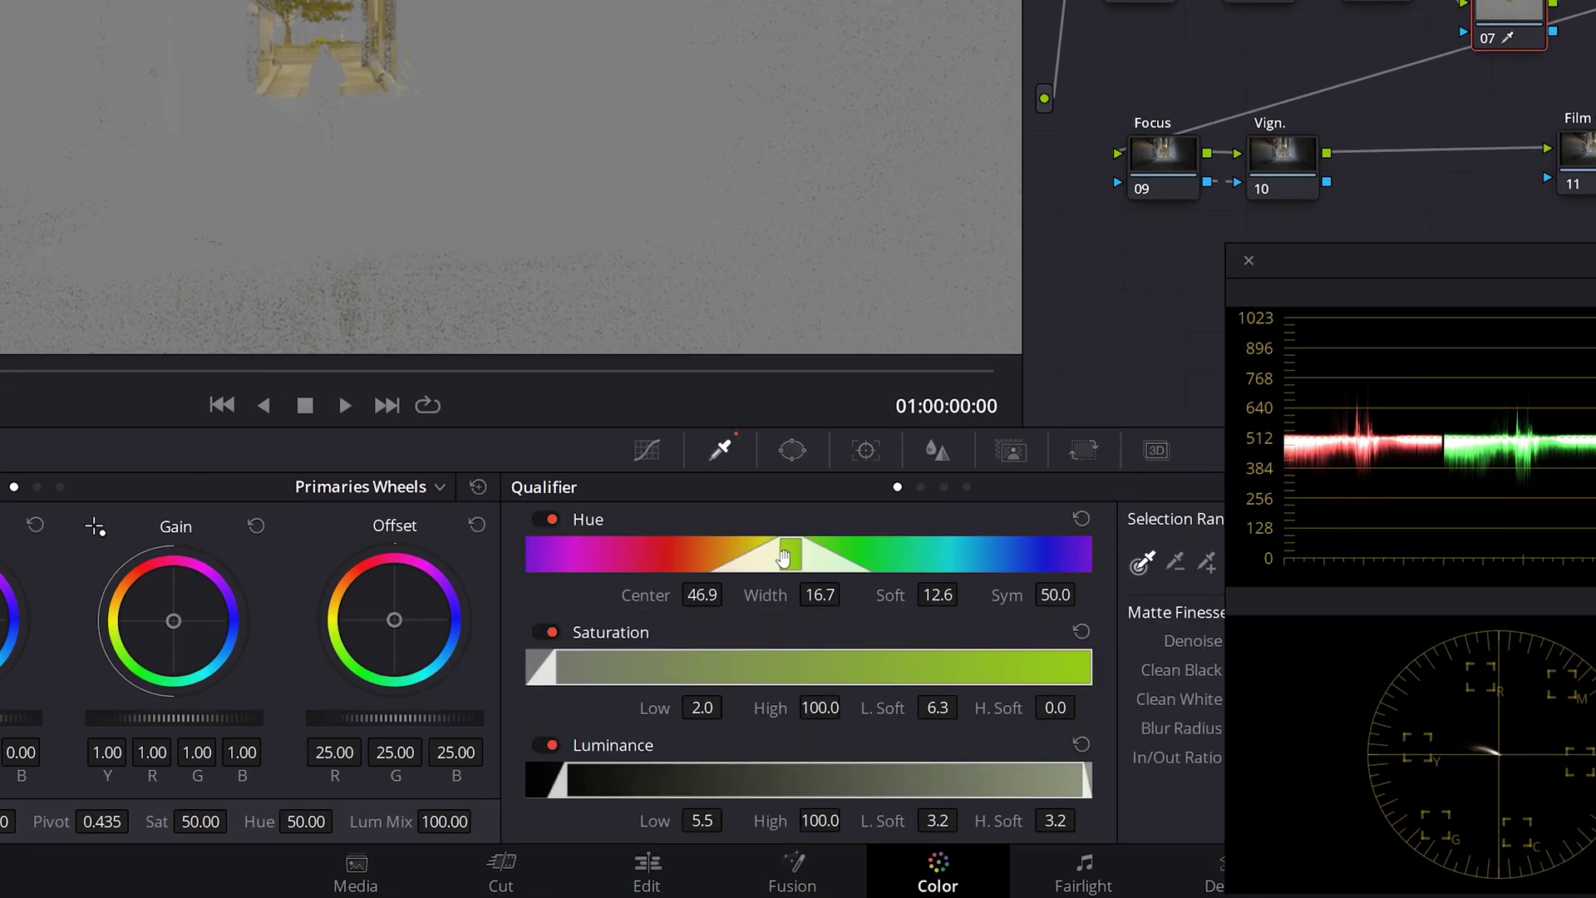
drag(777, 558, 656, 560)
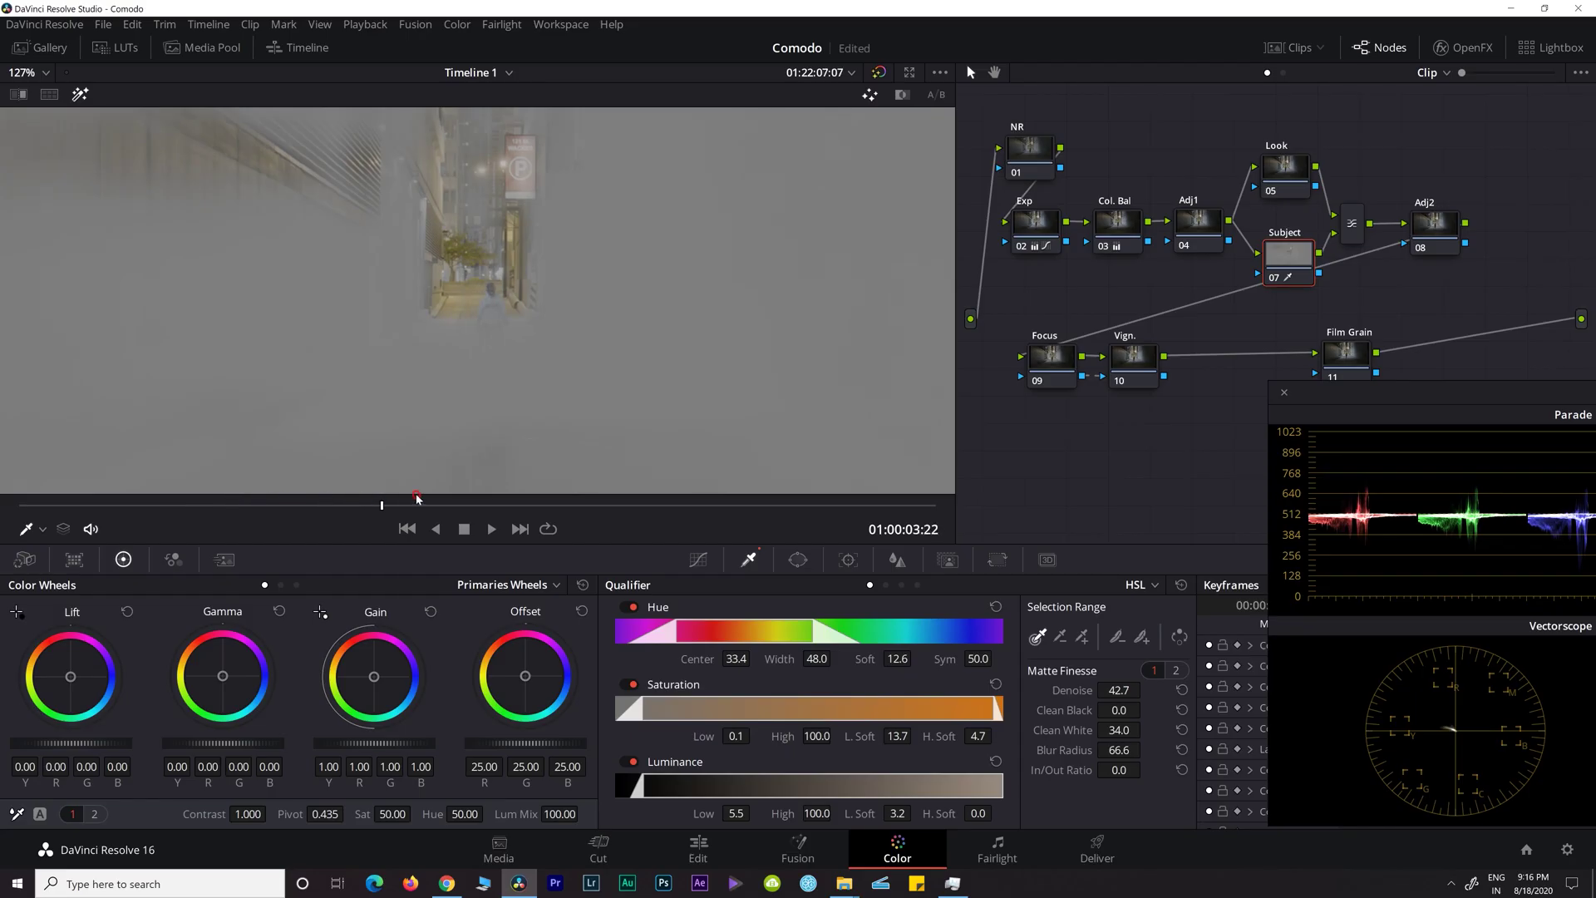
drag(488, 503, 698, 503)
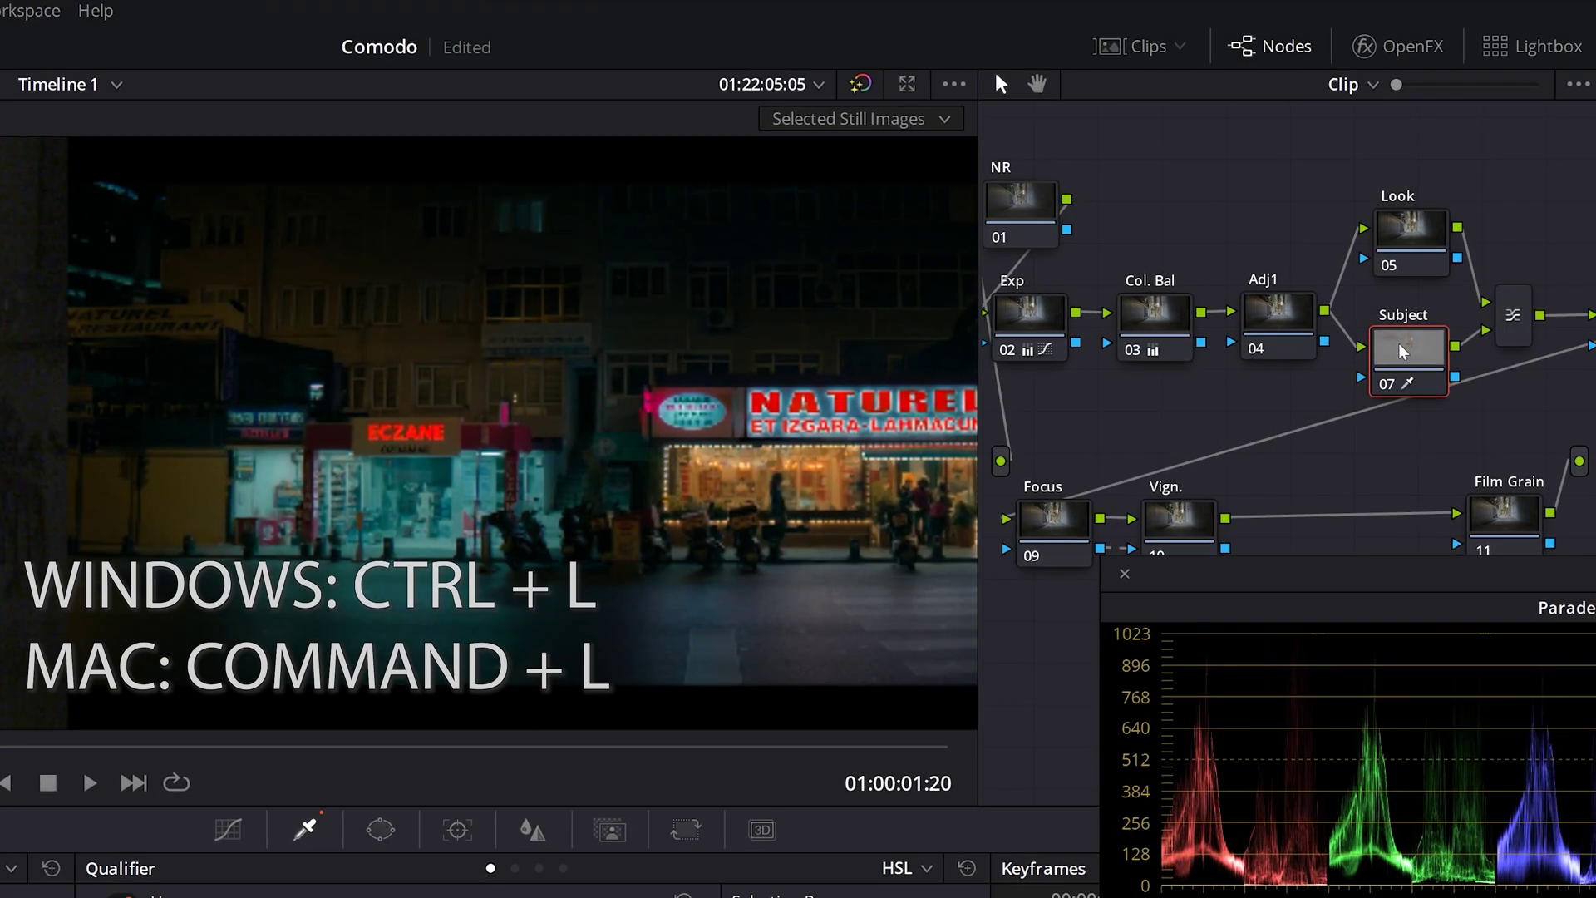
Add a parallel layer node below Subject with Ctrl+L and label it 'Red sign'
key(ctrl+l)
right_click(1451, 309)
key(Escape)
text(Red sign)
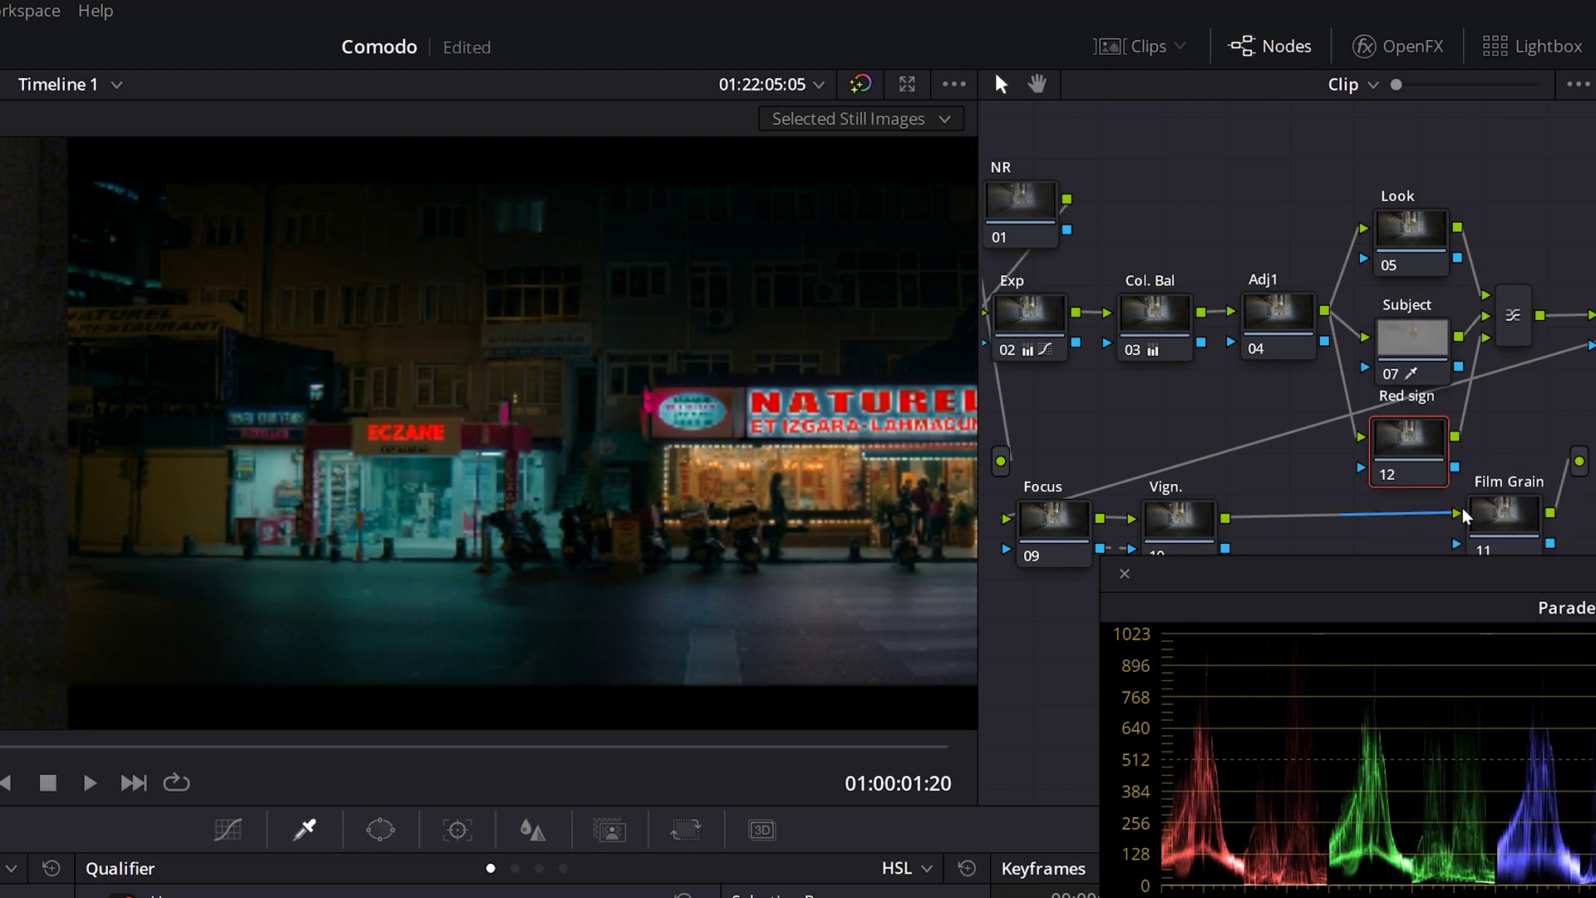
key(Return)
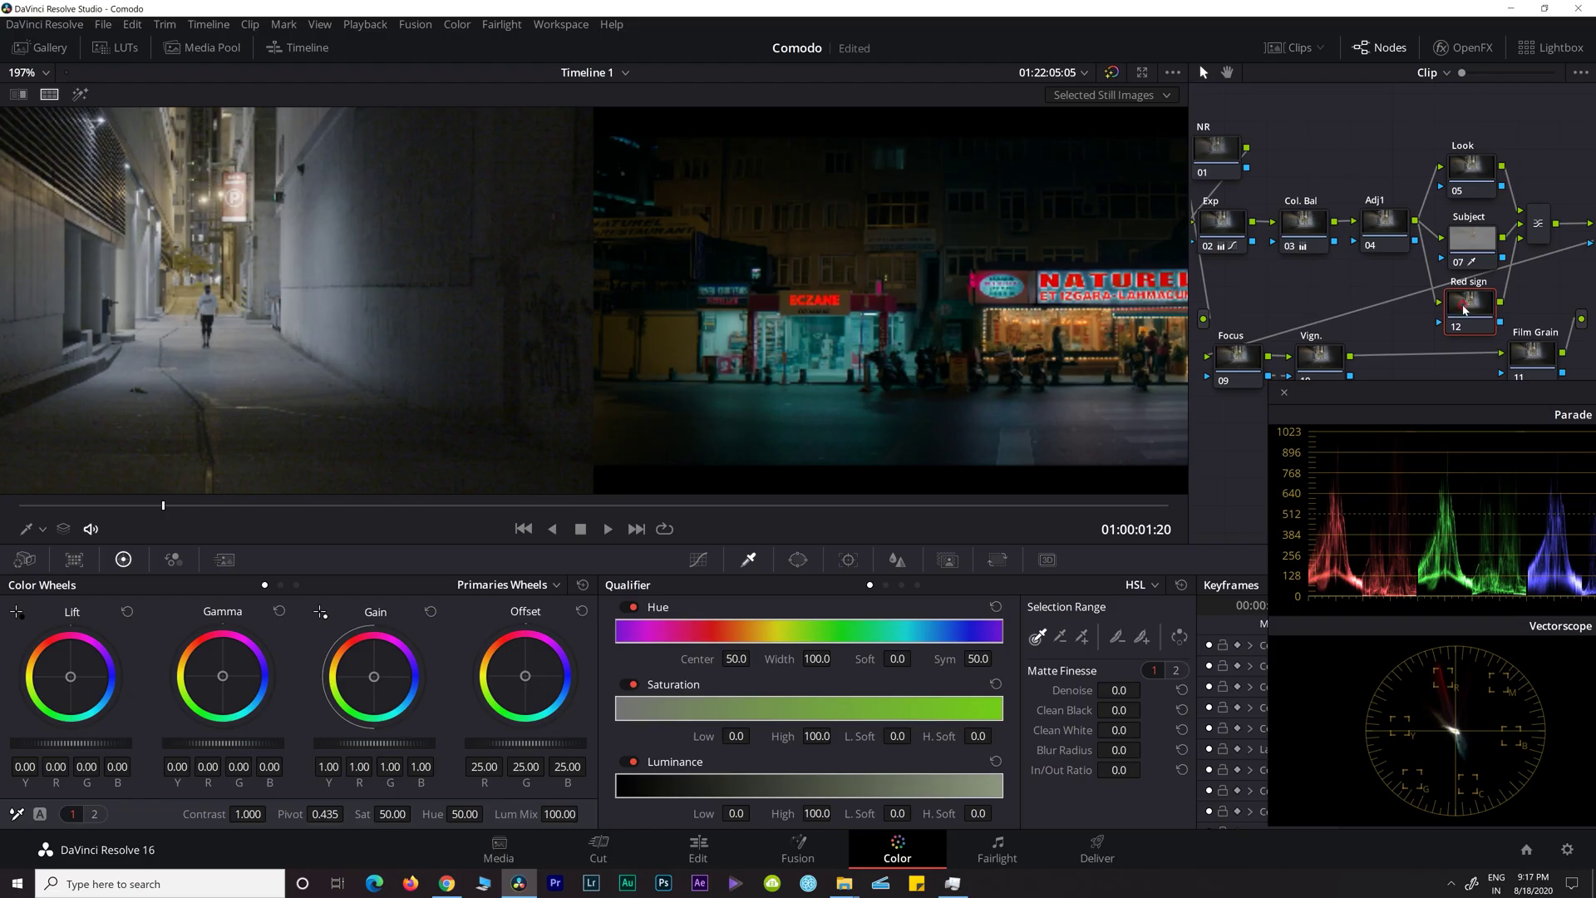
Apply the Six Vector - Red preset and refine its saturation and luminance ranges
click(457, 24)
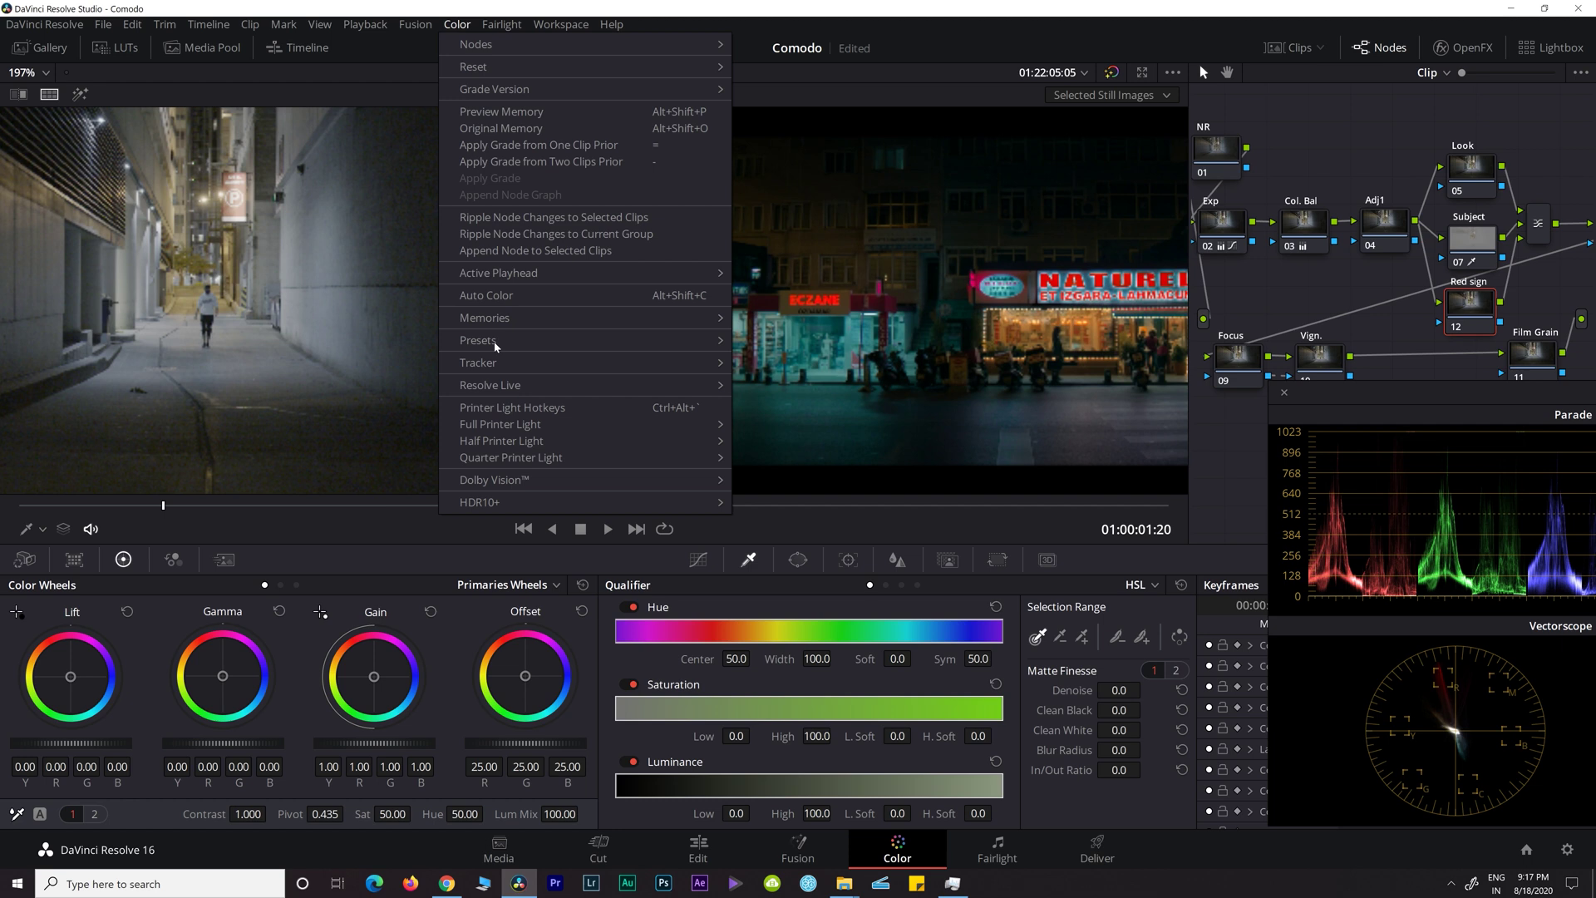
mouse_move(499, 340)
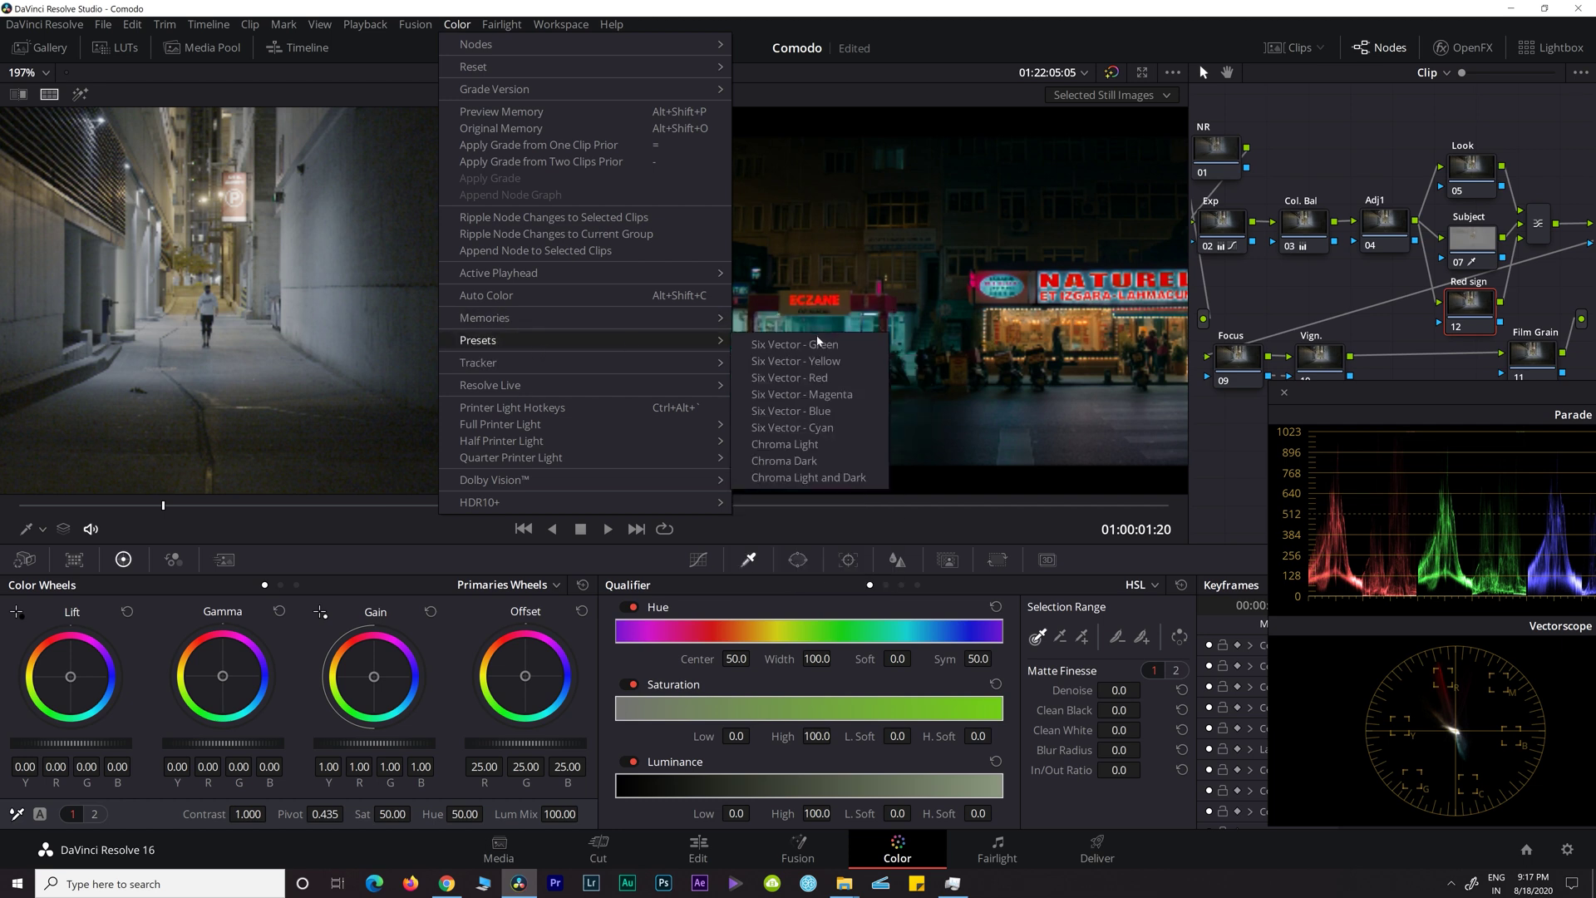
click(811, 379)
click(83, 97)
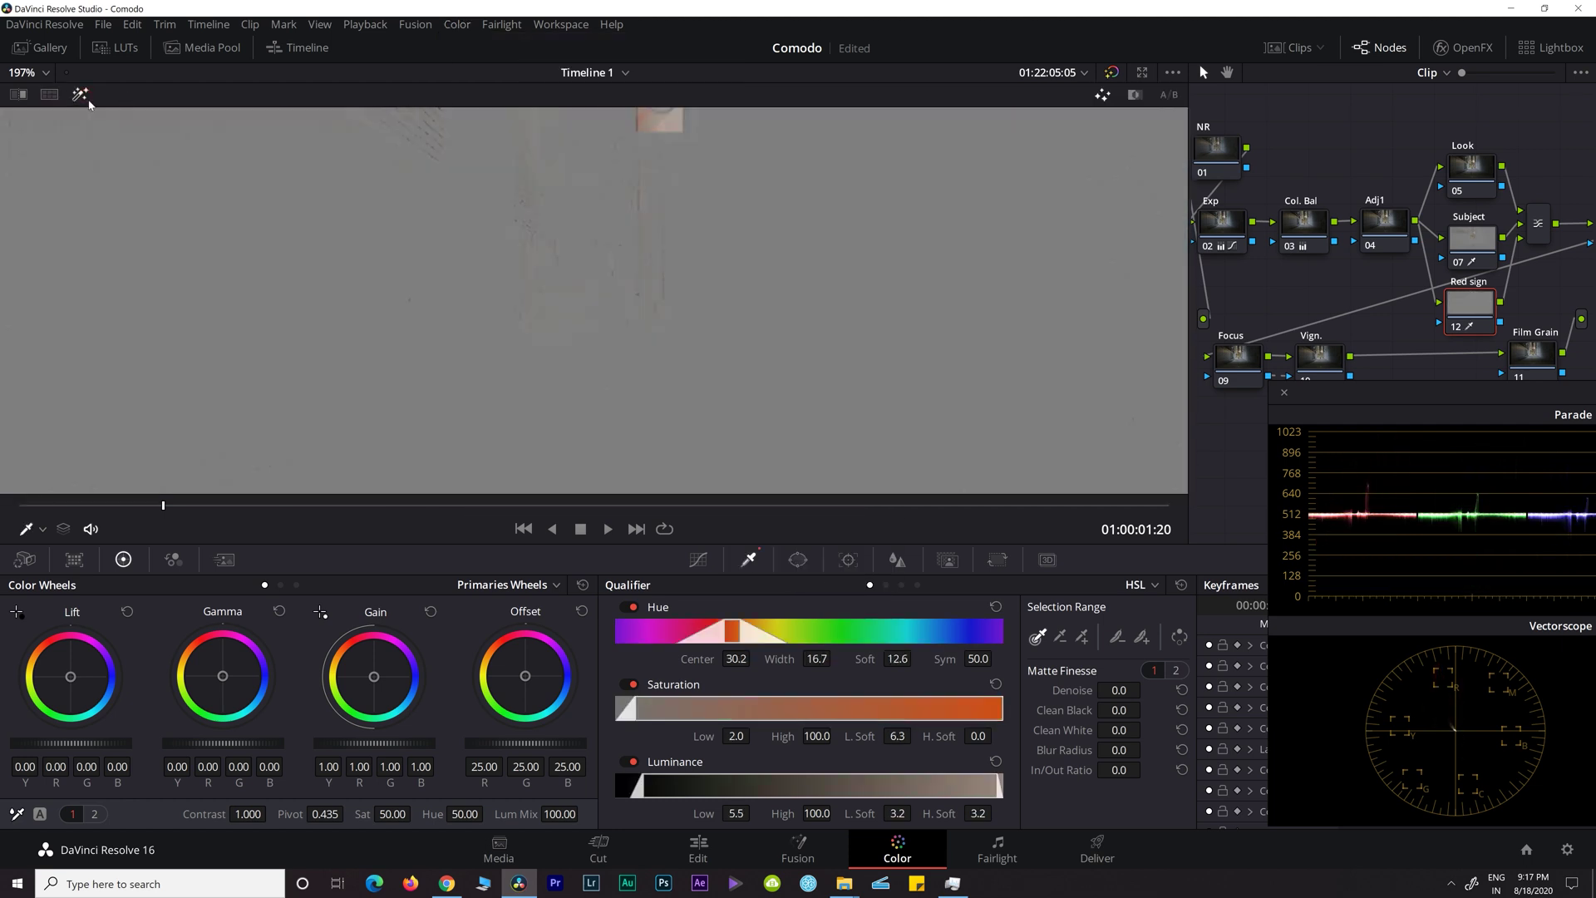
scroll(613, 271, down, 3)
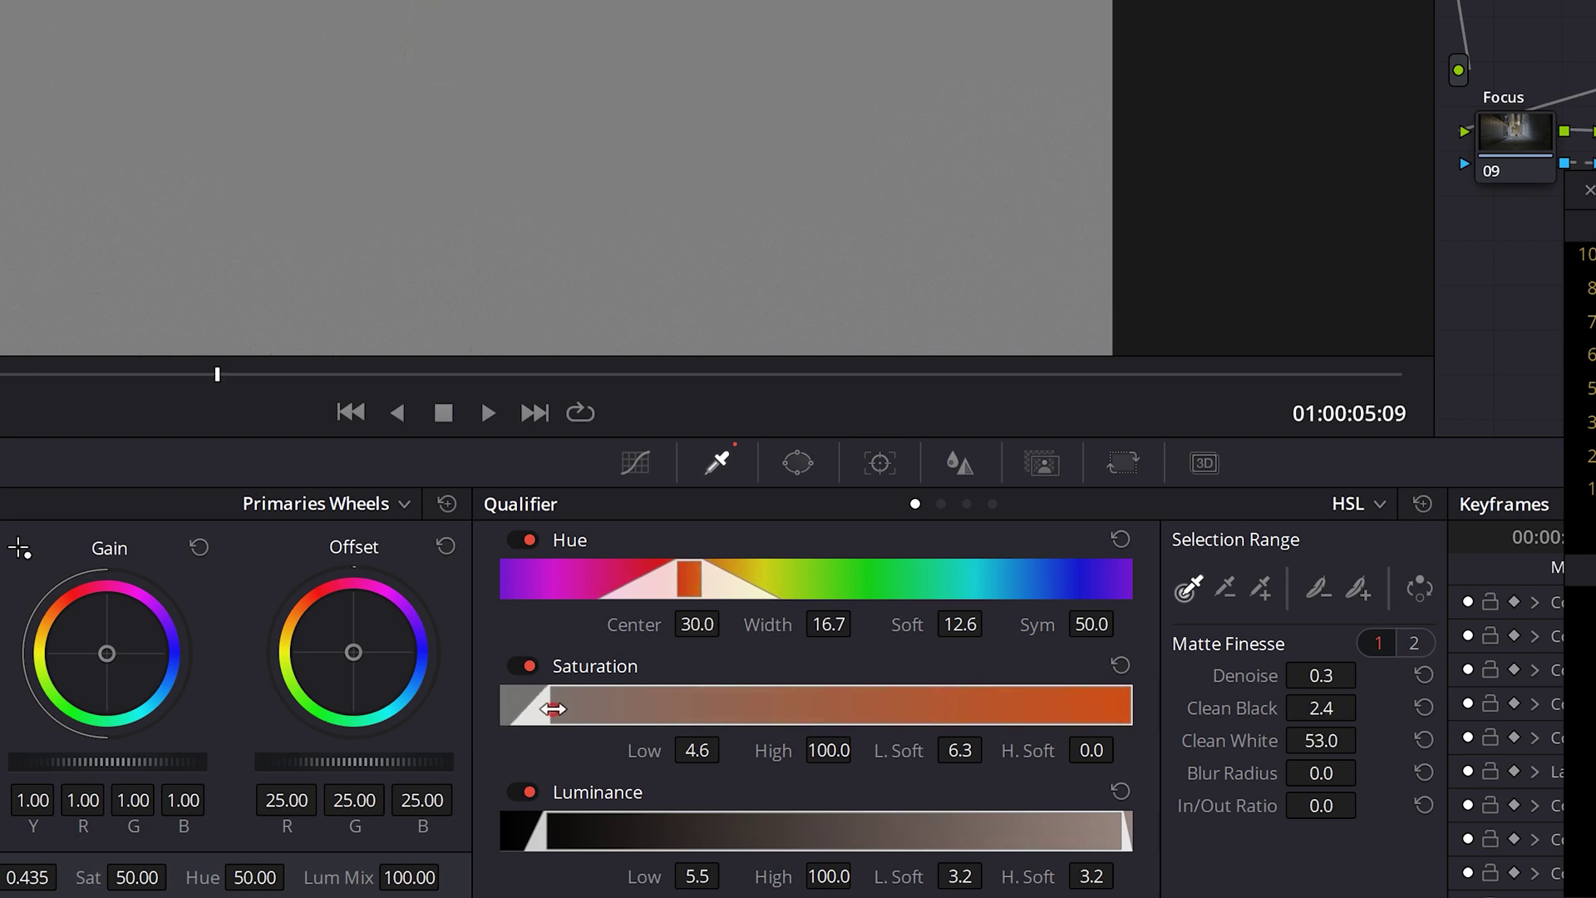
drag(553, 708, 523, 708)
drag(1131, 690, 567, 705)
drag(1127, 832, 947, 834)
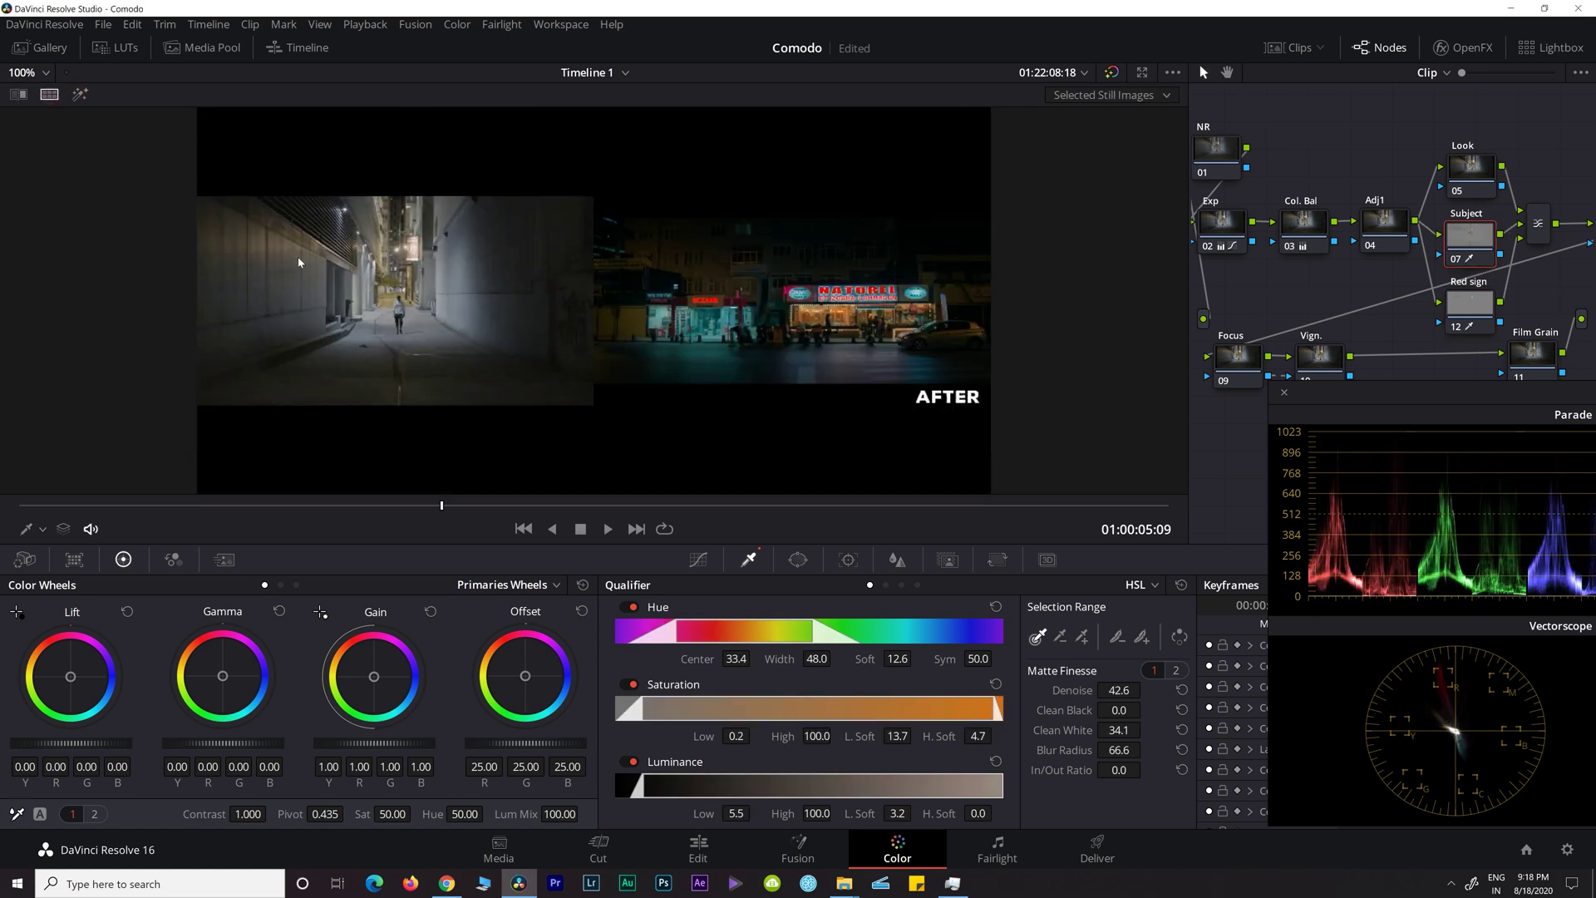
scroll(624, 308, up, 3)
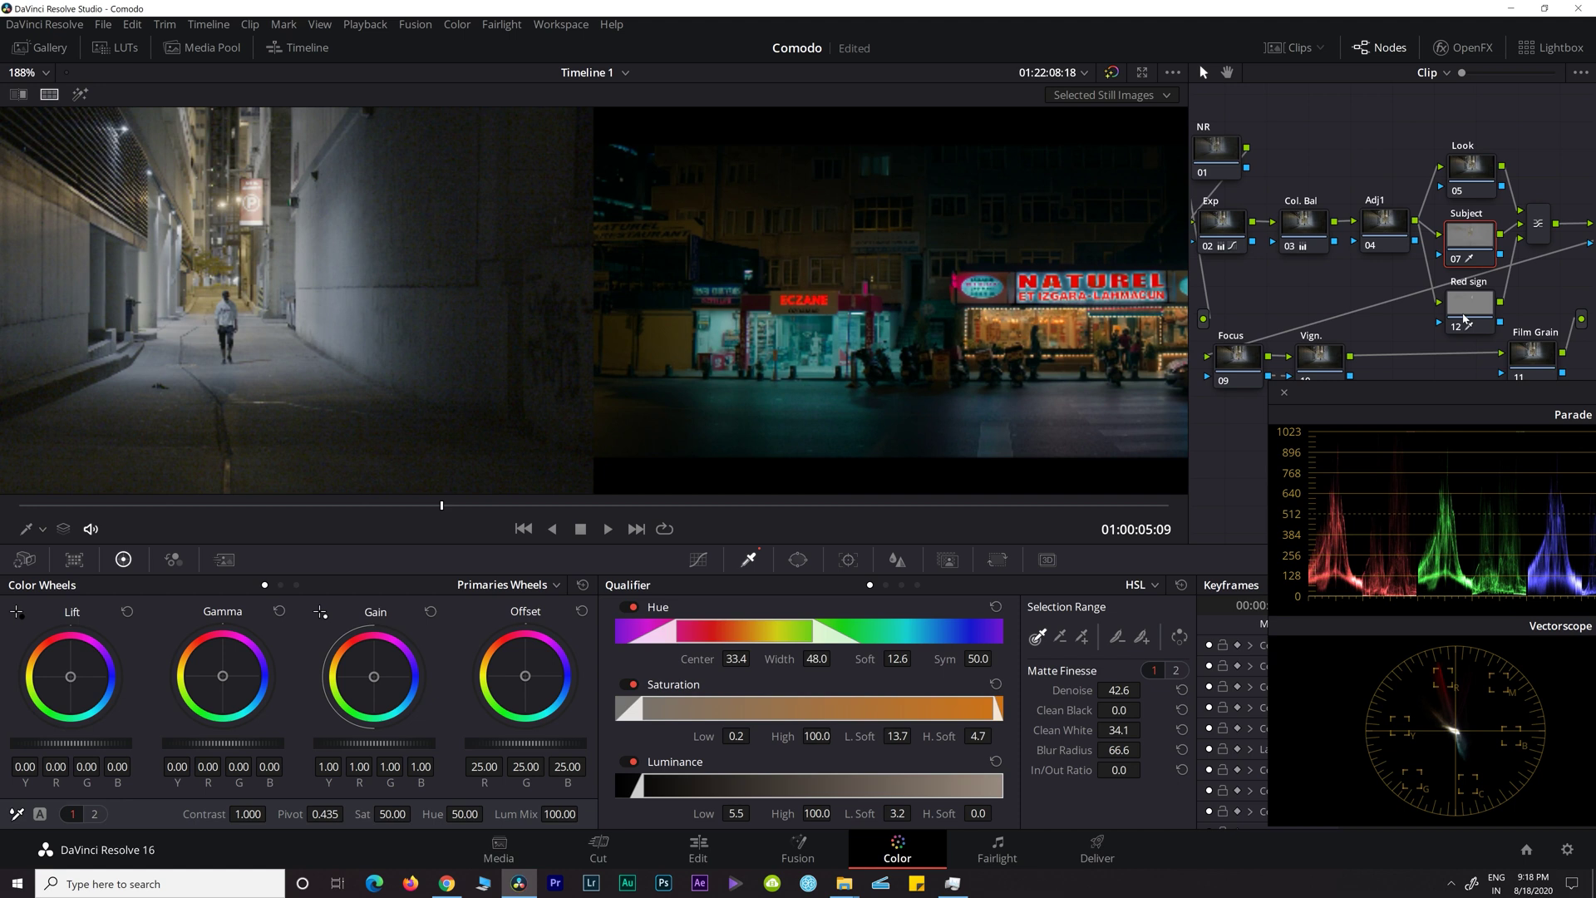
On Red sign, warm the midtones via Gamma and boost red saturation on Hue vs Sat
click(1464, 318)
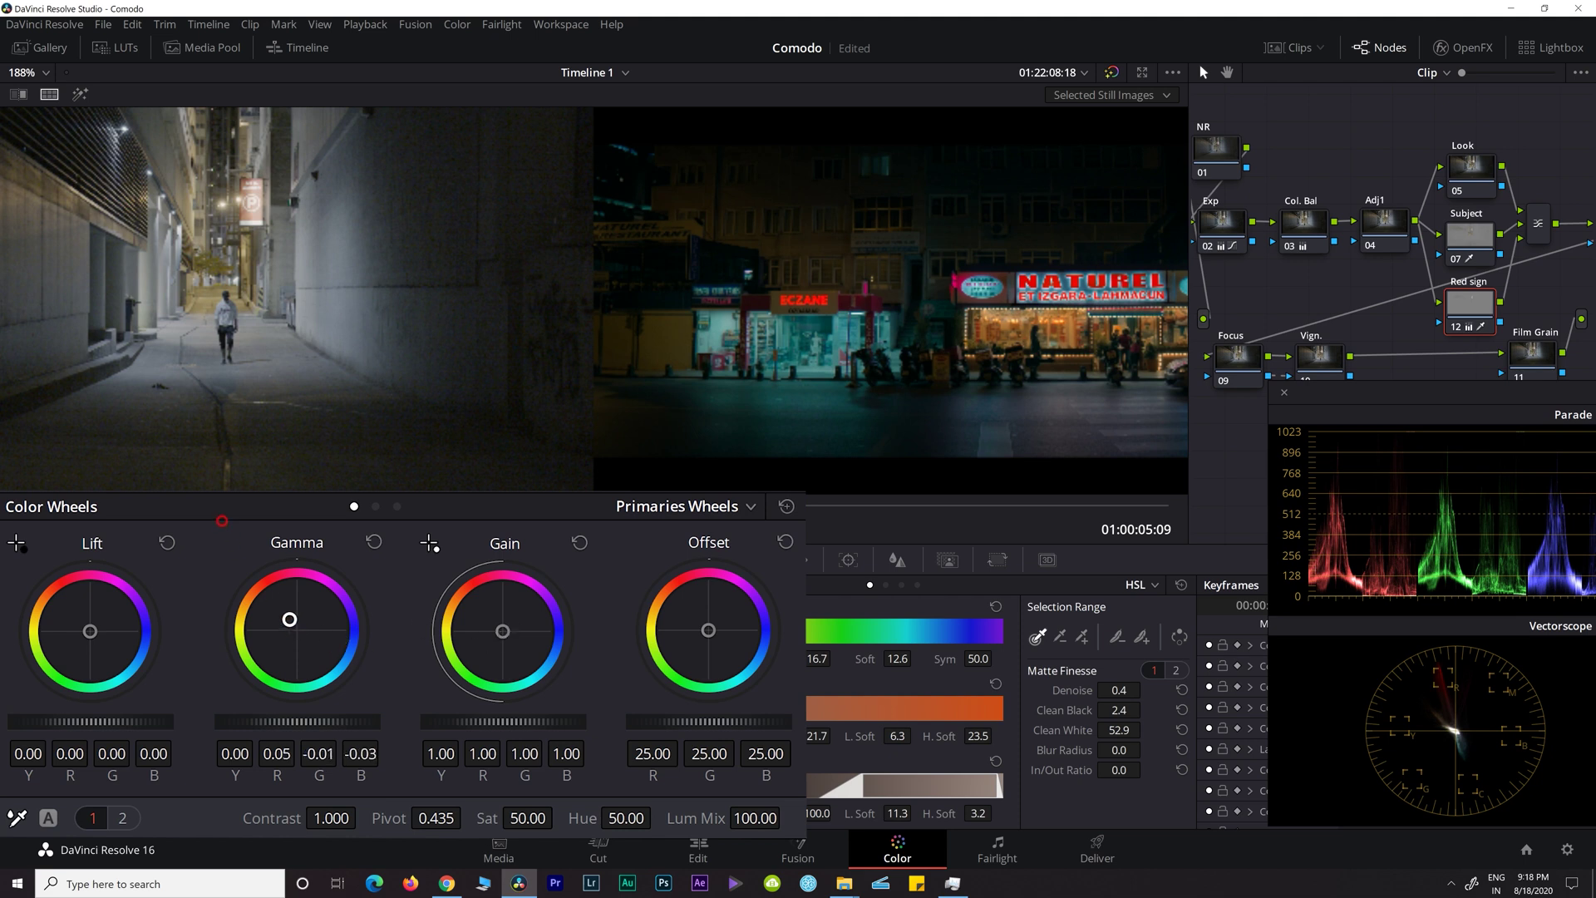
drag(222, 677, 215, 656)
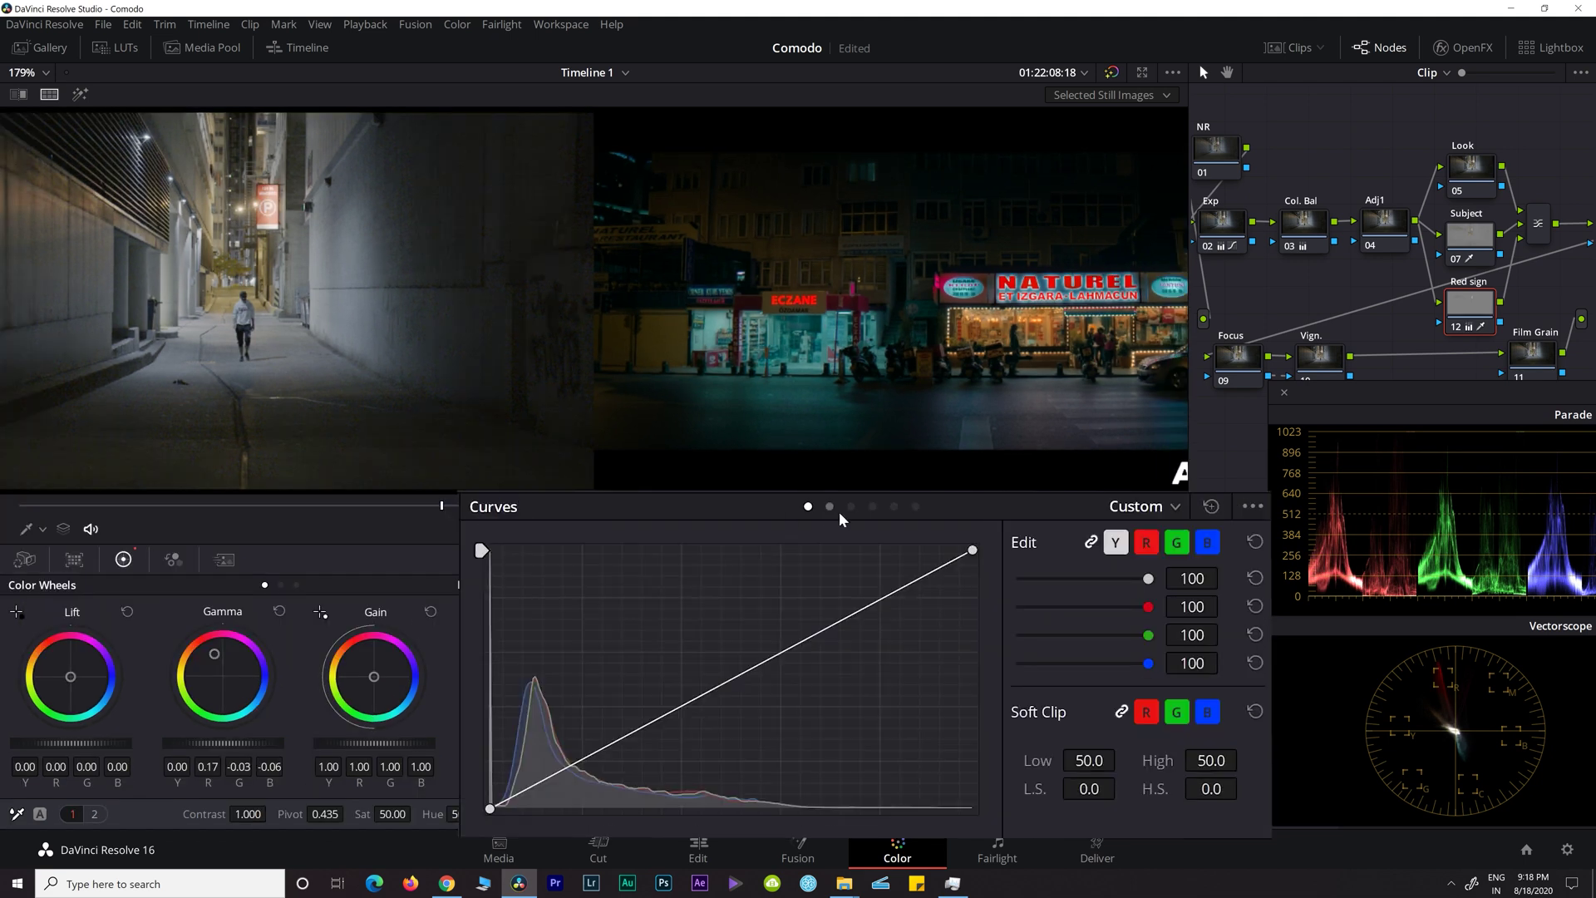
click(829, 506)
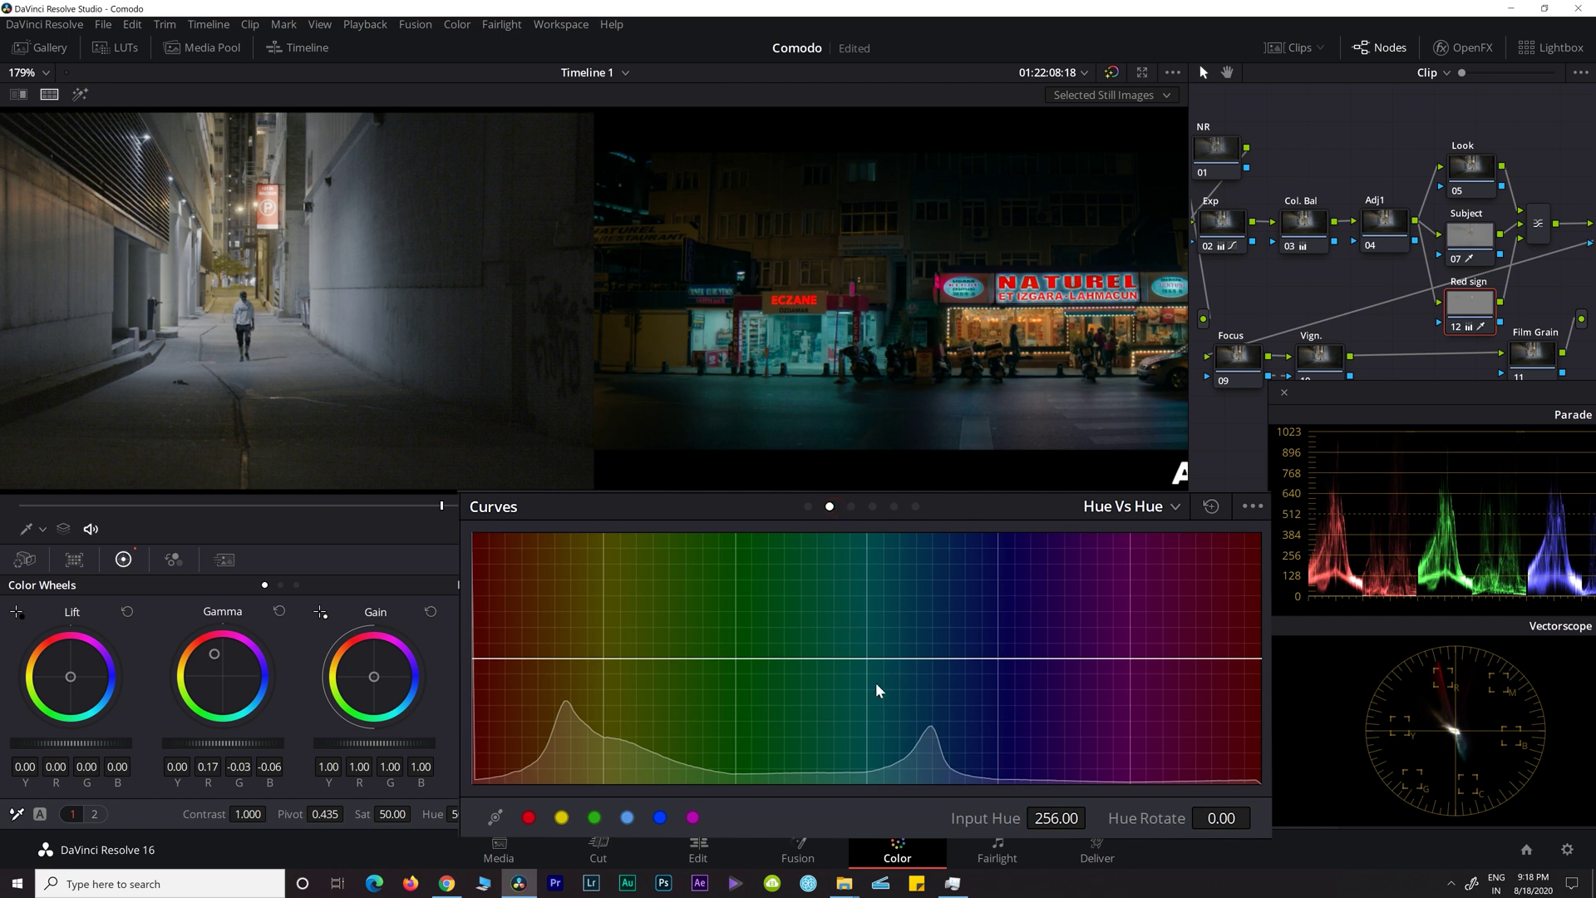
click(850, 506)
click(529, 817)
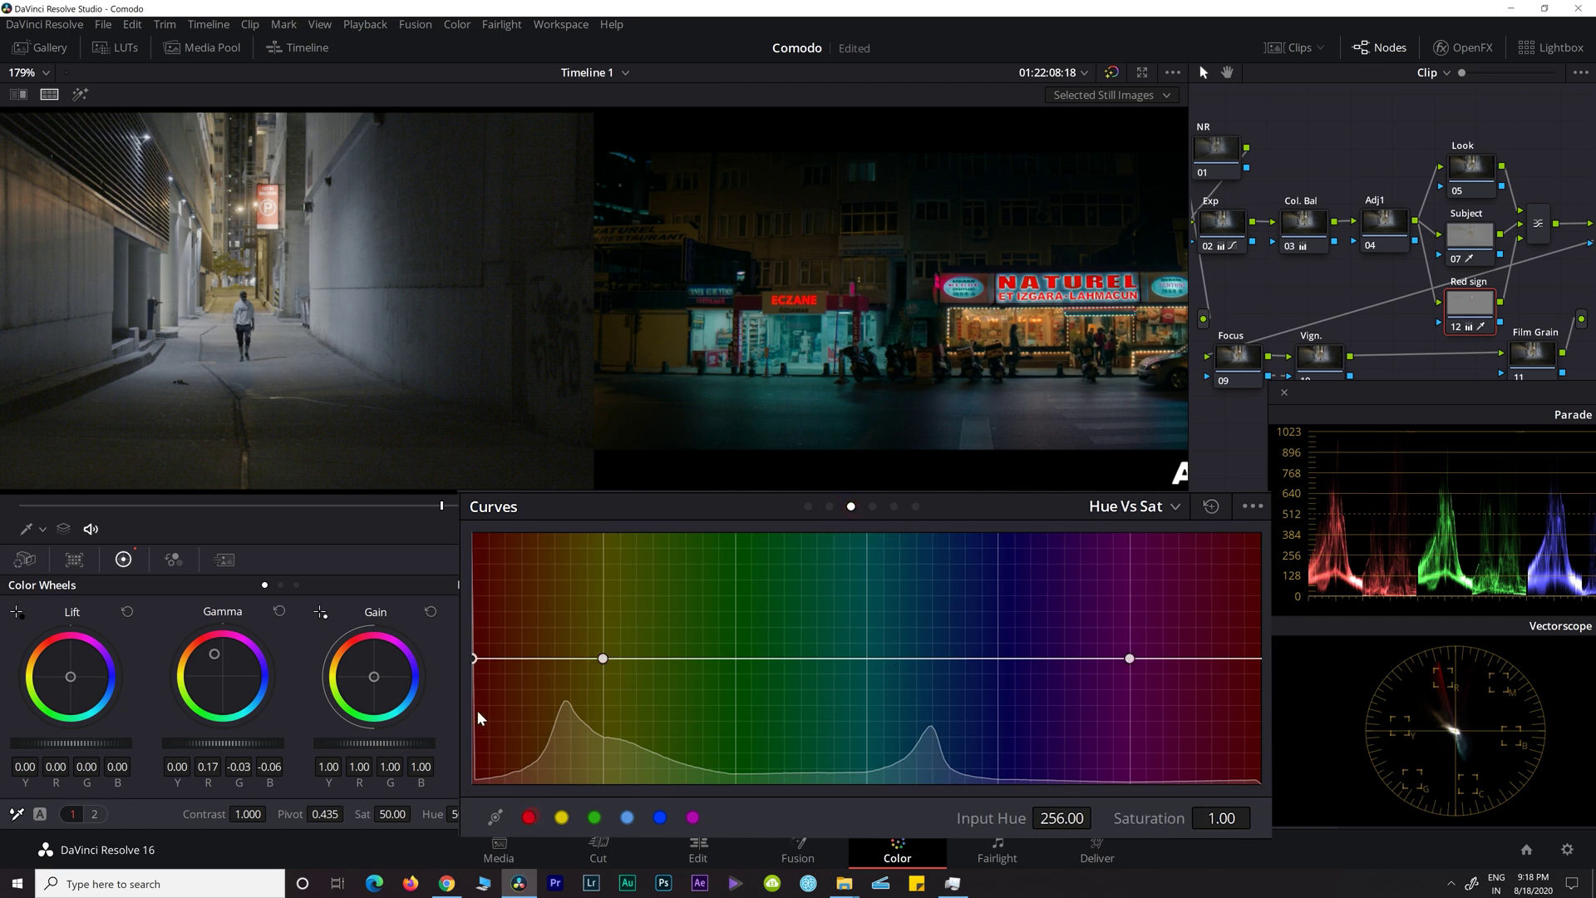
drag(477, 658, 491, 621)
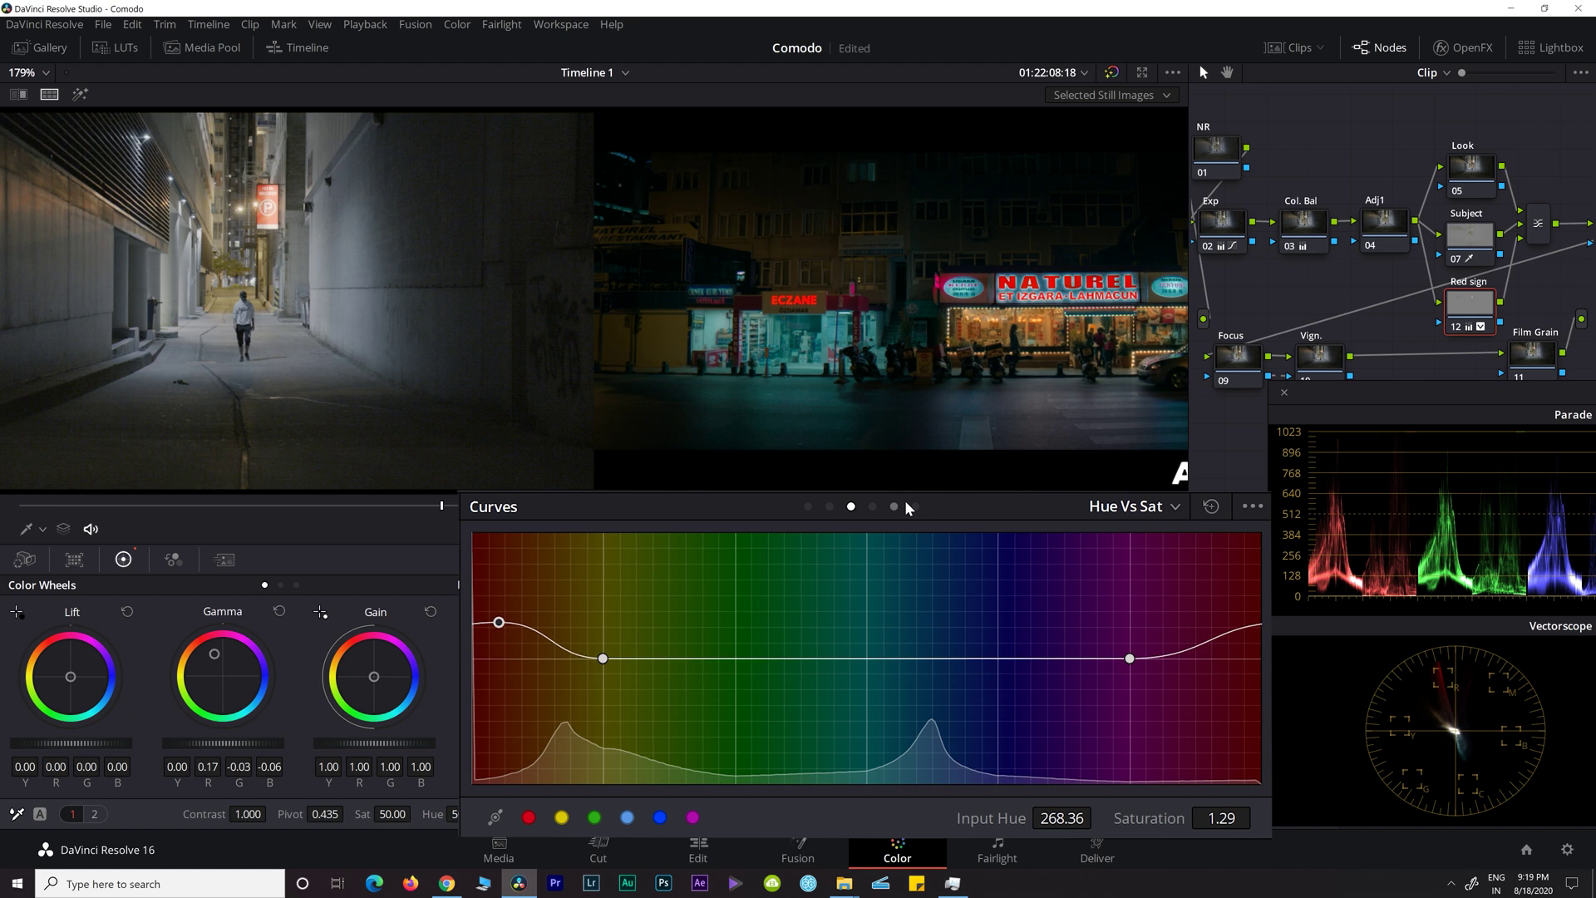
Darken the red hues and lower the yellows on the Hue vs Lum curve
click(872, 507)
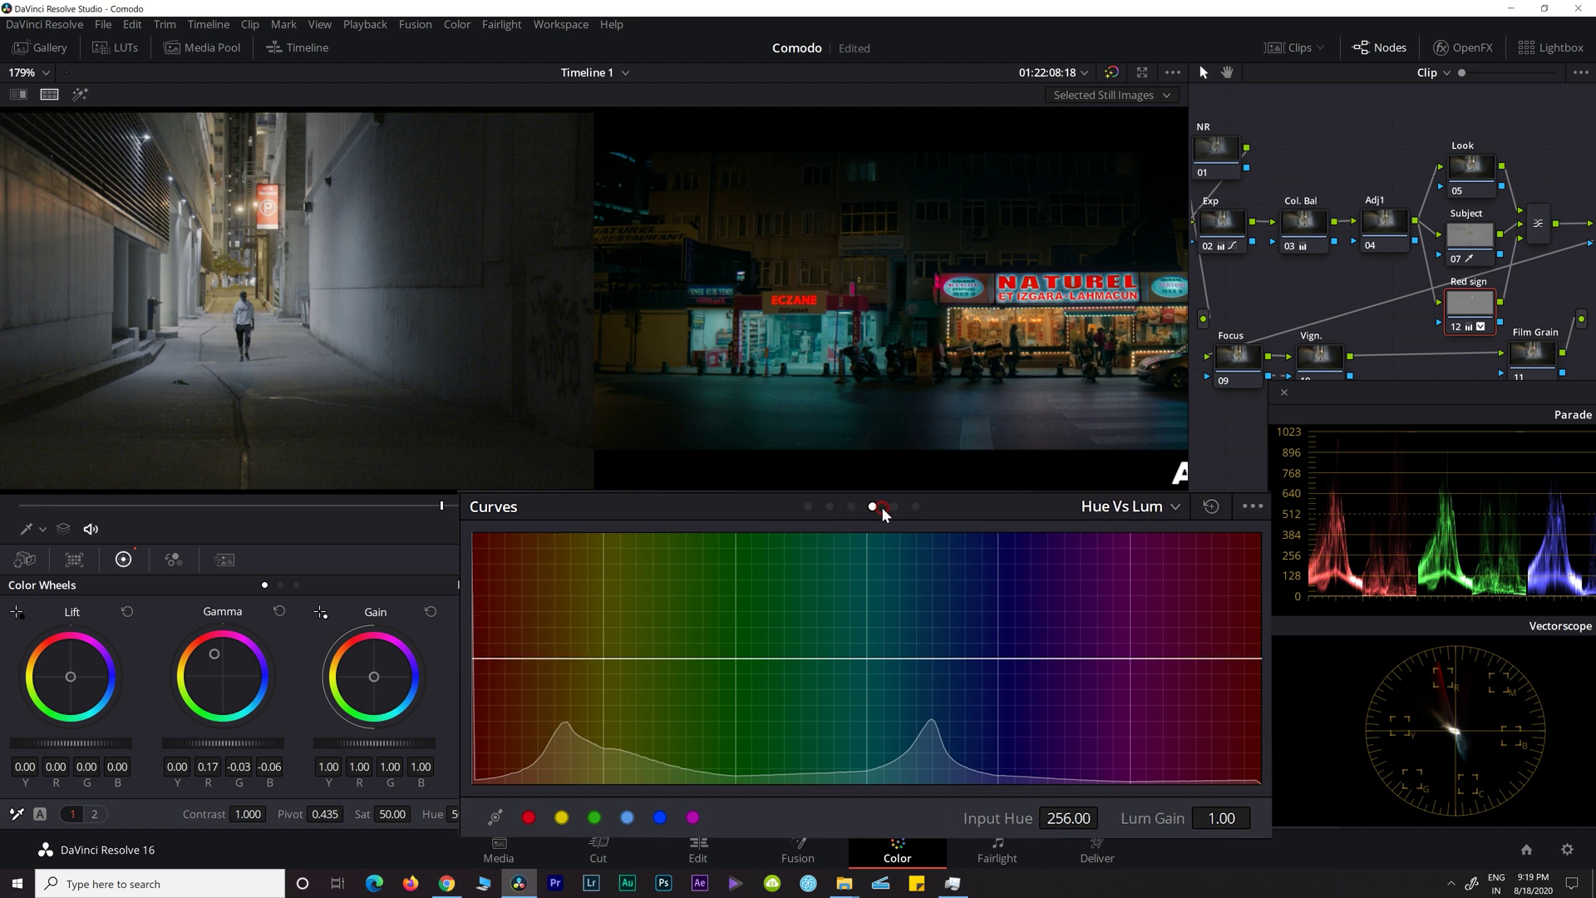
click(529, 818)
drag(480, 658, 480, 707)
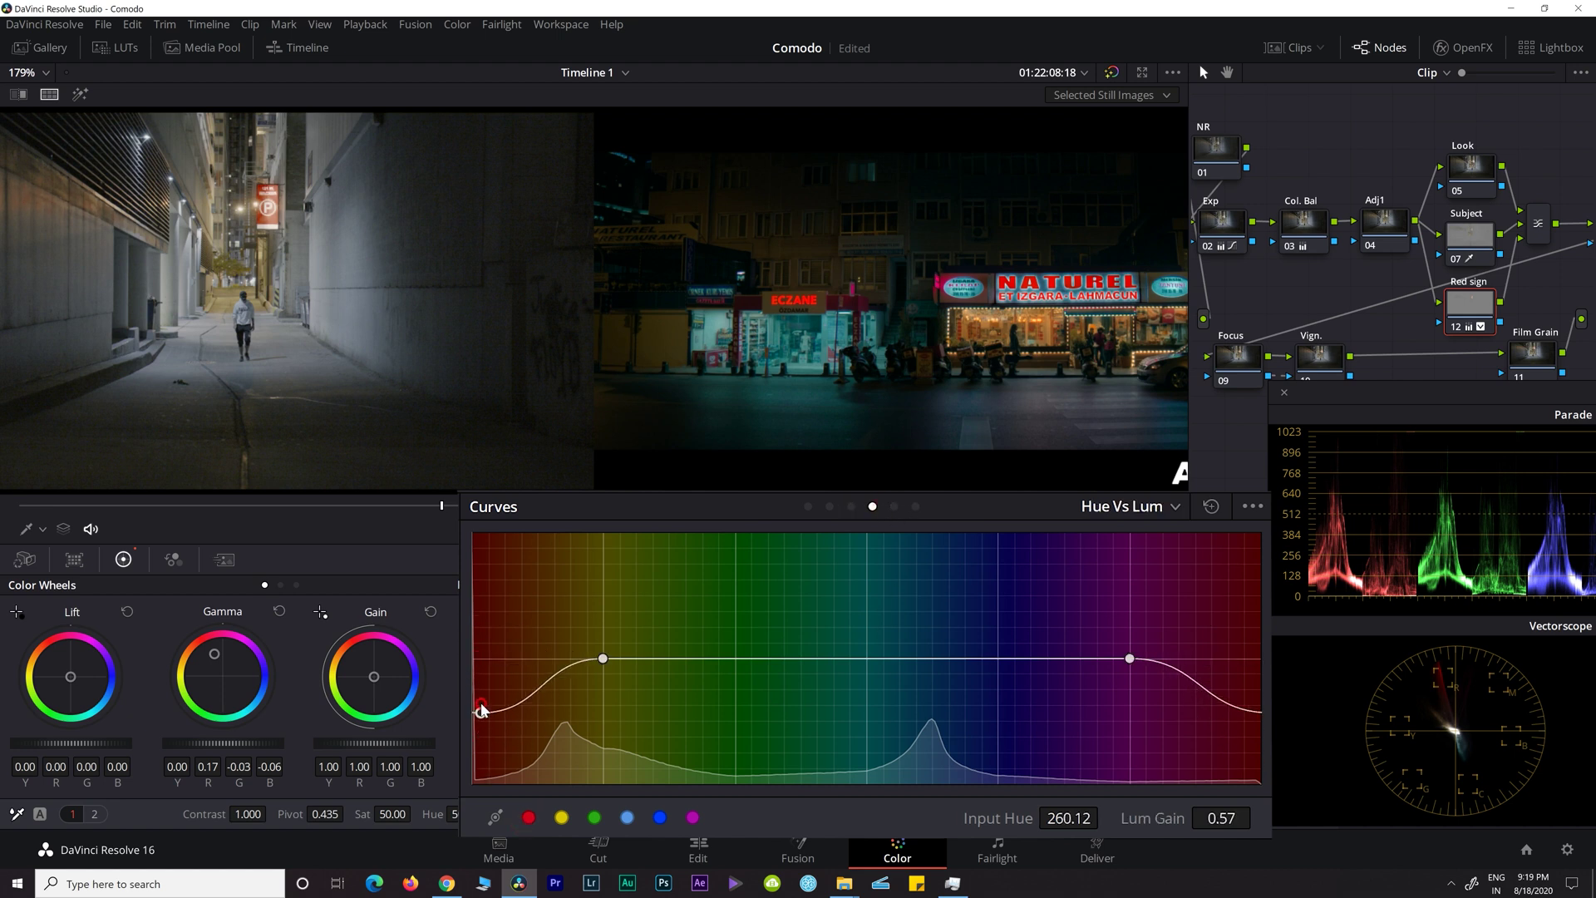
click(735, 659)
drag(603, 658, 608, 701)
drag(480, 707, 478, 694)
Rotate the reds slightly on Hue vs Hue and push Gain toward red (R 1.09, G/B 0.98)
click(829, 506)
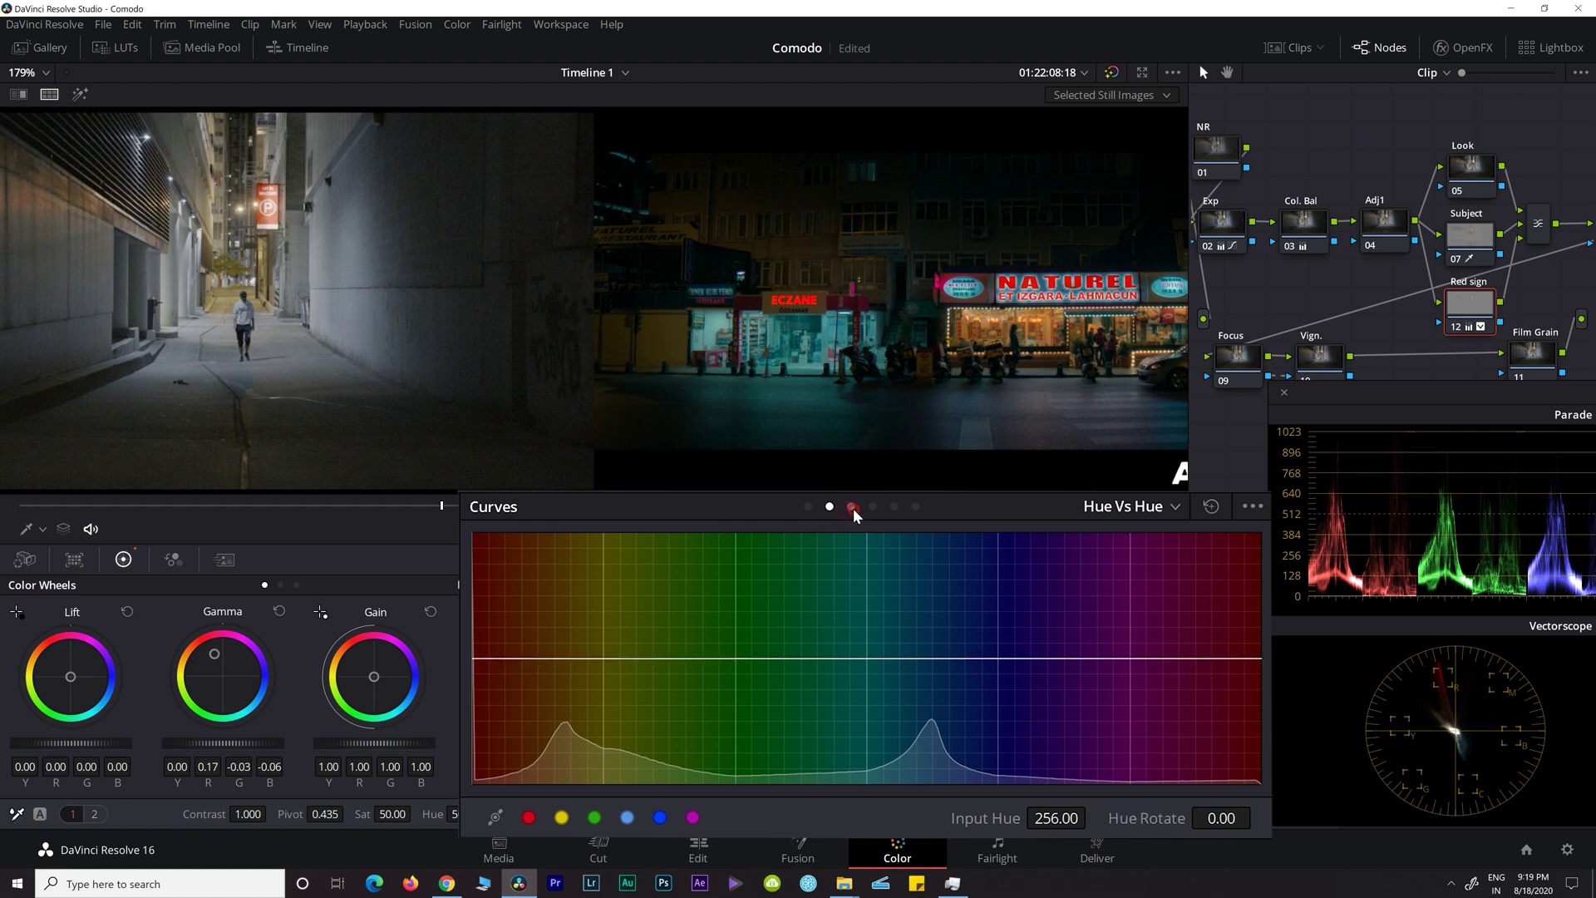
click(528, 817)
drag(474, 658, 473, 653)
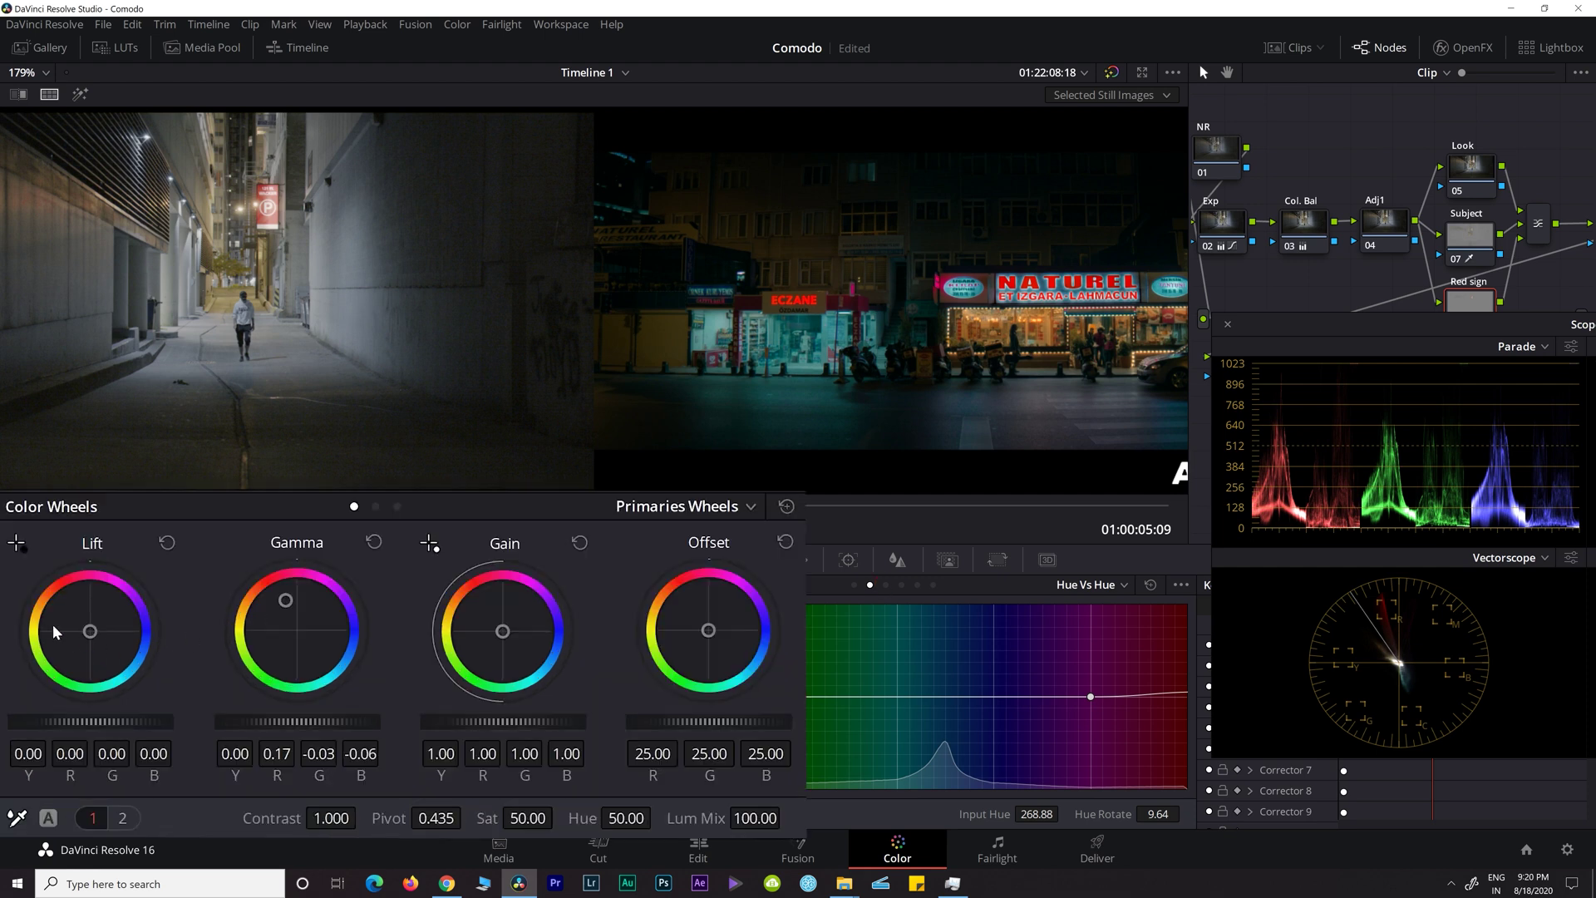
drag(376, 676, 362, 648)
drag(501, 629, 500, 628)
Drag the Subject node's Gain wheel to orange: R 1.36, G 0.93, B 0.62
click(1482, 247)
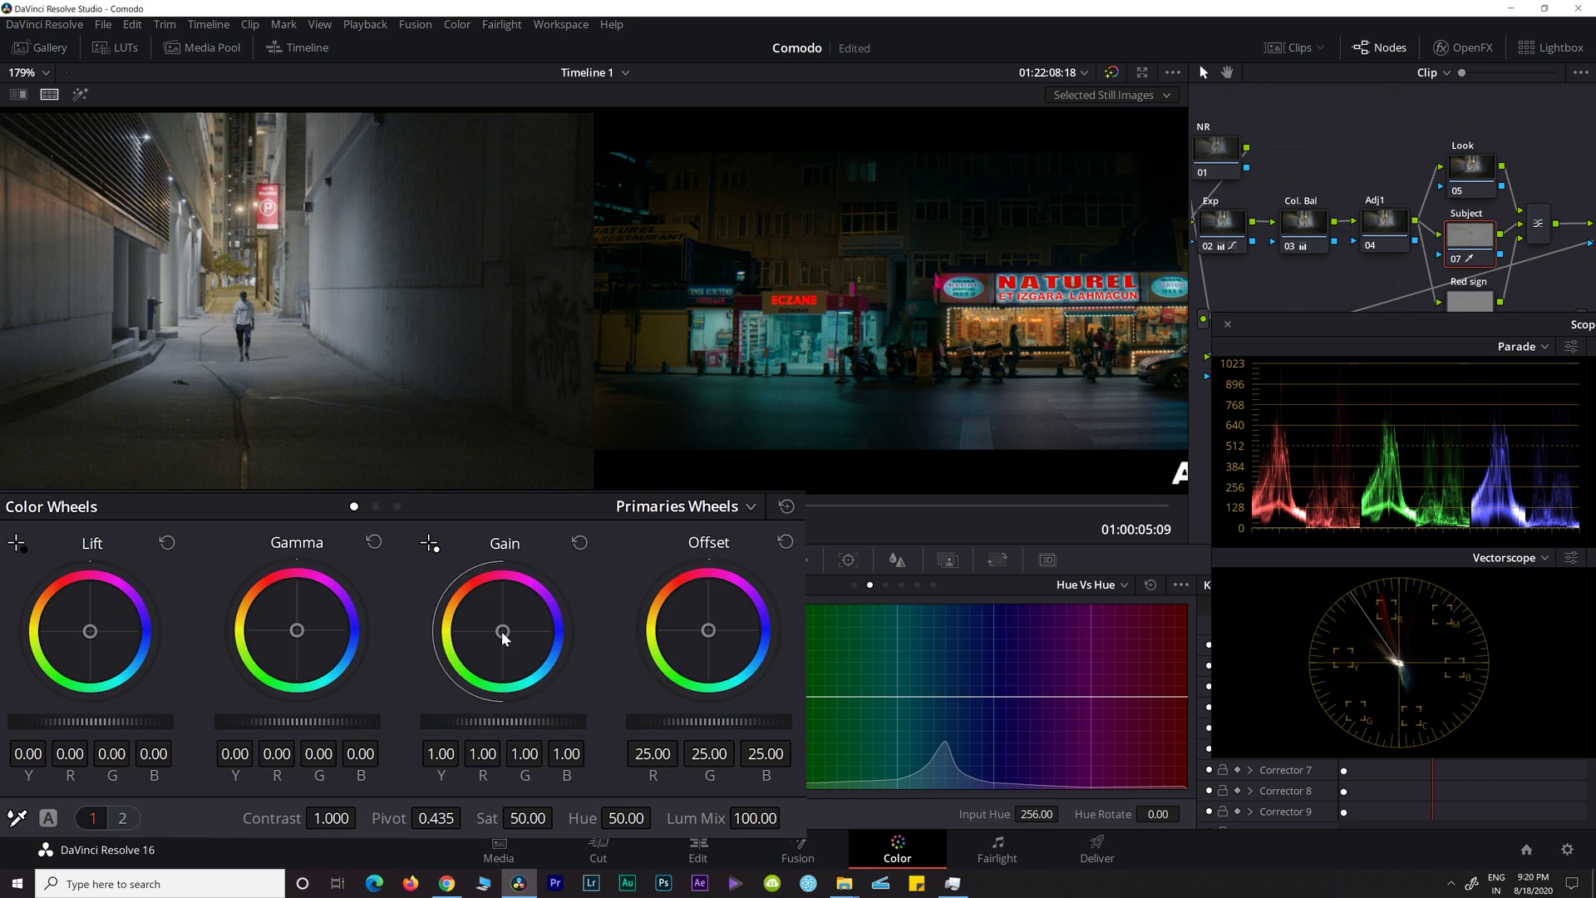
drag(374, 676, 374, 674)
drag(499, 627, 499, 626)
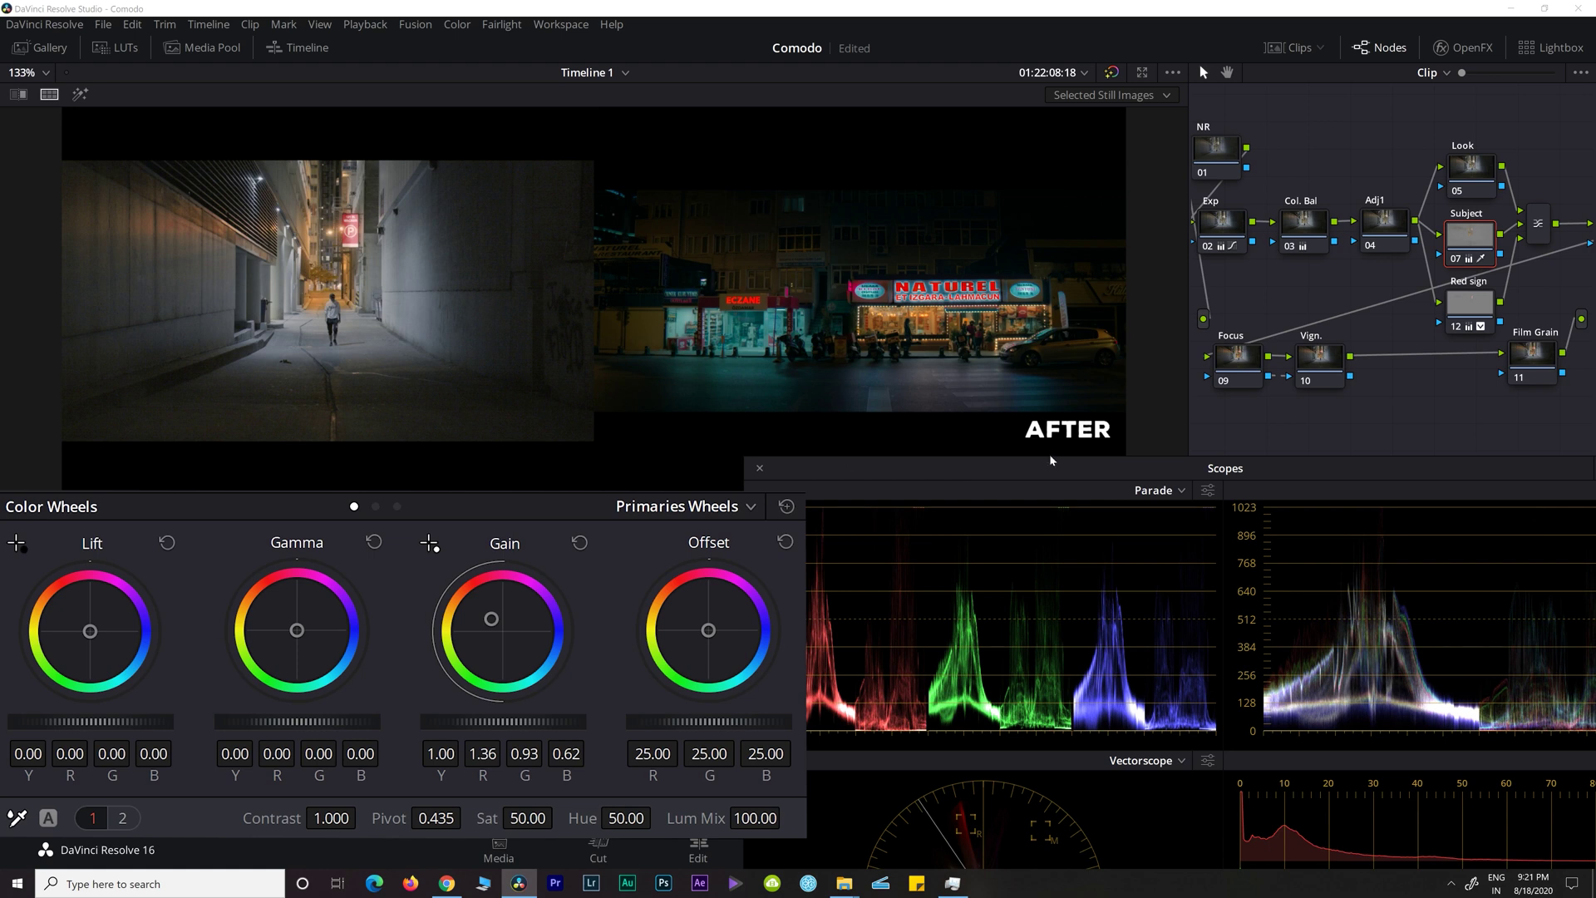
On the Look node, nudge the cyan highlight and midtone colour balance slightly
click(1467, 174)
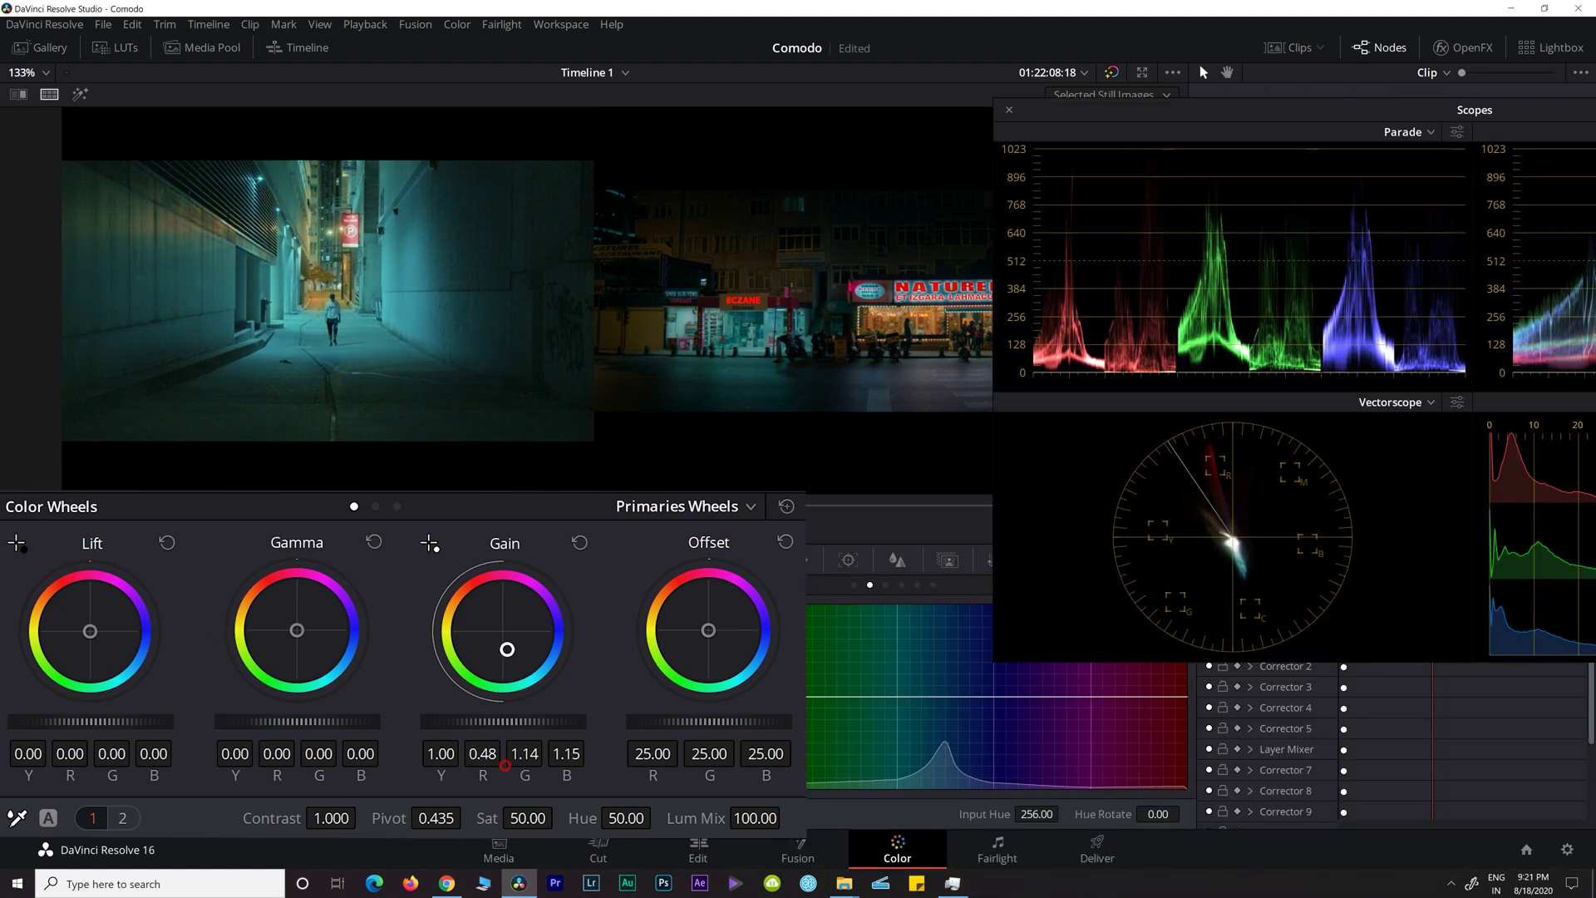
drag(504, 765, 494, 676)
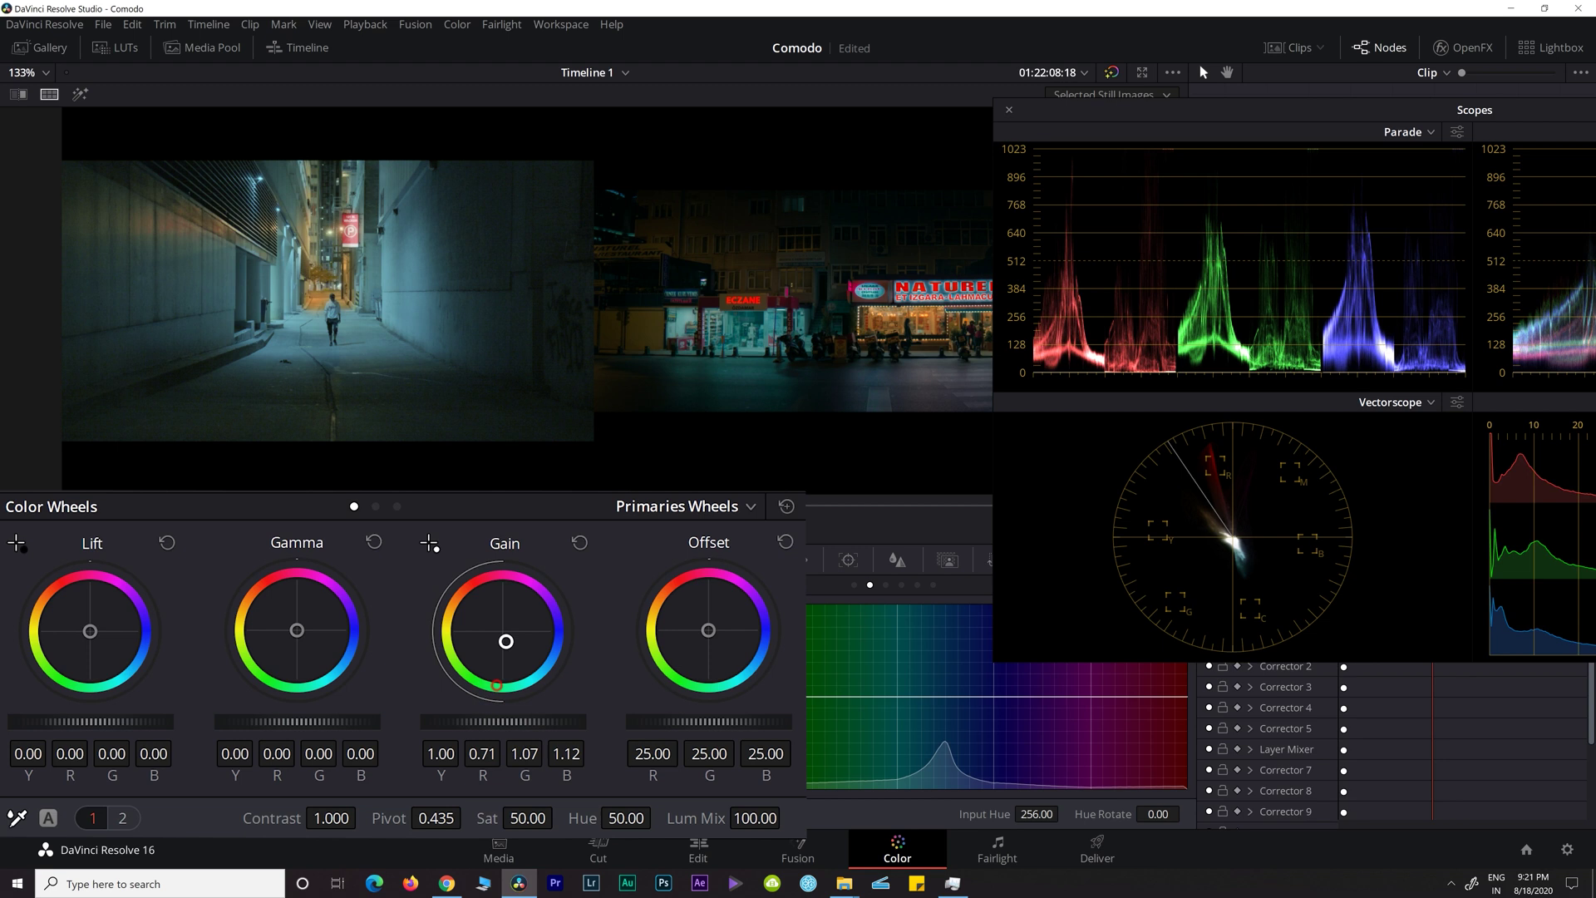
mouse_move(301, 634)
mouse_down()
mouse_move(338, 671)
mouse_move(320, 649)
mouse_up()
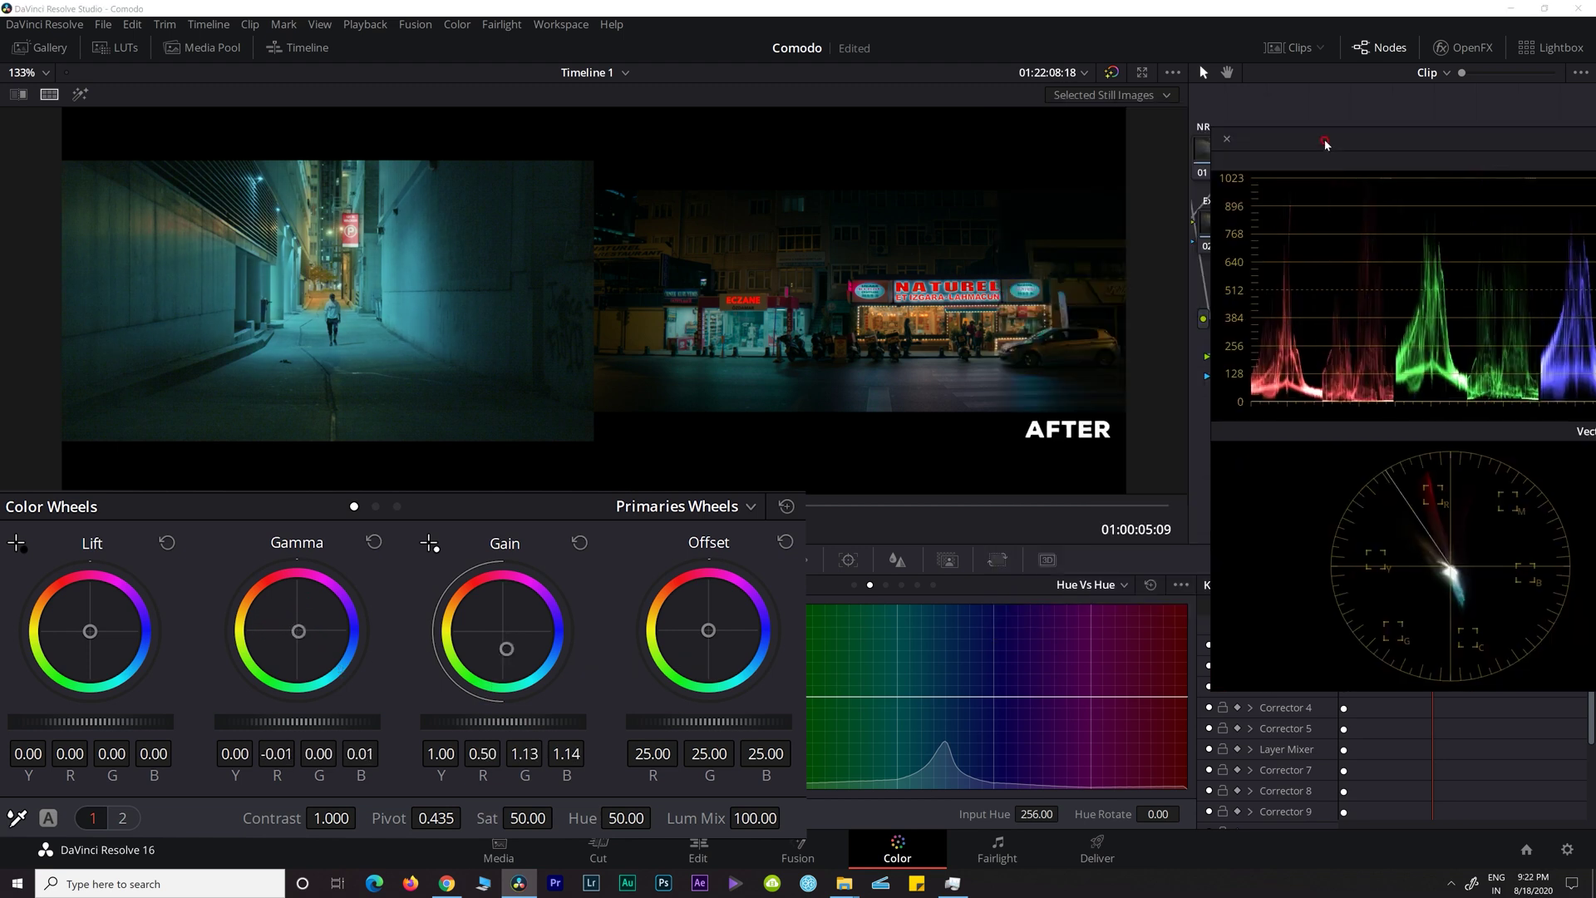
drag(1297, 145, 1349, 153)
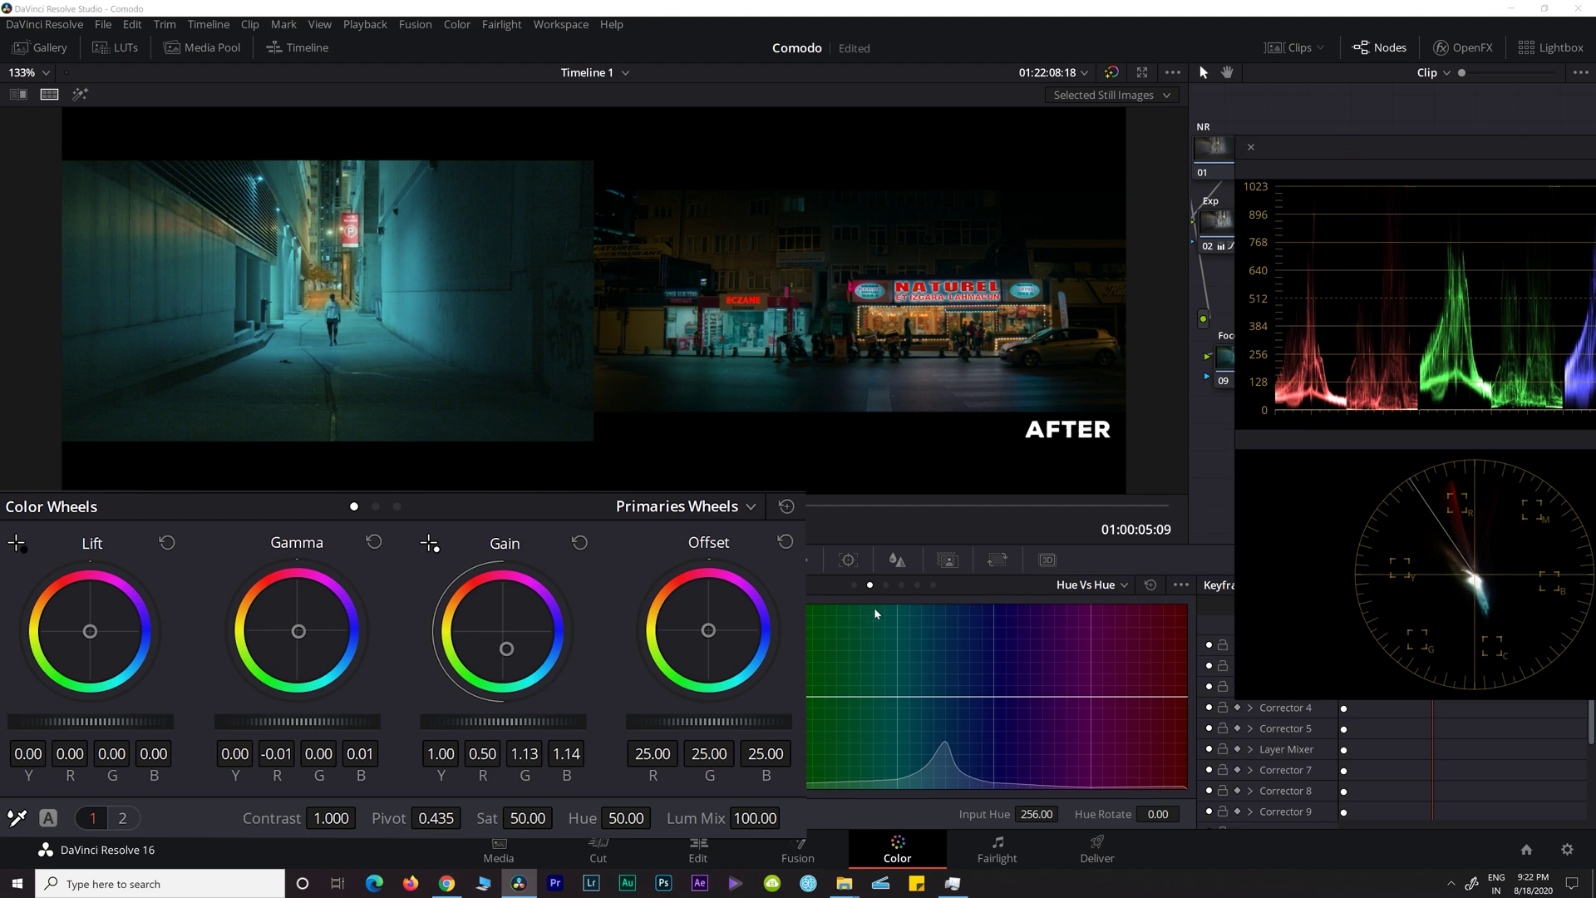
Shift the cyan-blue hues upward on the Look node's Hue vs Hue curve
click(617, 817)
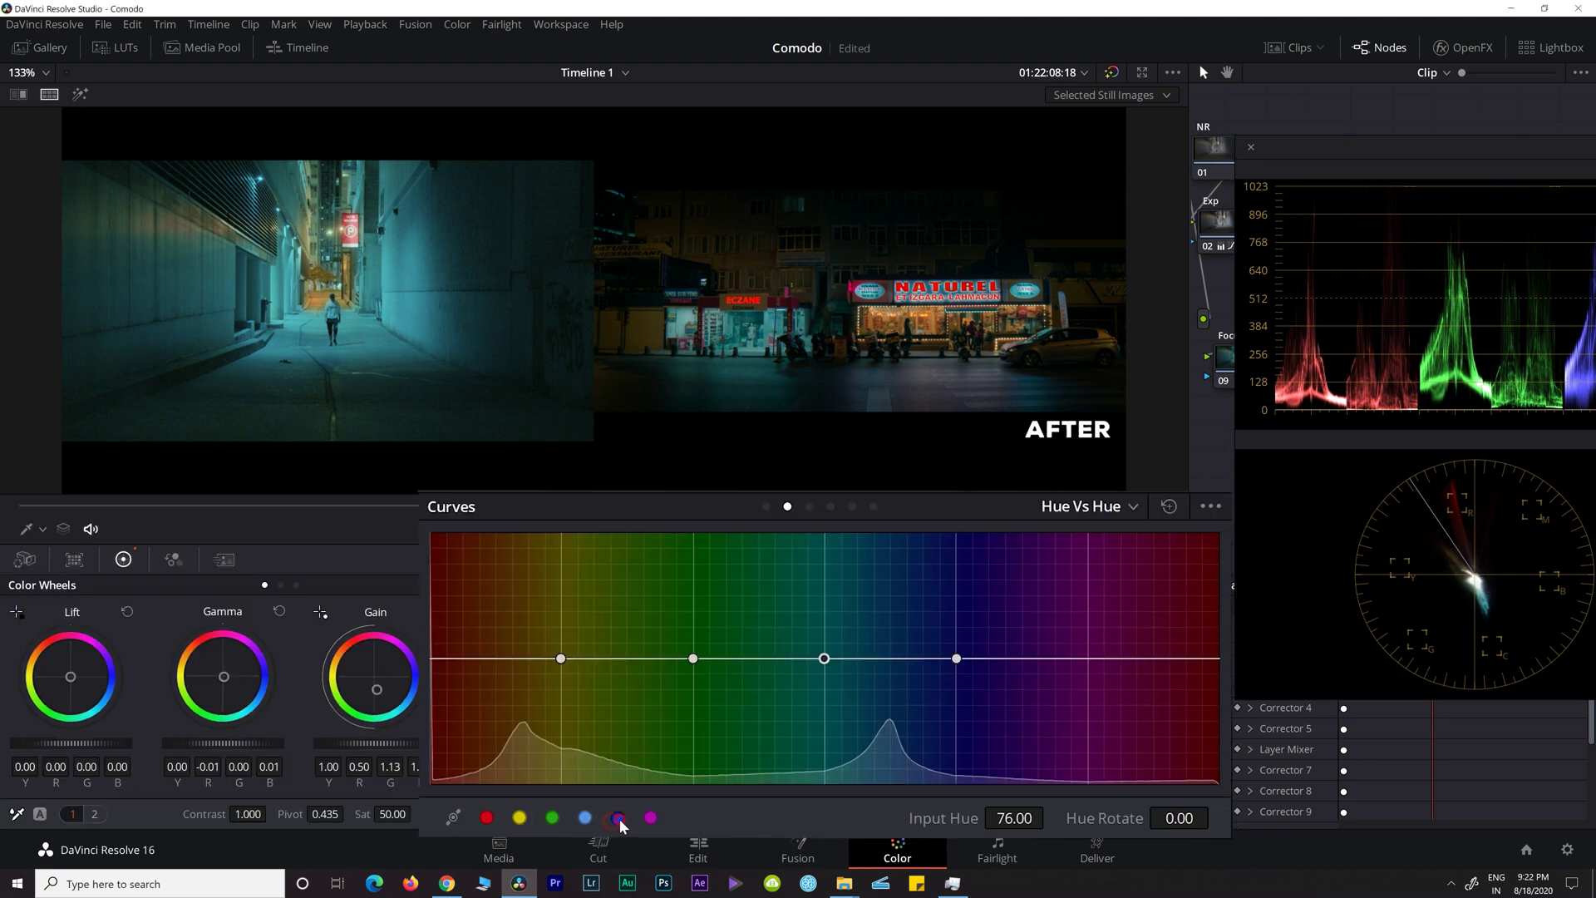
mouse_move(866, 658)
mouse_down()
mouse_move(866, 644)
mouse_move(842, 683)
mouse_move(857, 662)
mouse_move(781, 670)
mouse_up()
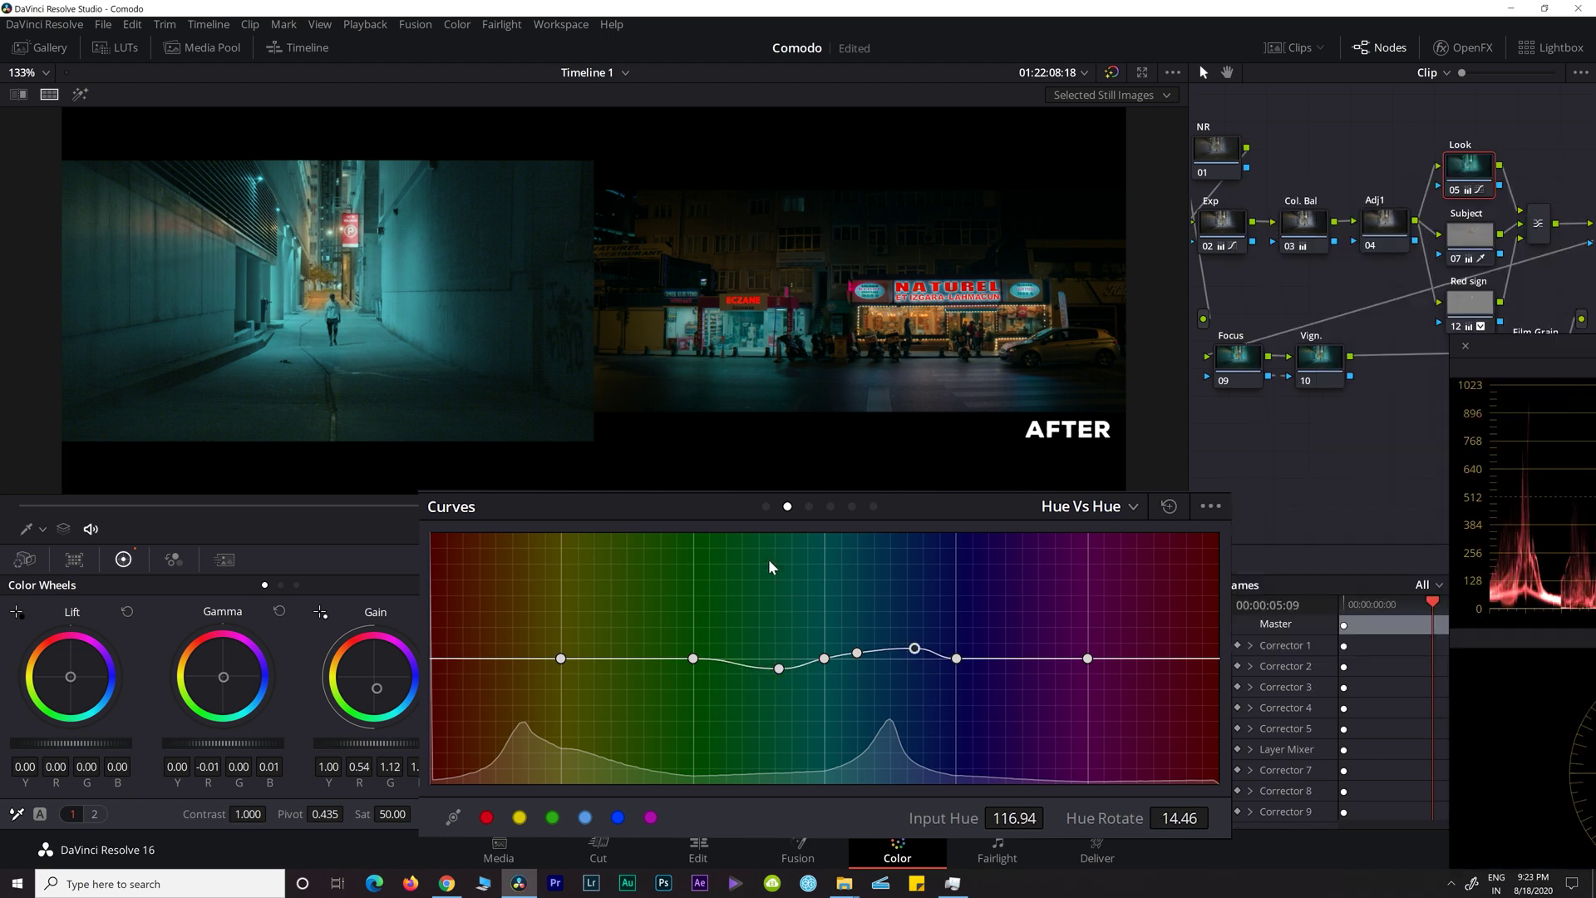
click(765, 506)
Bend the Look node's custom curve into a gentle S and widen the node editor
click(708, 680)
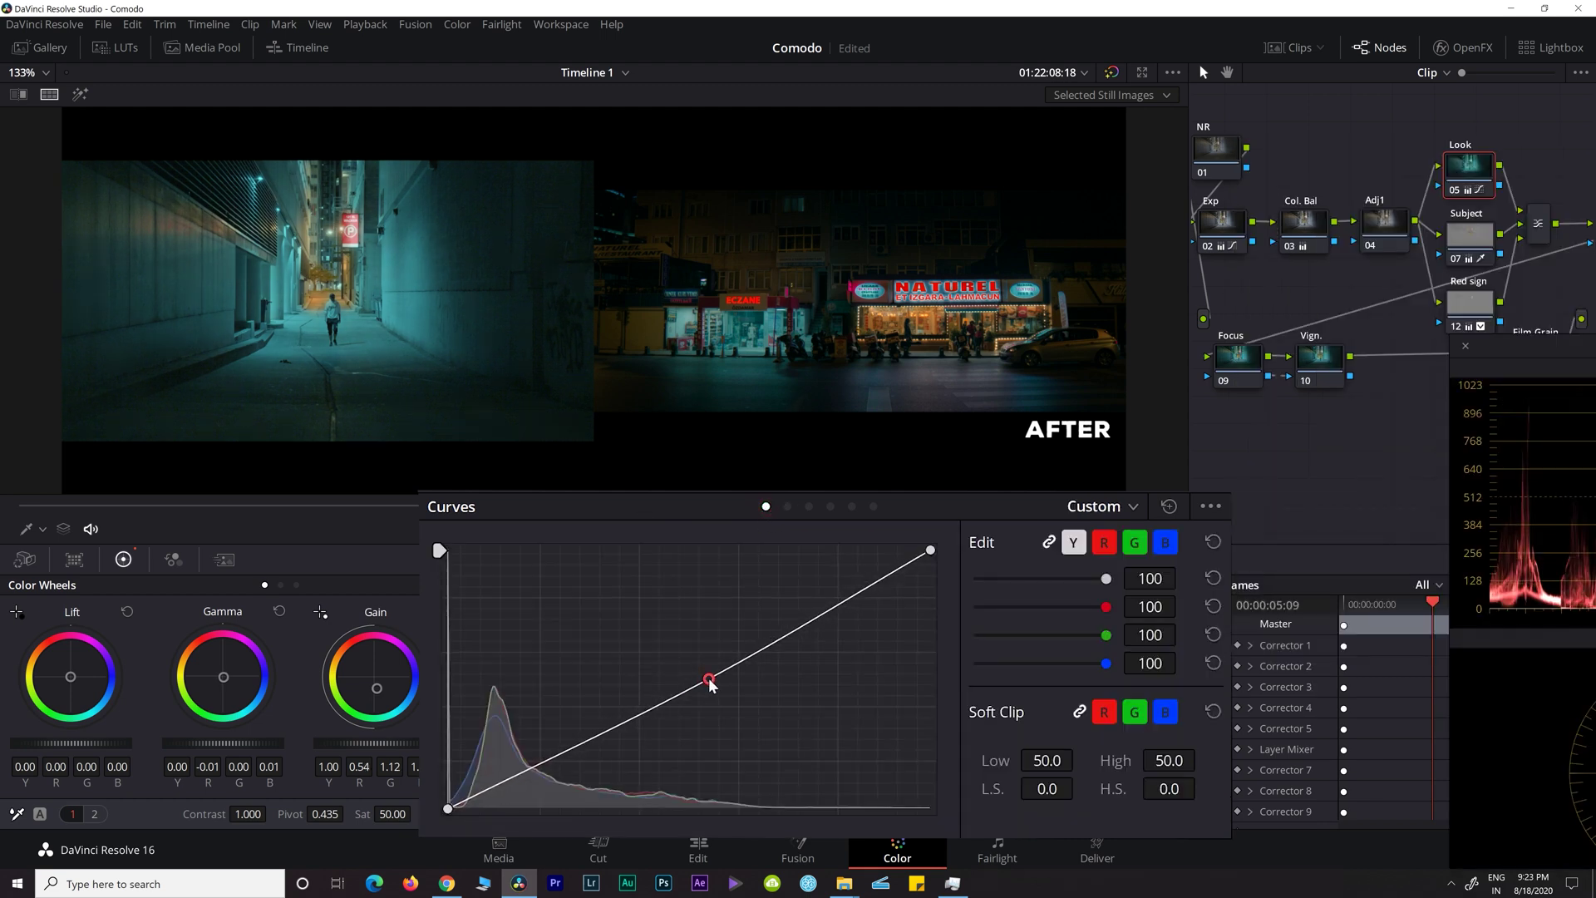
drag(709, 680, 712, 683)
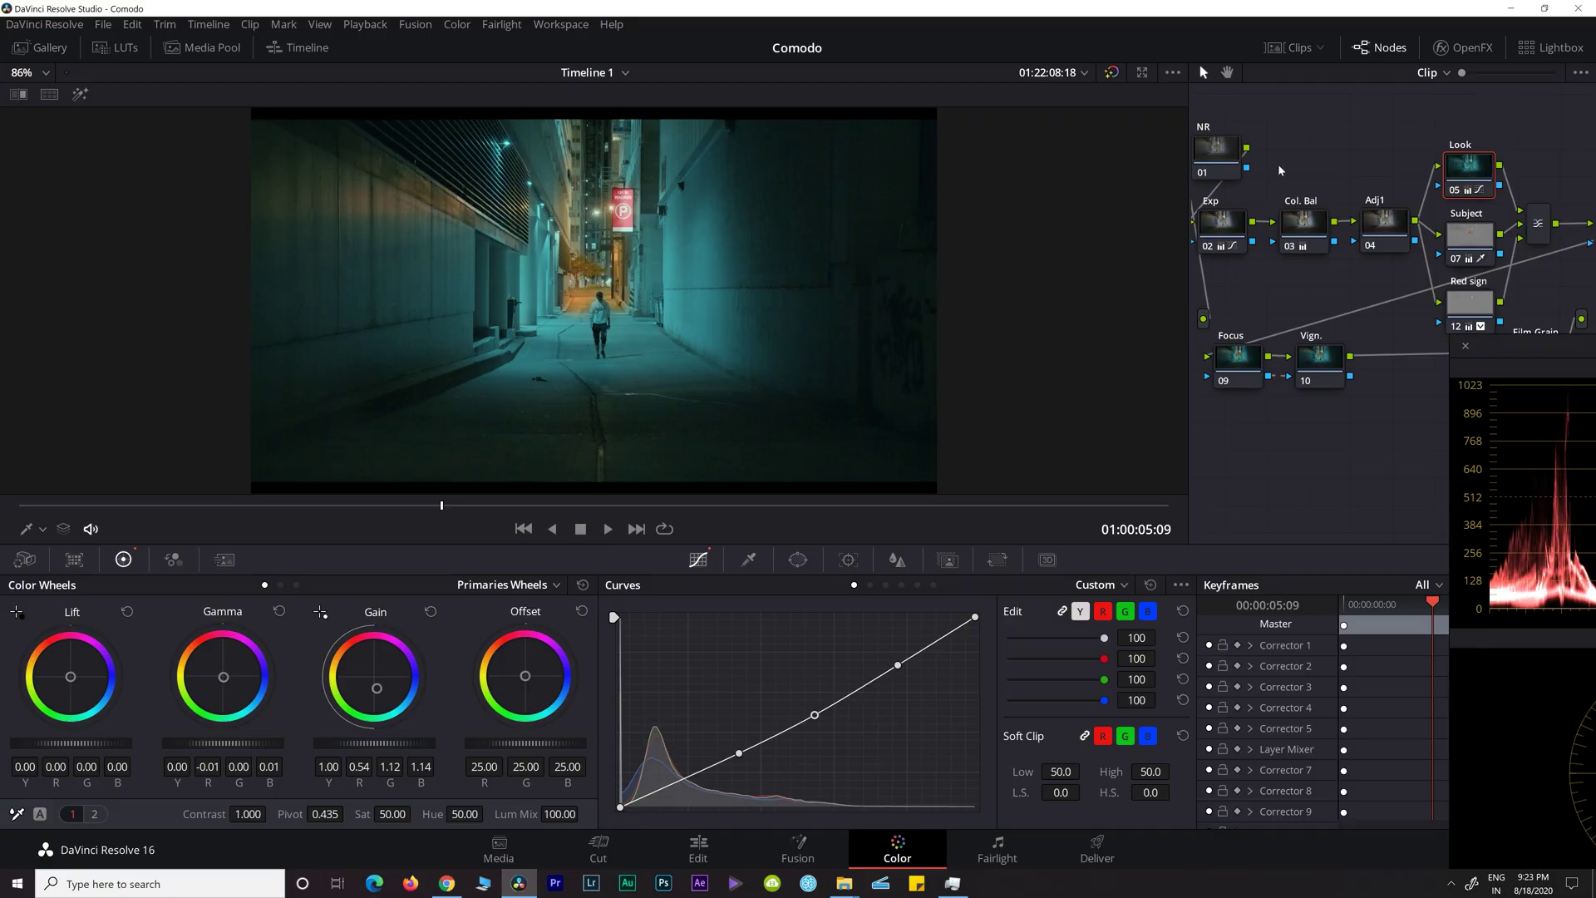
drag(1186, 288, 776, 332)
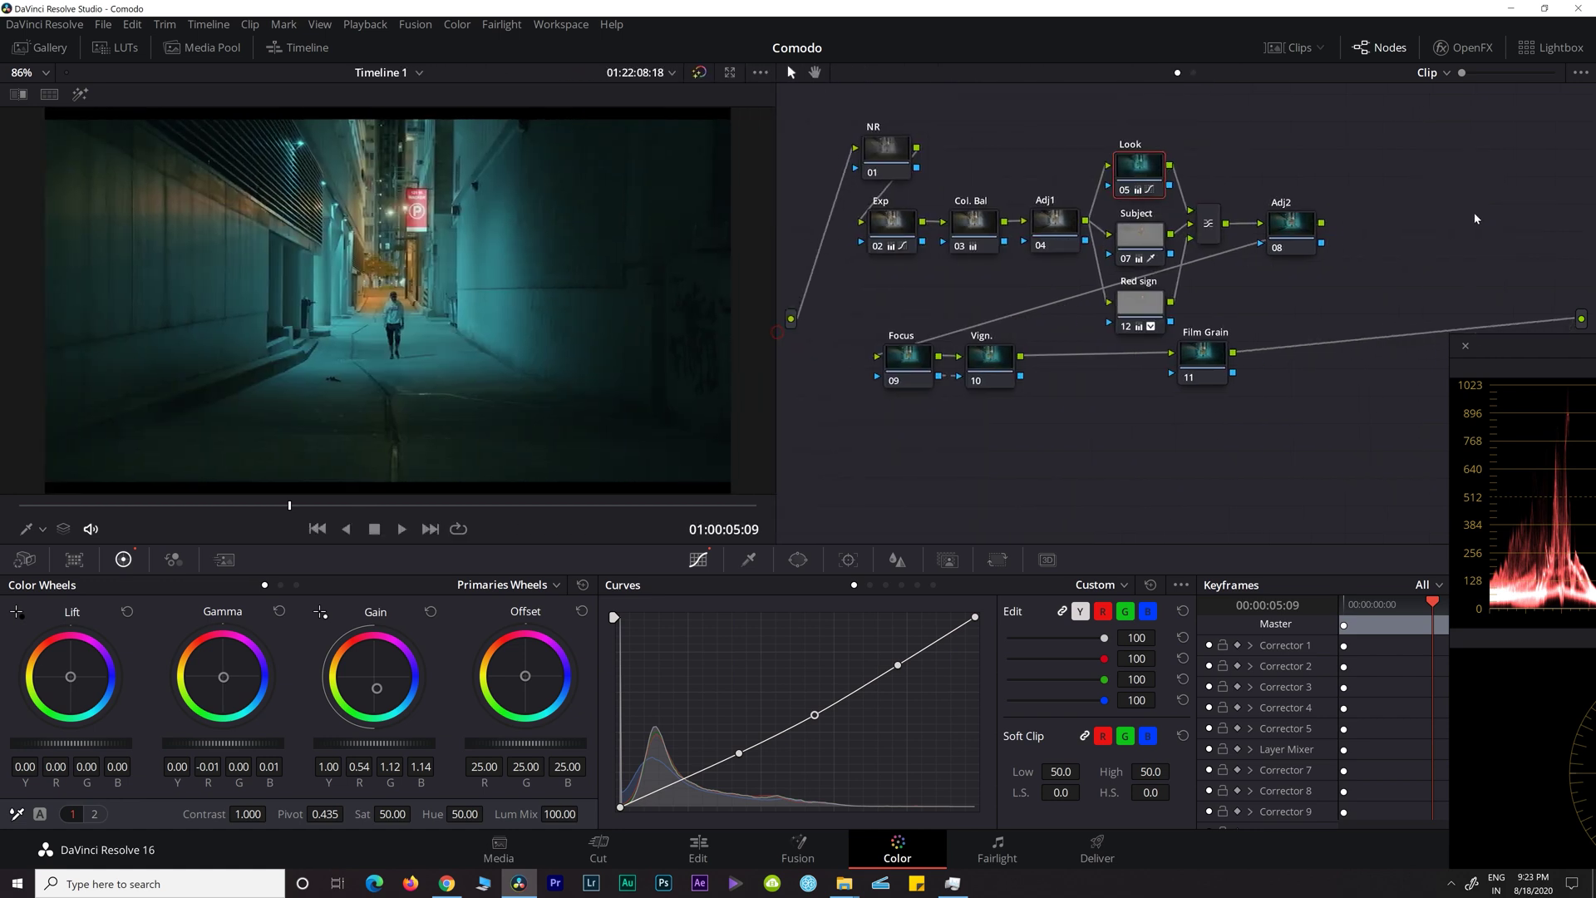
Key Adj2's shadows with a luminance qualifier: High about 50.4, H.Soft 18.4
click(1280, 223)
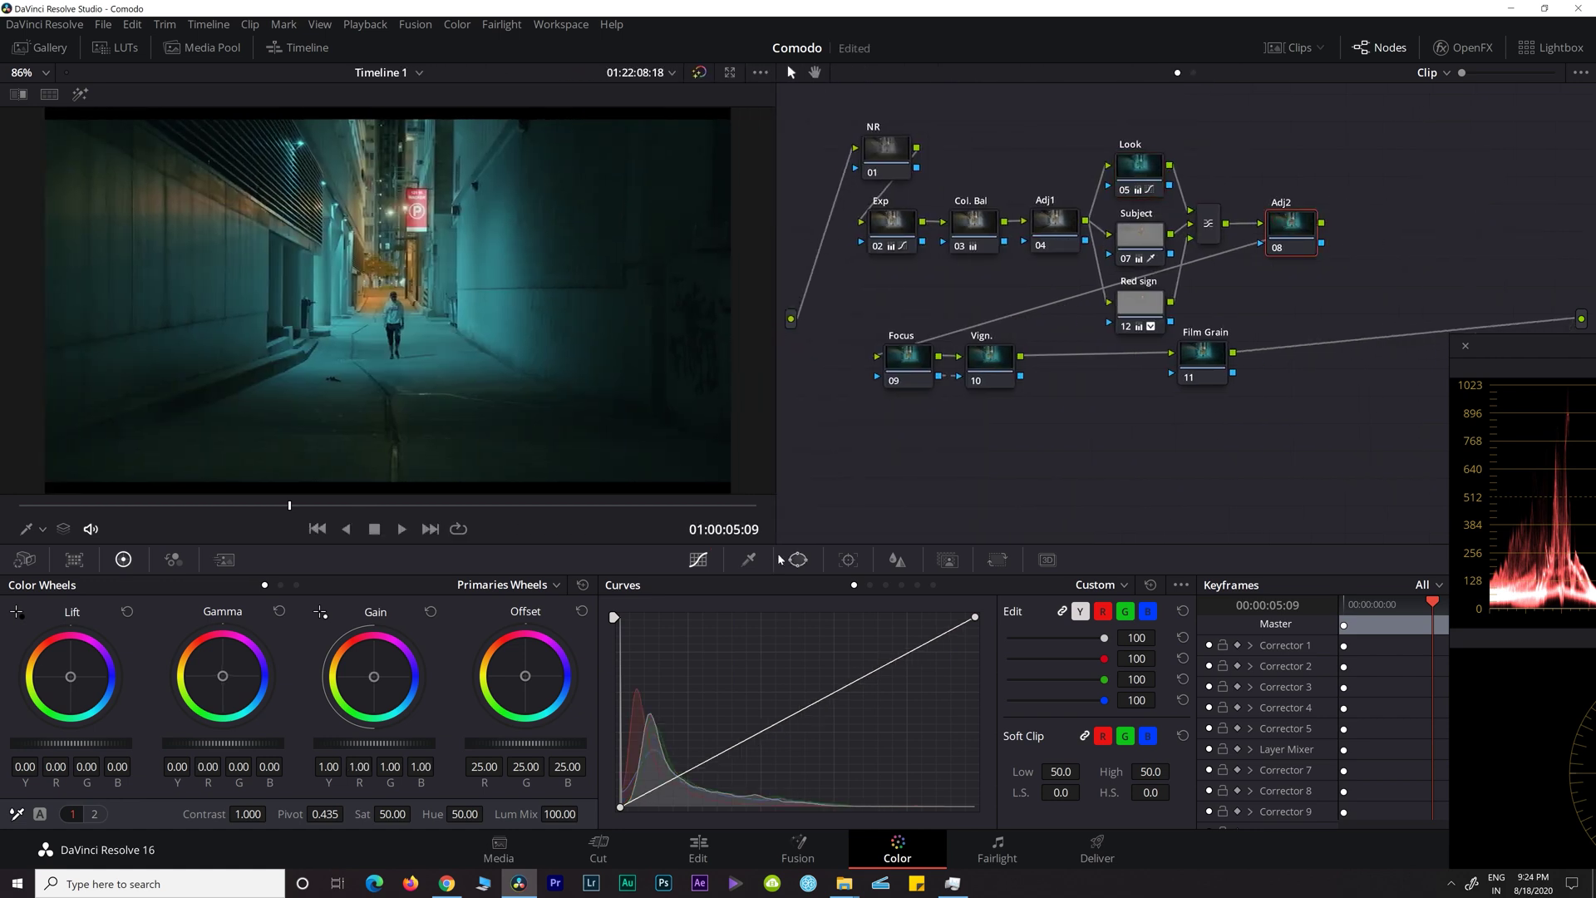
click(748, 559)
drag(966, 850, 964, 849)
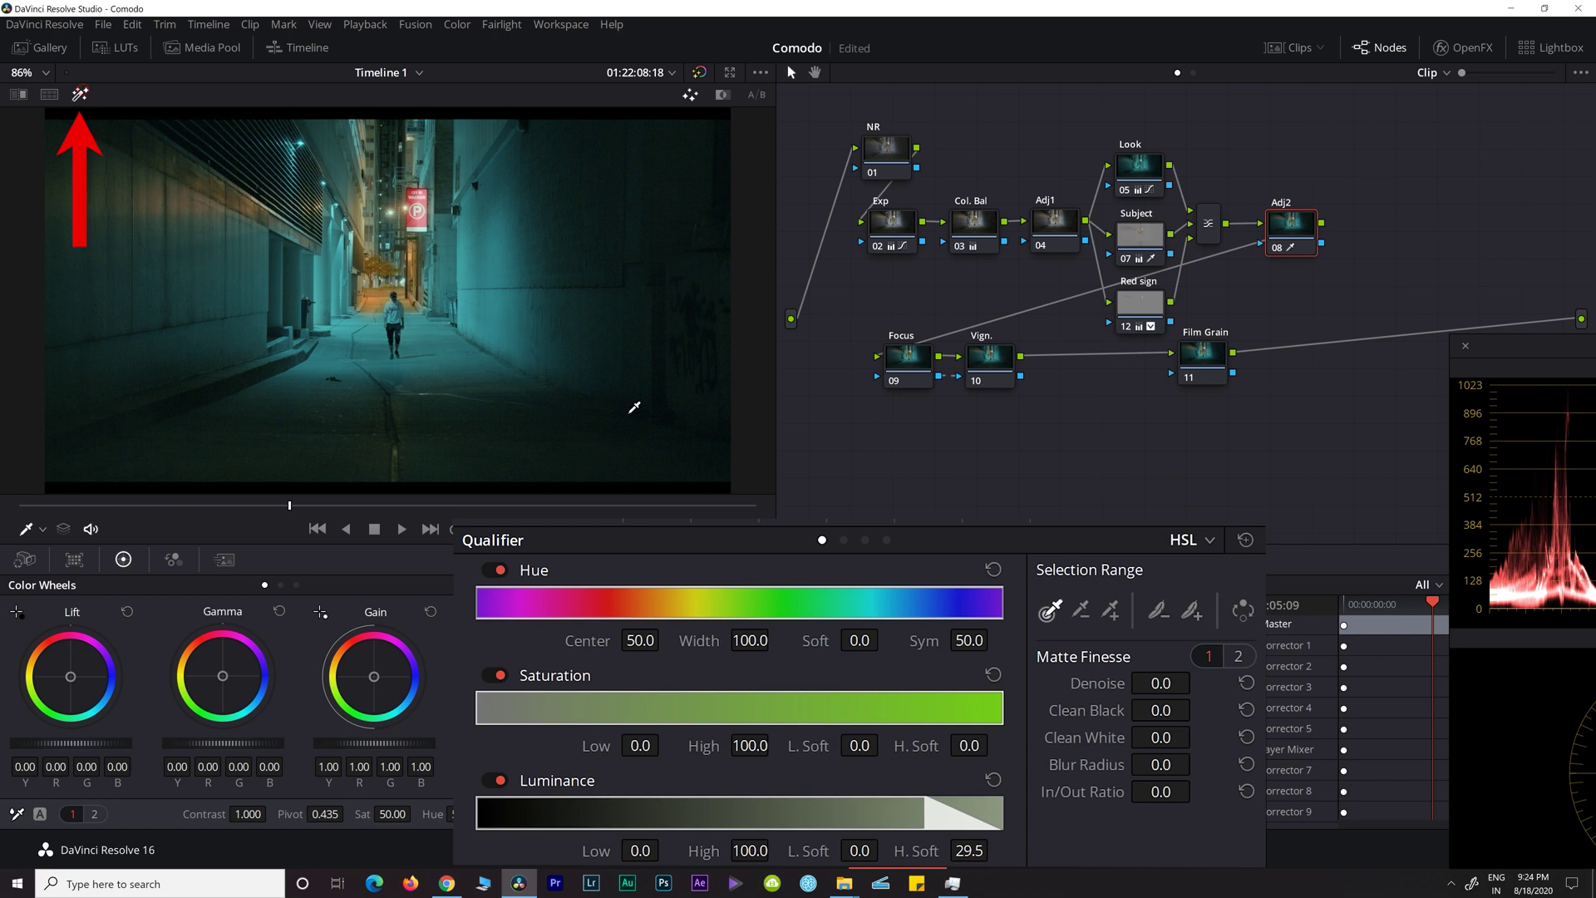
drag(924, 810, 691, 818)
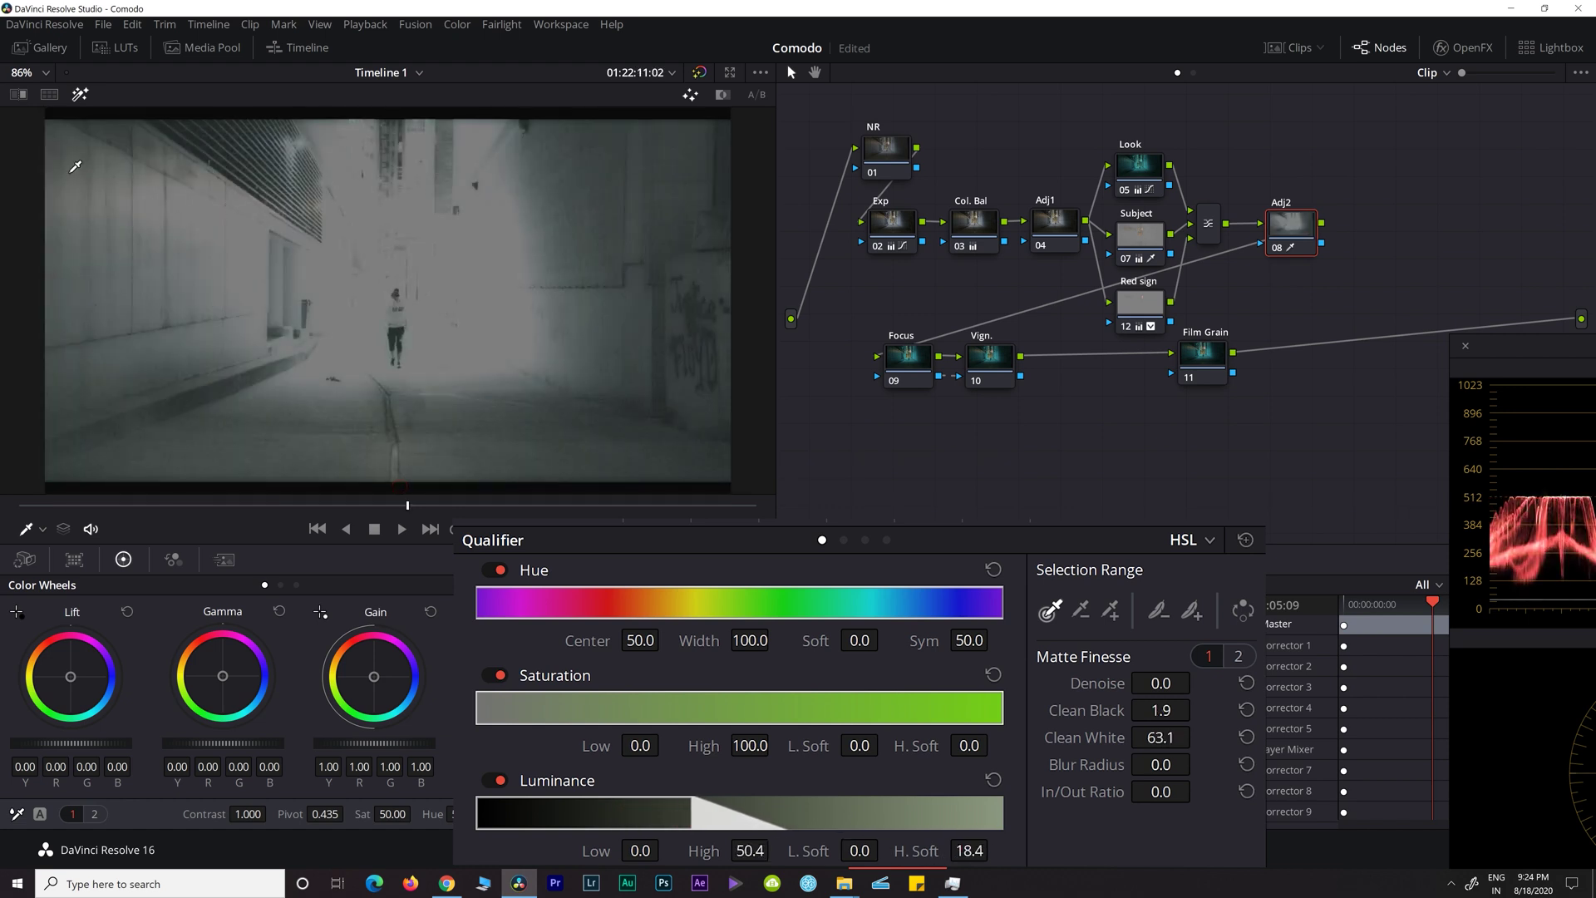
Add a parallel Highlights node keying luminance above 68.6 with L.Soft 11.6
key(shift+h)
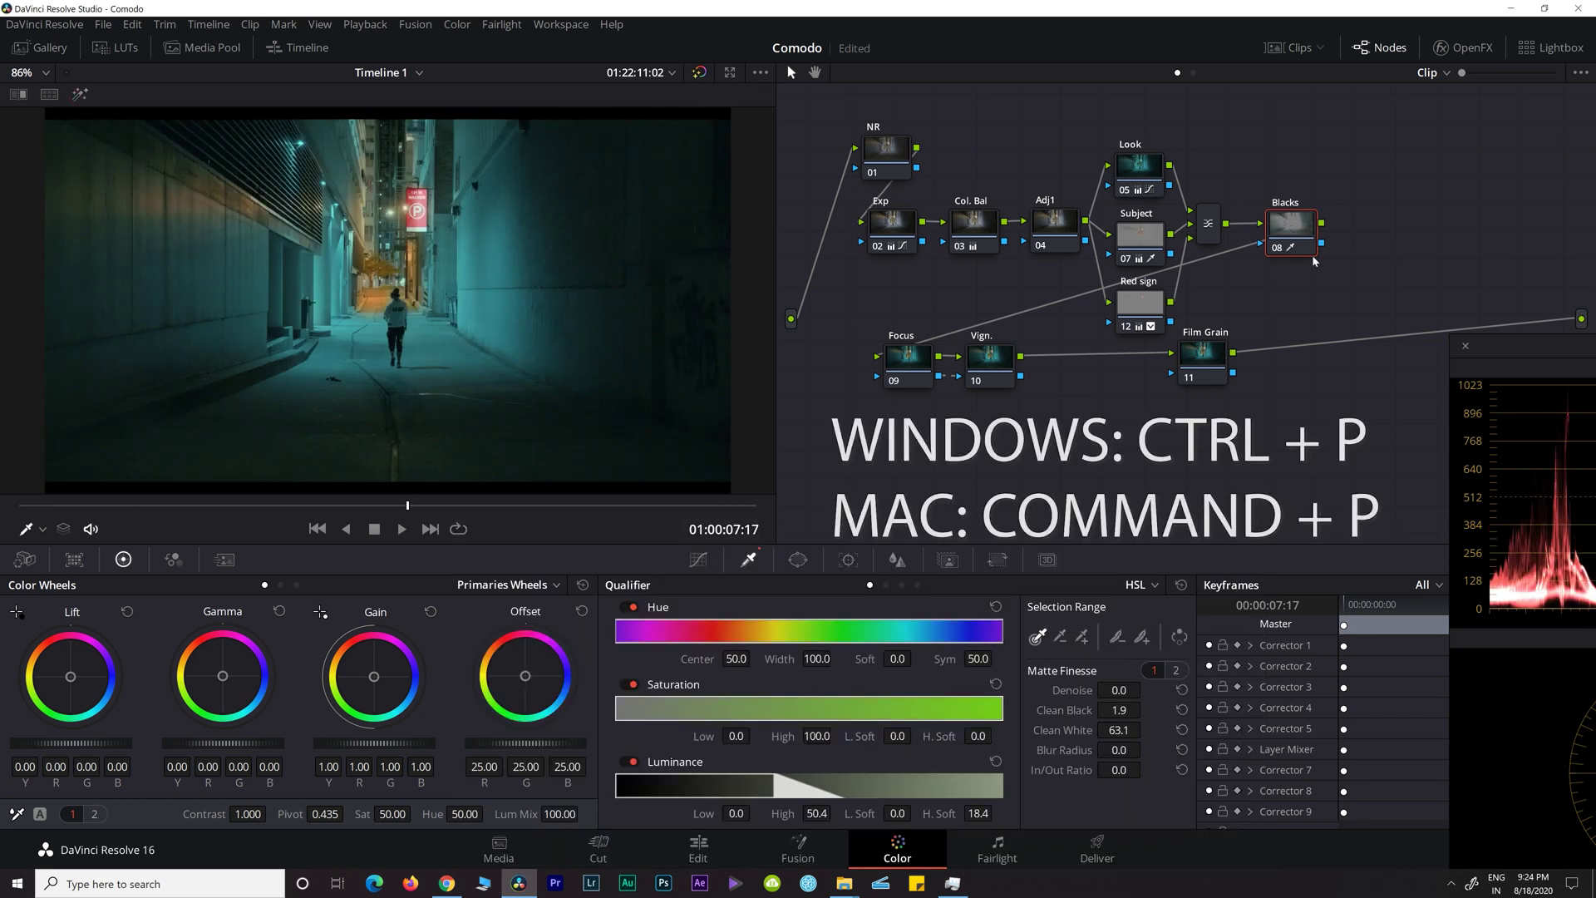
key(ctrl+p)
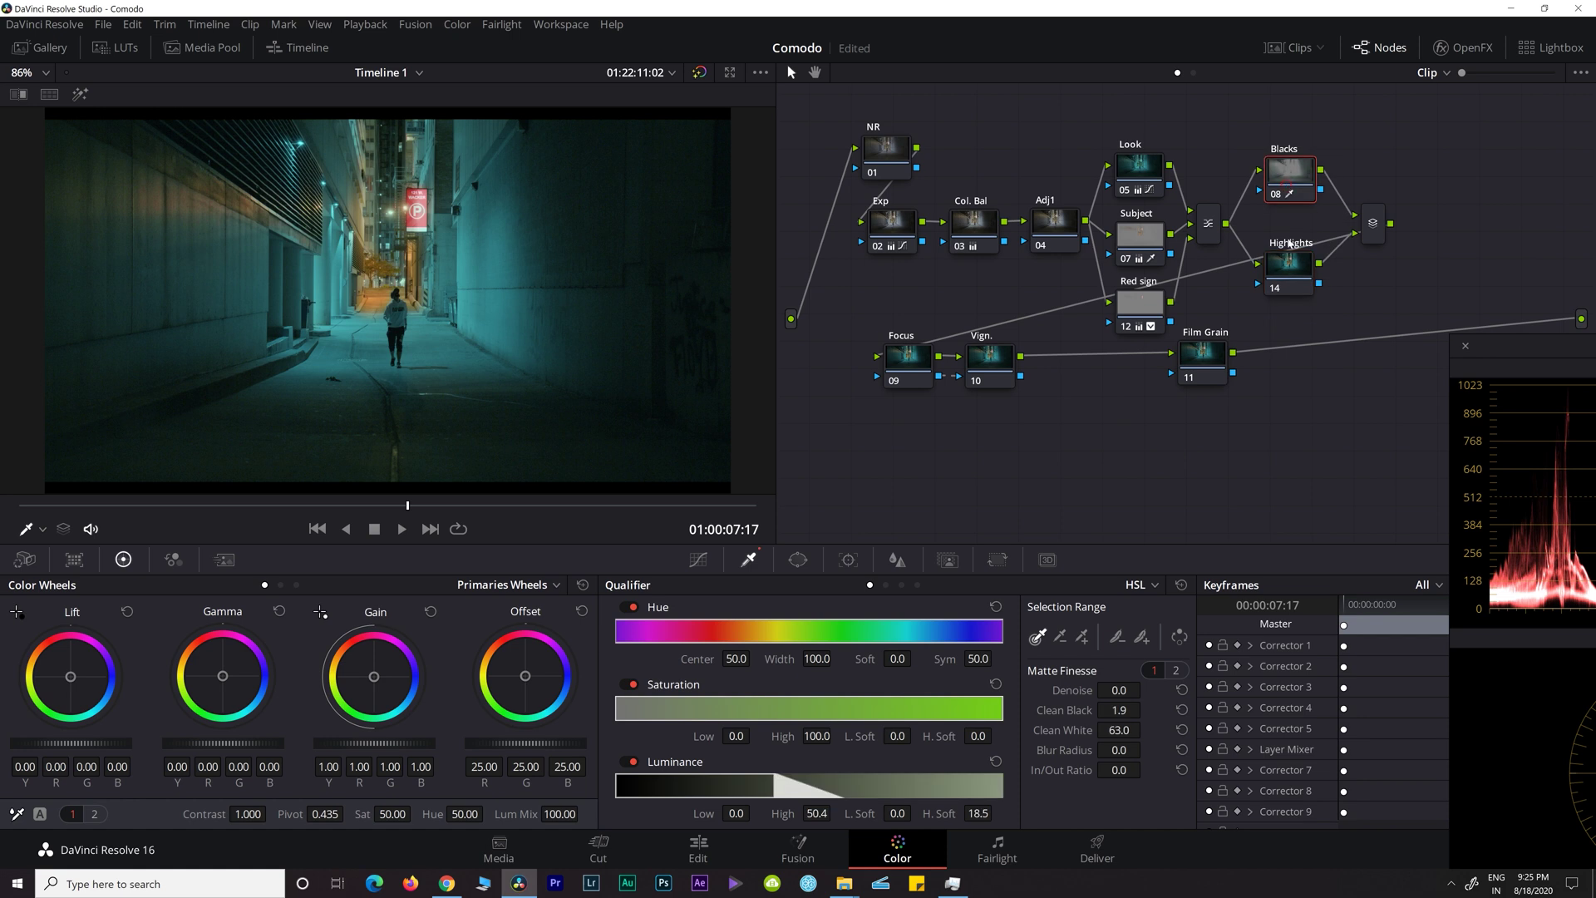
drag(617, 790, 639, 791)
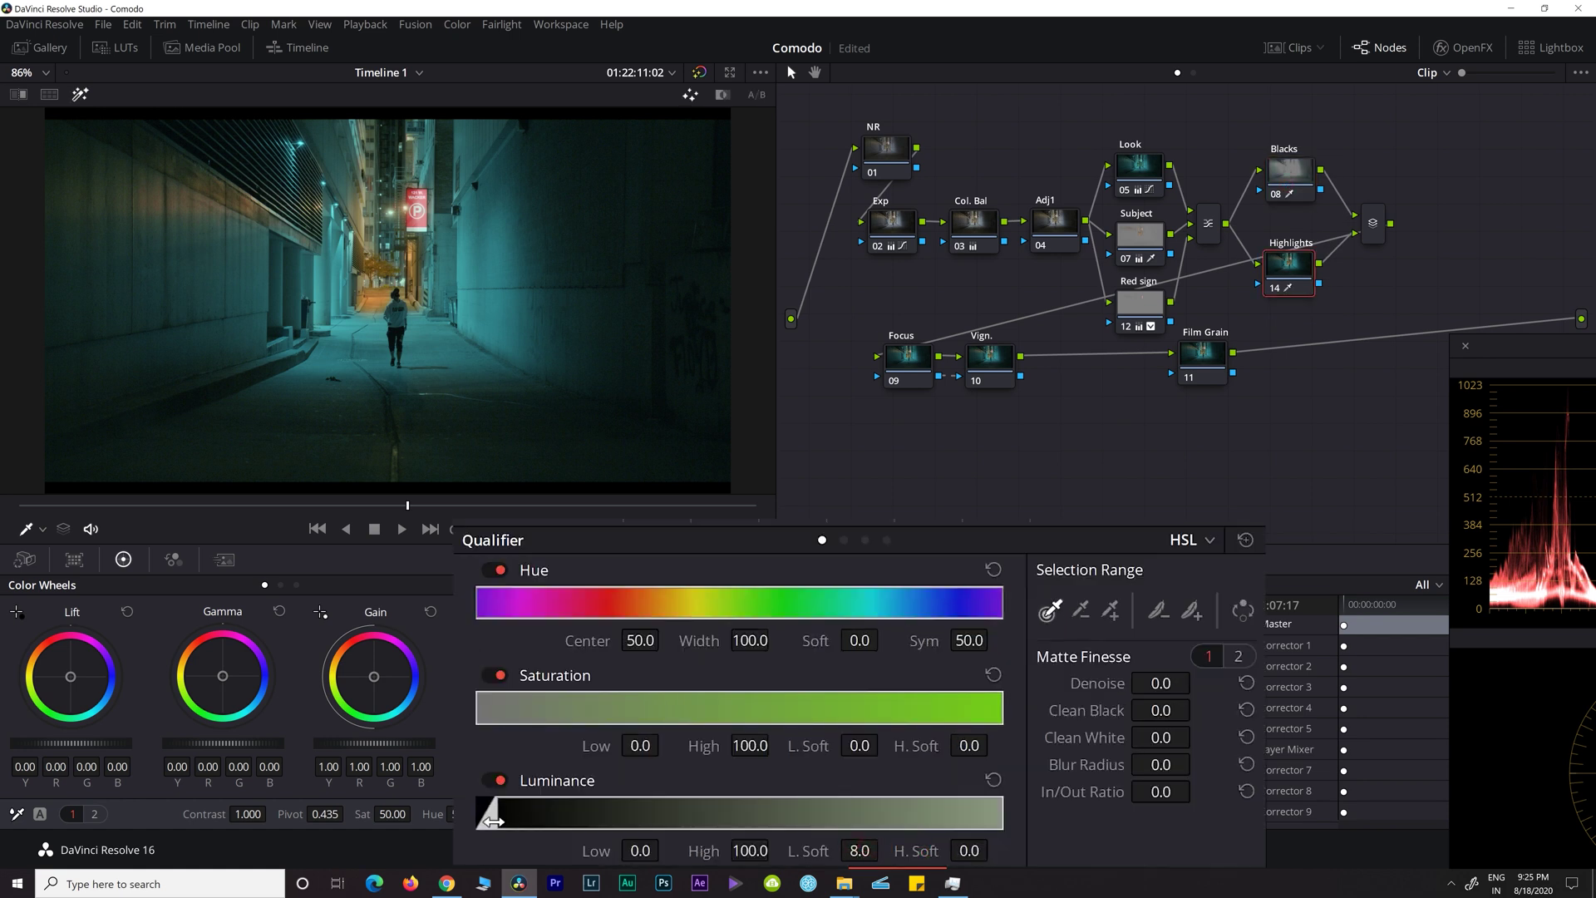
drag(496, 822, 869, 838)
click(80, 95)
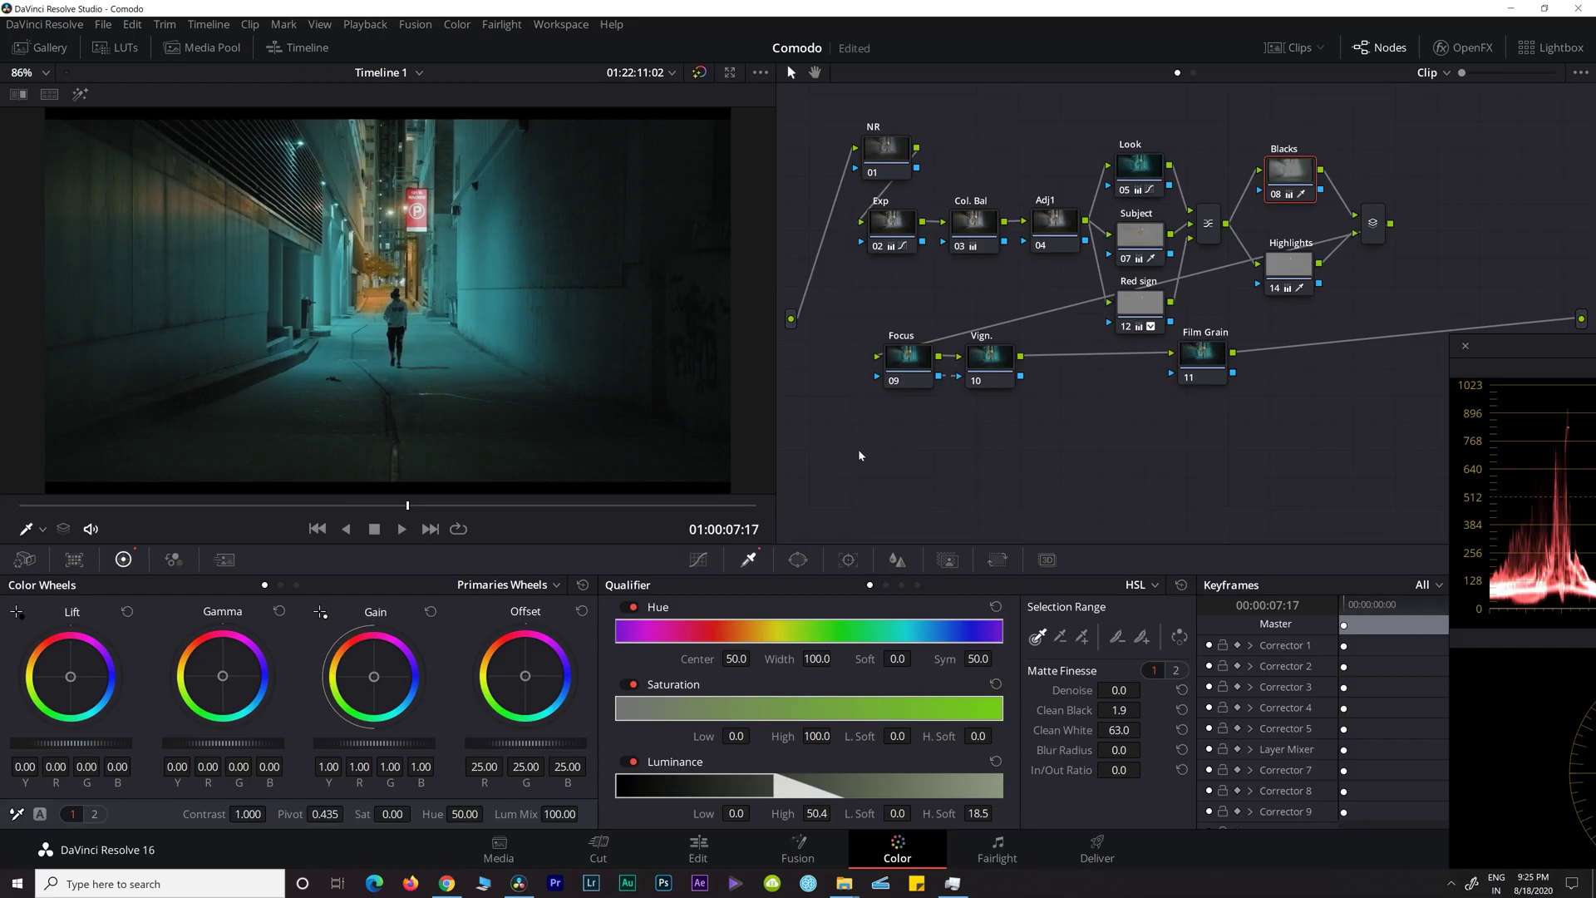
click(1288, 269)
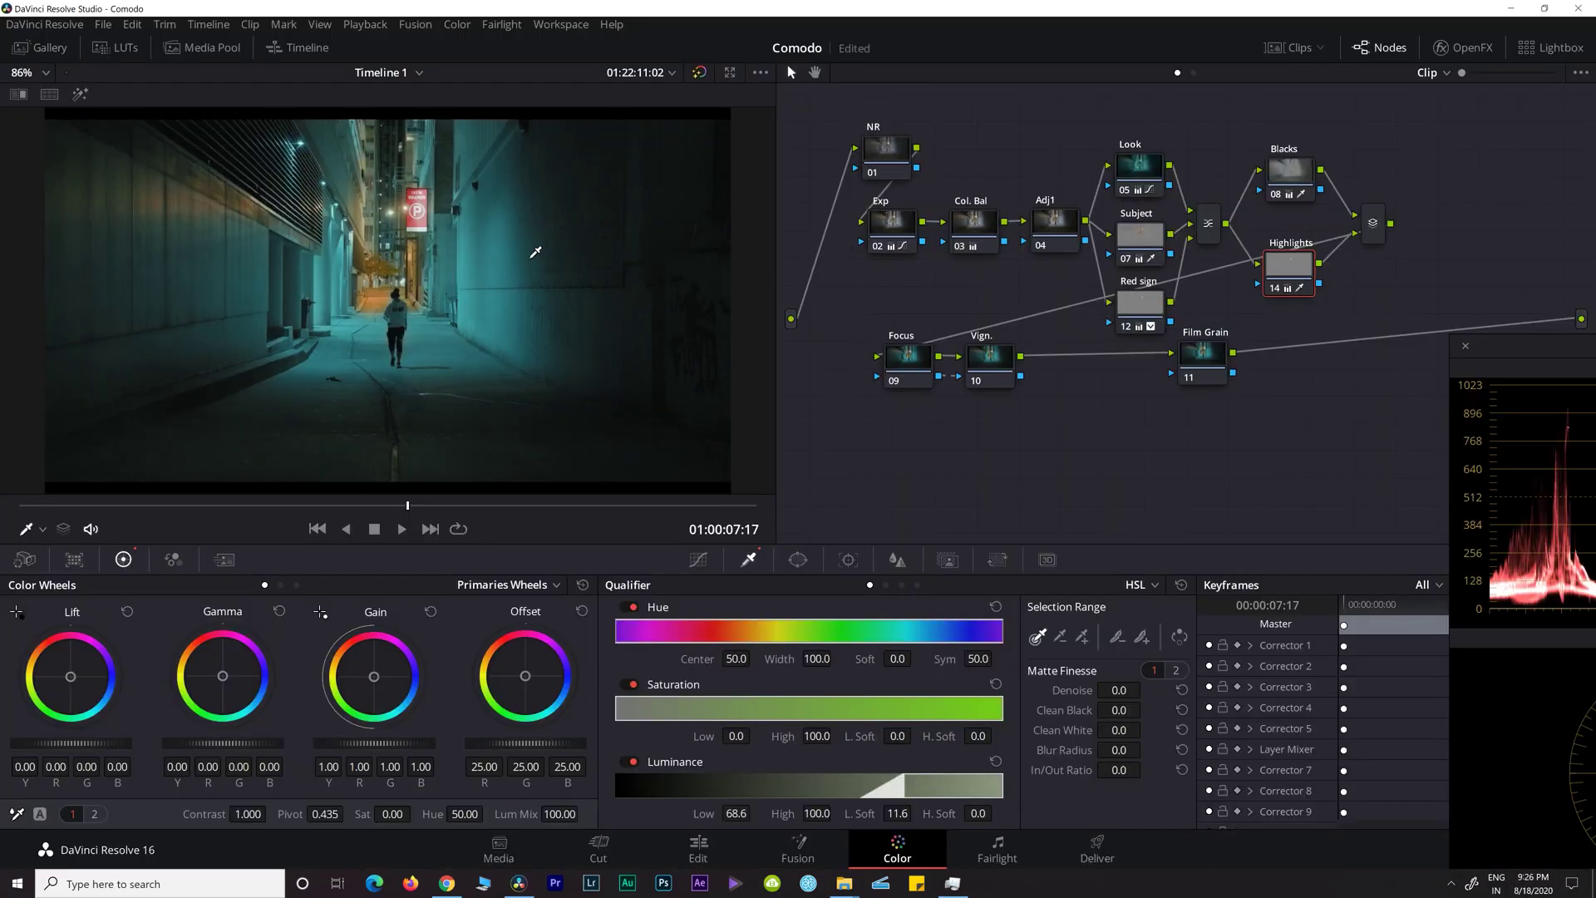
click(910, 366)
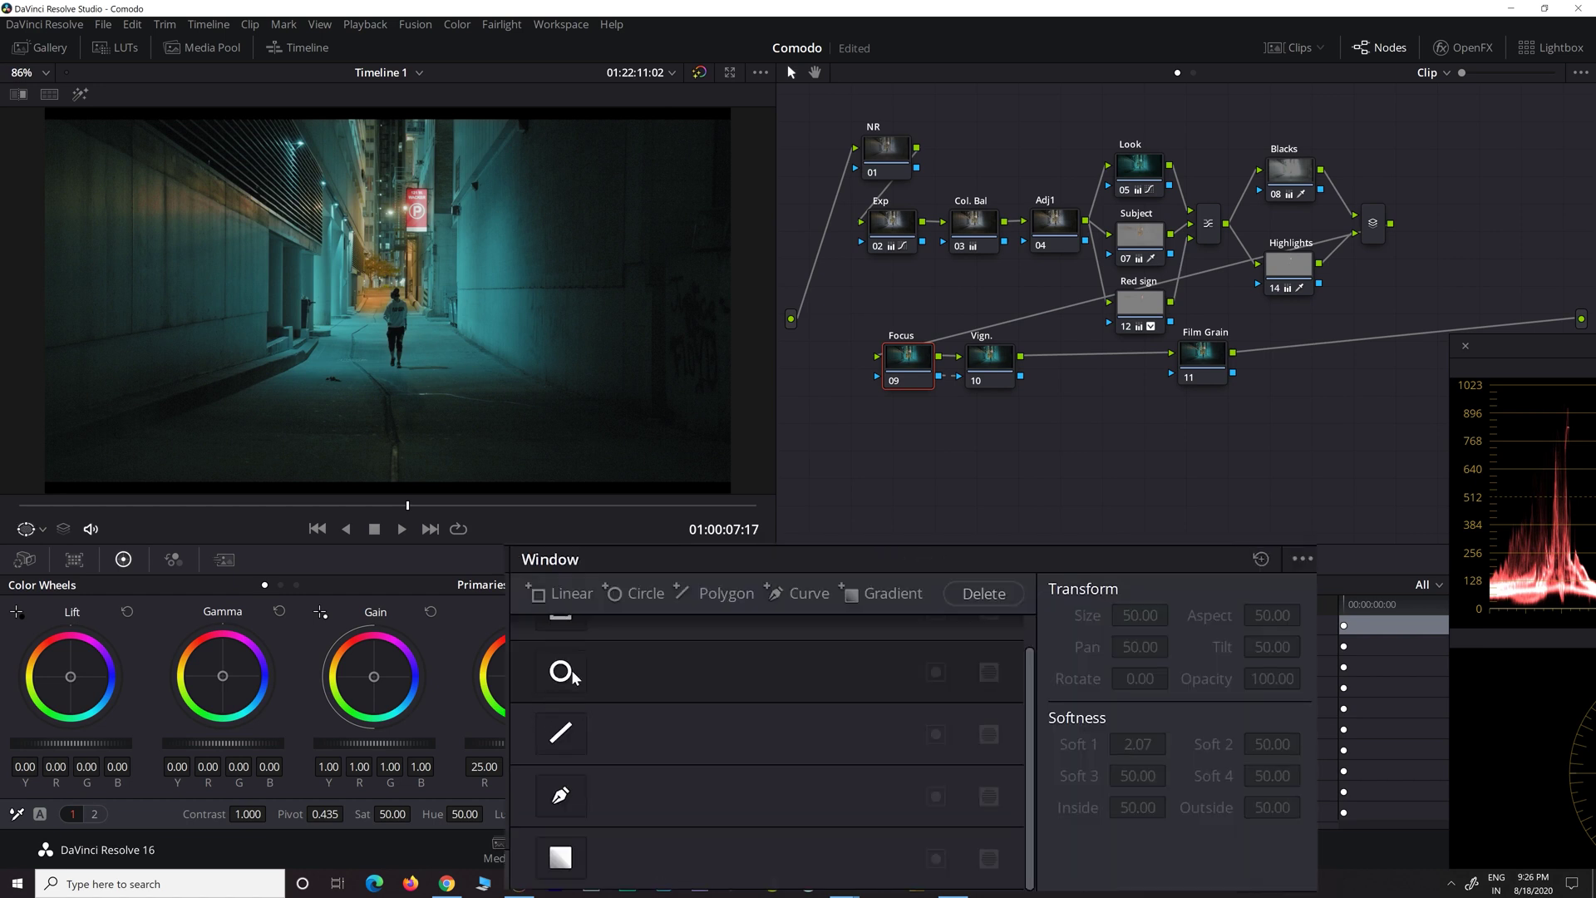
Track a Circle window on the walking man from the first frame and raise Gamma master to 0.03
click(572, 675)
drag(411, 381, 415, 343)
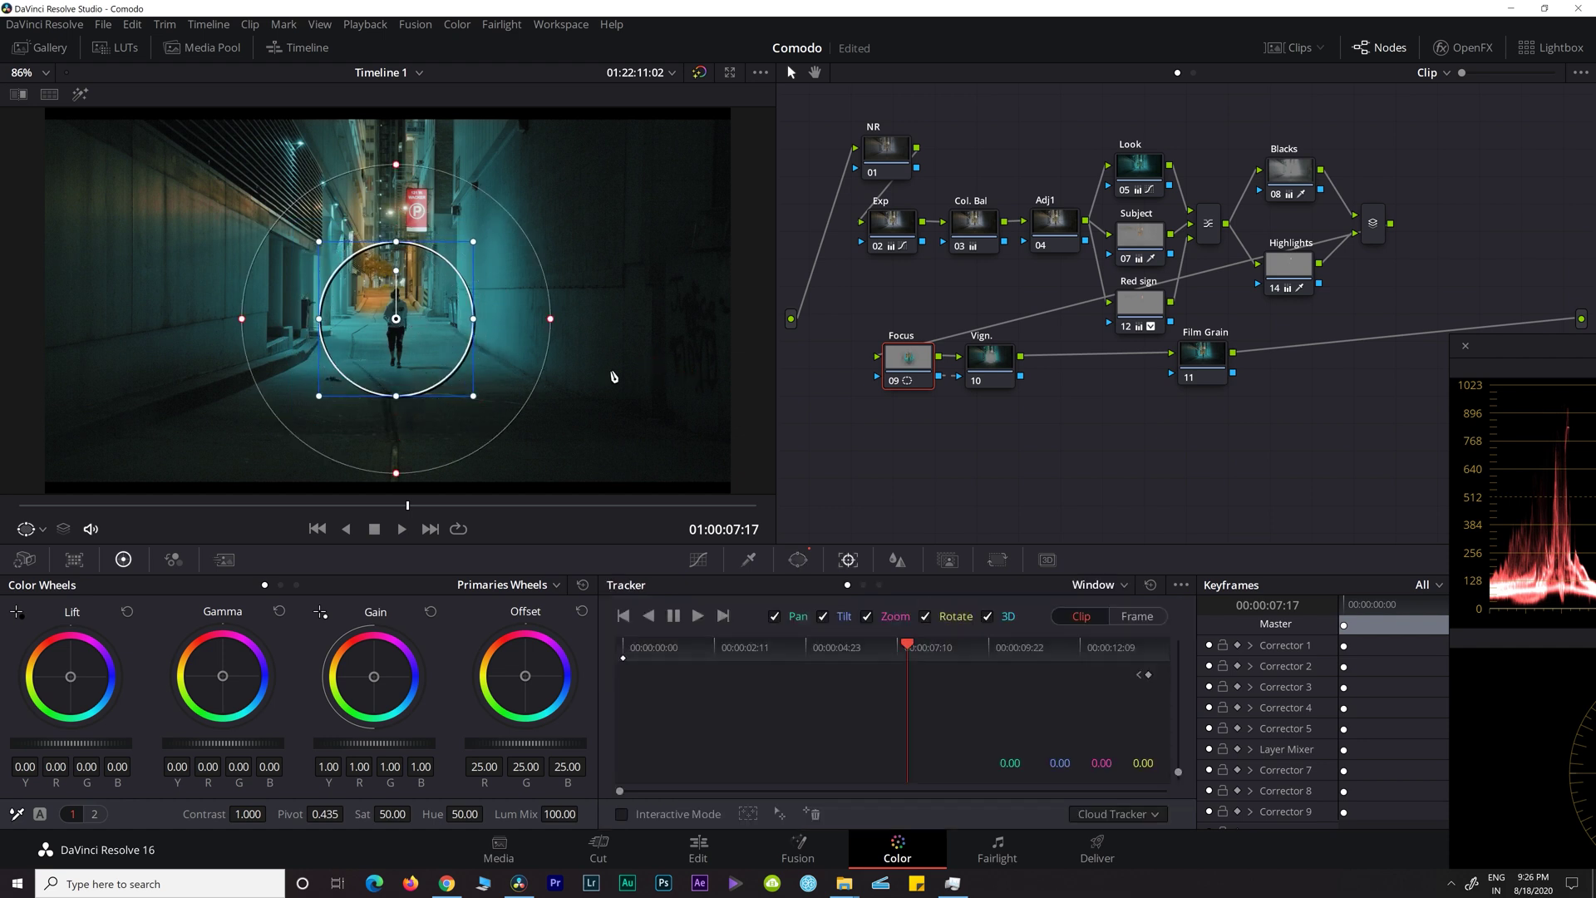
key(Home)
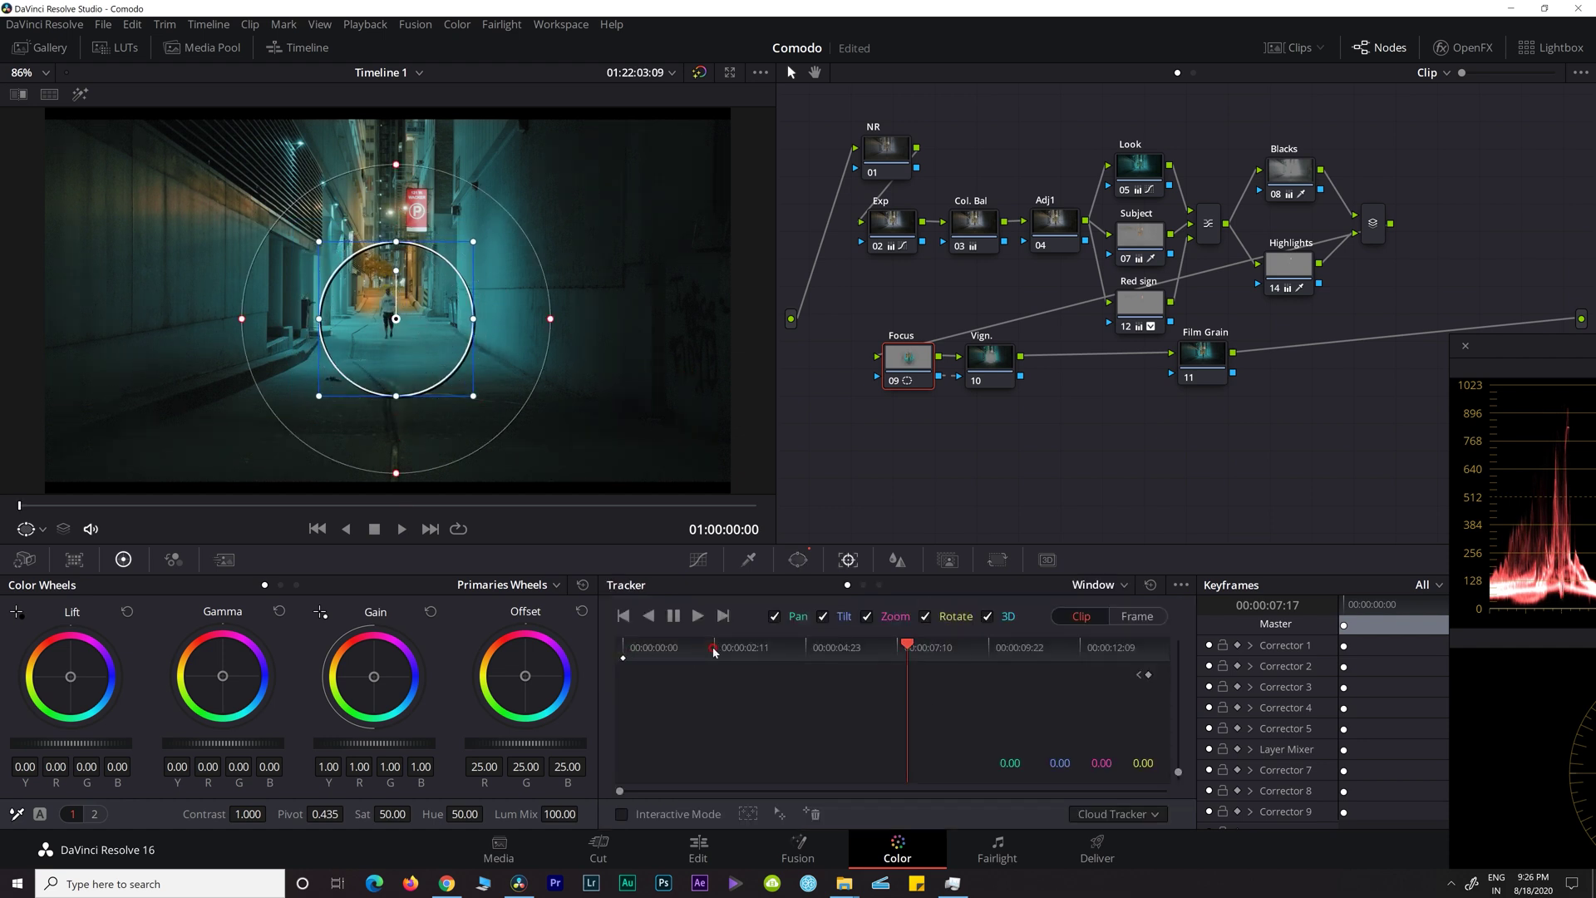
key(space)
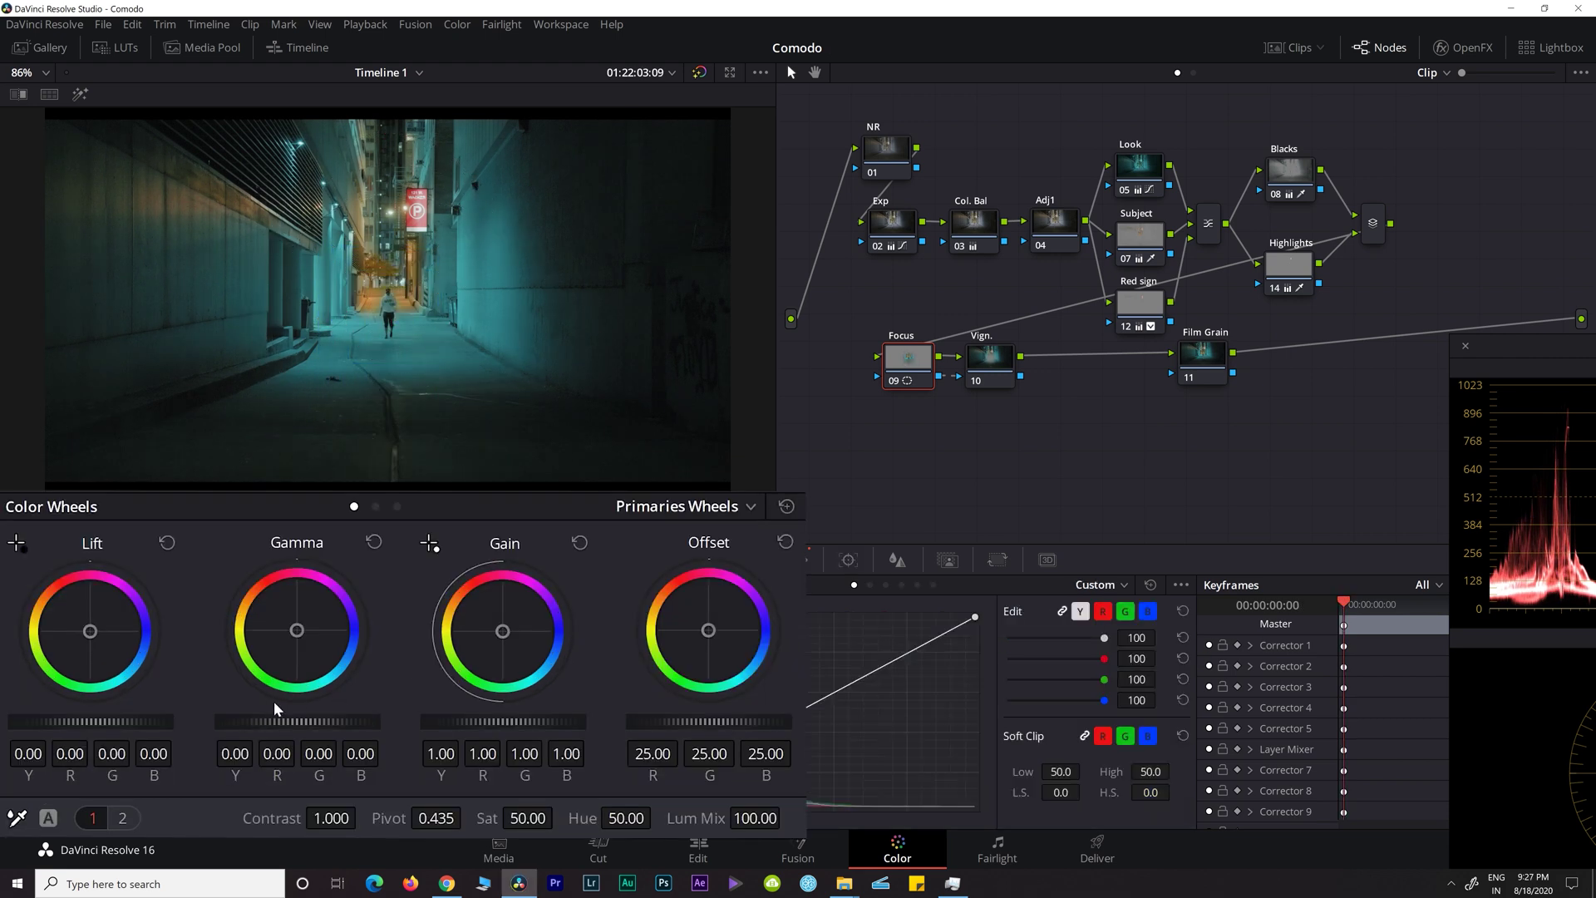
drag(326, 712, 341, 717)
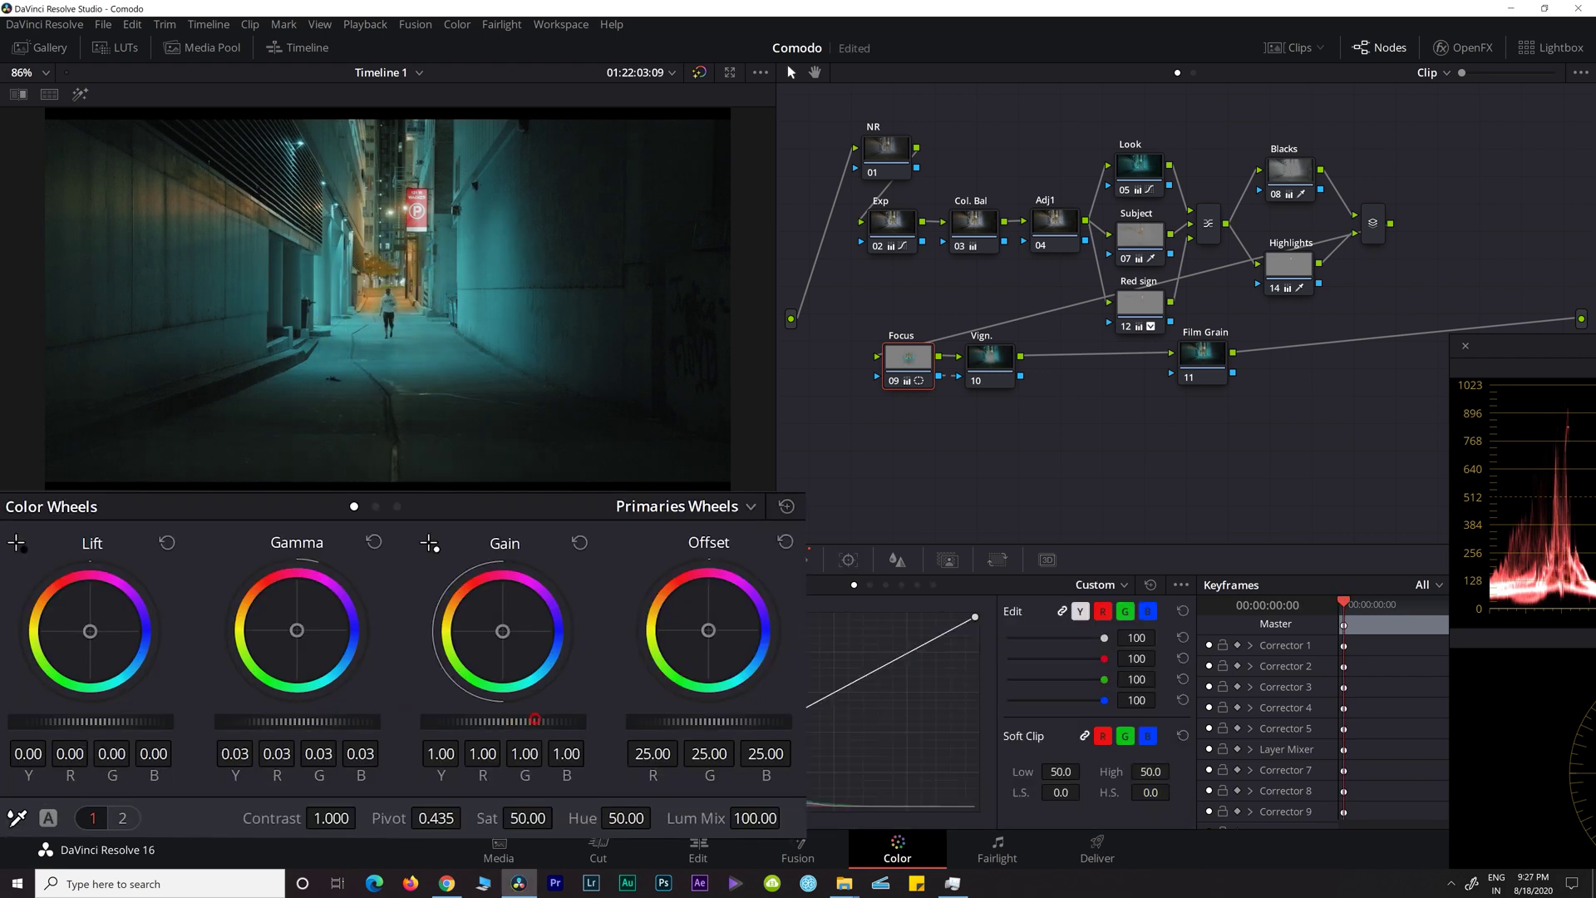
mouse_move(504, 722)
mouse_down()
mouse_move(540, 720)
mouse_move(486, 721)
mouse_up()
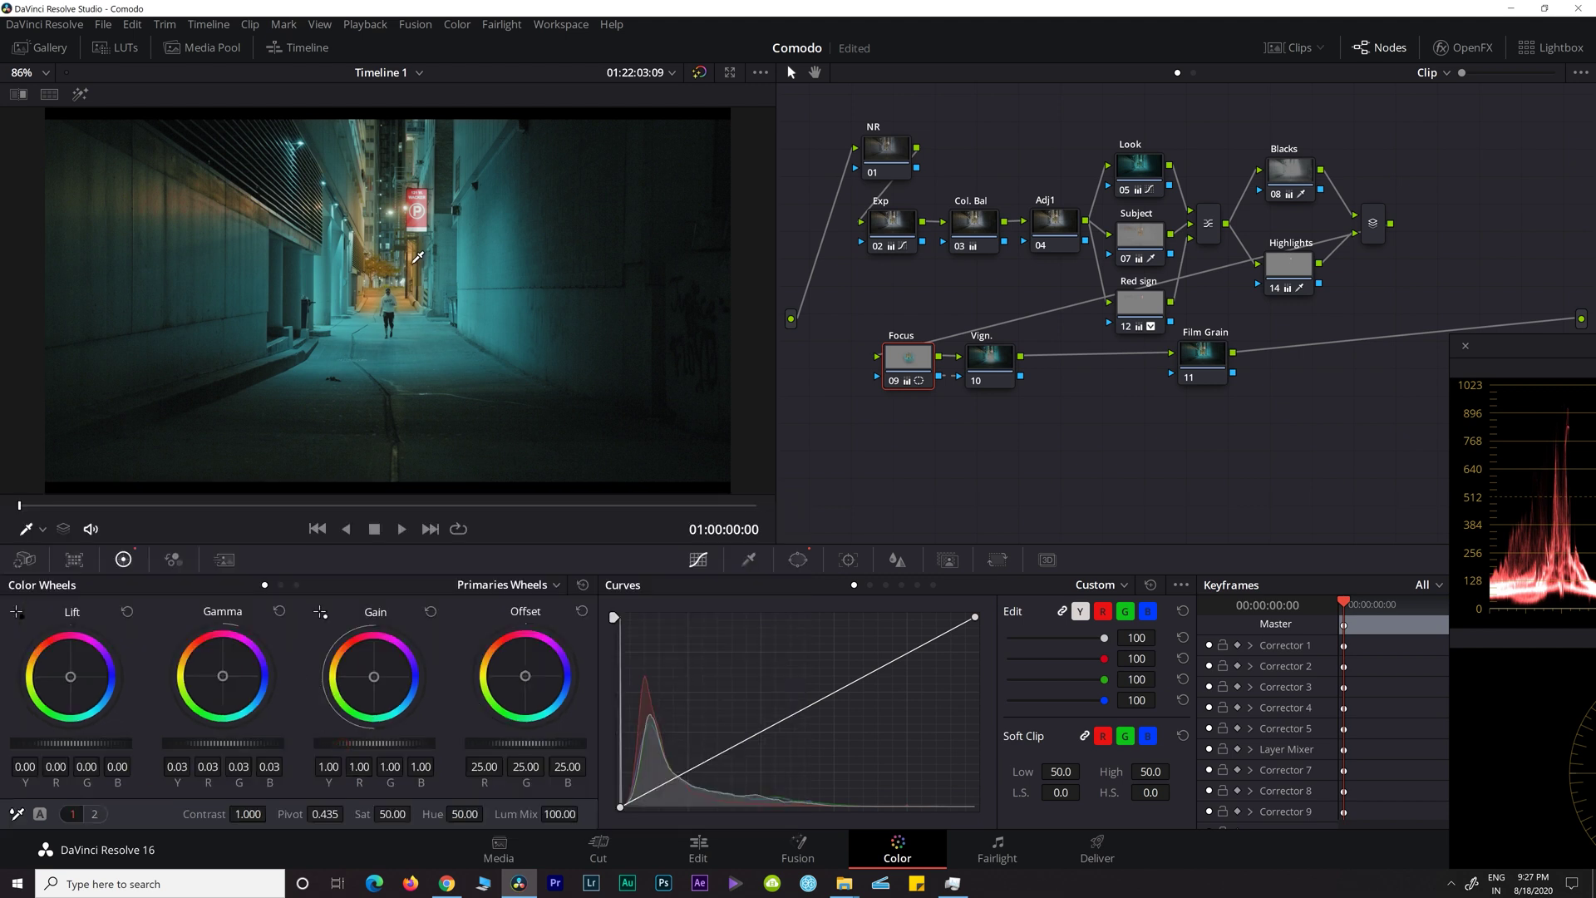
click(993, 364)
Darken Vign. with a pulled-down custom curve and three added points, then ease Focus gamma to 0.01
drag(744, 741, 752, 752)
drag(628, 752, 621, 752)
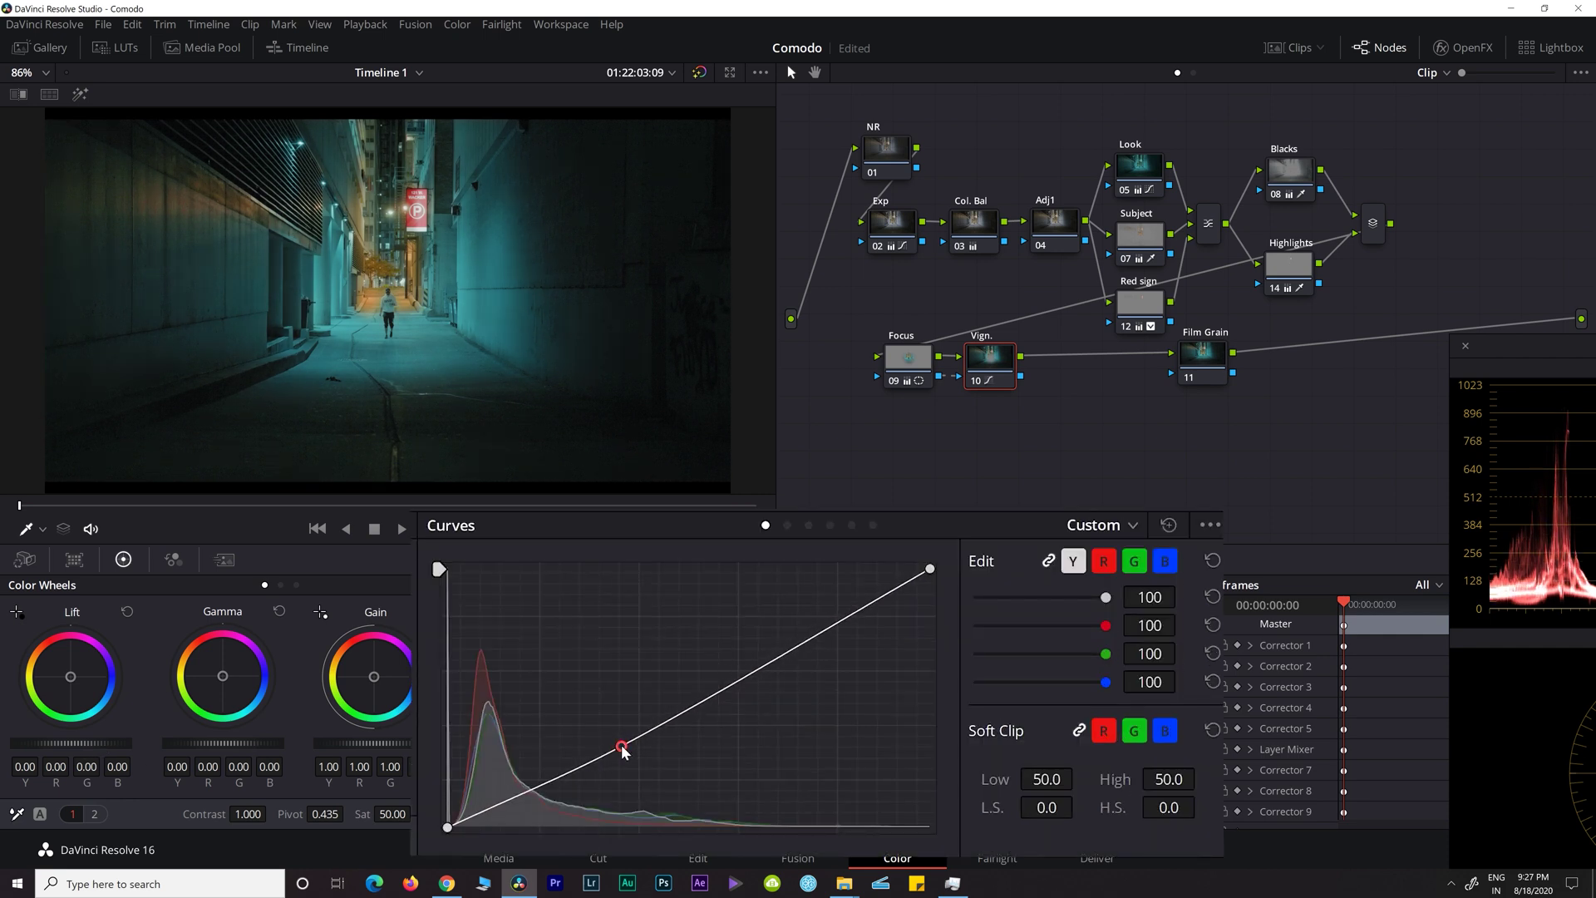
click(517, 800)
click(781, 652)
click(690, 712)
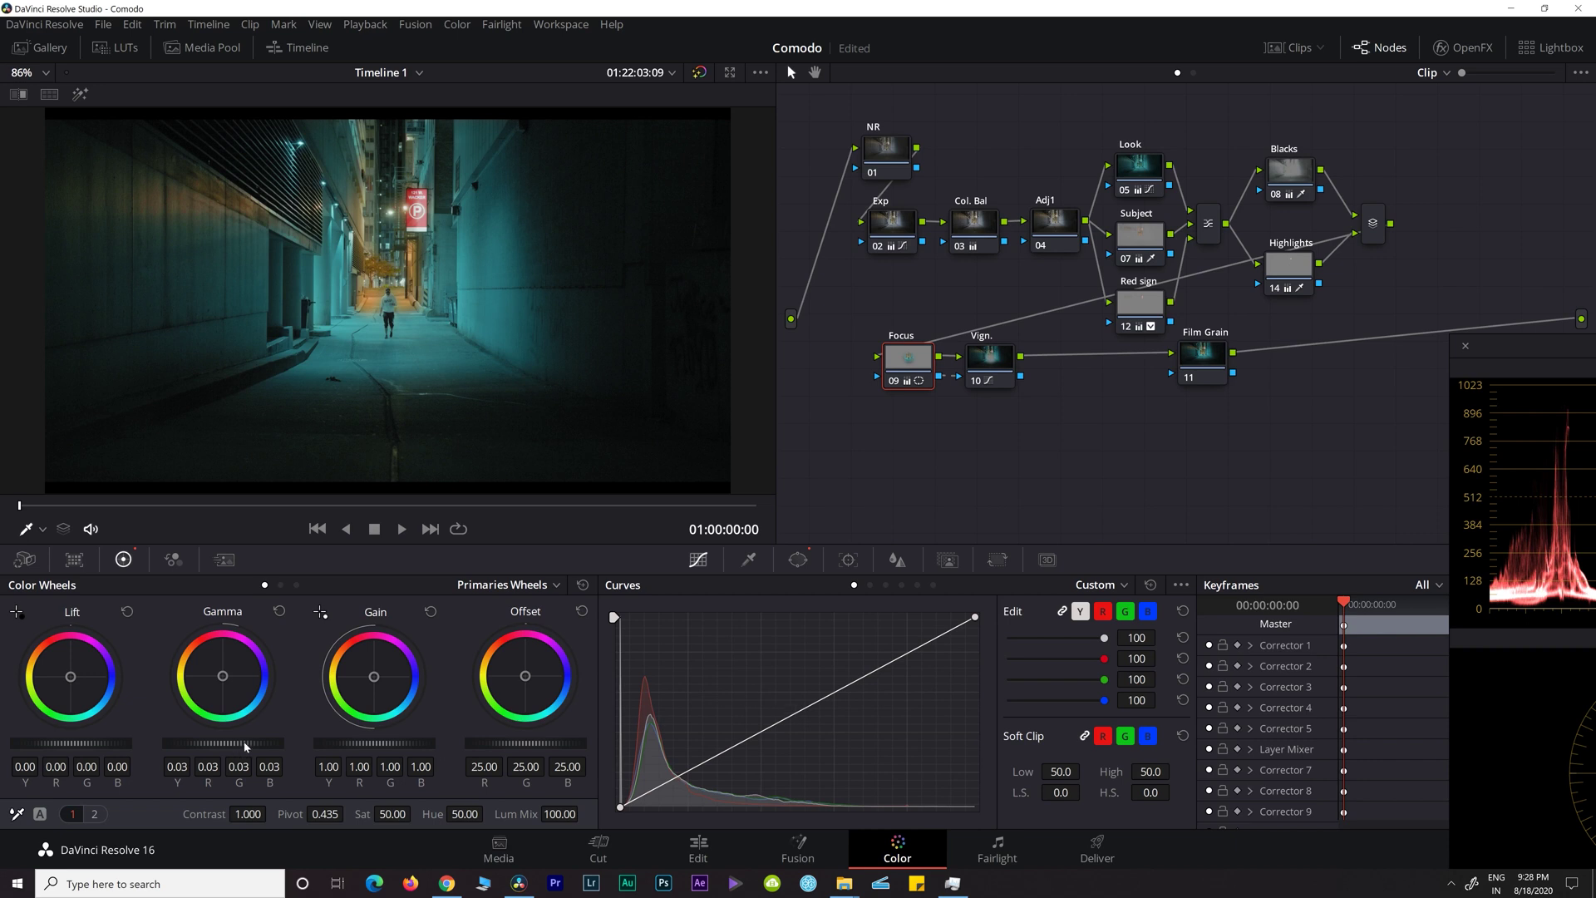
drag(246, 746, 229, 746)
Lower the Look node's key output gain to 0.910 and nudge the Red sign node slightly down-left
click(1138, 171)
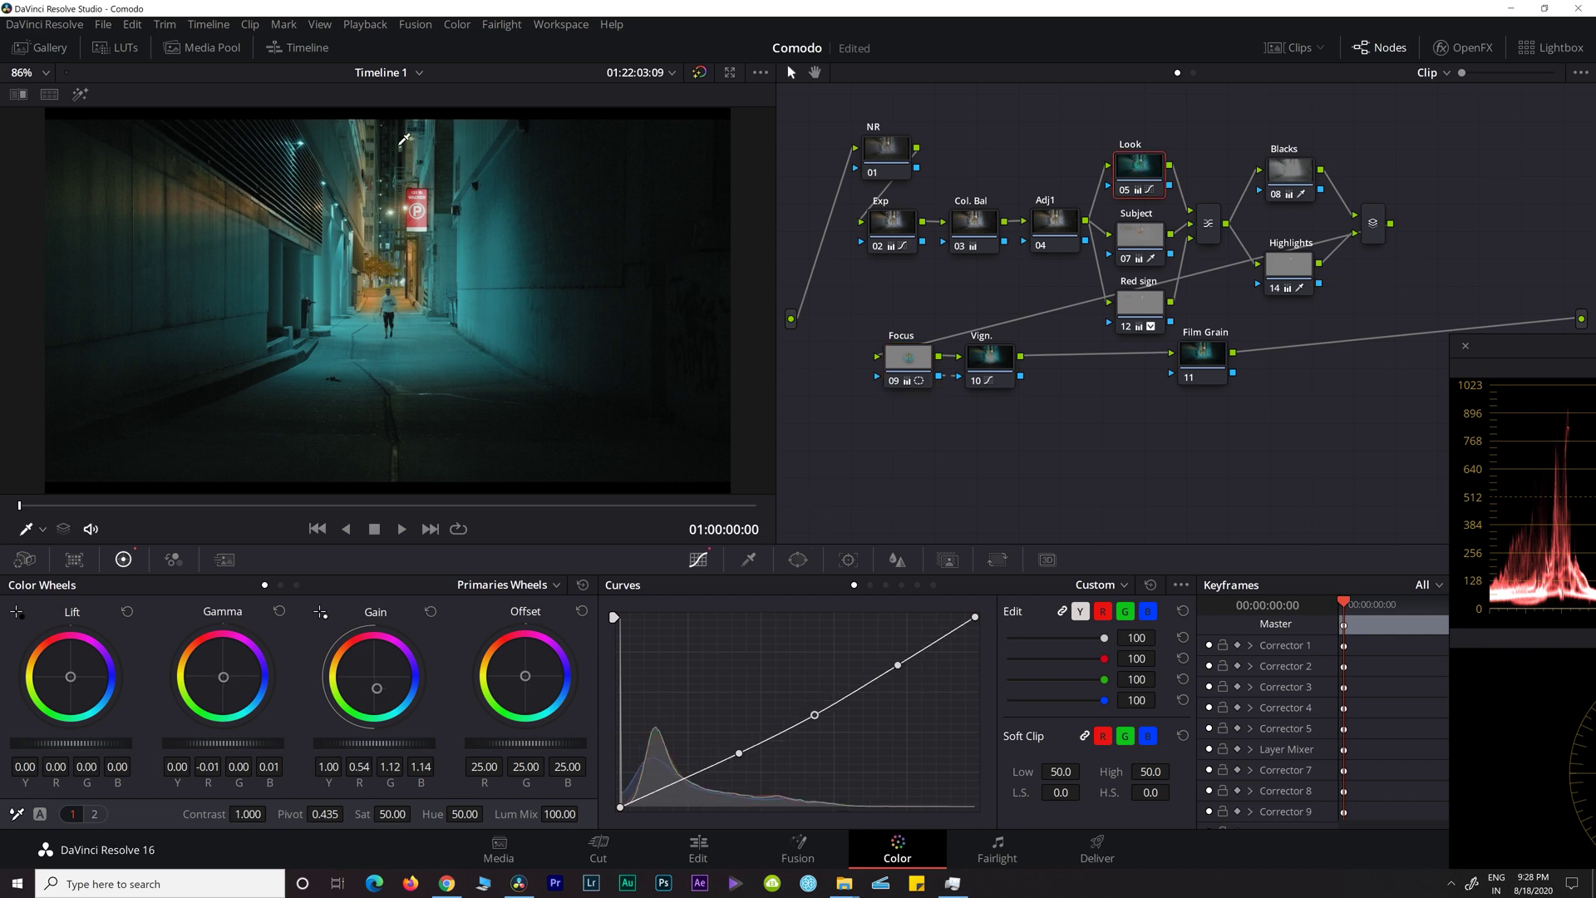
click(948, 560)
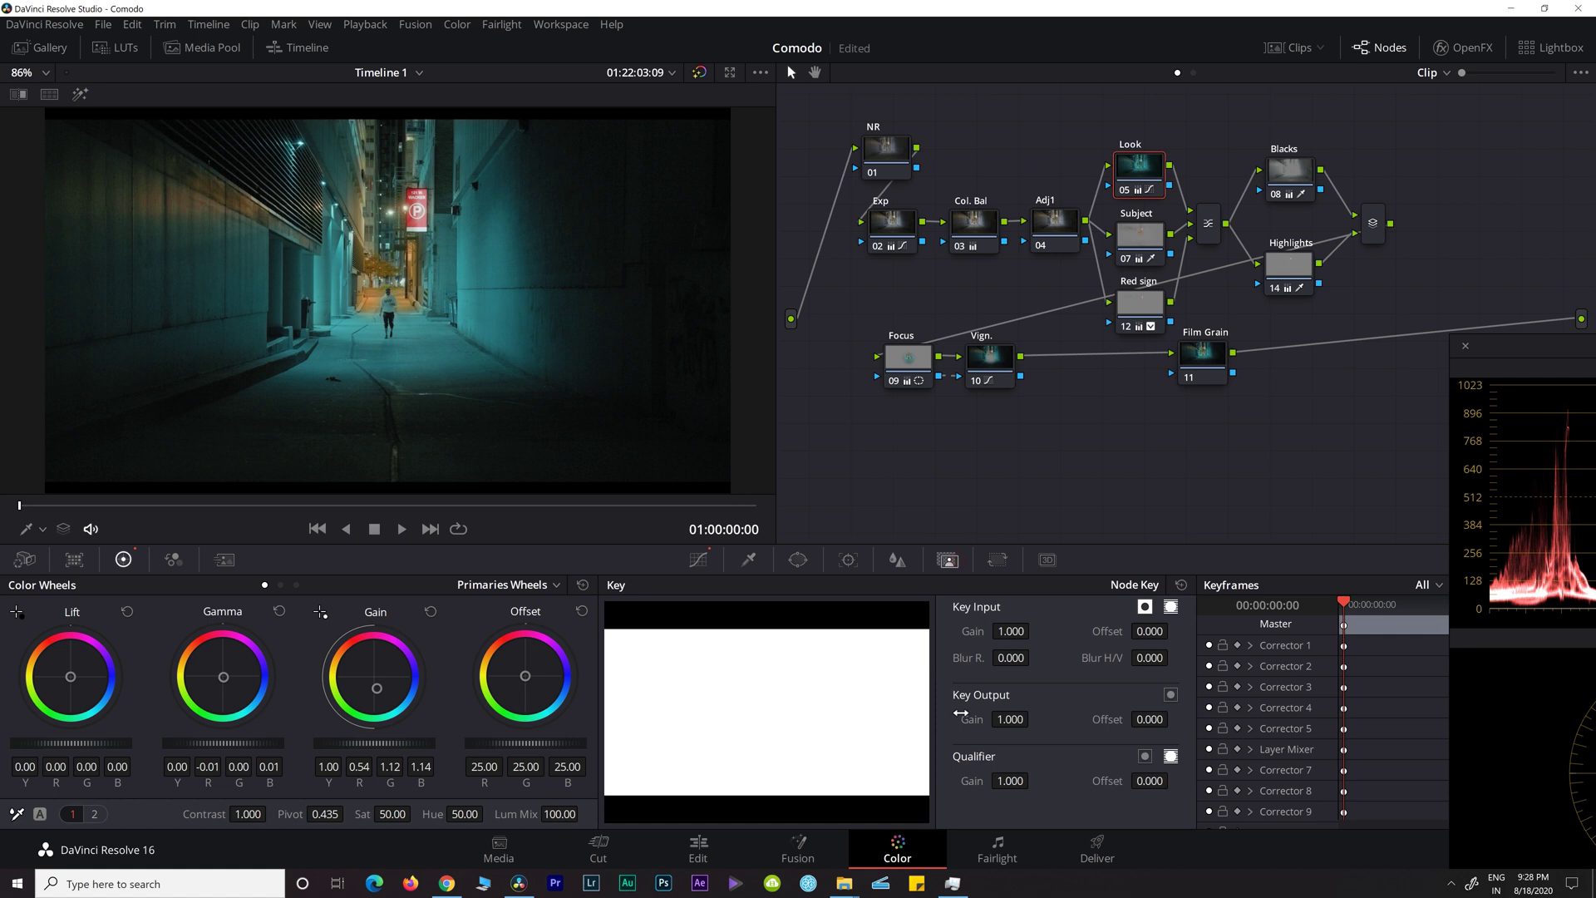
drag(1088, 748, 887, 729)
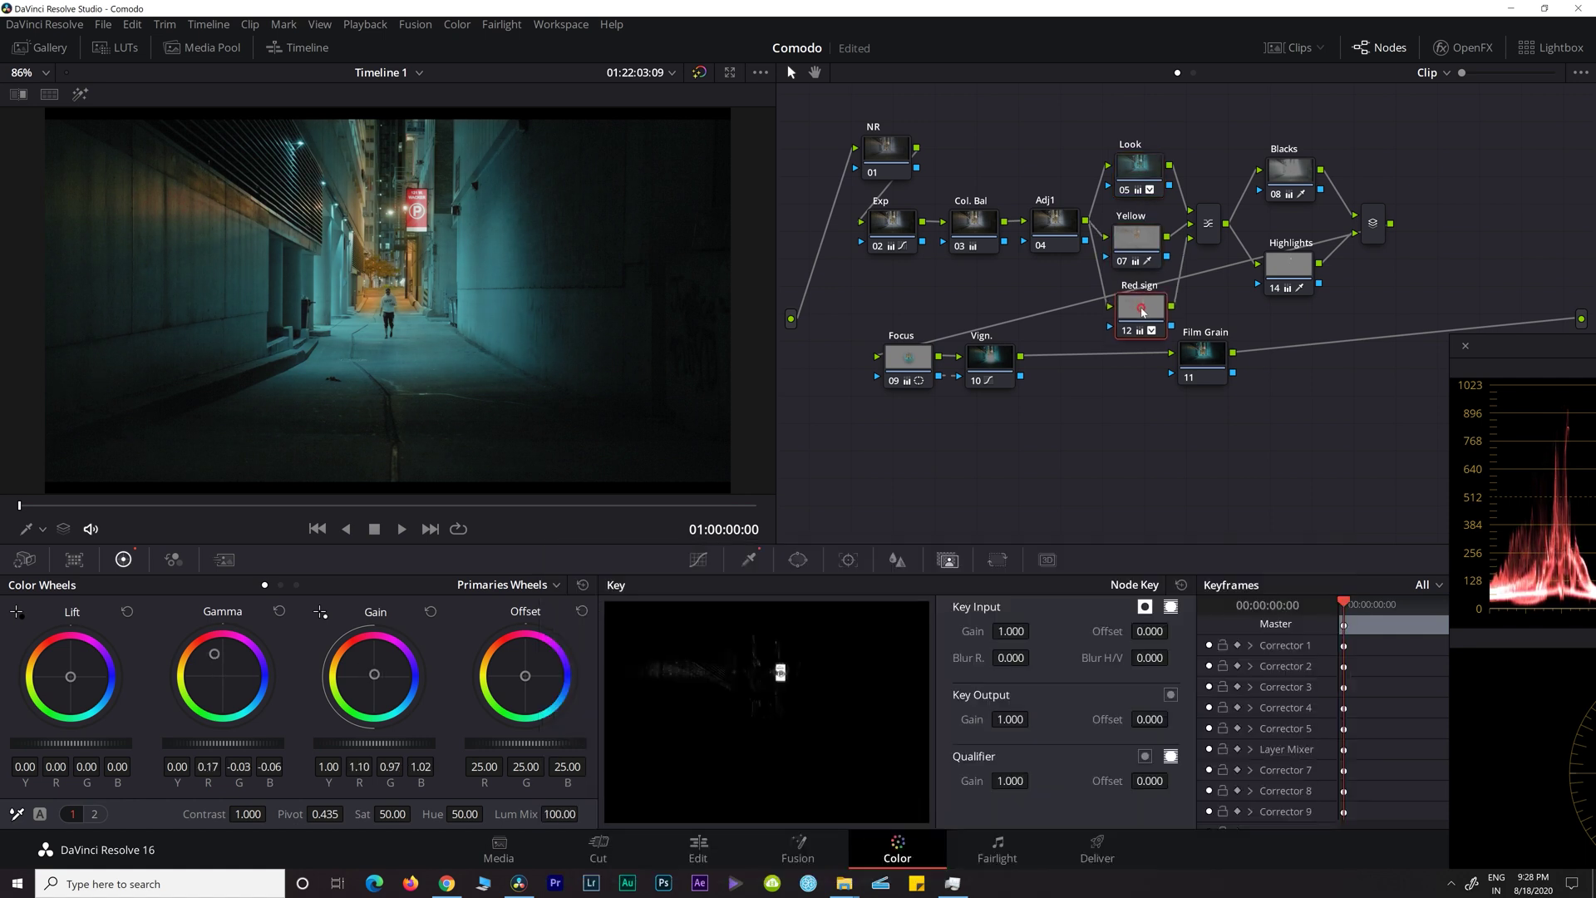
click(1143, 304)
drag(1143, 305, 1138, 306)
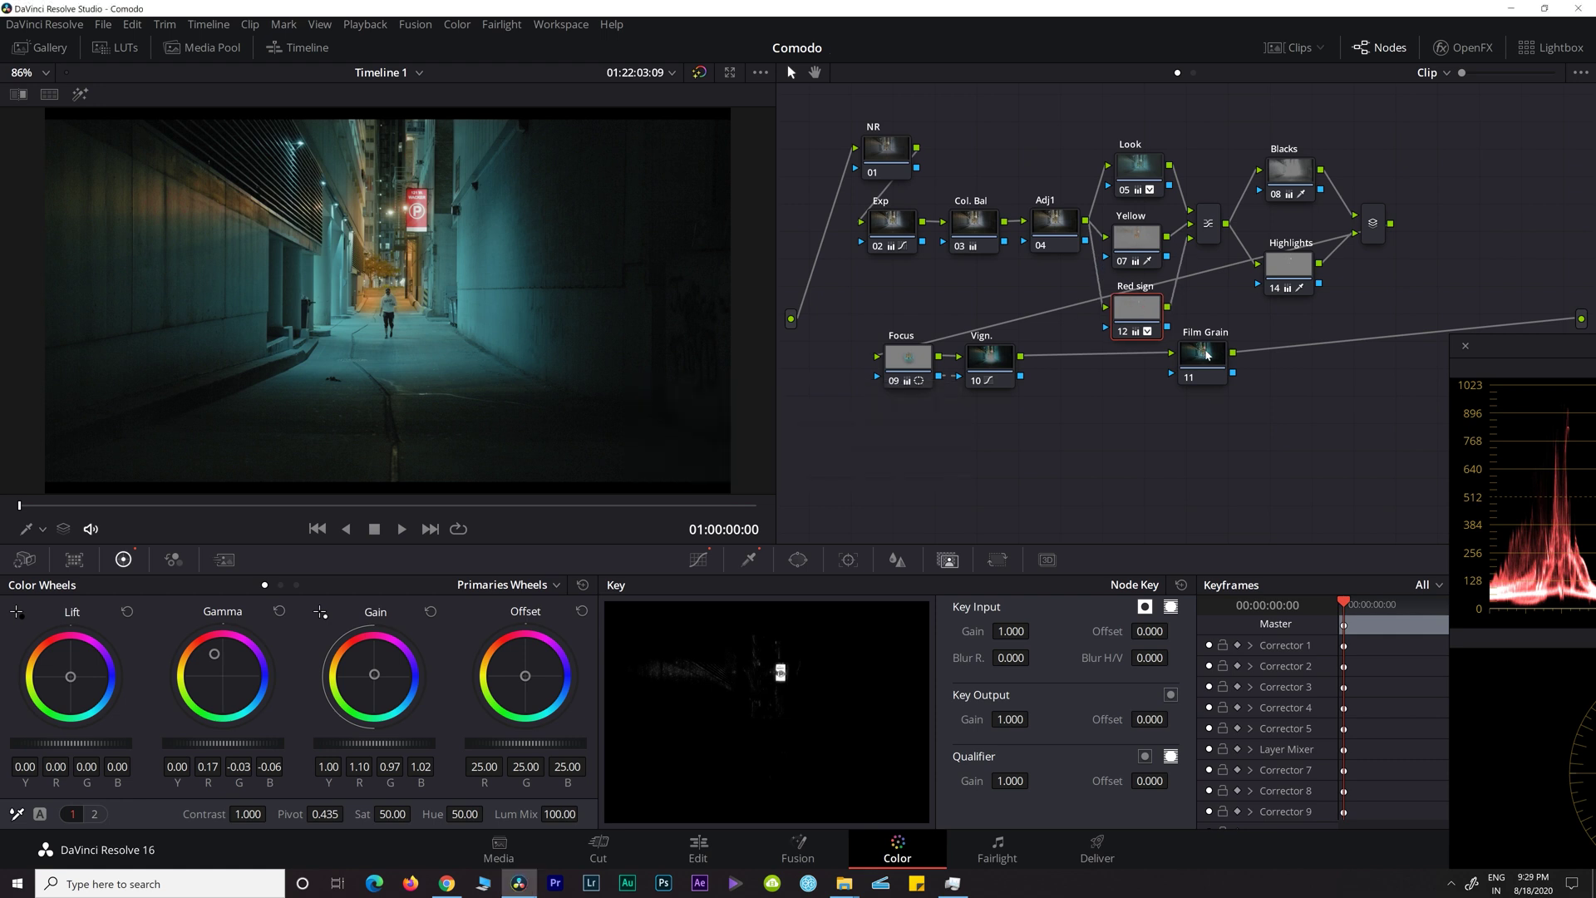
Apply the OpenFX Film Grain effect, found by searching 'grai', to node 11
click(1208, 354)
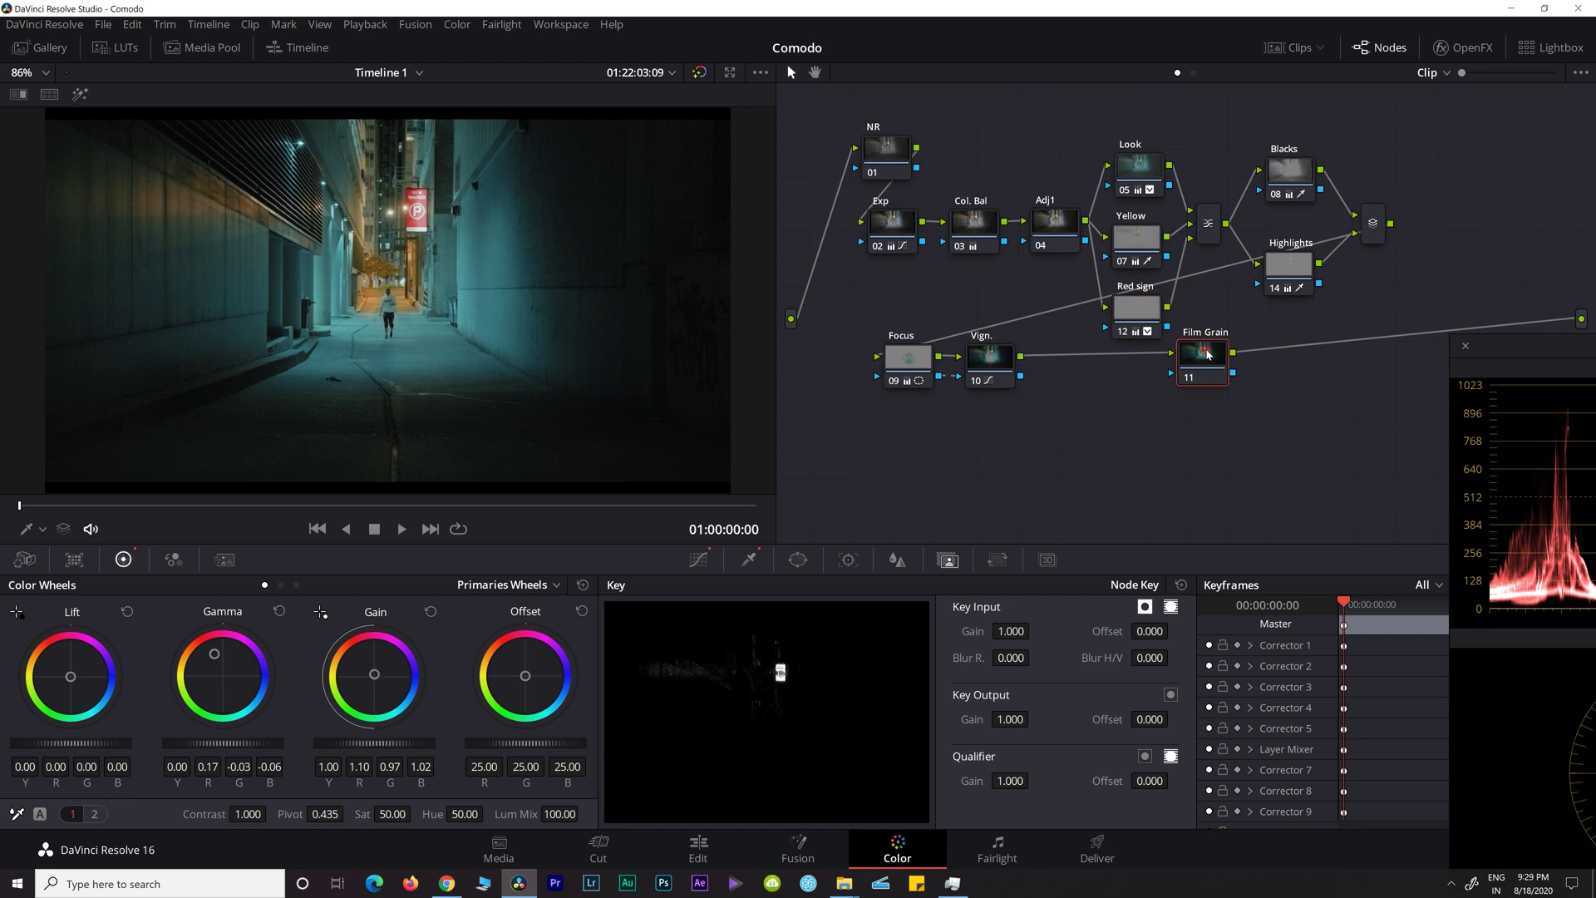
click(1463, 48)
click(1551, 73)
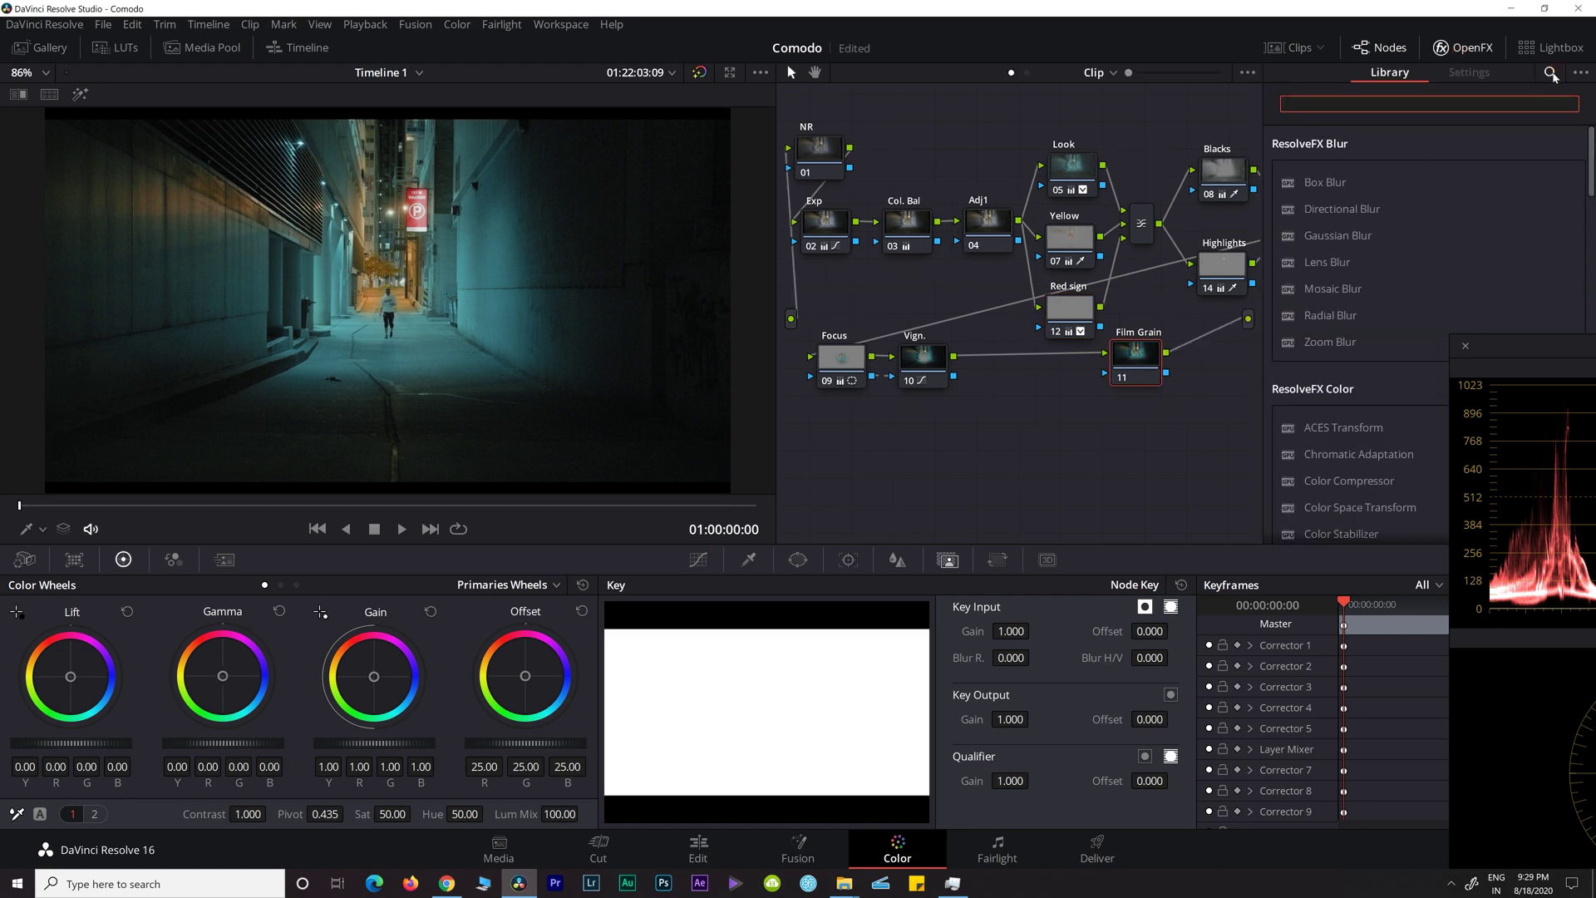
text(grain)
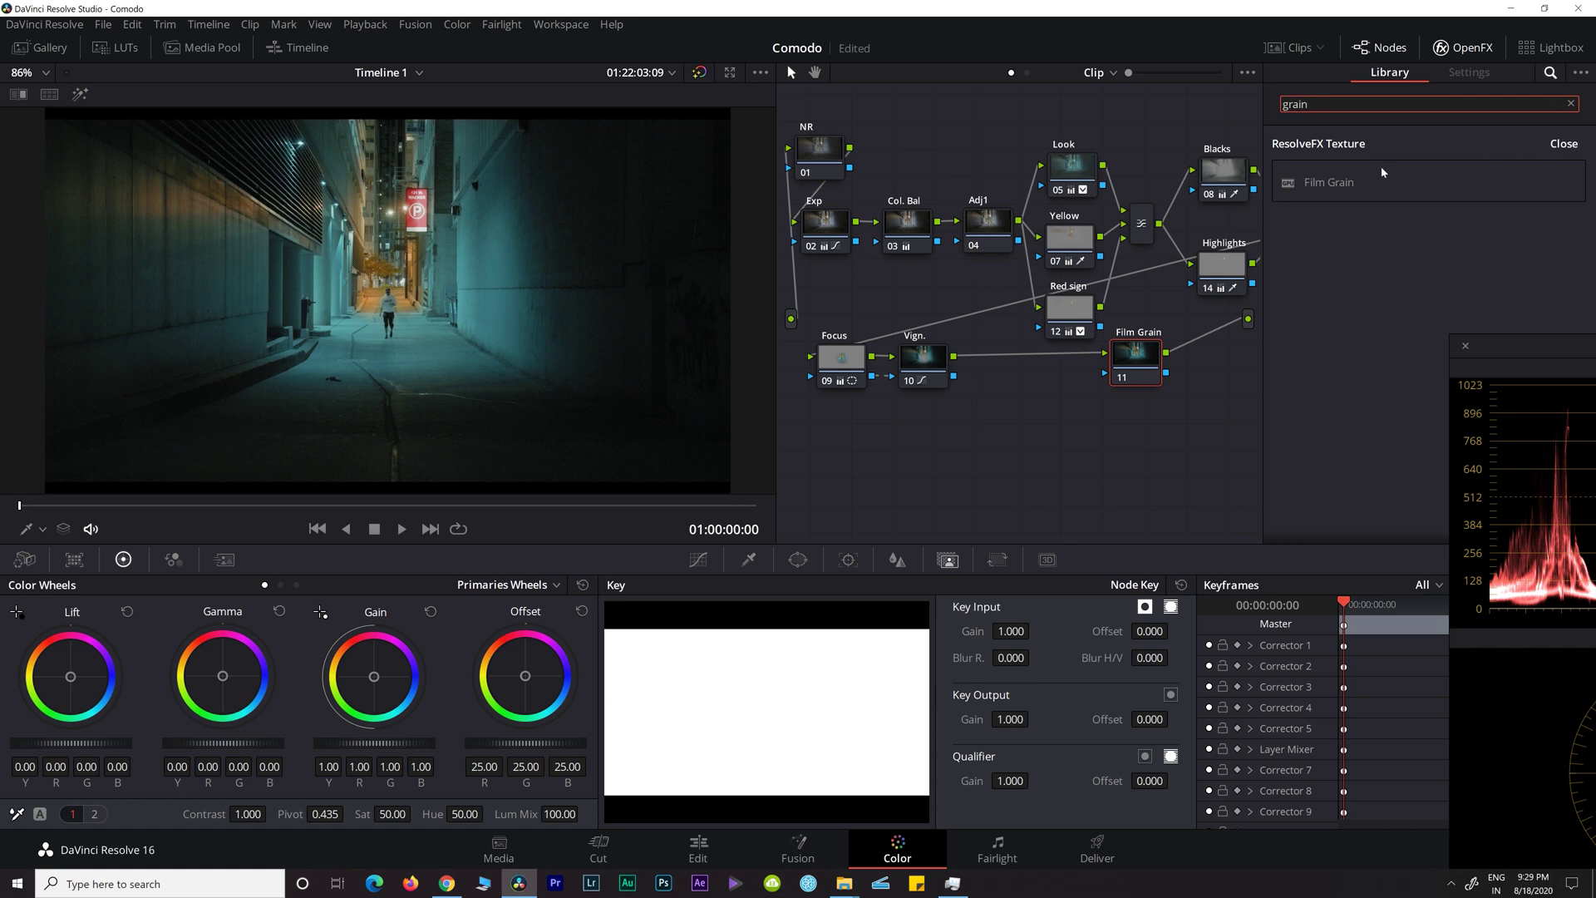
drag(1321, 188, 1132, 359)
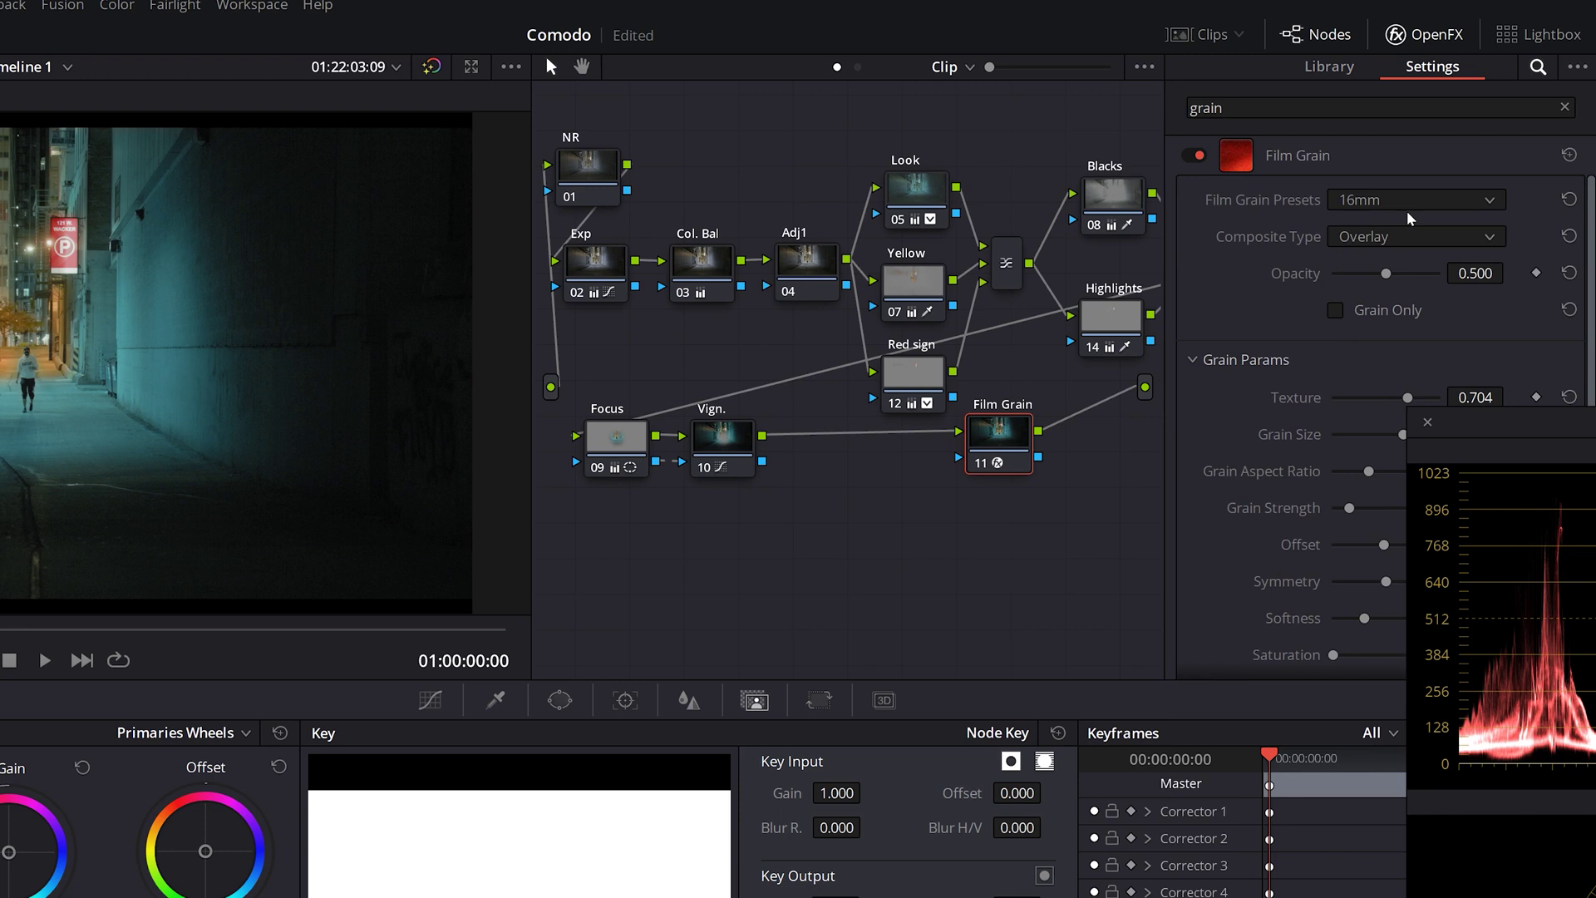
Choose the 35mm 400T grain preset and set grain size to 0.153
click(1409, 214)
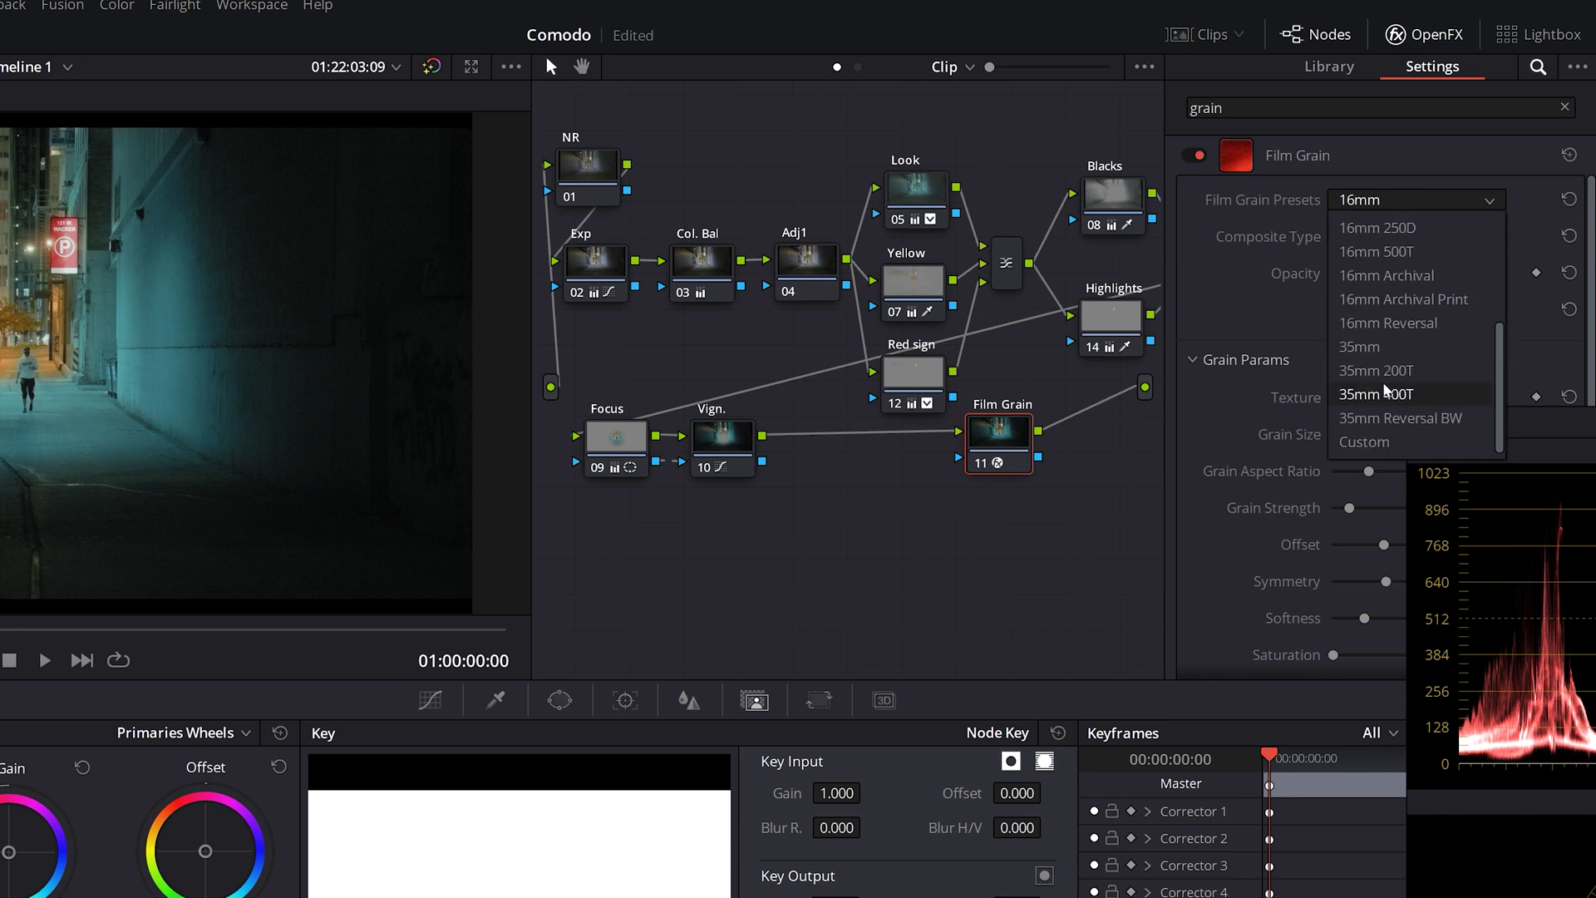
click(1409, 394)
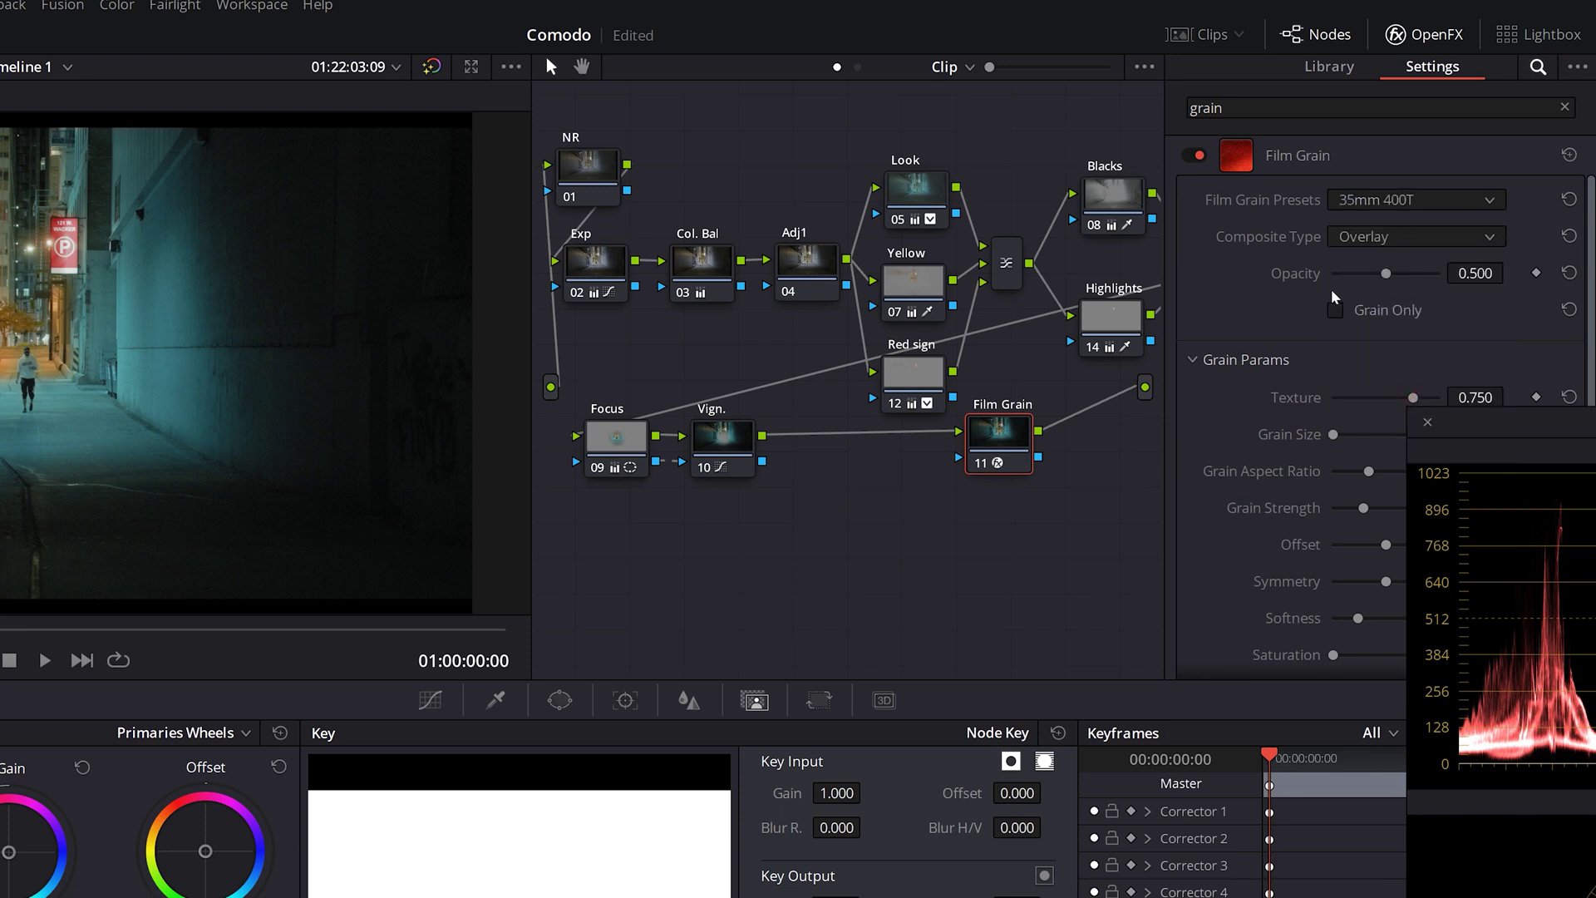
drag(1496, 424, 1447, 529)
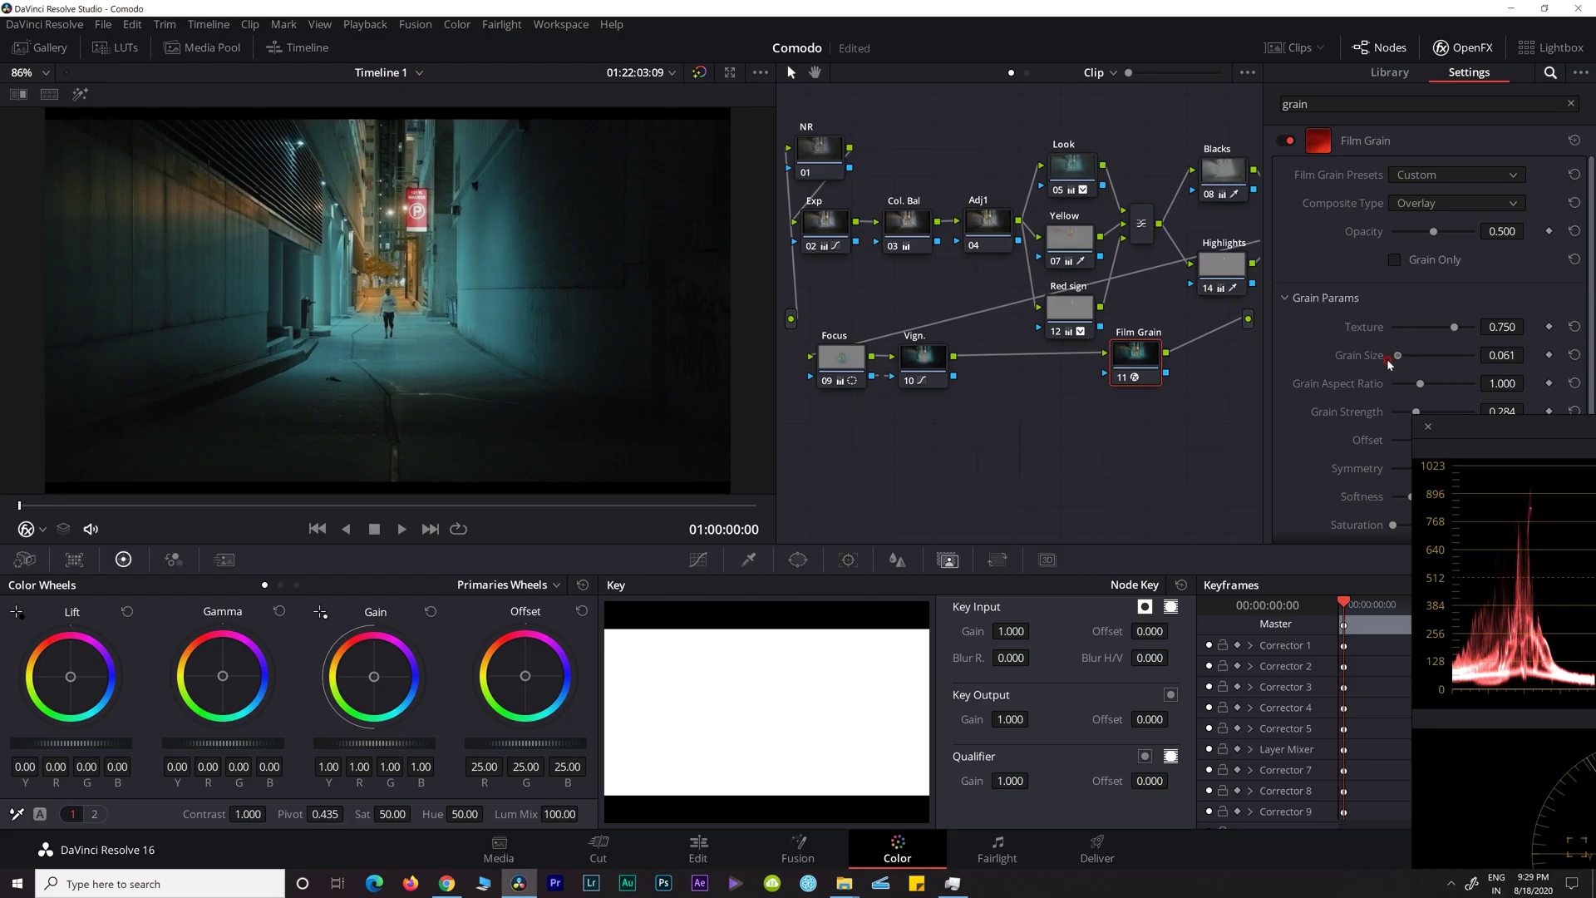
scroll(635, 363, up, 5)
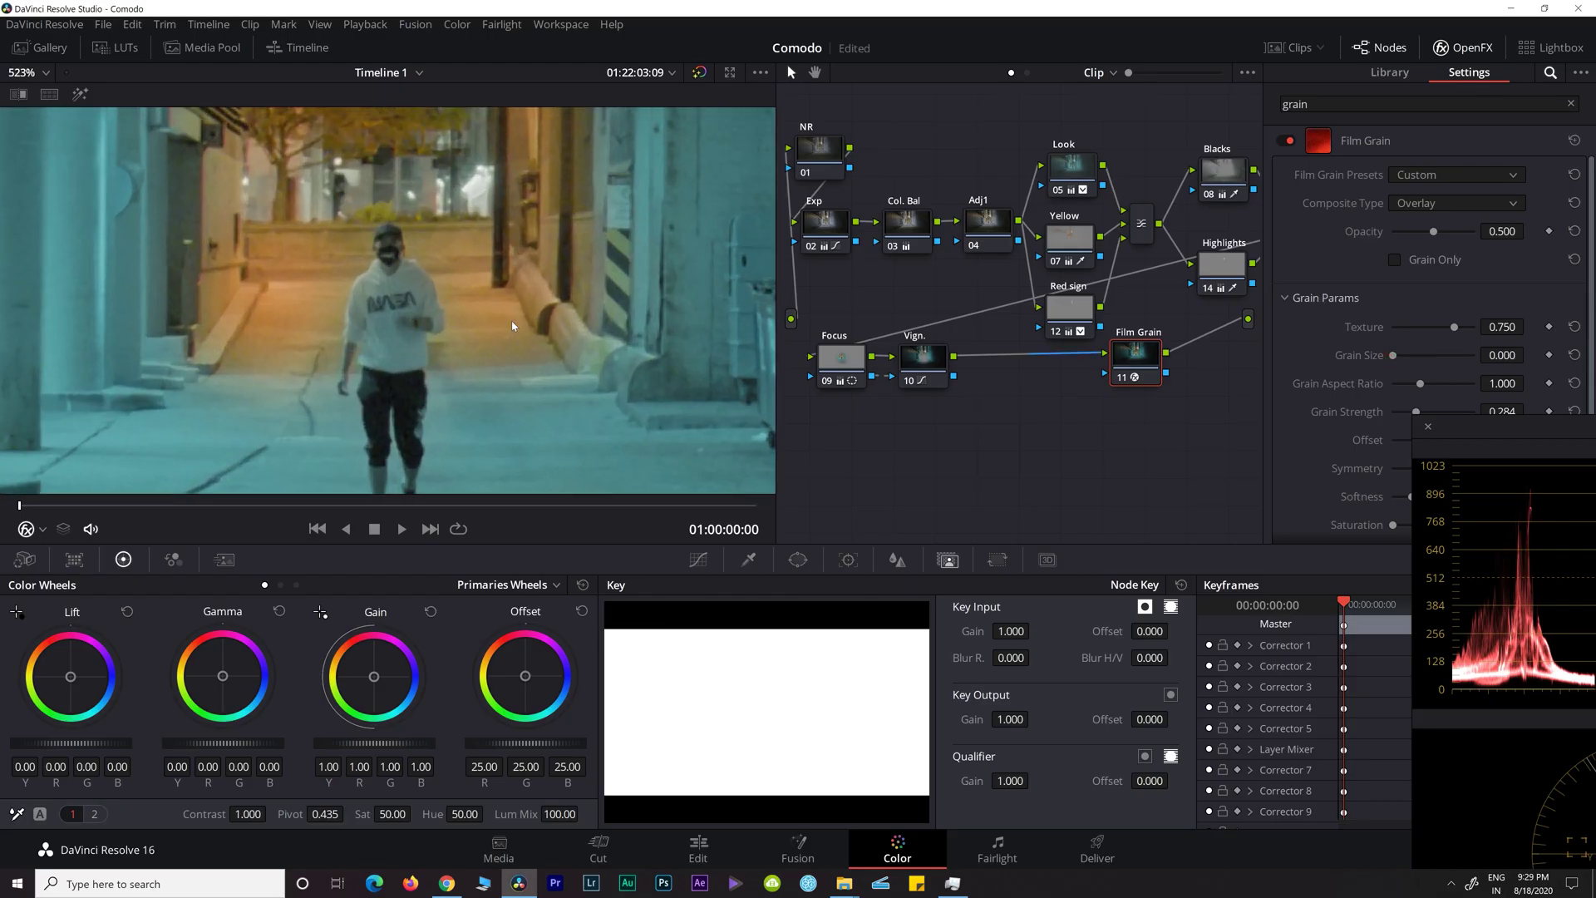
scroll(387, 329, up, 1)
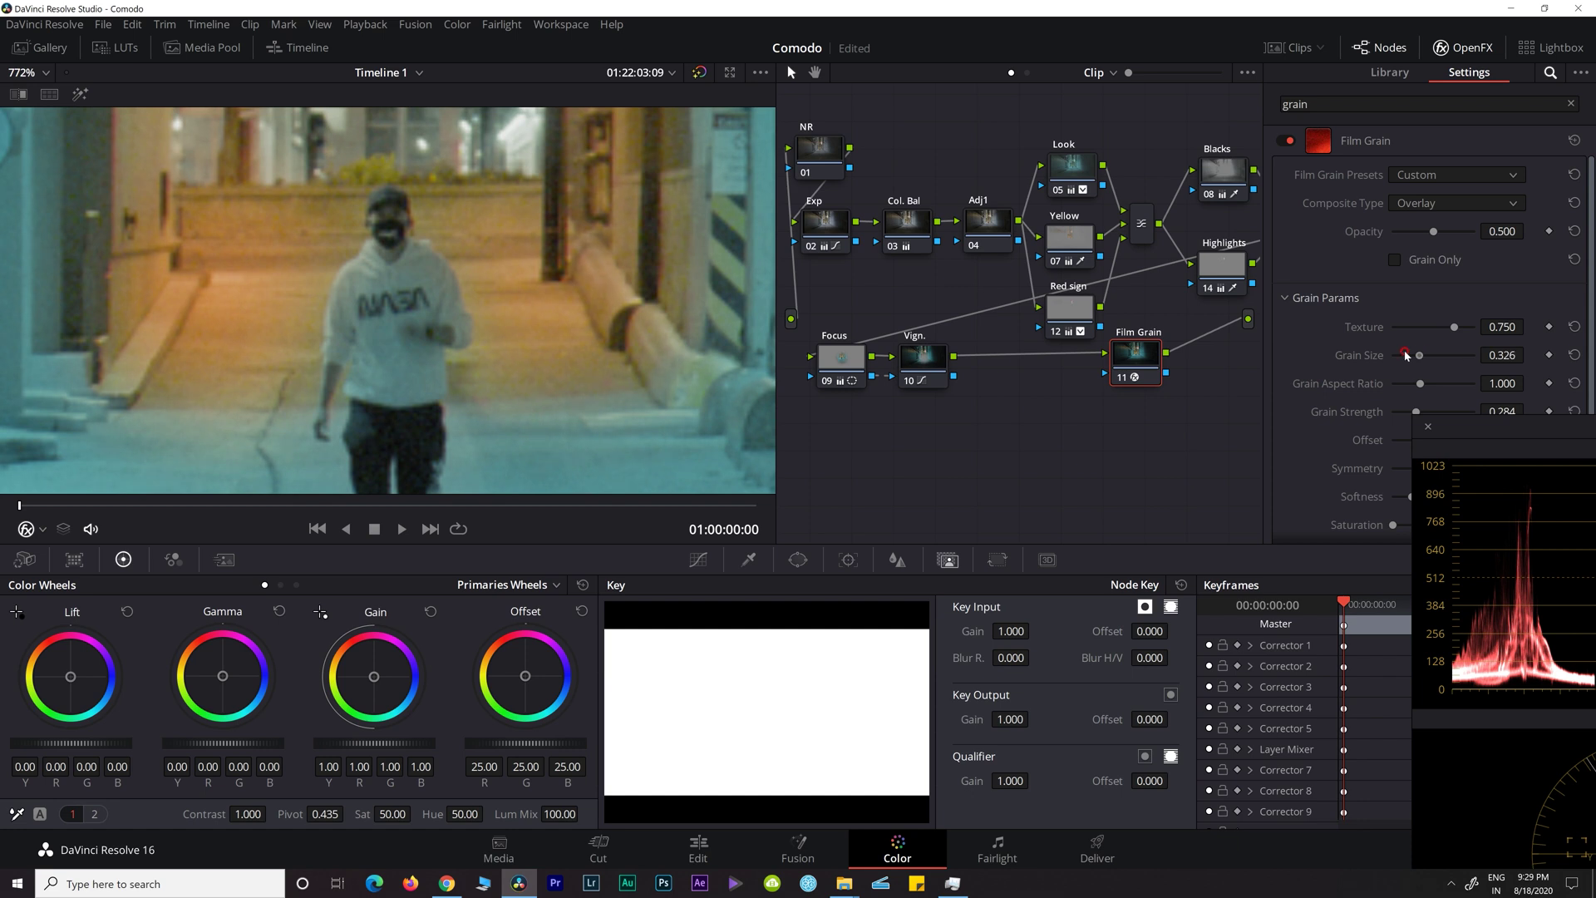
drag(1393, 355, 1405, 355)
key(shift+z)
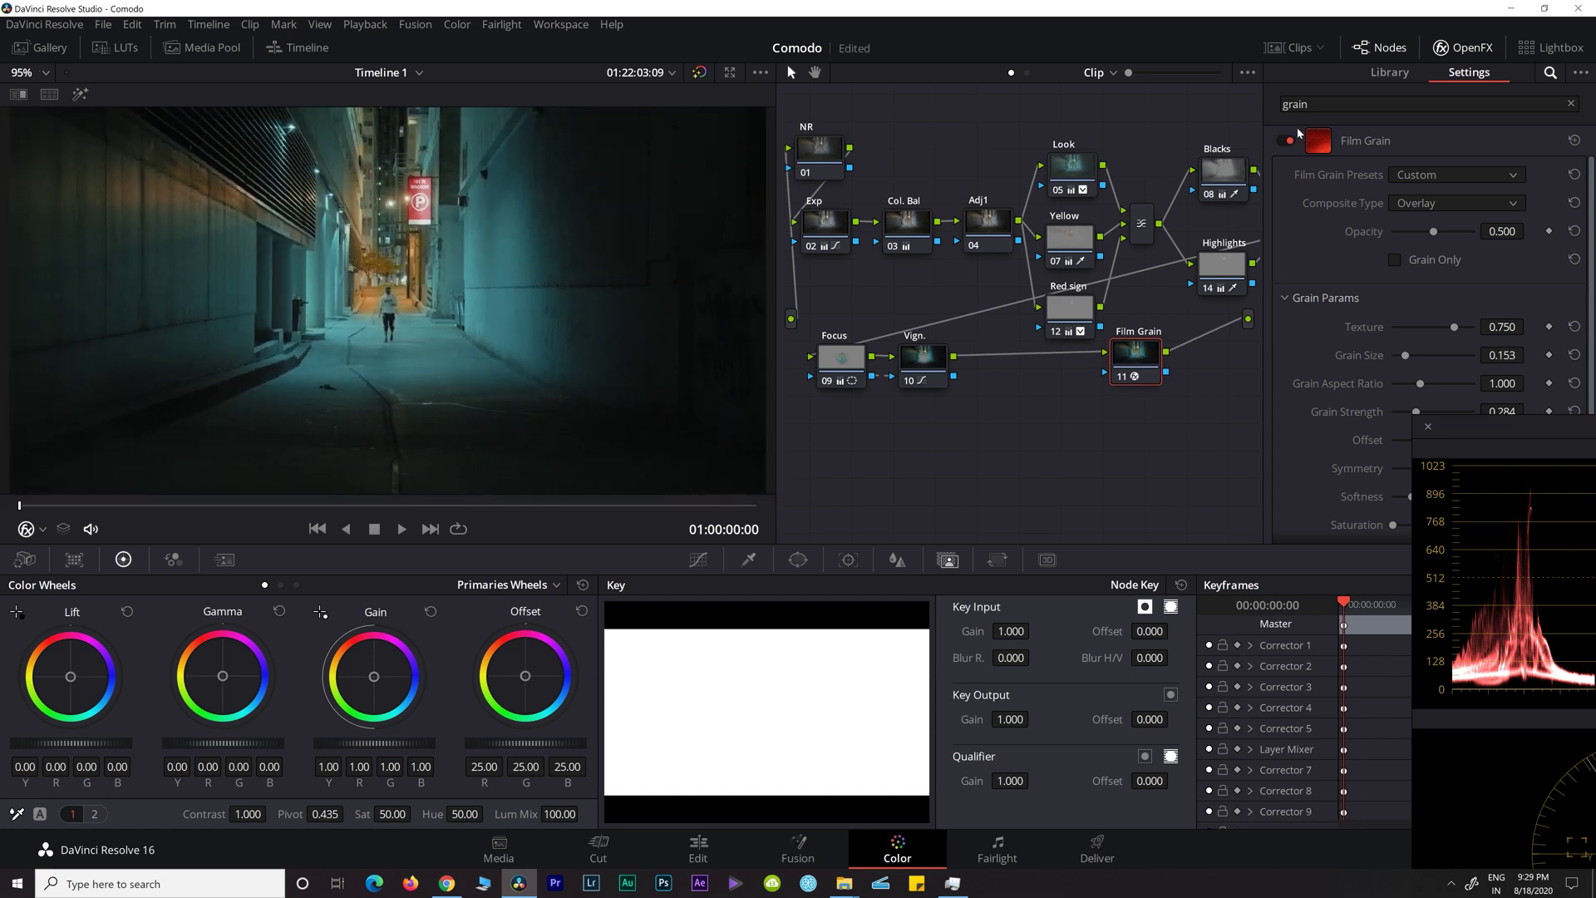
Close the effect settings and bypass the Film Grain node
click(1464, 50)
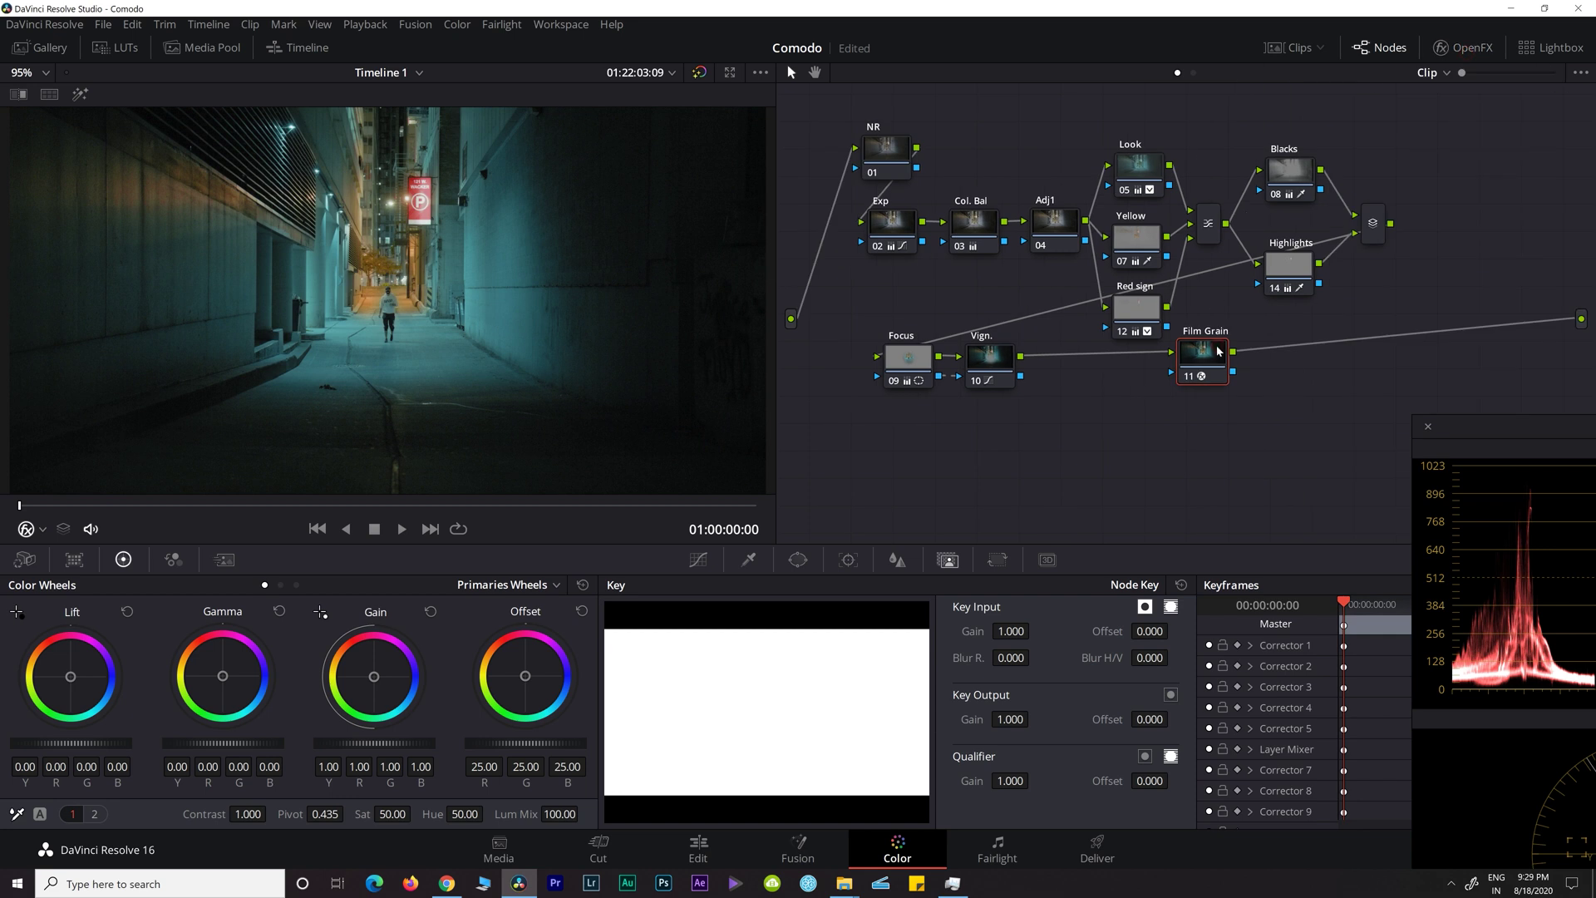
key(ctrl+d)
drag(1219, 351, 1252, 359)
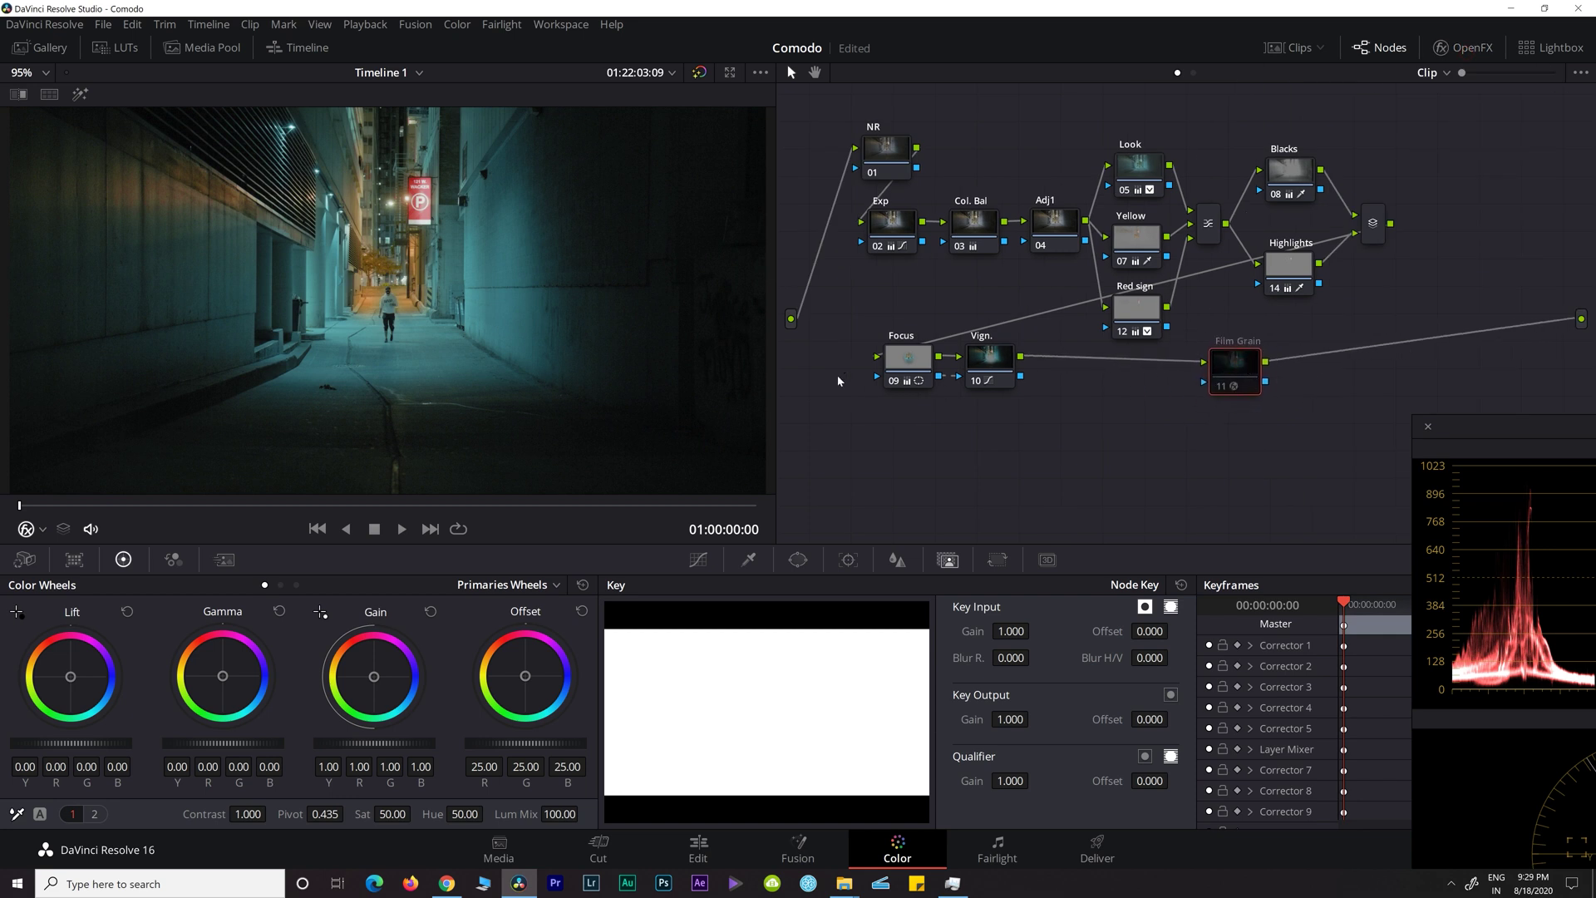
key(ctrl+z)
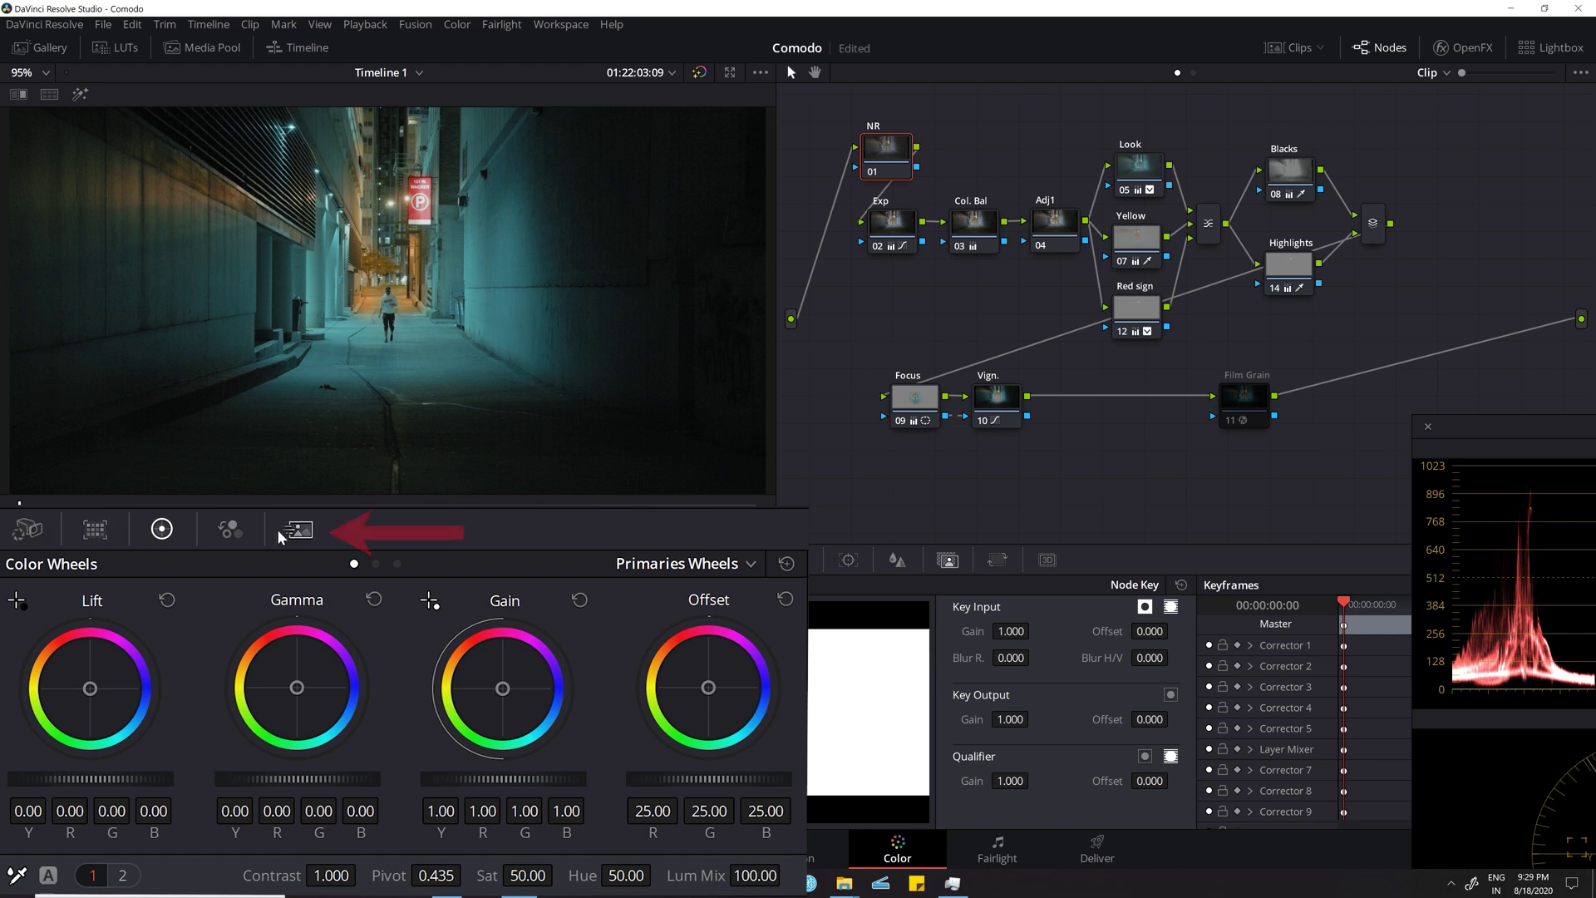
Set temporal noise reduction to 3 frames and unlink spatial threshold, raising luma to about 4.6
click(298, 530)
click(135, 627)
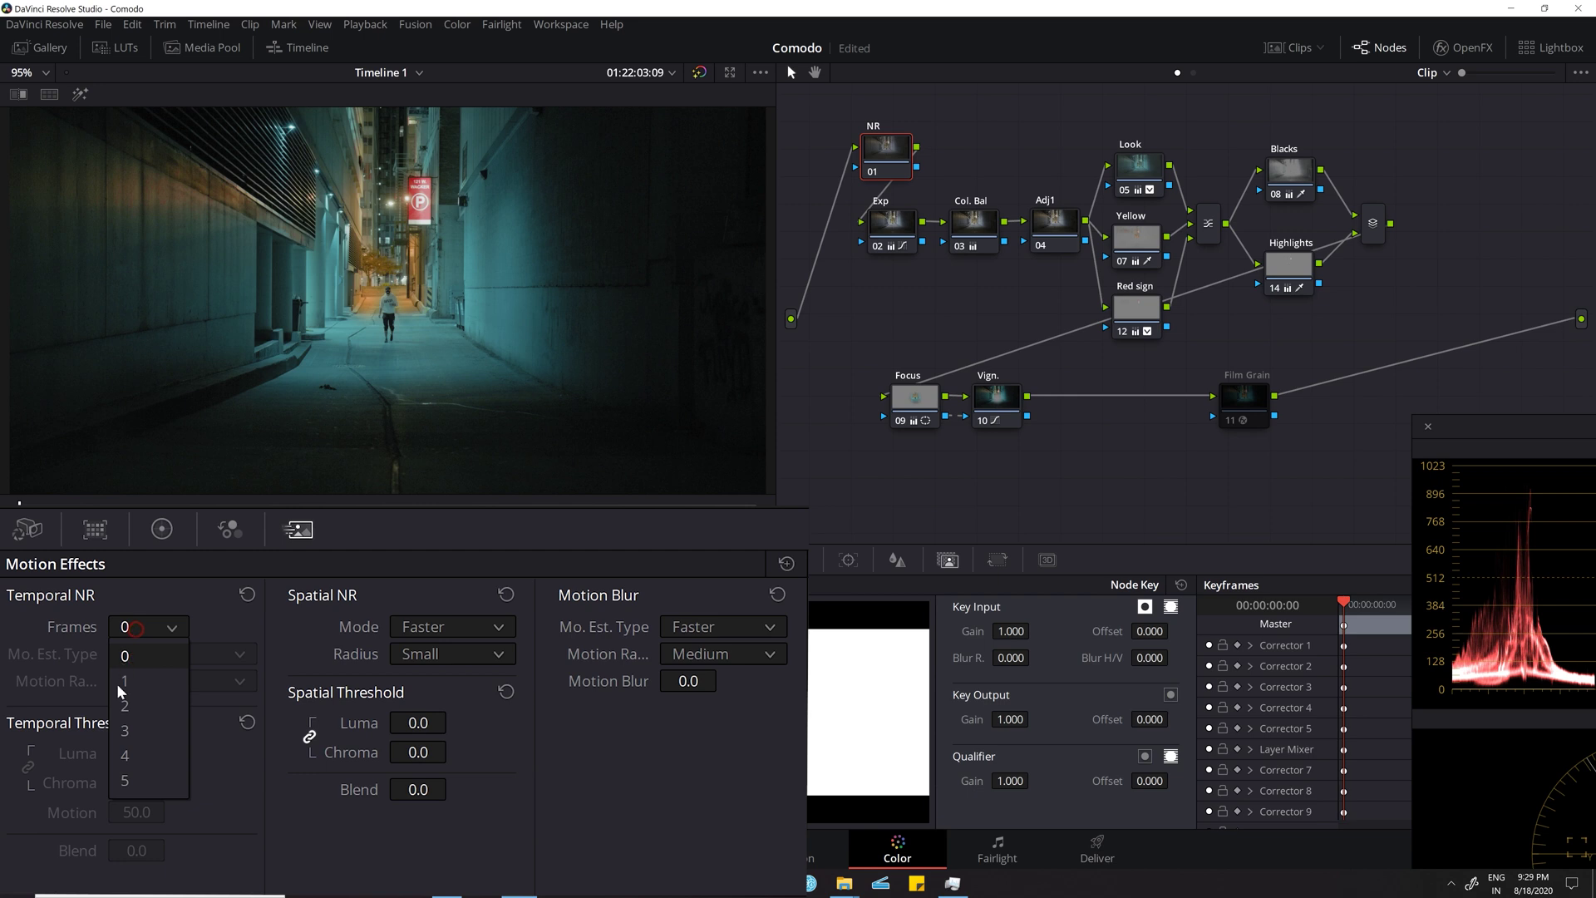
click(130, 732)
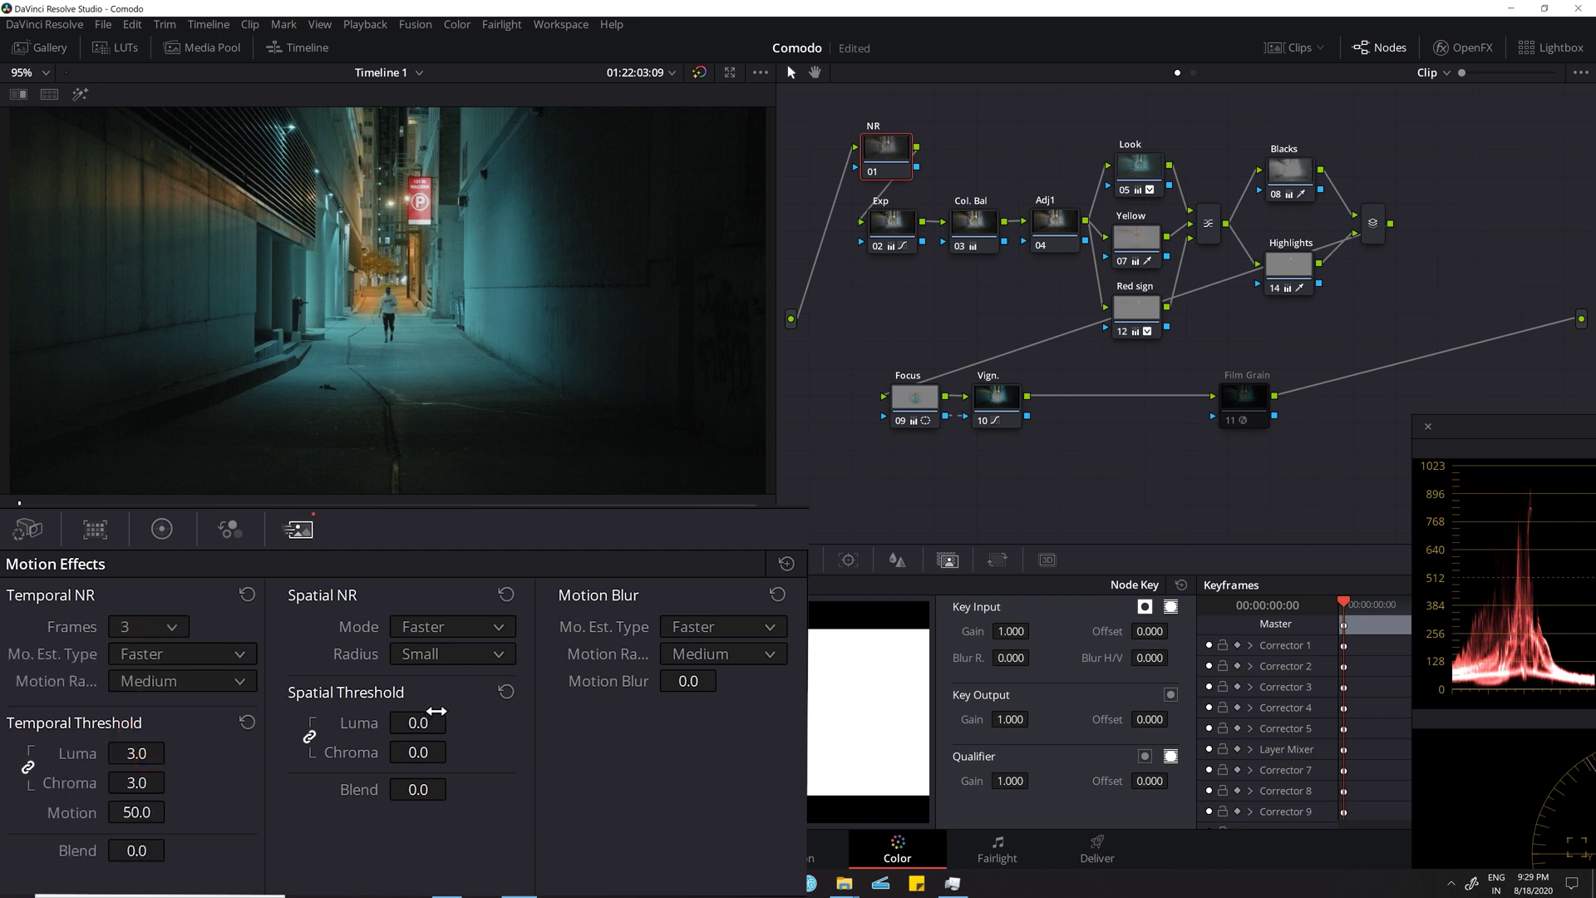
click(309, 737)
mouse_move(429, 717)
mouse_down()
mouse_move(407, 720)
mouse_move(459, 722)
mouse_move(426, 750)
mouse_move(428, 720)
mouse_up()
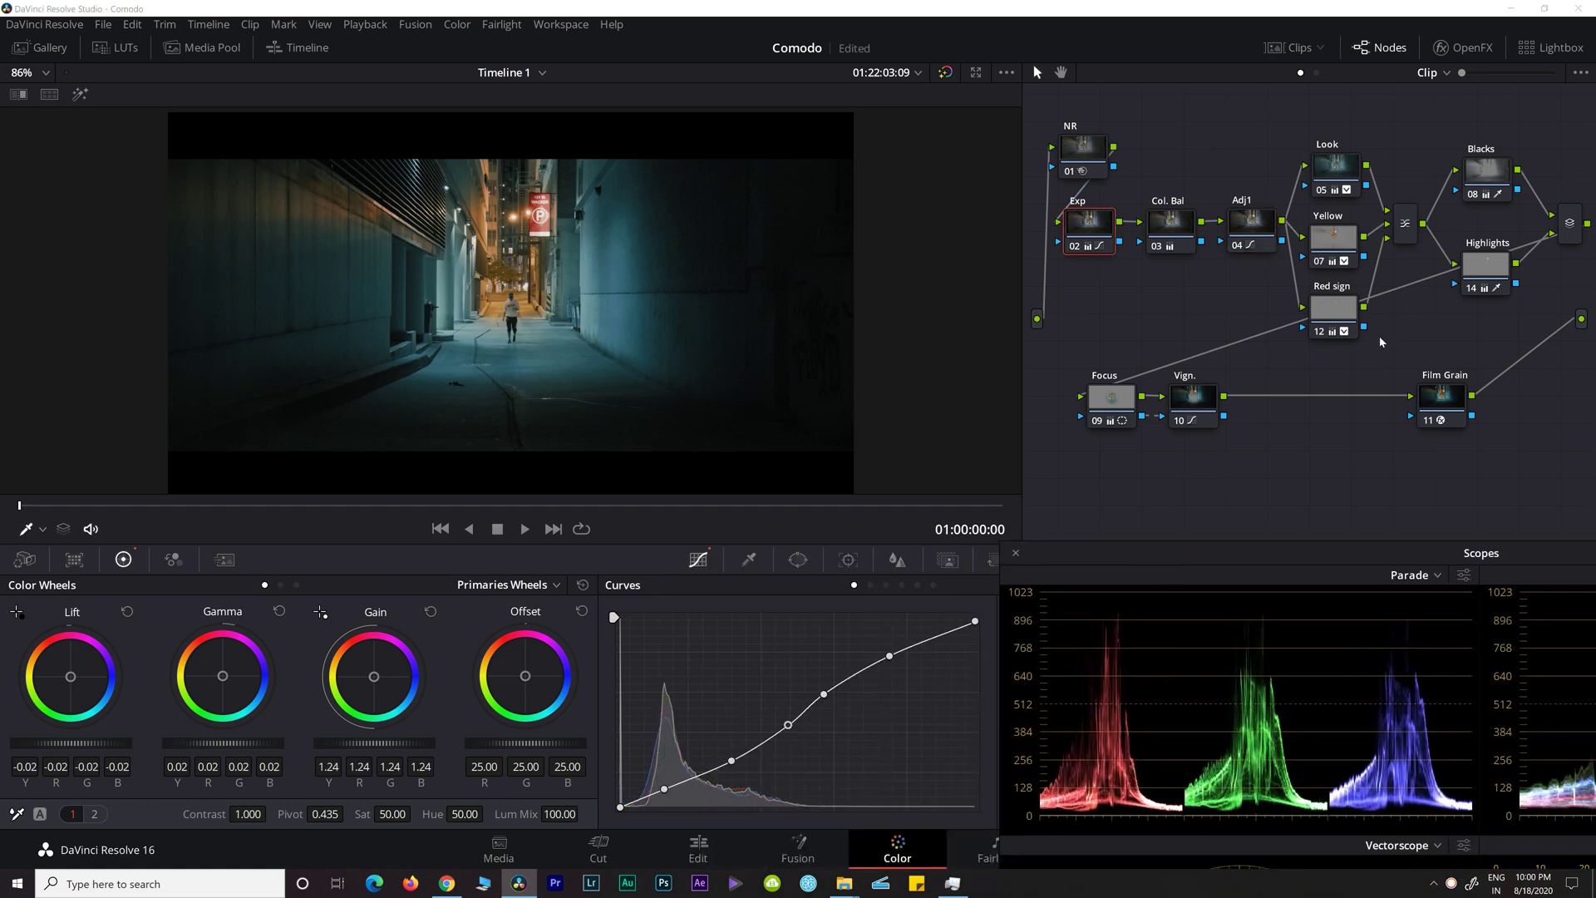
key(ctrl+shift+apostrophe)
key(ctrl+shift+apostrophe)
key(ctrl+shift+apostrophe)
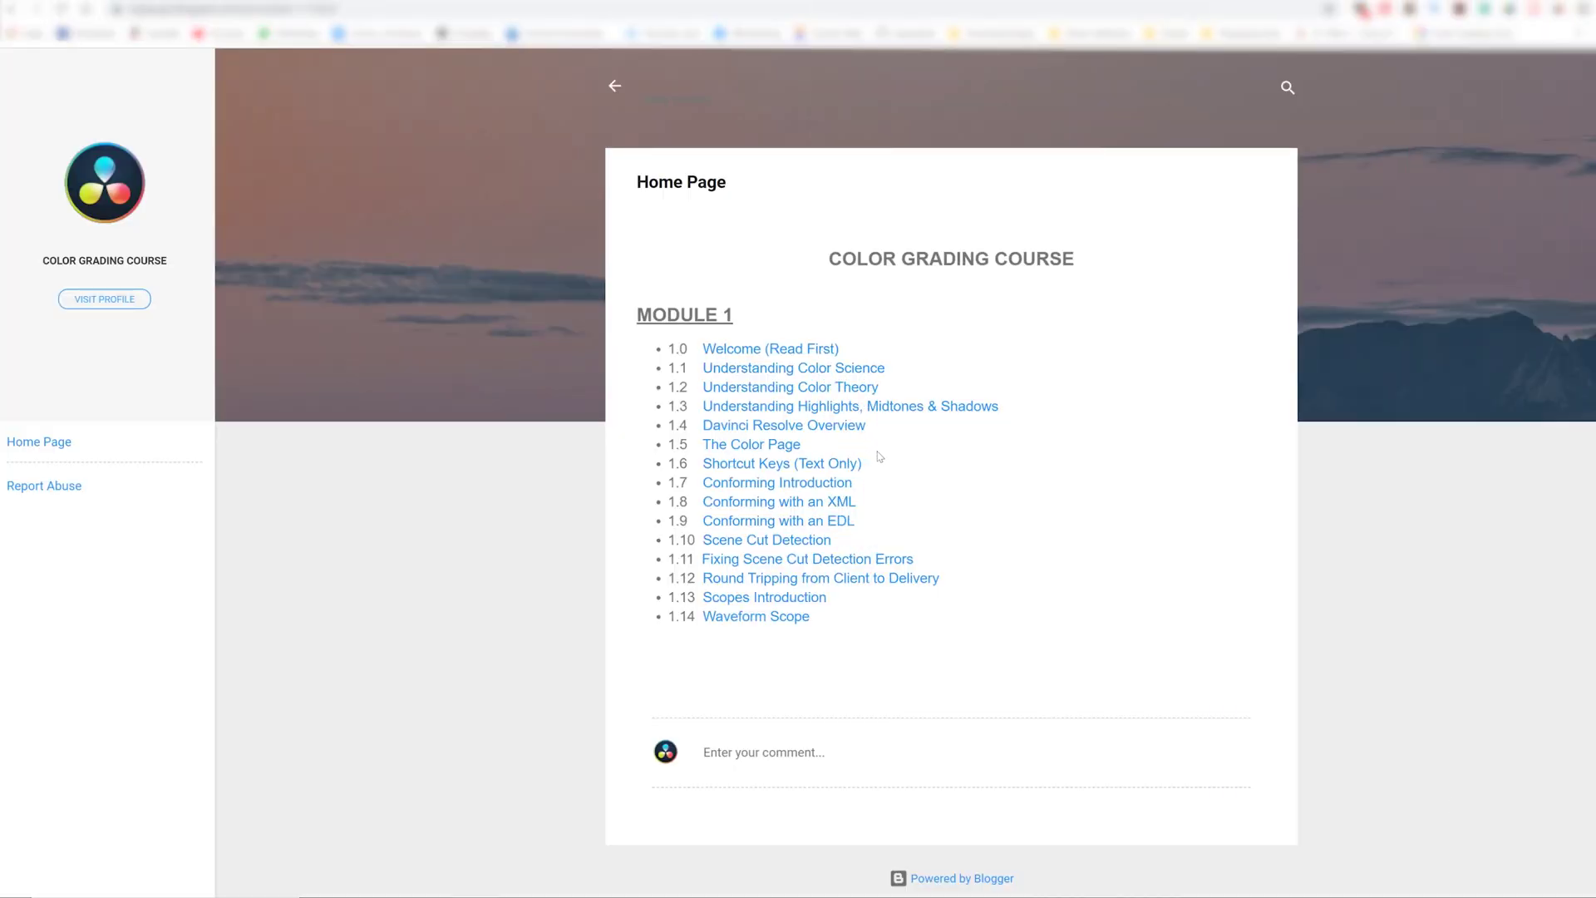
Open the 1.2 Understanding Color Theory lesson and pause its video
scroll(989, 421, down, 1)
scroll(990, 422, up, 1)
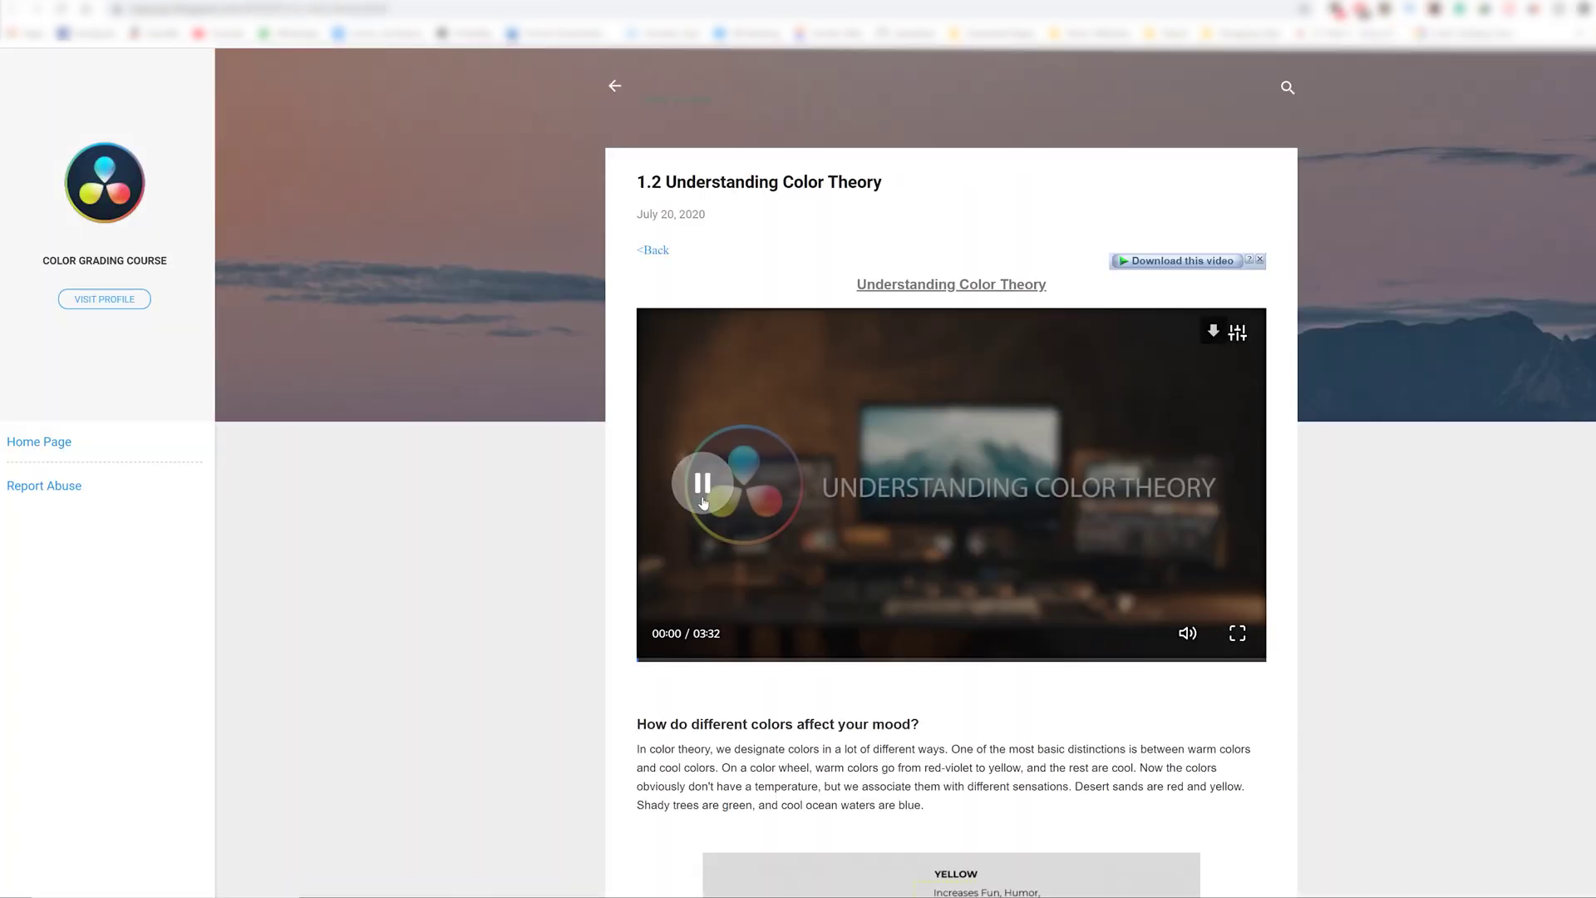
click(704, 505)
click(695, 462)
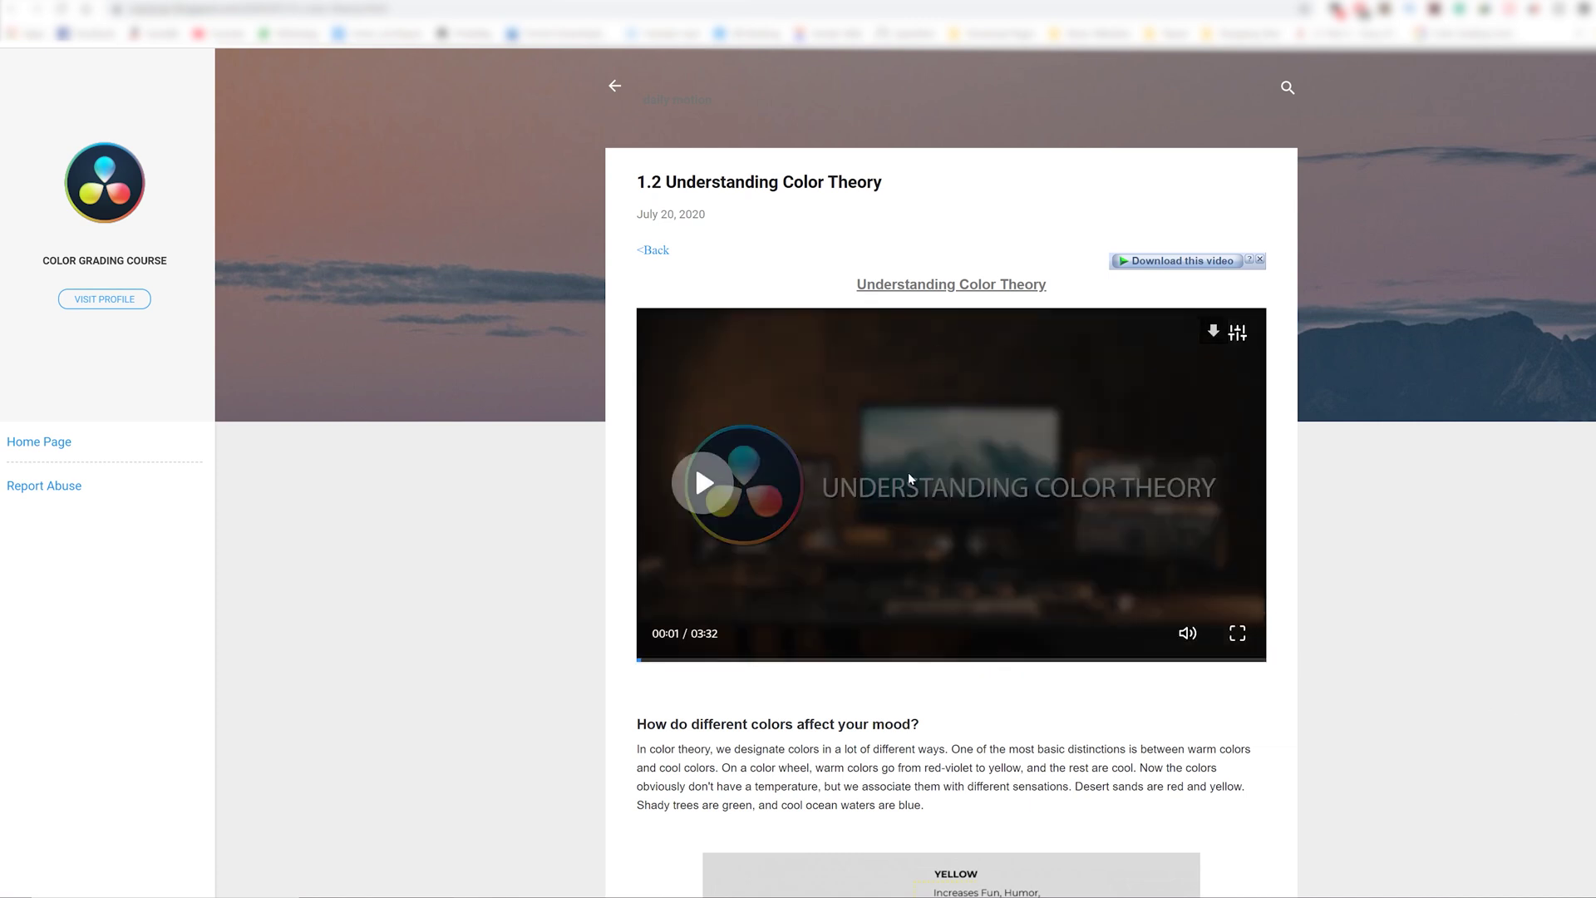
Return to the course home, open lesson 1.4, then read Module 4 in Color Course Modules
scroll(908, 475, down, 8)
scroll(985, 389, up, 2)
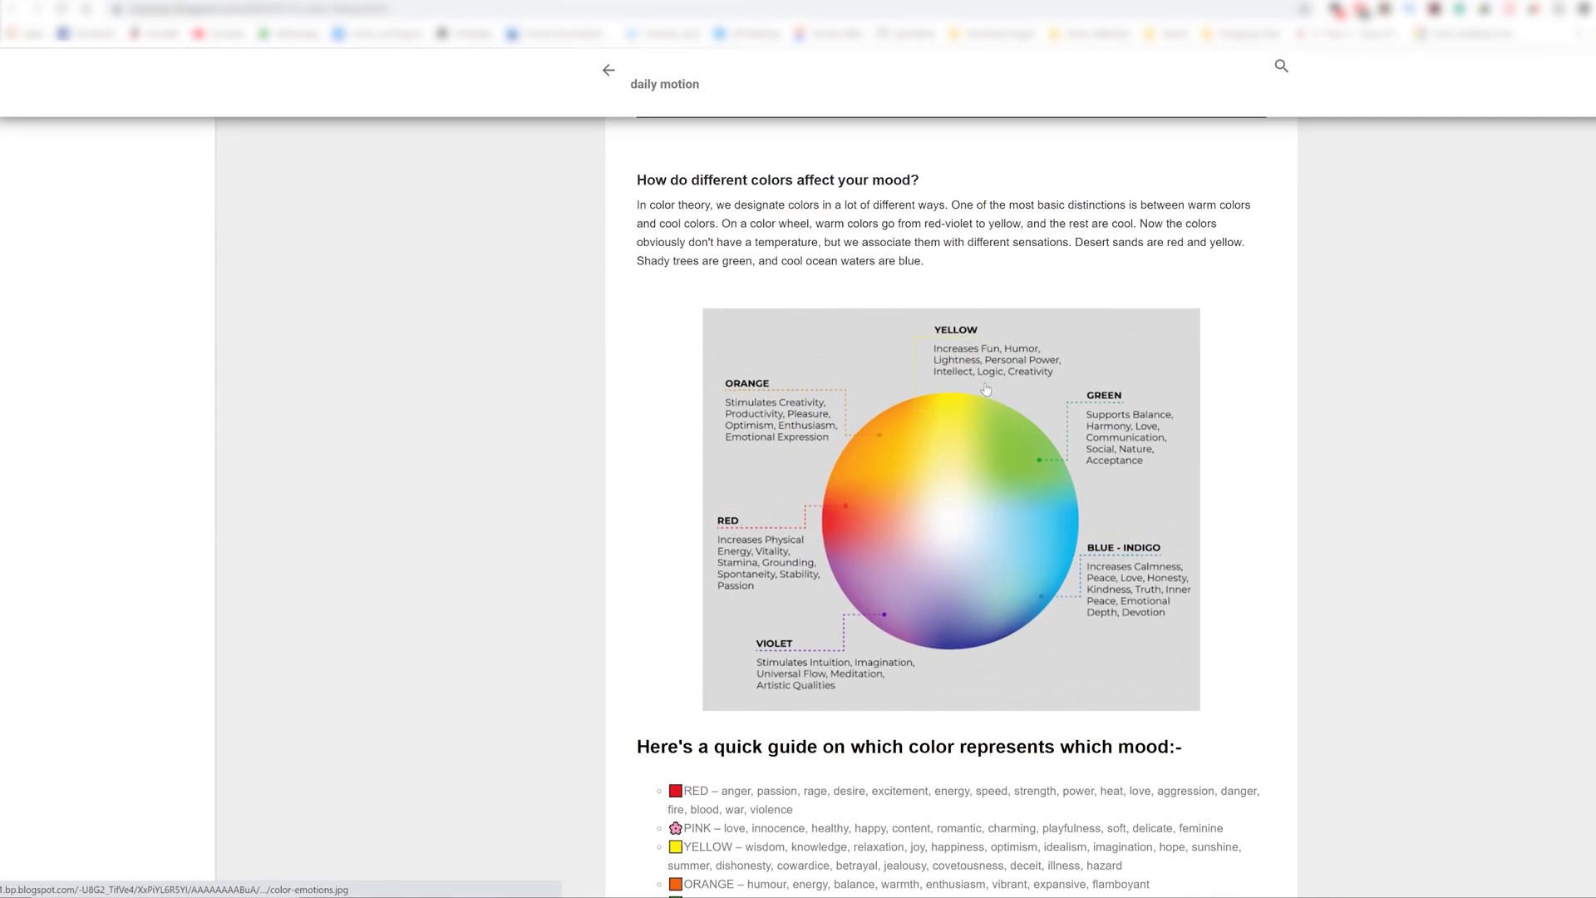
scroll(985, 389, down, 8)
key(alt+Left)
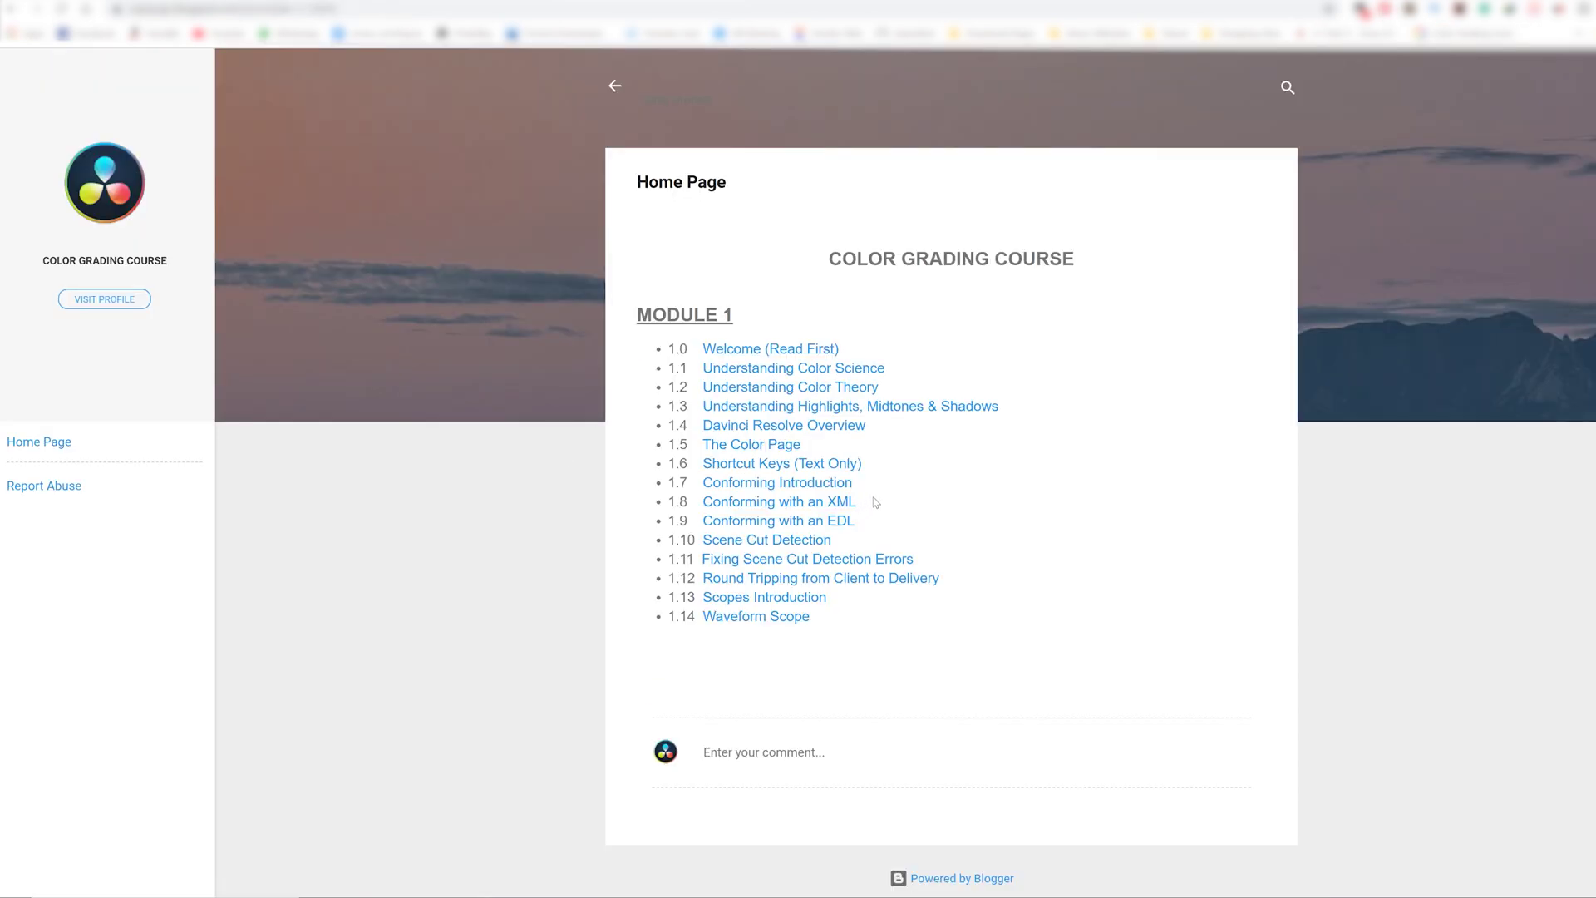
key(alt+Left)
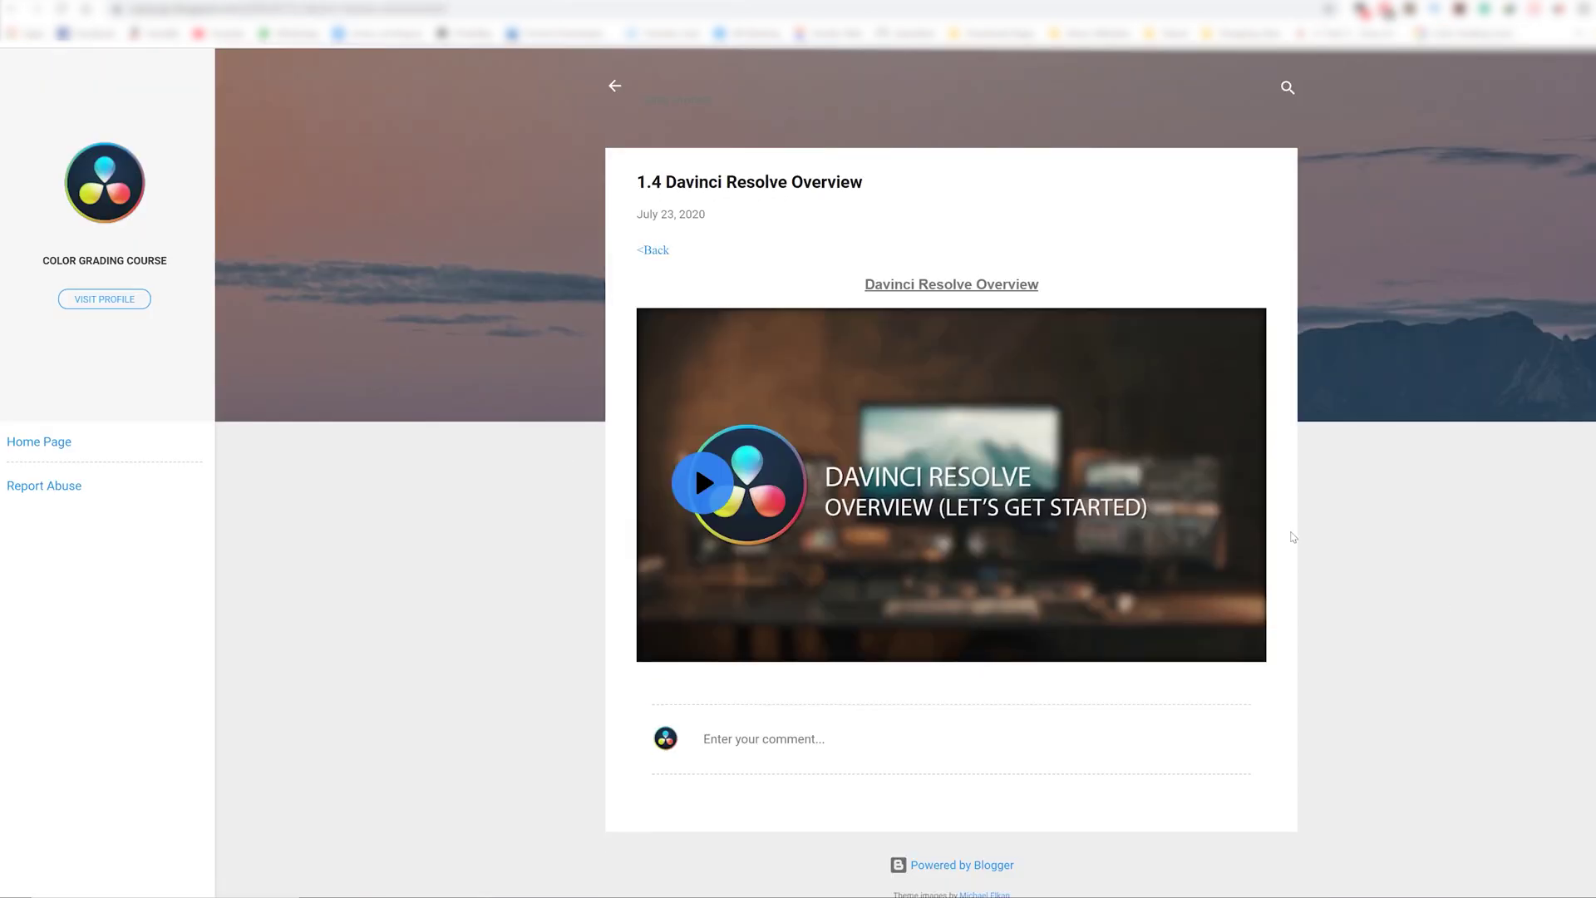
key(ctrl+Tab)
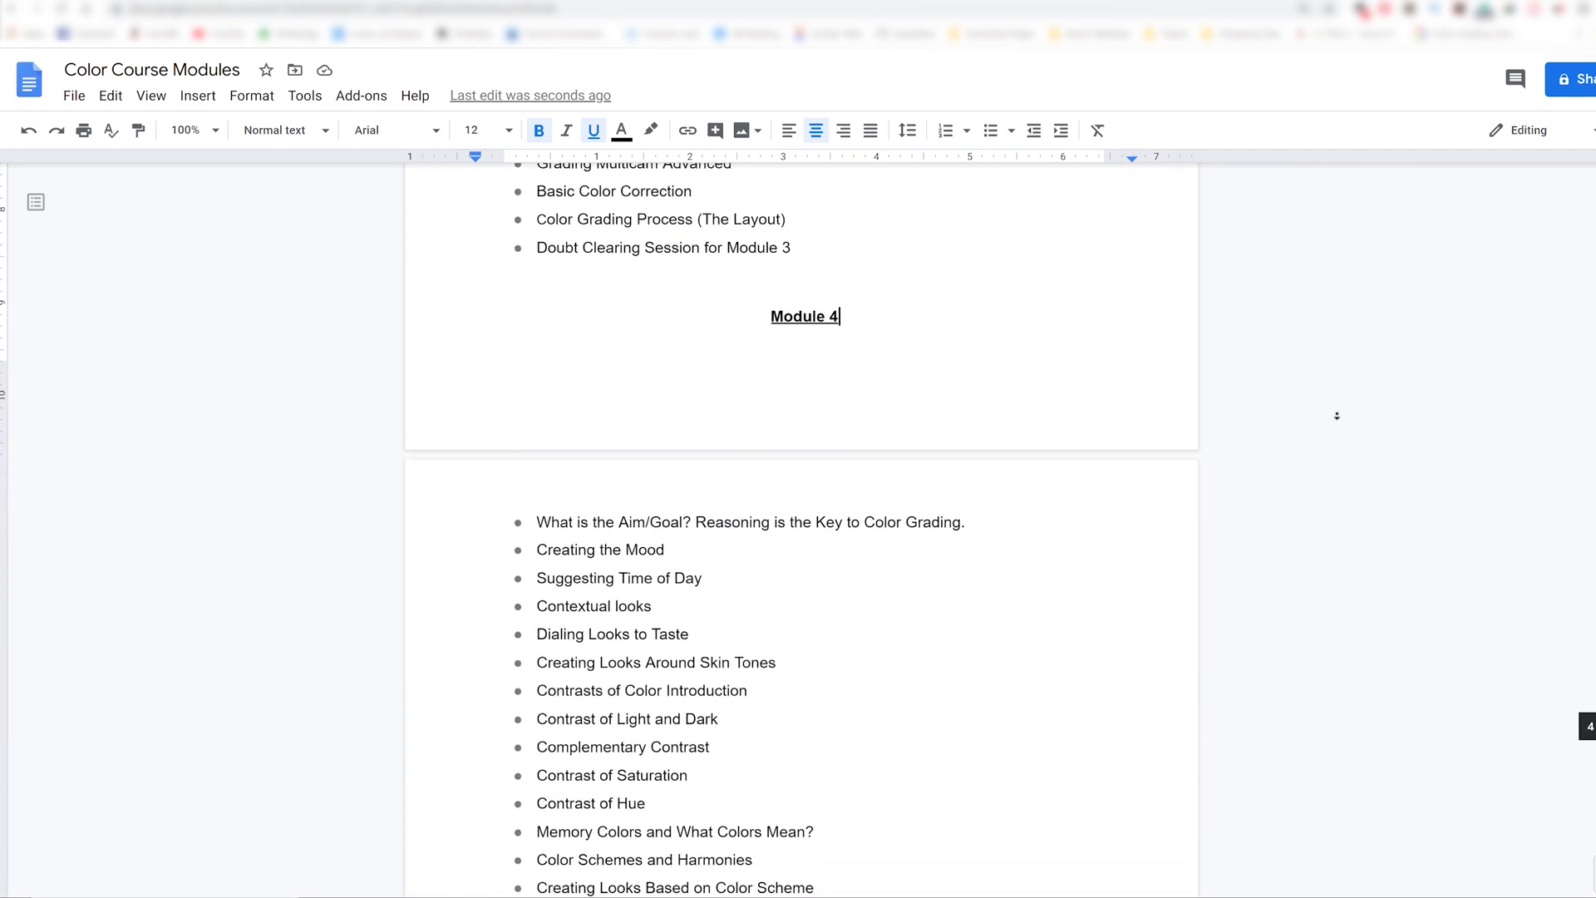
scroll(1336, 415, down, 3)
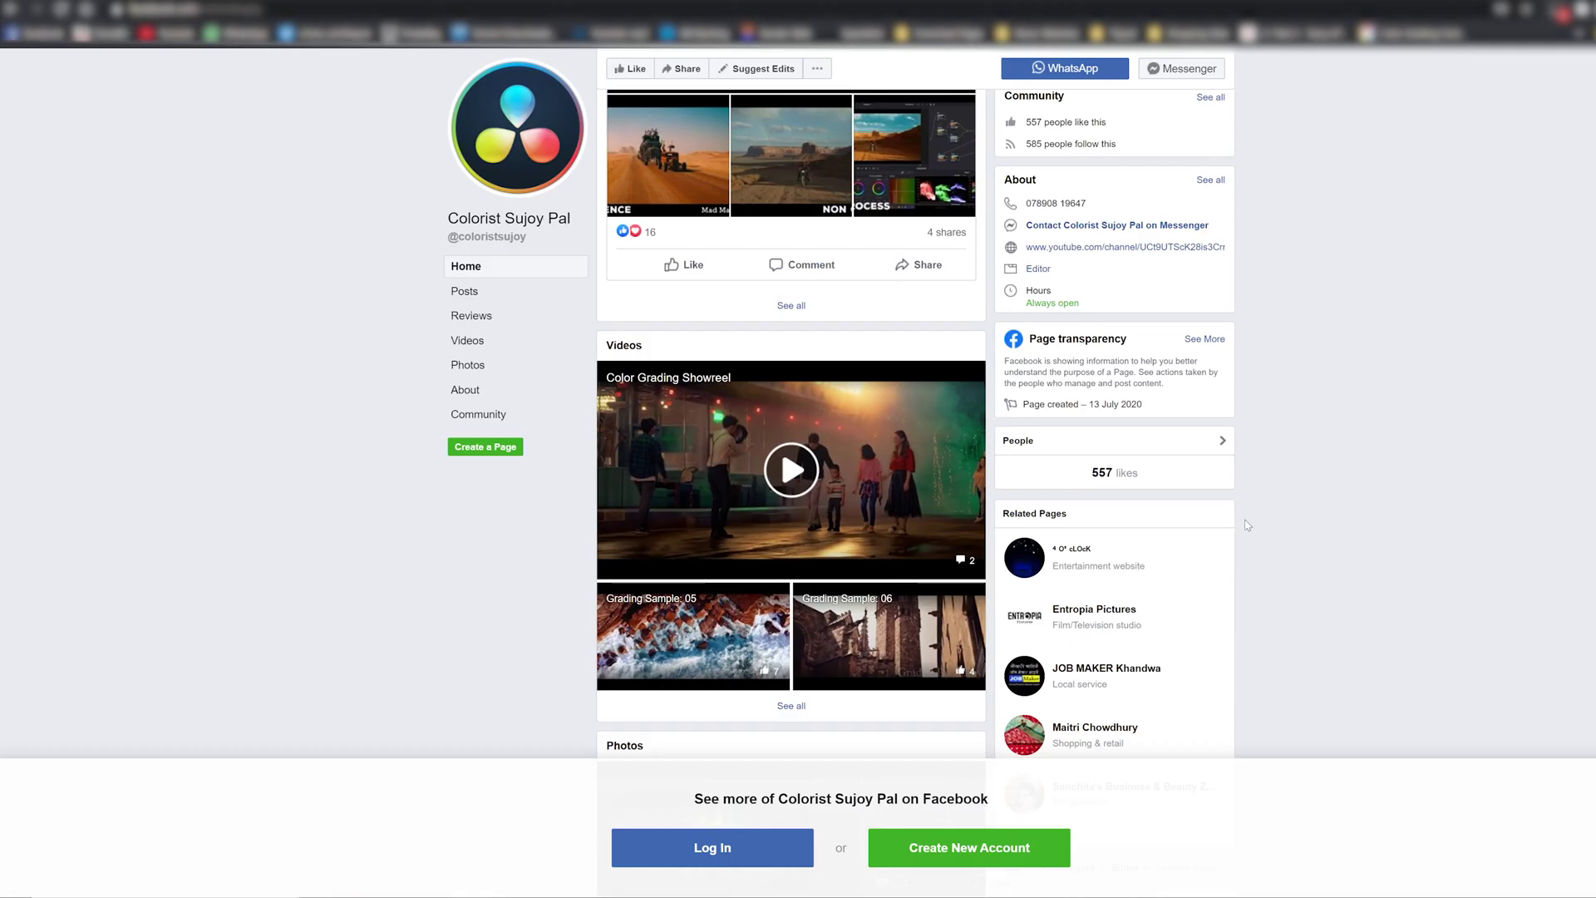
Scroll the colorist's Facebook page back up to the top
scroll(1247, 525, up, 10)
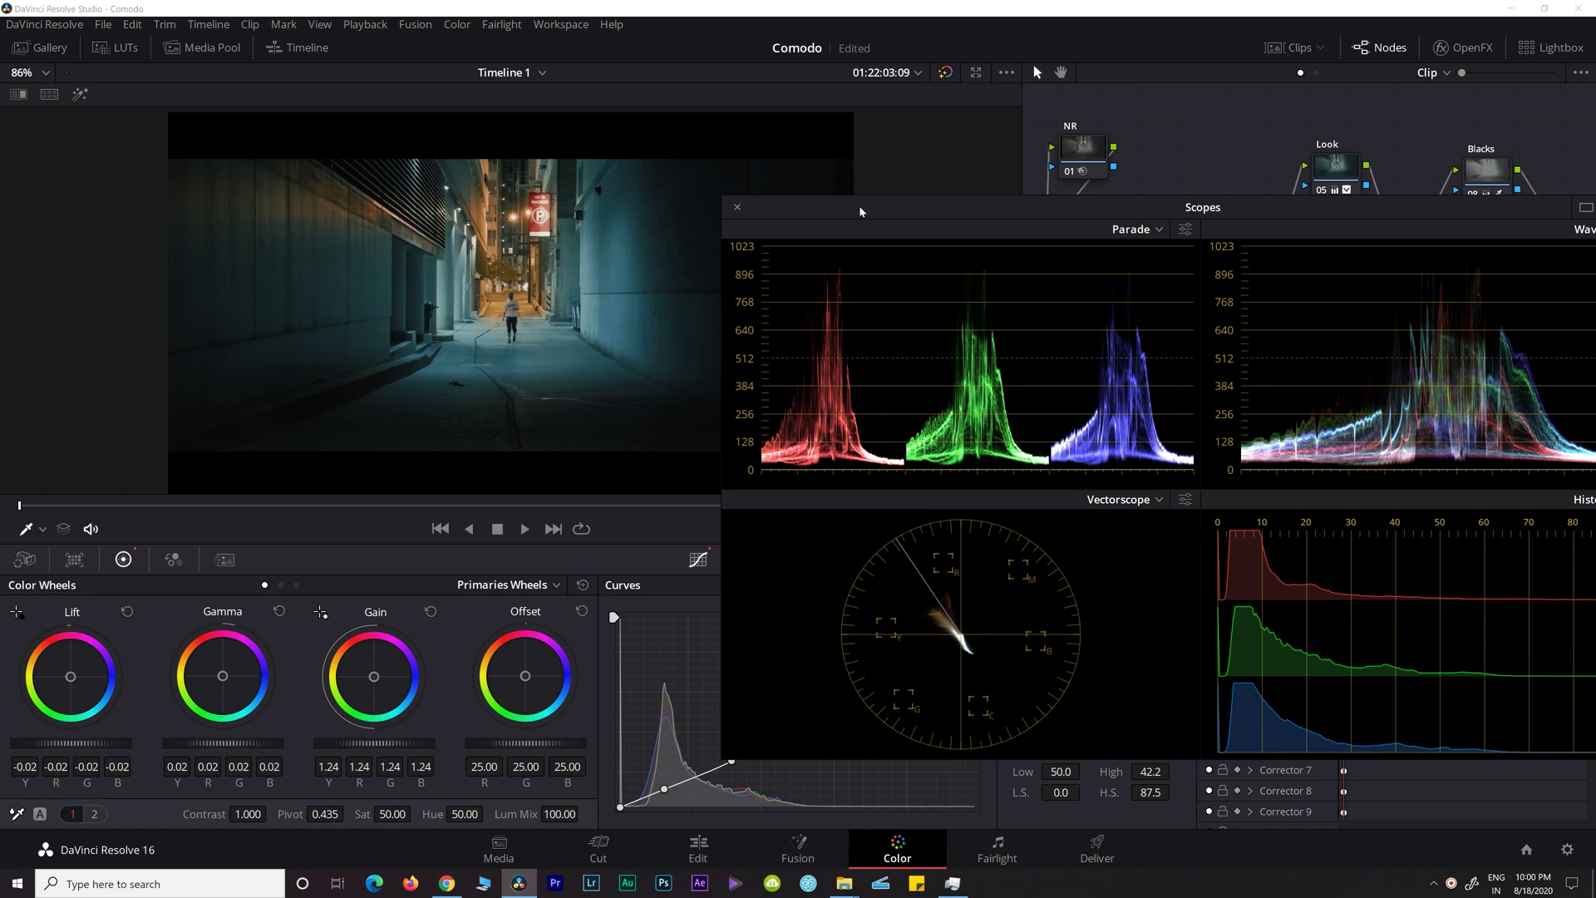
Move the scopes down and shrink them, checking the Look, Yellow and Exp nodes along the way
drag(861, 213, 798, 576)
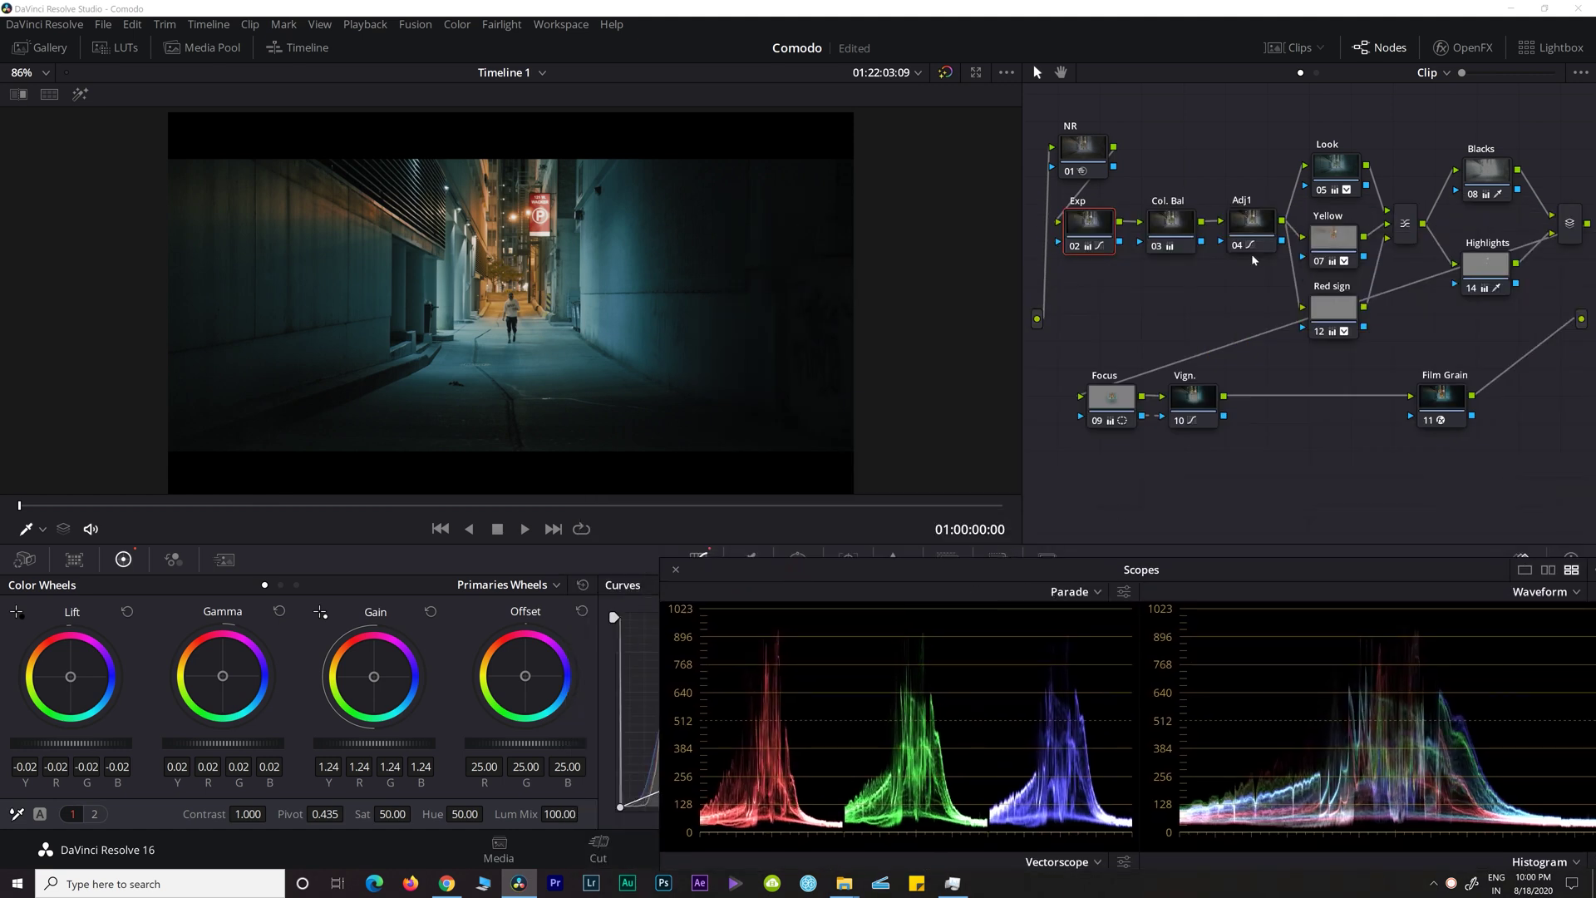
click(1334, 166)
click(1334, 238)
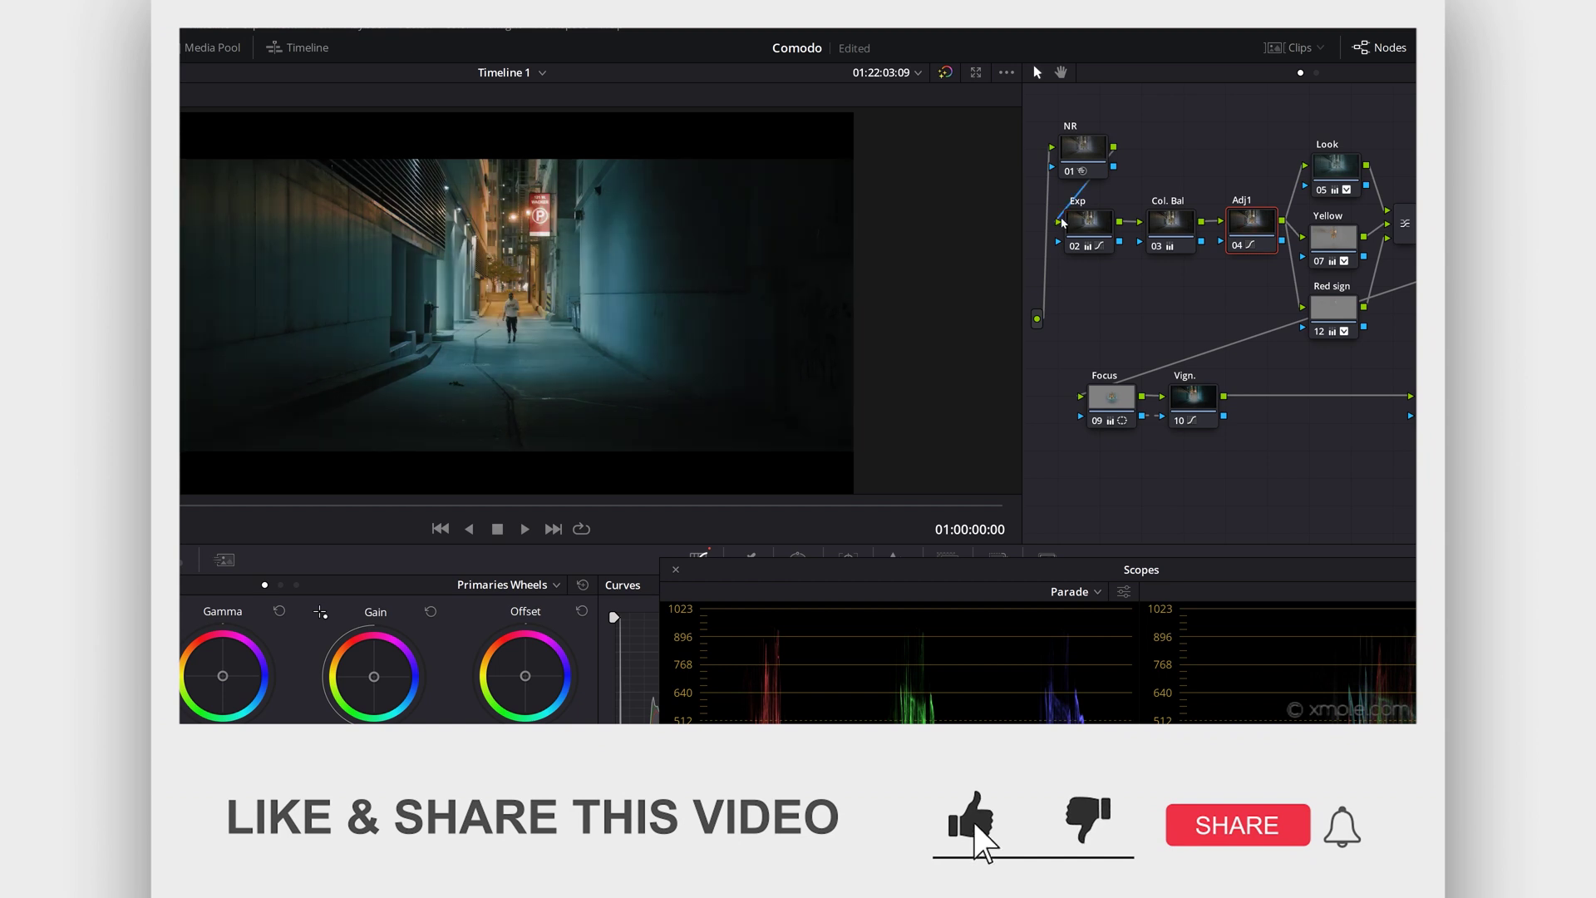
click(1063, 223)
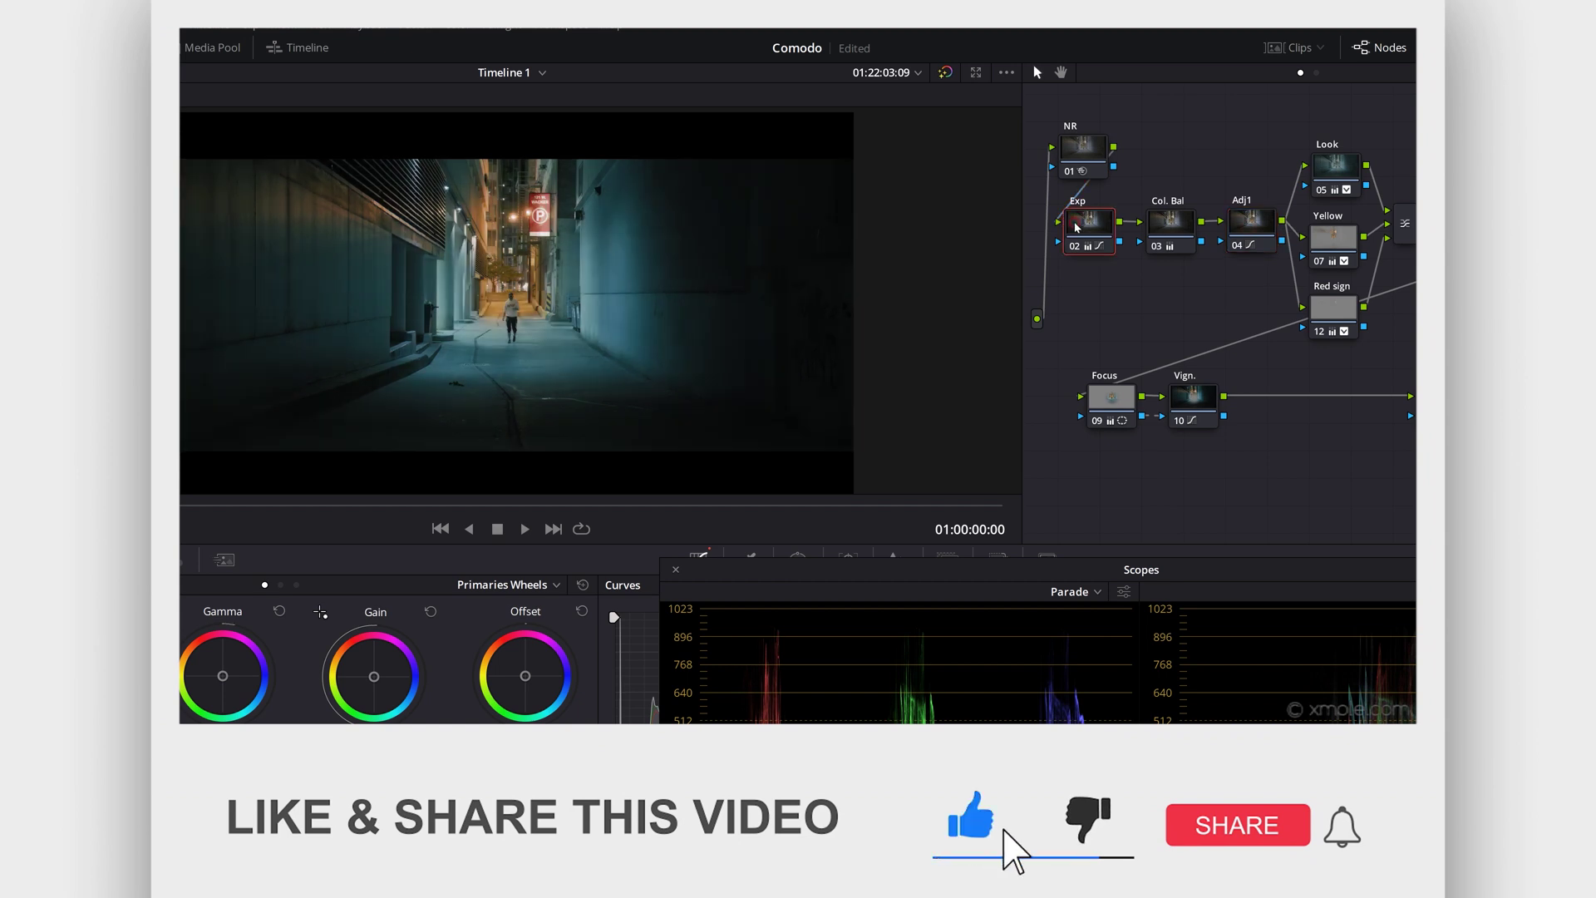
click(1006, 556)
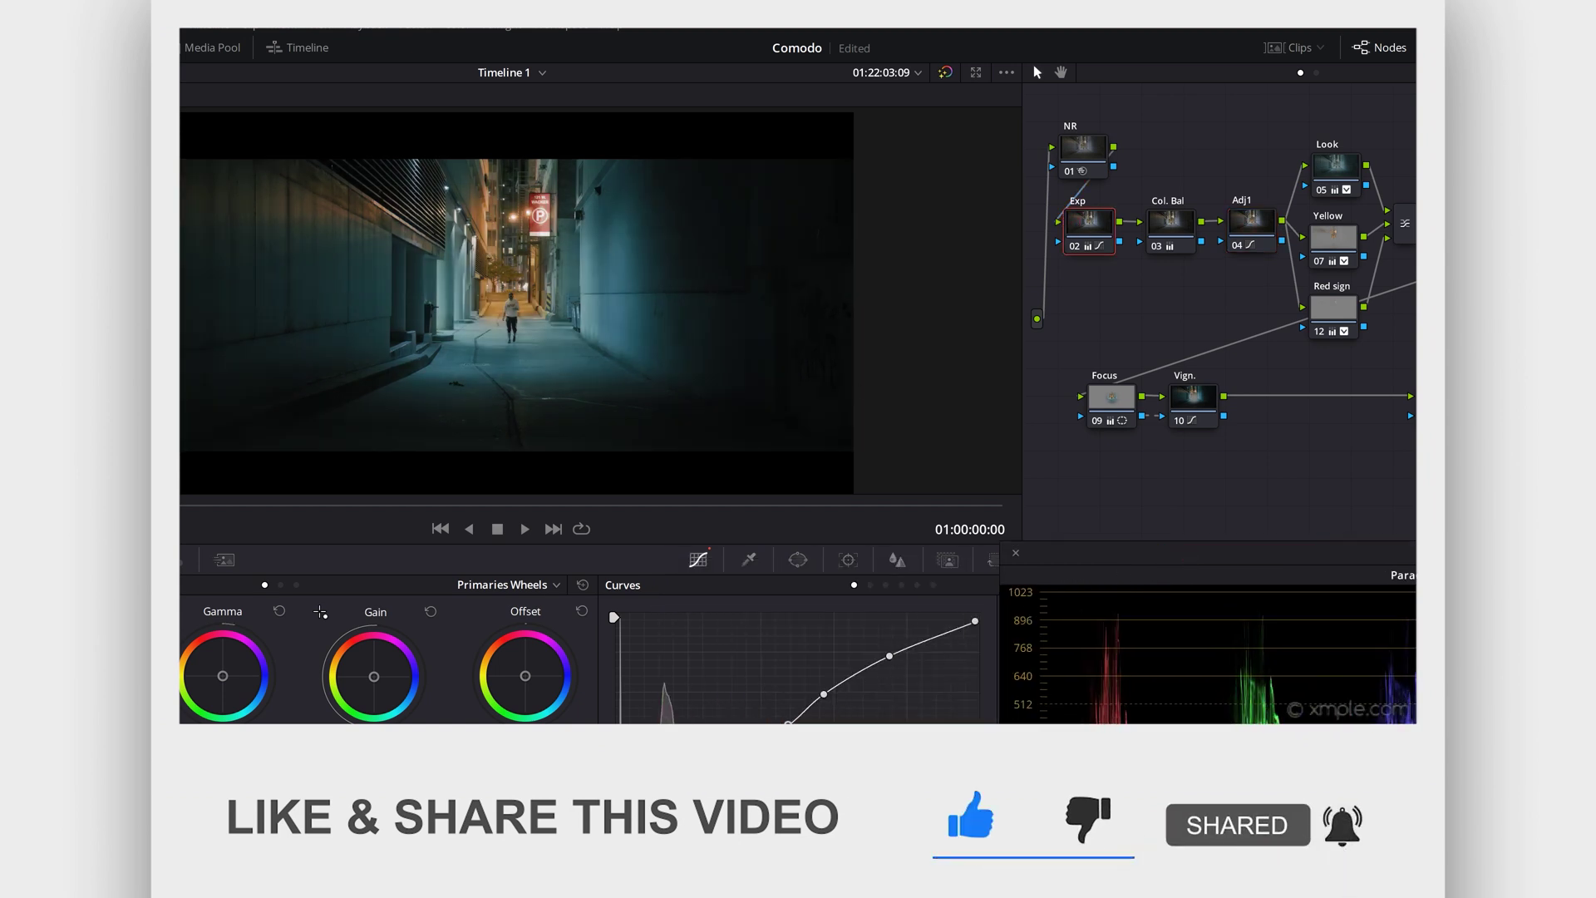